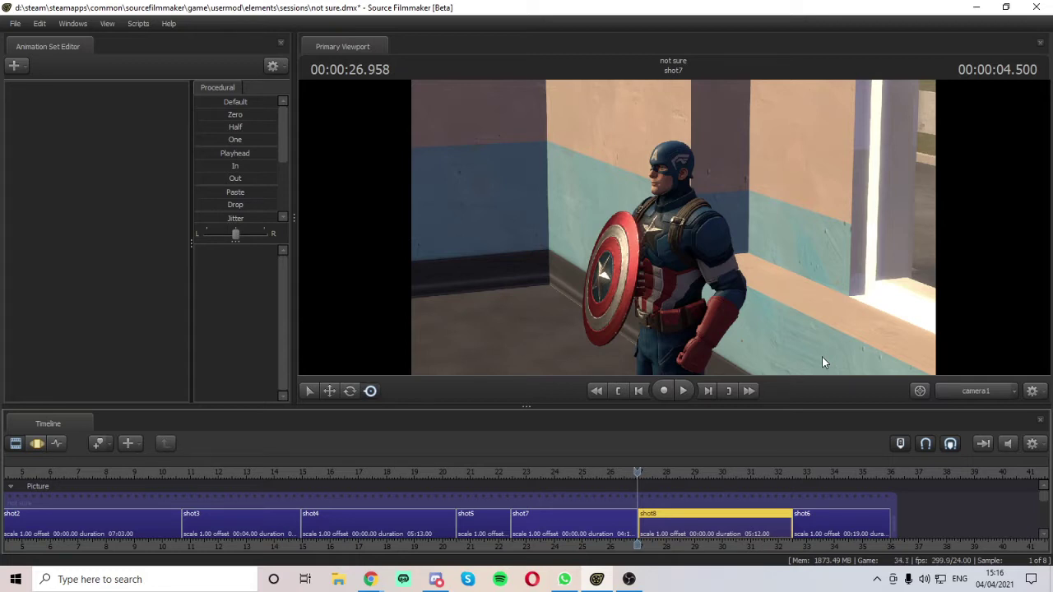
- Move the playhead from shot7 into the start of shot8 and aim the shot's camera at the two windows
{"action": "left_click", "coordinate": [917, 238]}
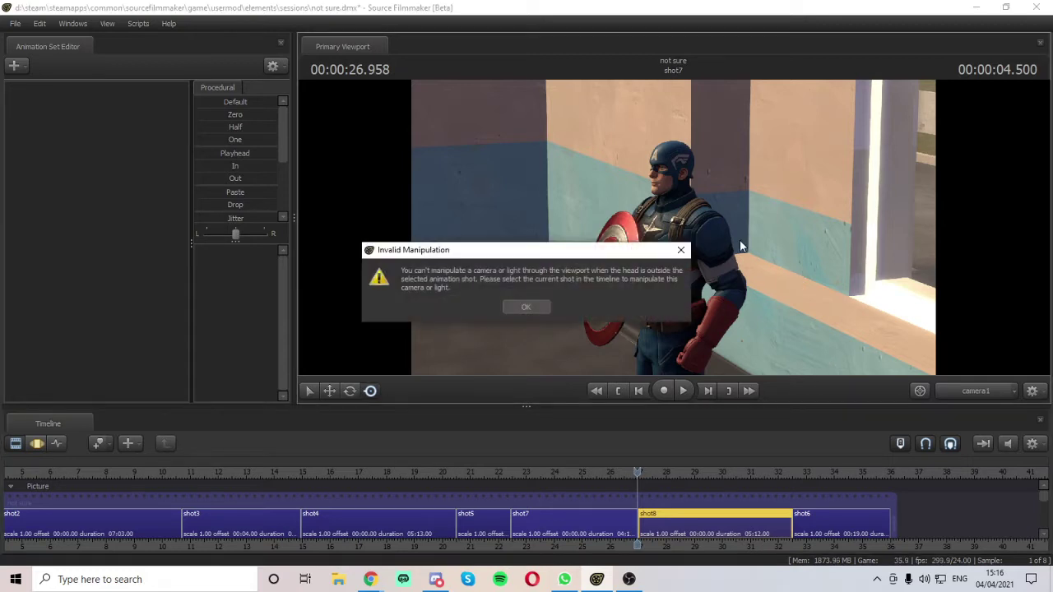
{"action": "left_click", "coordinate": [504, 309]}
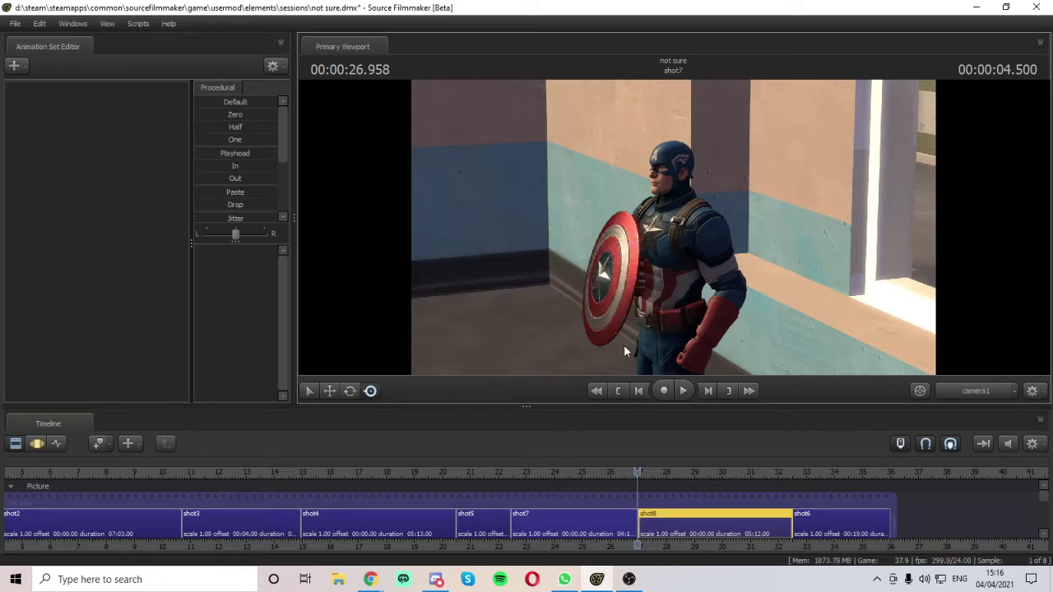
{"action": "key", "text": "Right"}
{"action": "key", "text": "Right"}
{"action": "left_click_drag", "start_coordinate": [624, 344], "coordinate": [724, 337]}
{"action": "left_click_drag", "start_coordinate": [673, 227], "coordinate": [673, 189]}
{"action": "left_click_drag", "start_coordinate": [699, 333], "coordinate": [709, 325]}
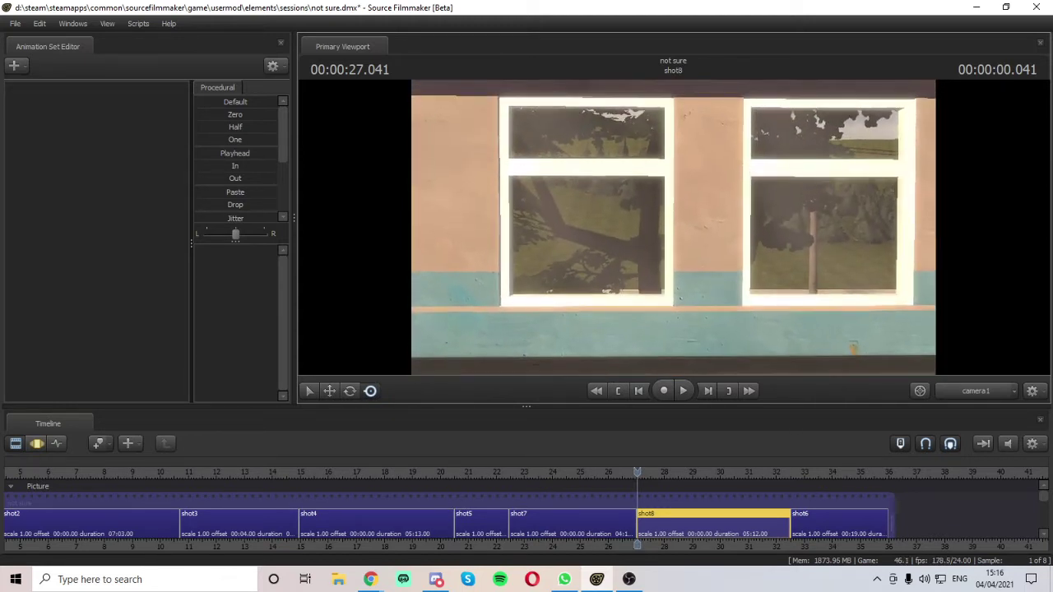
- Copy the zombie_soldier1 animation set from shot7 and paste it into shot8
{"action": "left_click", "coordinate": [551, 522]}
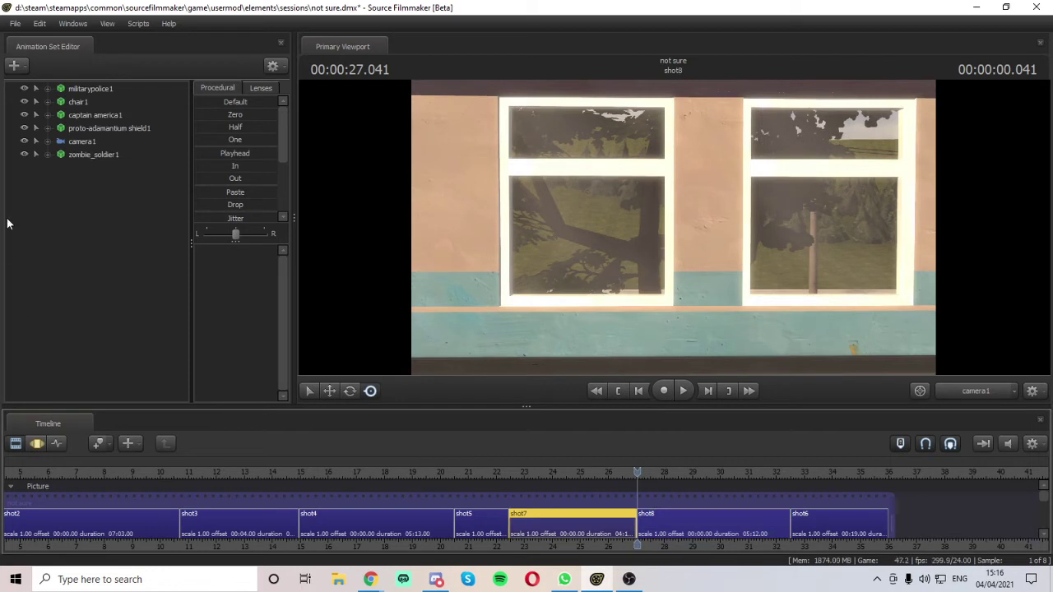
{"action": "right_click", "coordinate": [96, 155]}
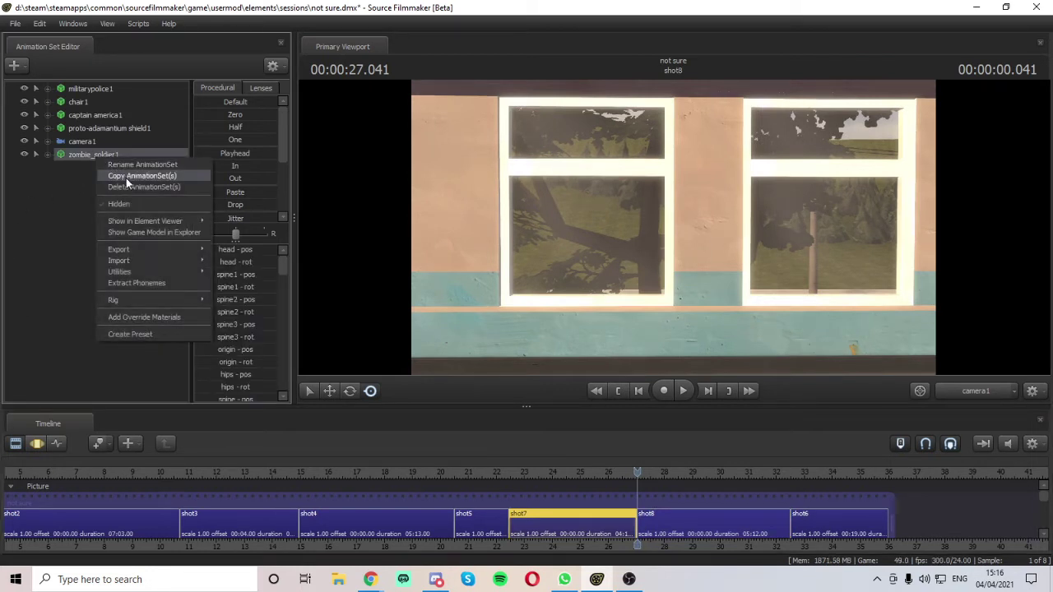
{"action": "left_click", "coordinate": [126, 178]}
{"action": "left_click", "coordinate": [700, 527]}
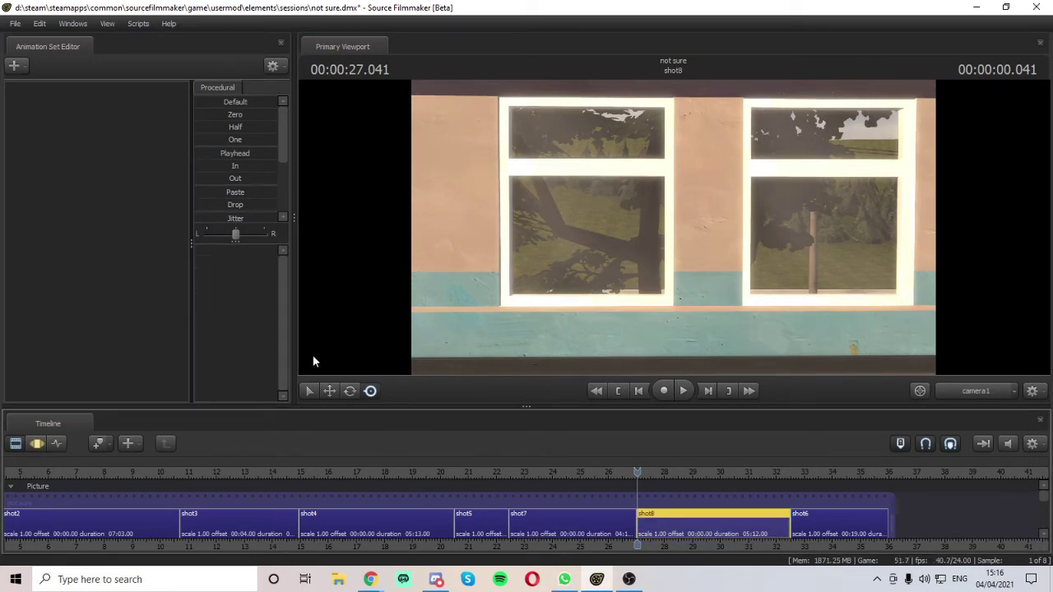
{"action": "right_click", "coordinate": [142, 153]}
{"action": "left_click", "coordinate": [165, 214]}
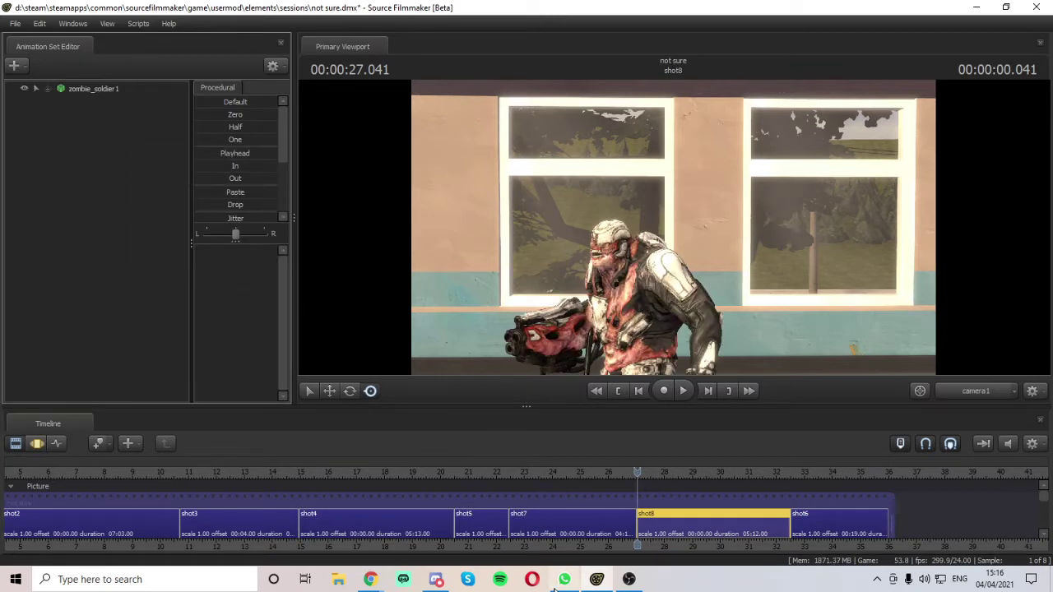
- Copy the proto-adamantium shield1 animation set from shot7 and paste it into shot8
{"action": "mouse_move", "coordinate": [633, 485]}
{"action": "left_mouse_down"}
{"action": "mouse_move", "coordinate": [658, 475]}
{"action": "mouse_move", "coordinate": [758, 475]}
{"action": "mouse_move", "coordinate": [627, 474]}
{"action": "mouse_move", "coordinate": [641, 475]}
{"action": "left_mouse_up"}
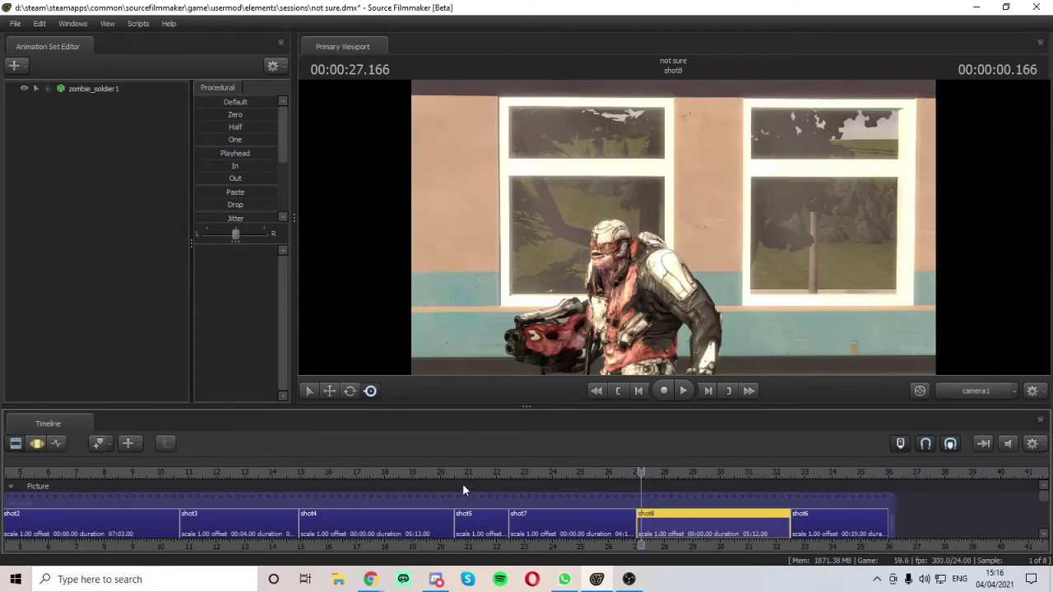
{"action": "left_click", "coordinate": [548, 530]}
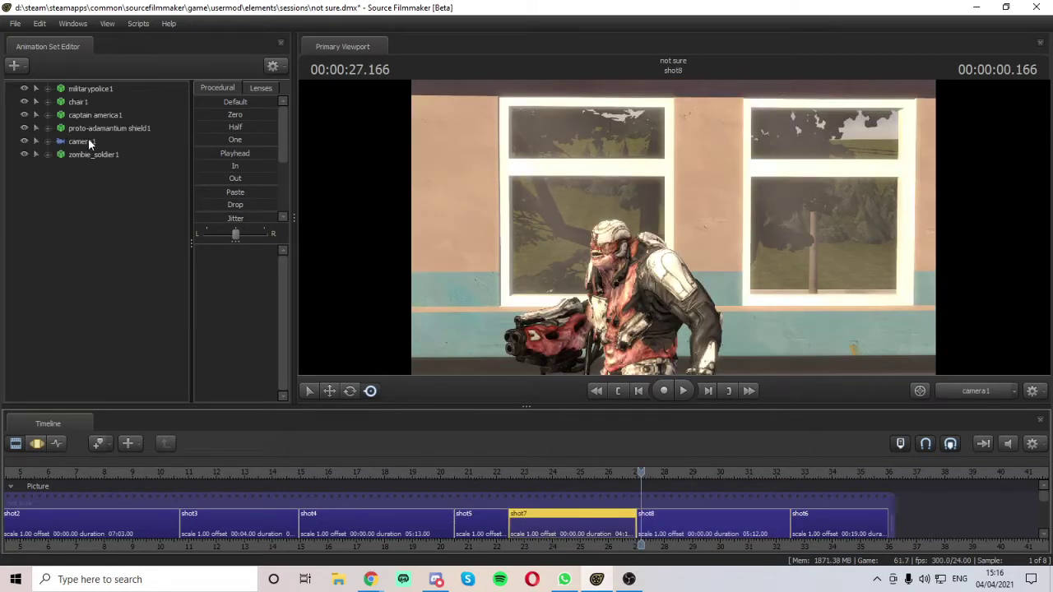
{"action": "left_click", "coordinate": [105, 128]}
{"action": "right_click", "coordinate": [107, 129]}
{"action": "left_click", "coordinate": [142, 158]}
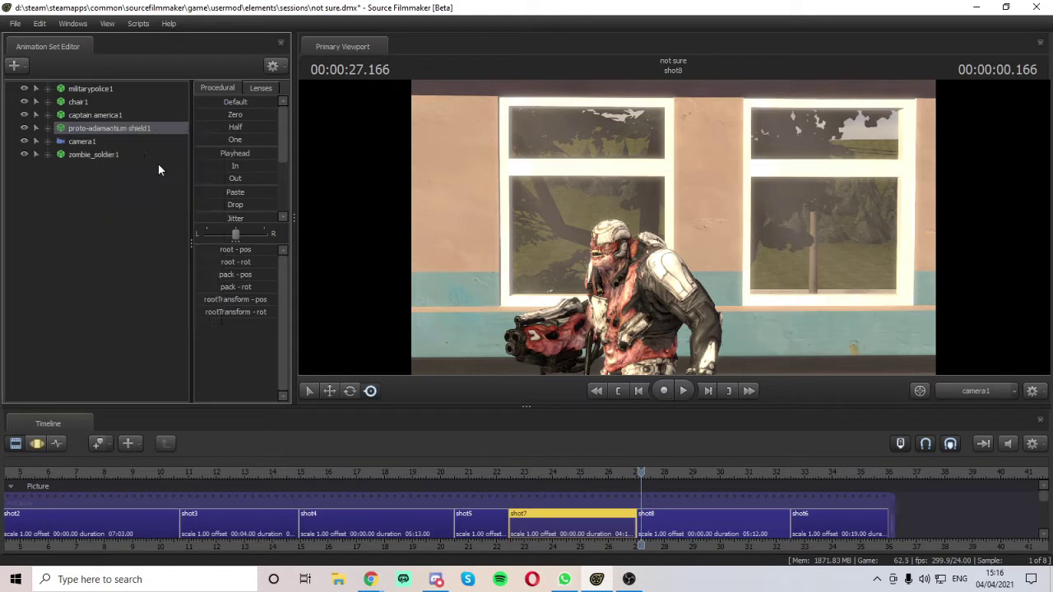
{"action": "left_click", "coordinate": [683, 515]}
{"action": "right_click", "coordinate": [132, 147]}
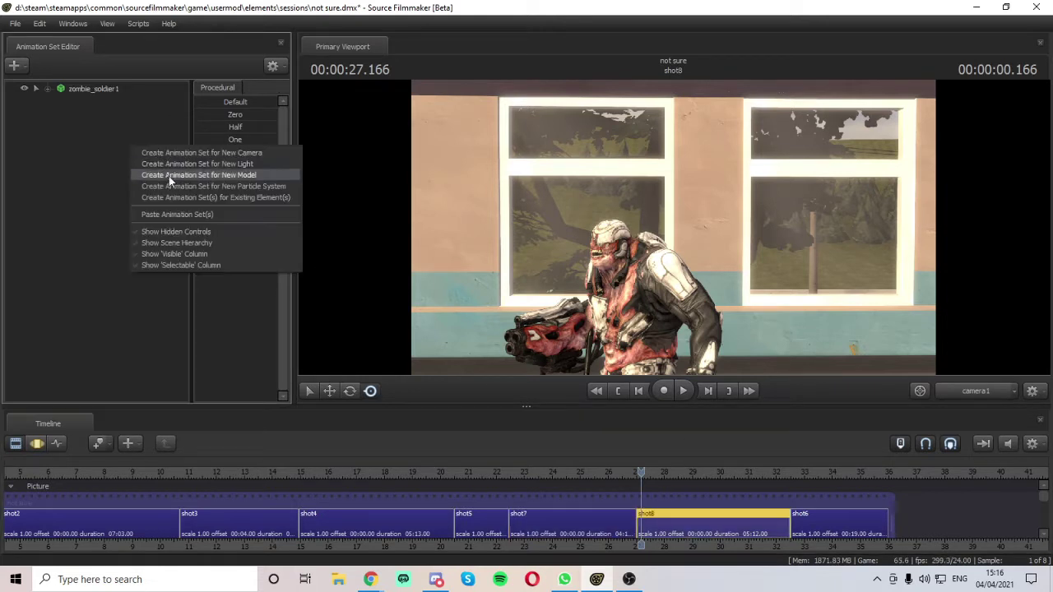
{"action": "left_click", "coordinate": [181, 215]}
- Copy the chair1 animation set from shot7 and paste it into shot8
{"action": "left_click", "coordinate": [529, 531]}
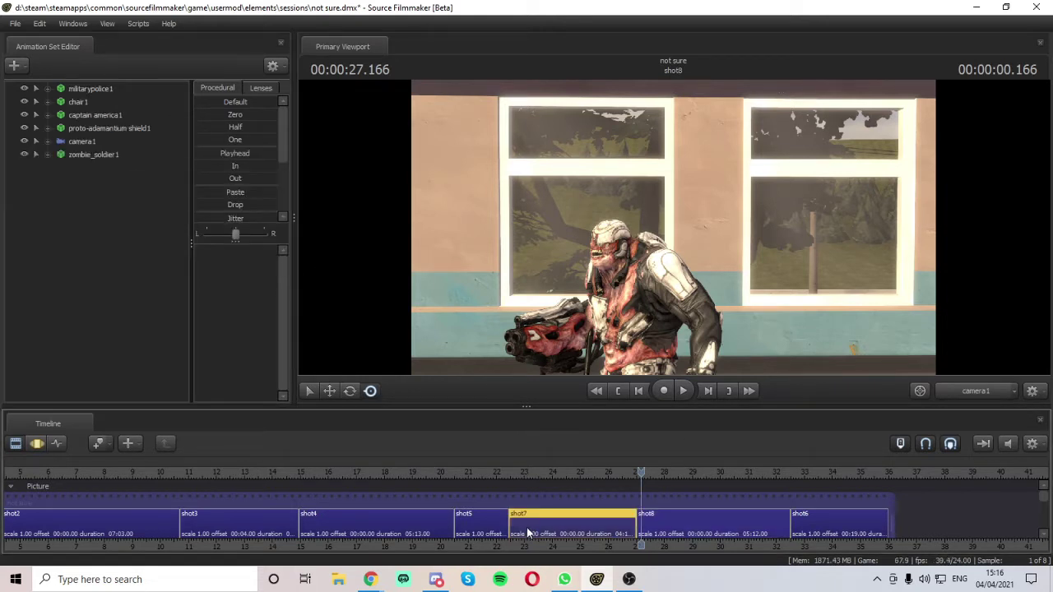
{"action": "right_click", "coordinate": [87, 103]}
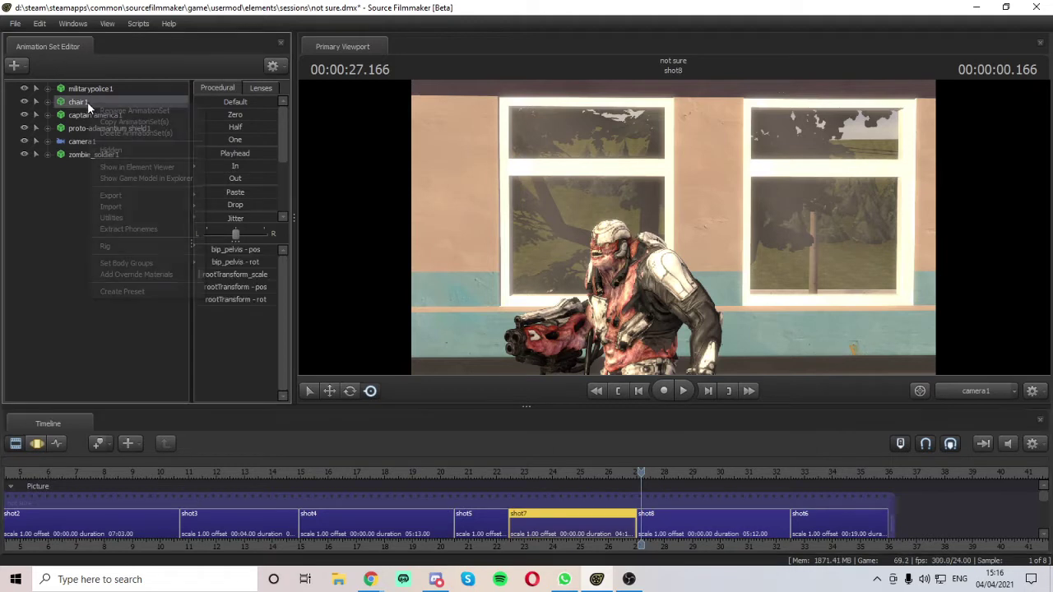
{"action": "left_click", "coordinate": [137, 124]}
{"action": "left_click", "coordinate": [674, 536]}
{"action": "right_click", "coordinate": [128, 137]}
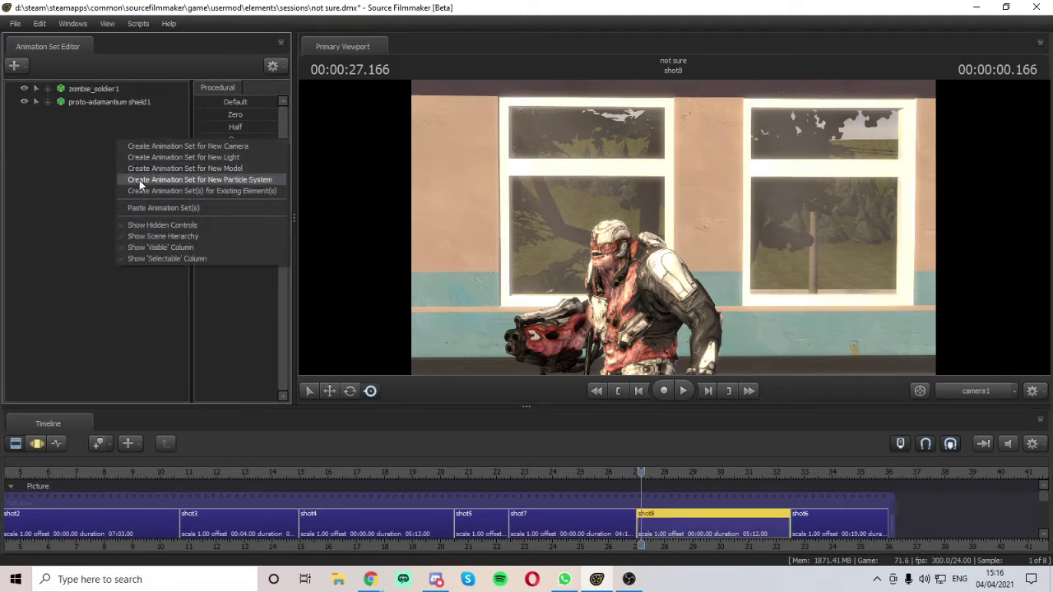
{"action": "left_click", "coordinate": [171, 201]}
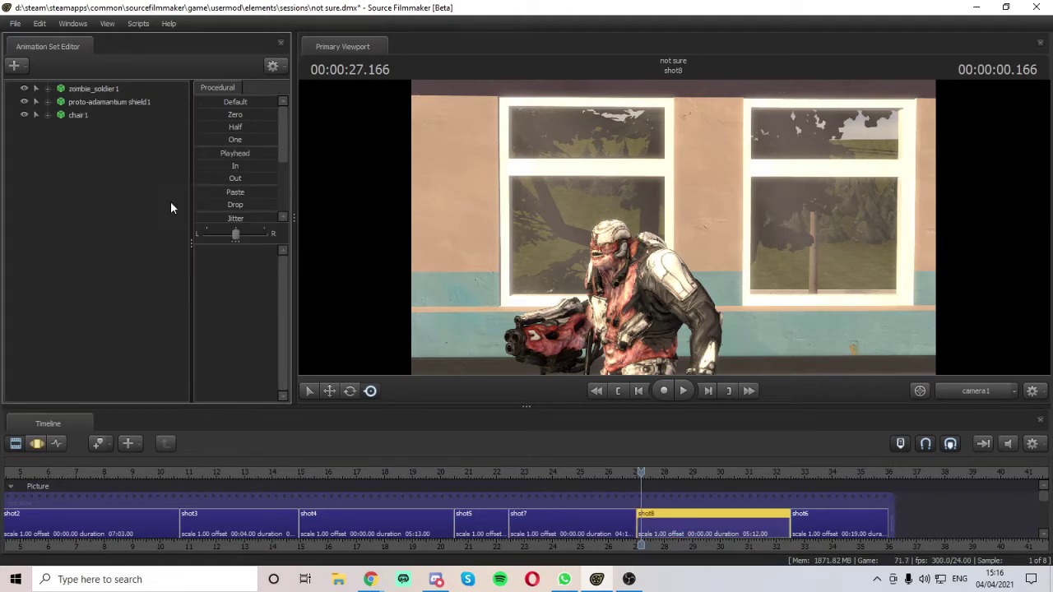
- Copy the militarypolice1 animation set from shot7 and paste it into shot8
{"action": "left_click", "coordinate": [591, 517]}
{"action": "right_click", "coordinate": [97, 88]}
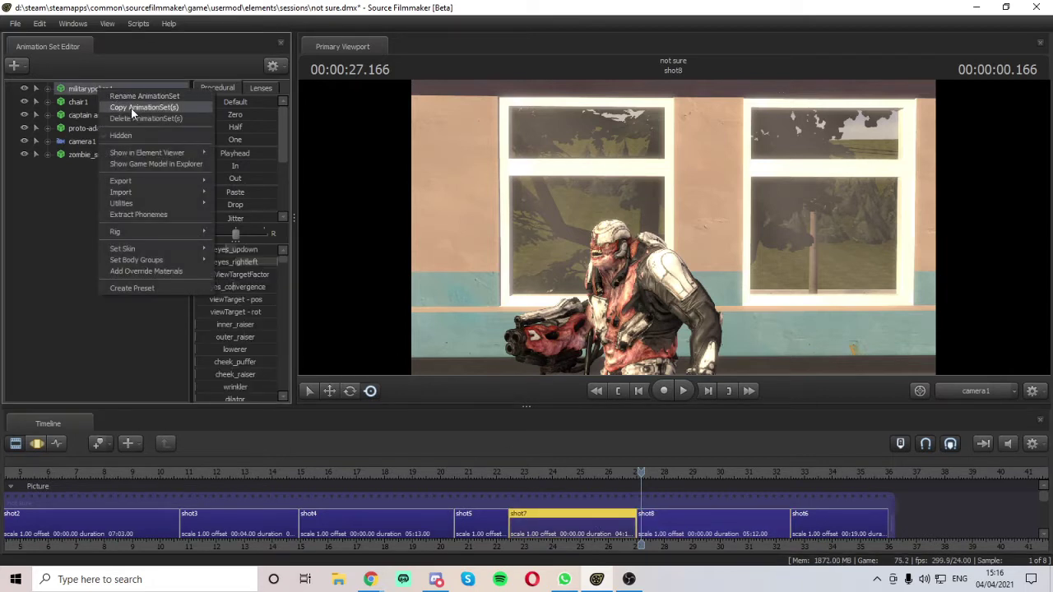
{"action": "left_click", "coordinate": [134, 109]}
{"action": "left_click", "coordinate": [660, 531]}
{"action": "right_click", "coordinate": [120, 189]}
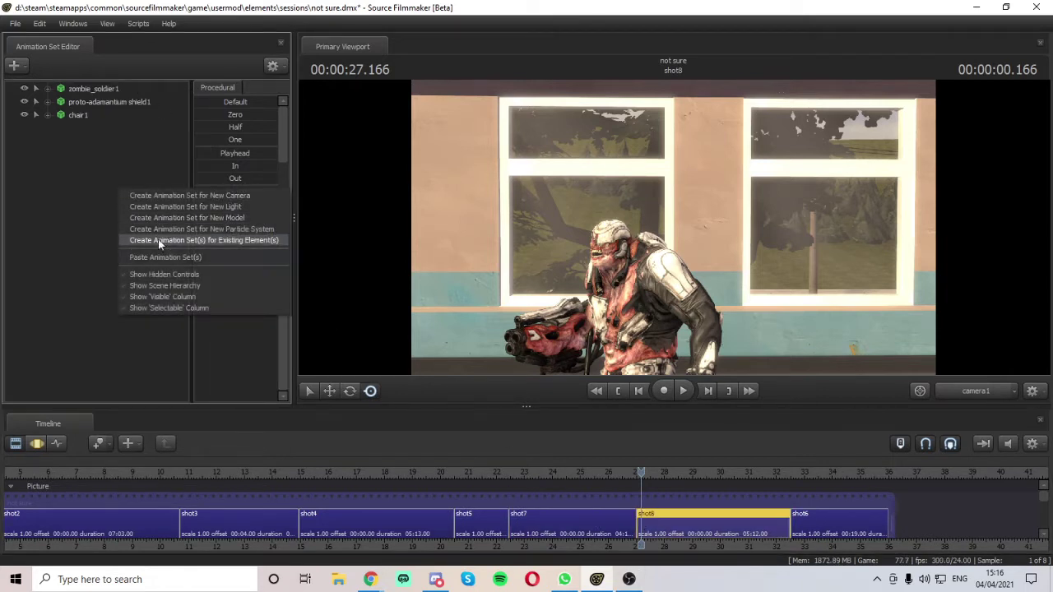
{"action": "left_click", "coordinate": [183, 257]}
- Compare the animation sets of shot7 and shot8, and copy the missing captain america1 set into shot8
{"action": "left_click", "coordinate": [580, 532]}
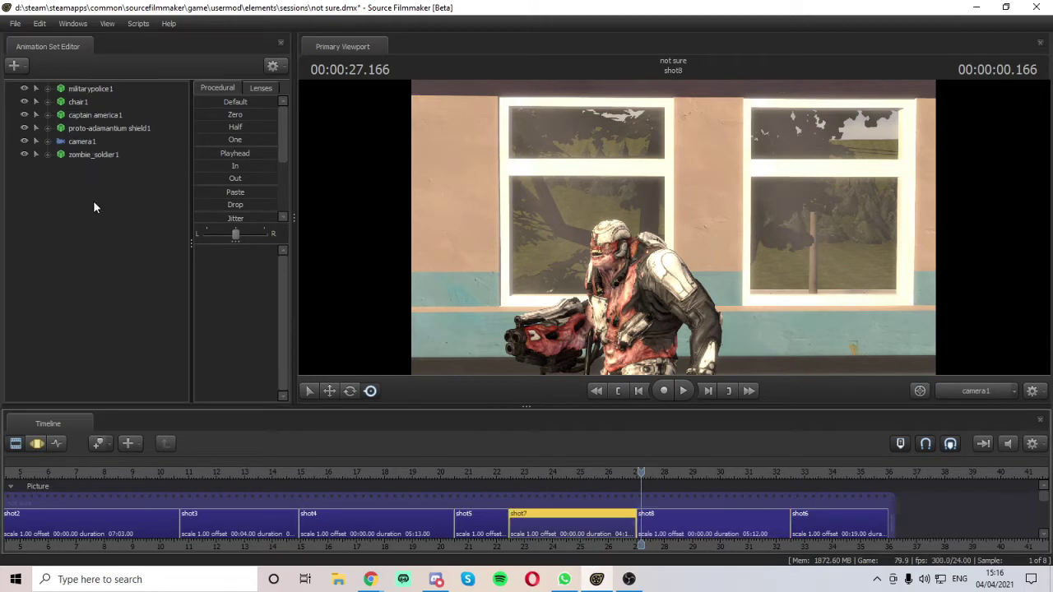
{"action": "left_click", "coordinate": [712, 529]}
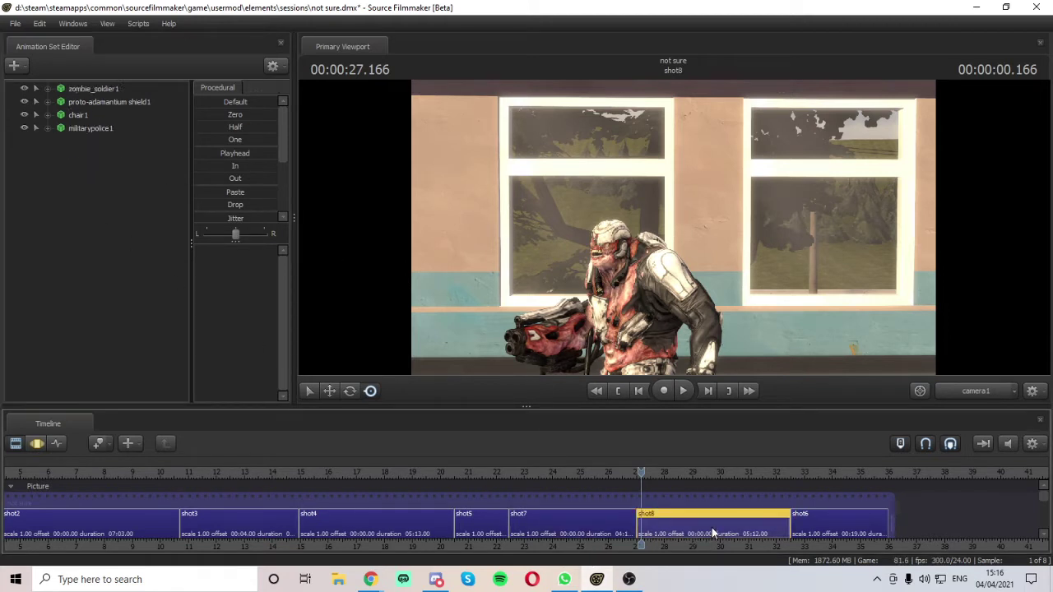
{"action": "left_click", "coordinate": [565, 527]}
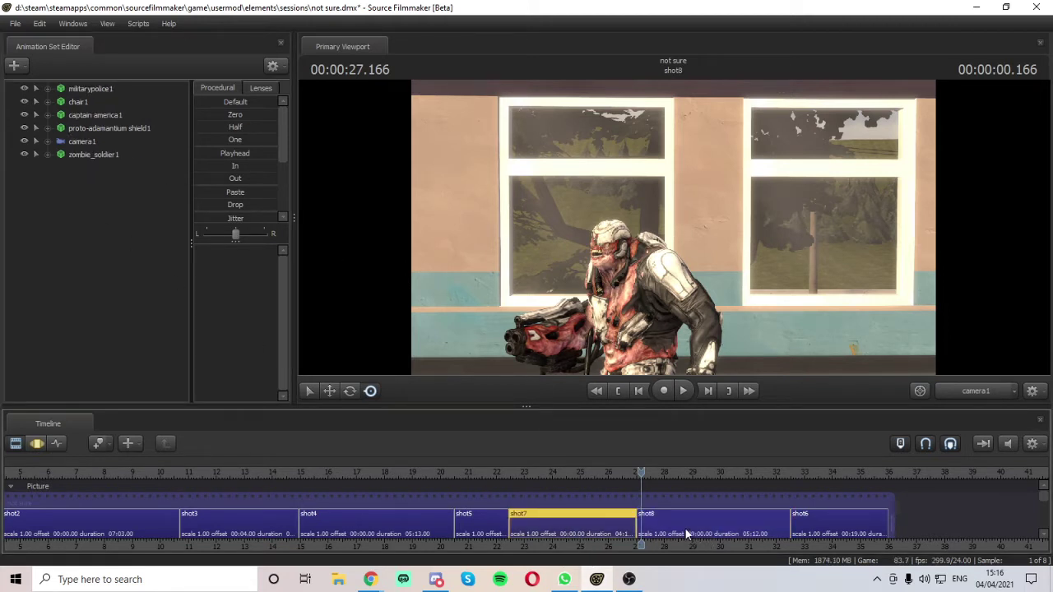
{"action": "left_click", "coordinate": [686, 532]}
{"action": "left_click", "coordinate": [554, 542]}
{"action": "right_click", "coordinate": [103, 116]}
{"action": "left_click", "coordinate": [136, 137]}
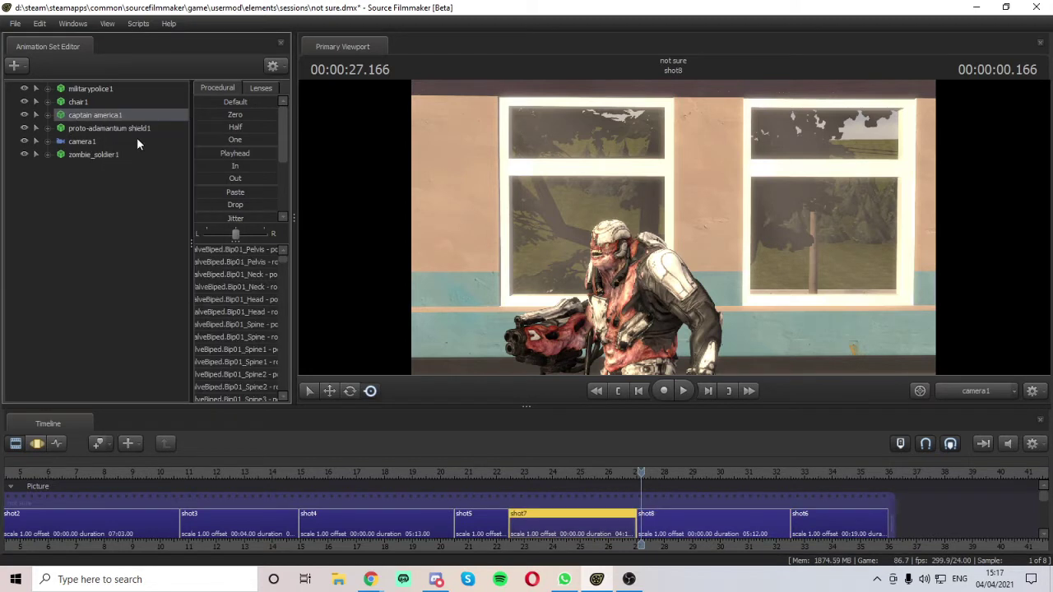
{"action": "left_click", "coordinate": [699, 526]}
{"action": "right_click", "coordinate": [29, 146]}
{"action": "left_click", "coordinate": [89, 210]}
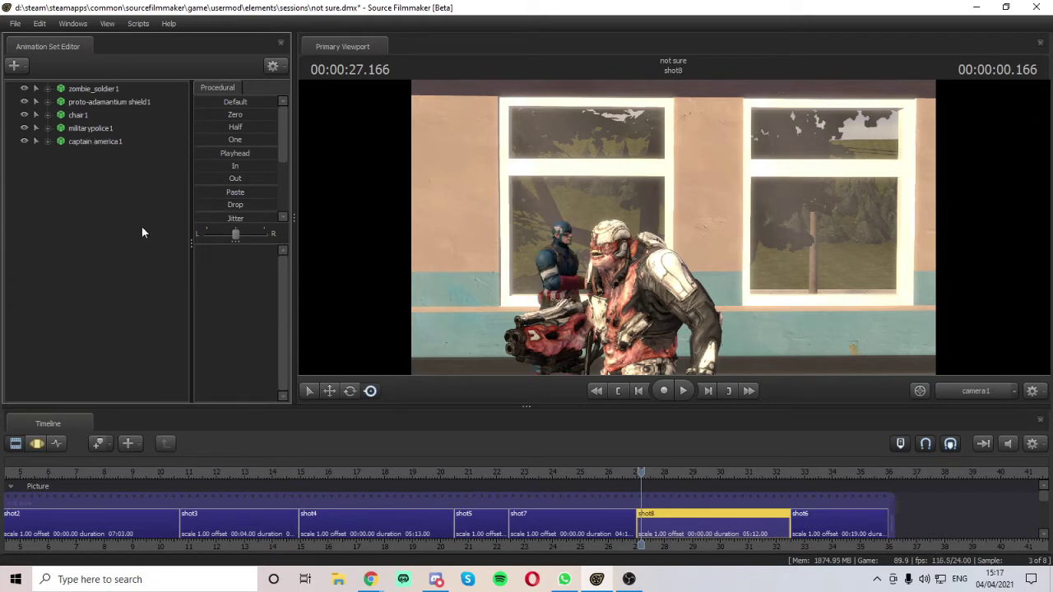
- Reposition shot8's camera to frame the hero by the window, the zombie soldier and the seated military policeman together
{"action": "left_click_drag", "start_coordinate": [673, 227], "coordinate": [673, 346]}
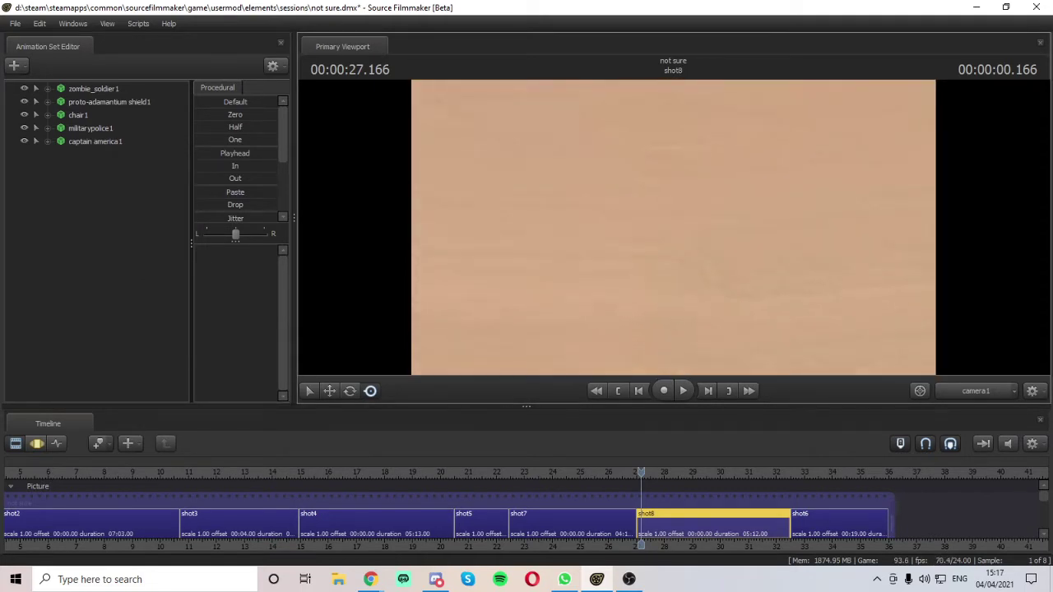
{"action": "key", "text": "s"}
{"action": "key", "text": "w"}
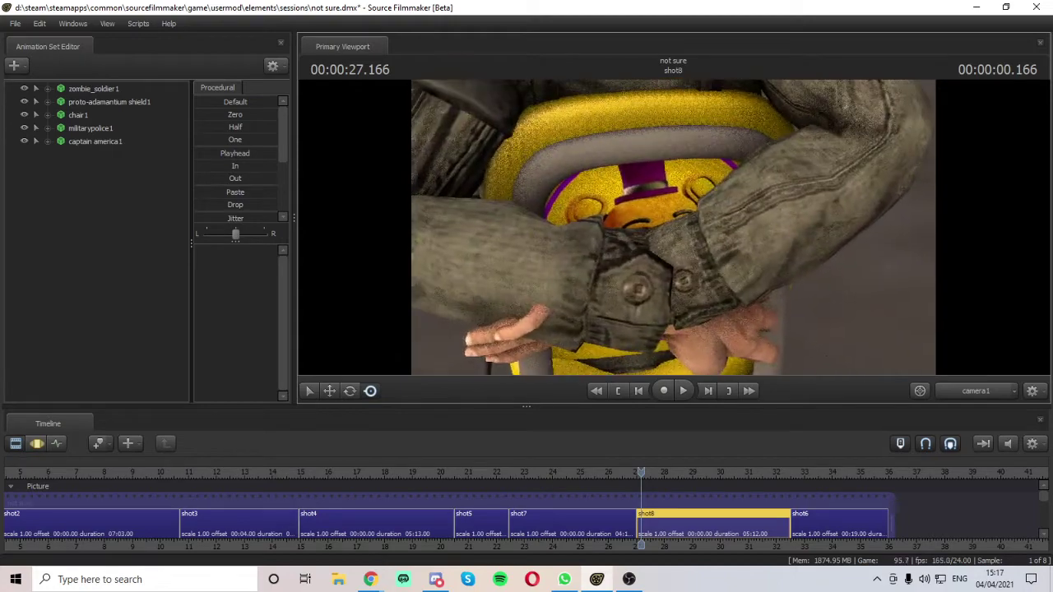
{"action": "key", "text": "w"}
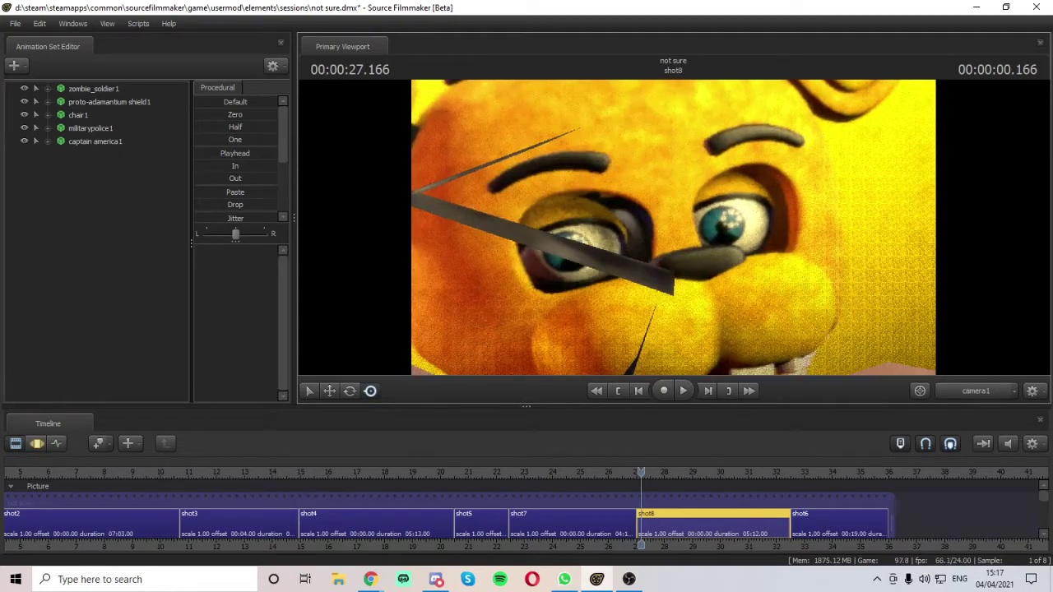
{"action": "key", "text": "w"}
{"action": "key", "text": "s"}
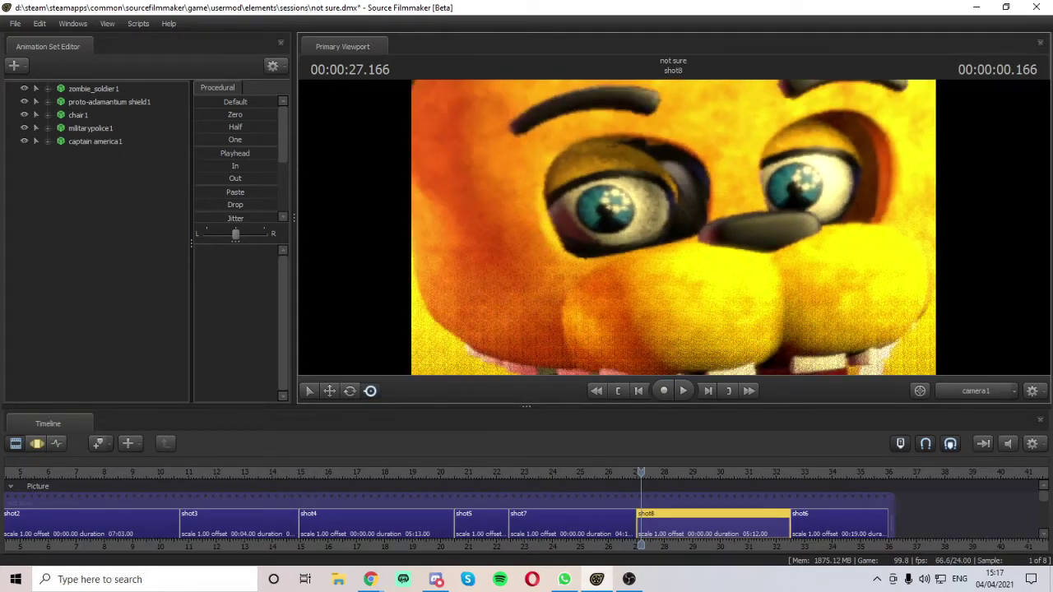
{"action": "key", "text": "s"}
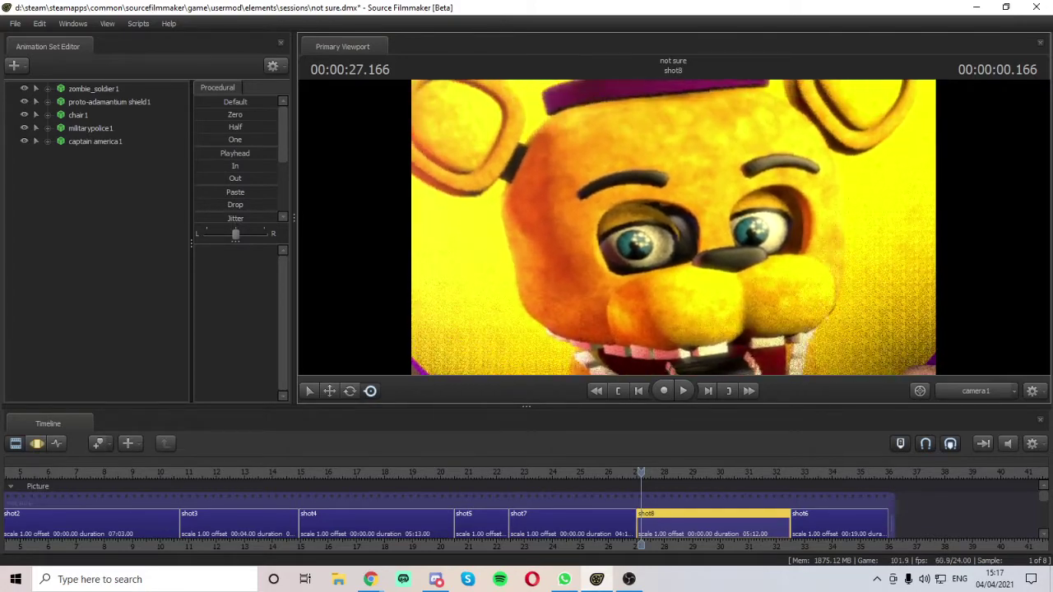
{"action": "key", "text": "s"}
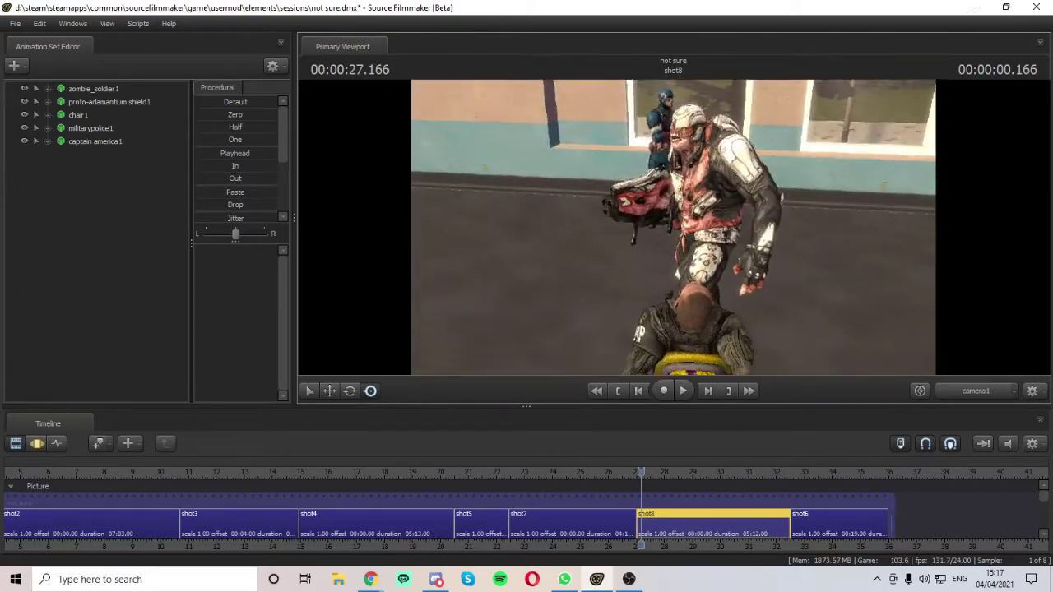
{"action": "key", "text": "w"}
{"action": "key", "text": "s"}
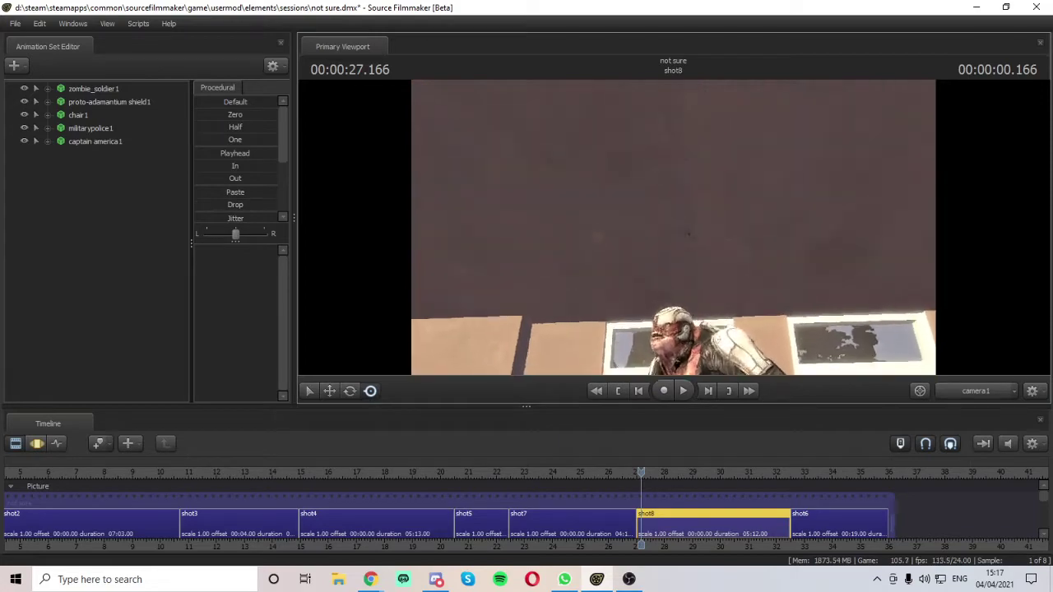
{"action": "key", "text": "w"}
{"action": "key", "text": "s"}
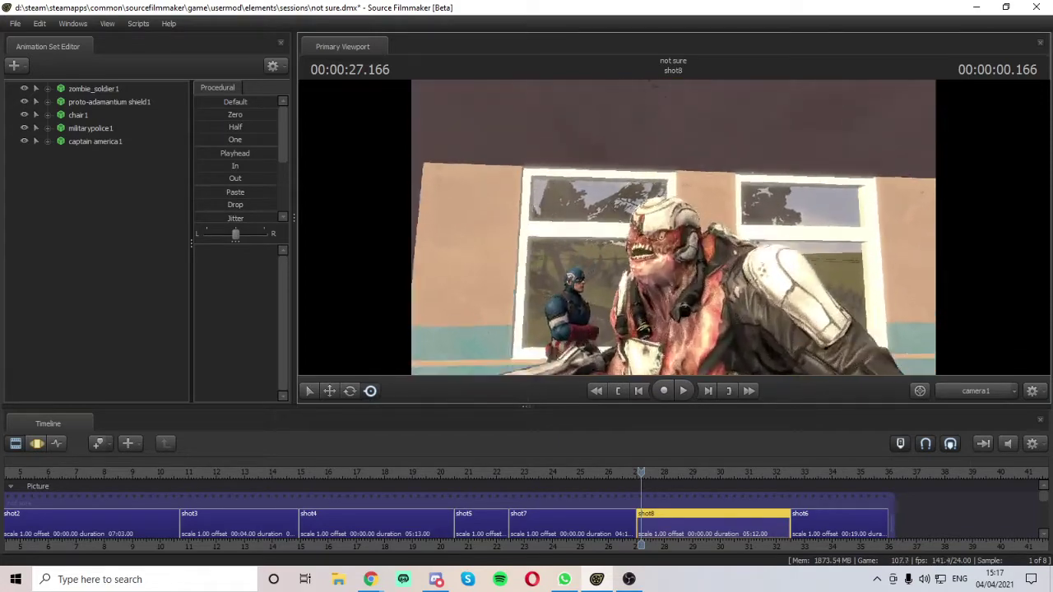
{"action": "key", "text": "s"}
{"action": "key", "text": "w"}
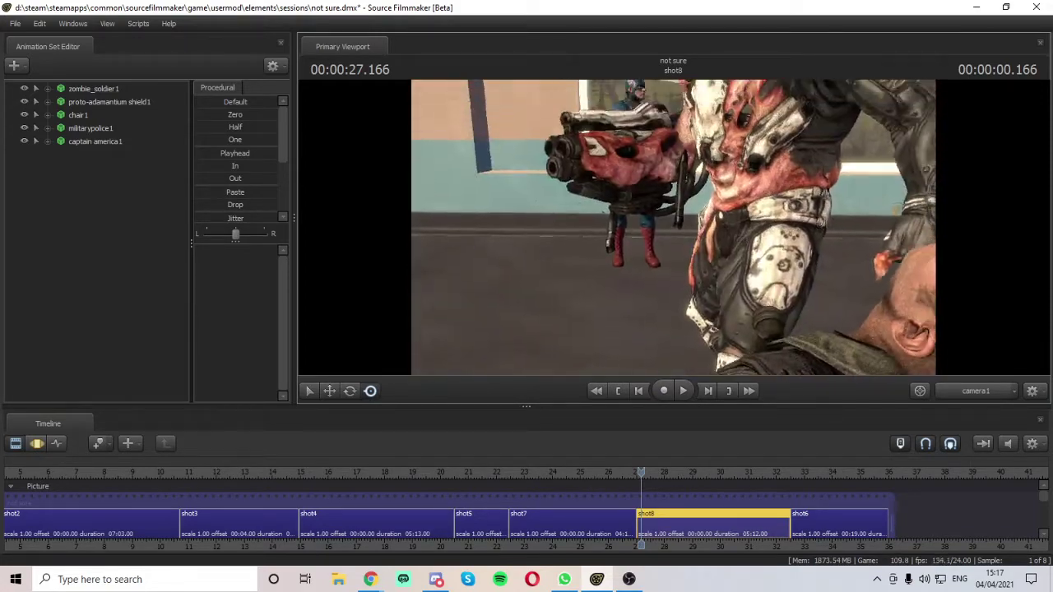
{"action": "key", "text": "s"}
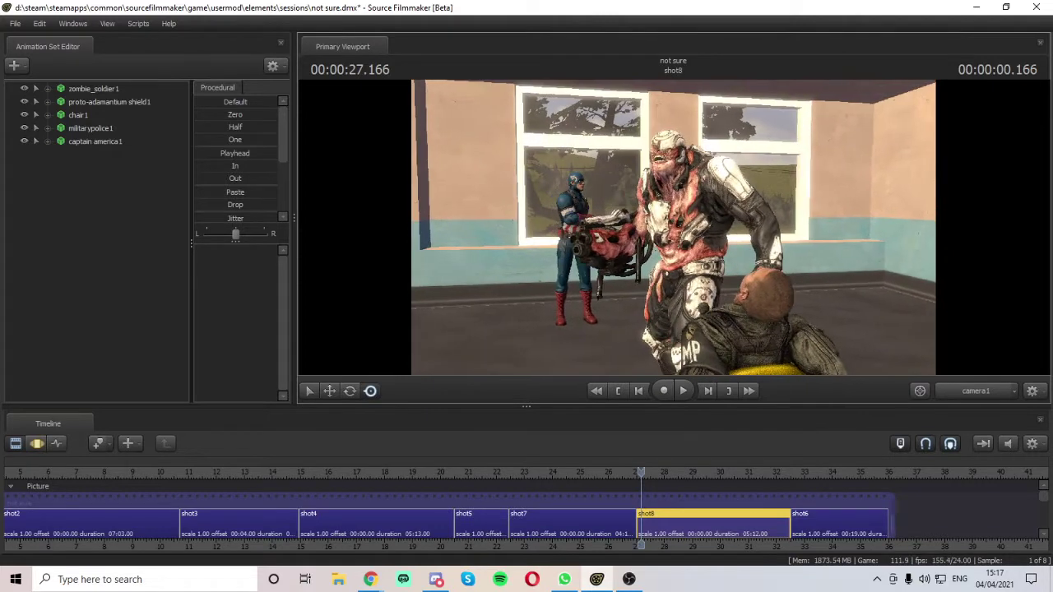
{"action": "key", "text": "a"}
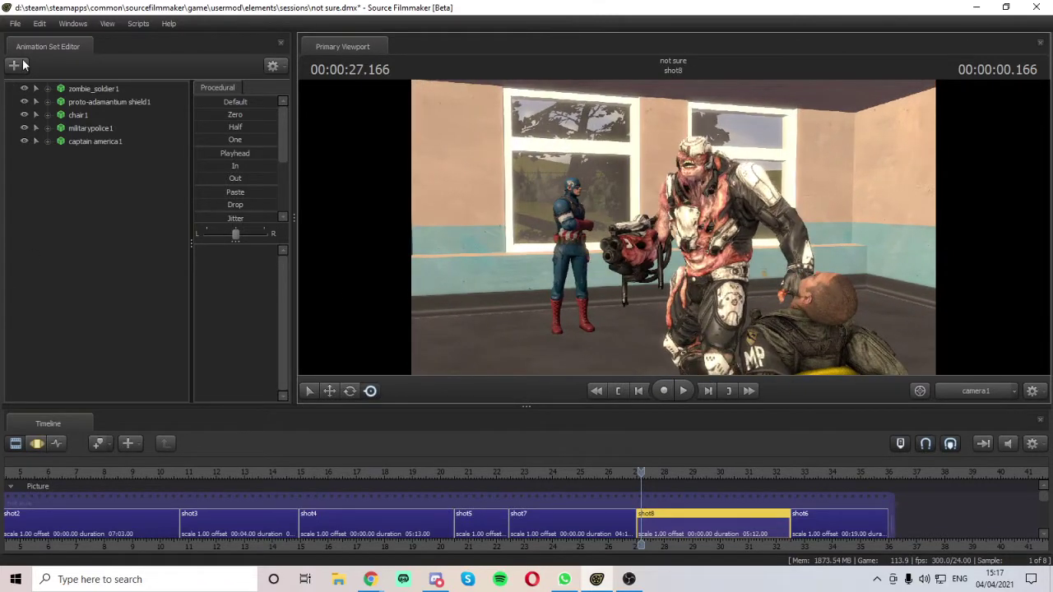
- Create an animation set in shot8 for the existing camera1 element
{"action": "left_click", "coordinate": [23, 64]}
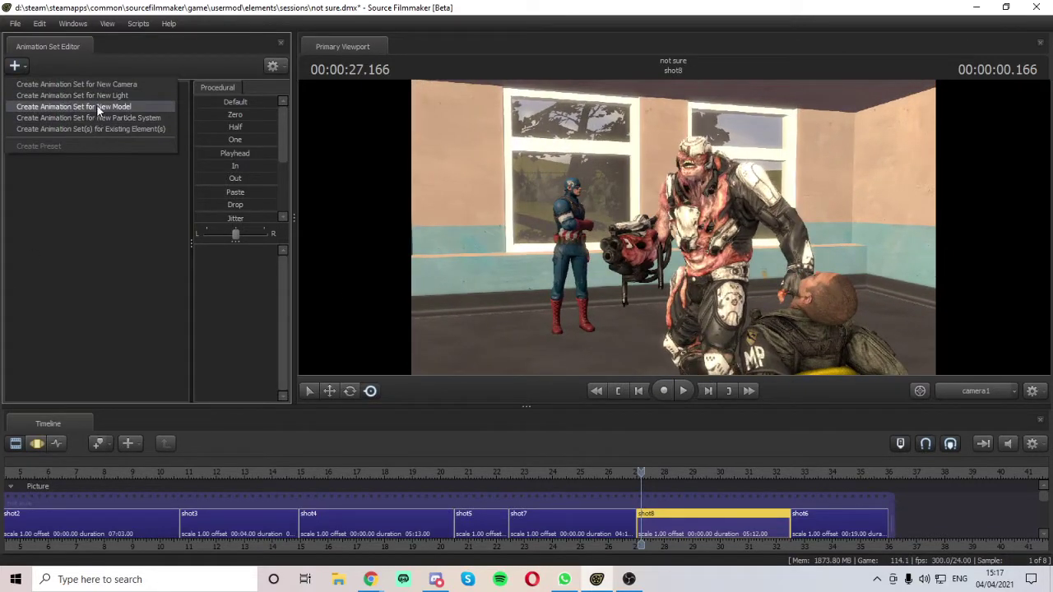
{"action": "left_click", "coordinate": [112, 129]}
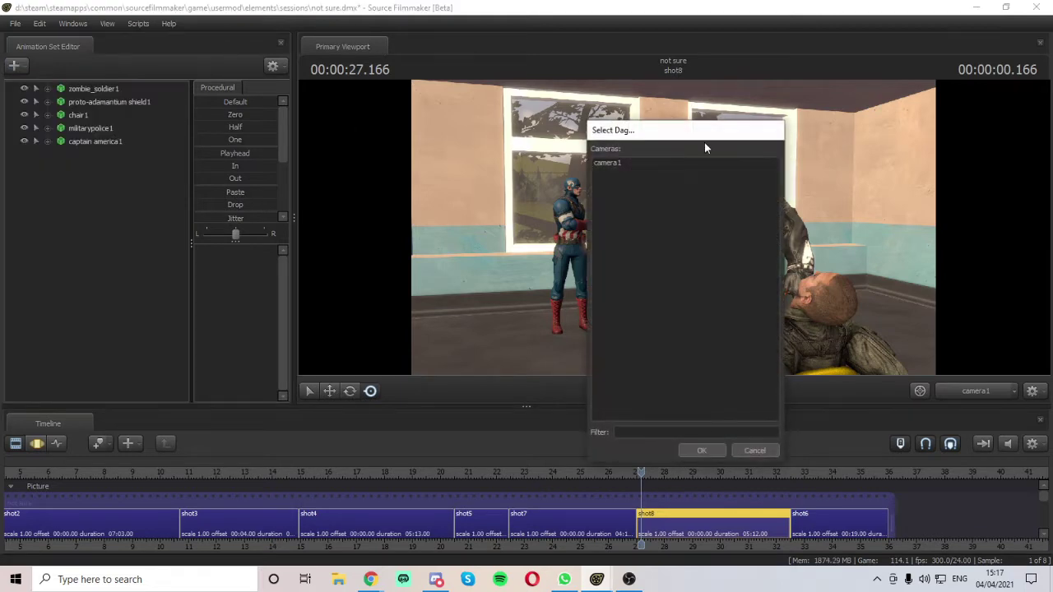
{"action": "left_click", "coordinate": [713, 449]}
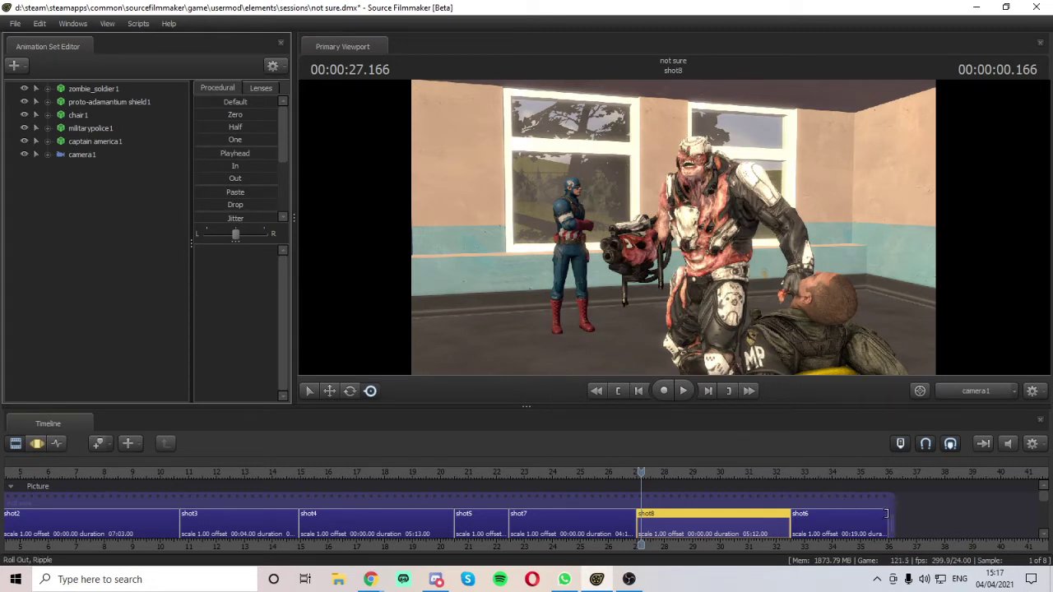
- Extend the film track past the end of shot6 to about 41 seconds, and preview shot8 before returning to its start
{"action": "left_click_drag", "start_coordinate": [887, 517], "coordinate": [1026, 514]}
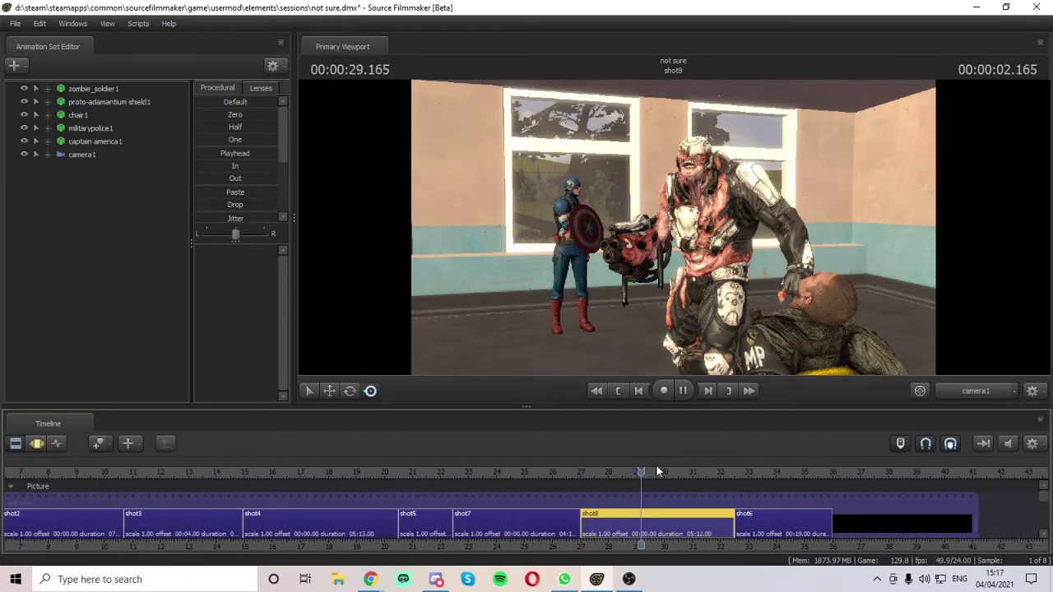
{"action": "key", "text": "space"}
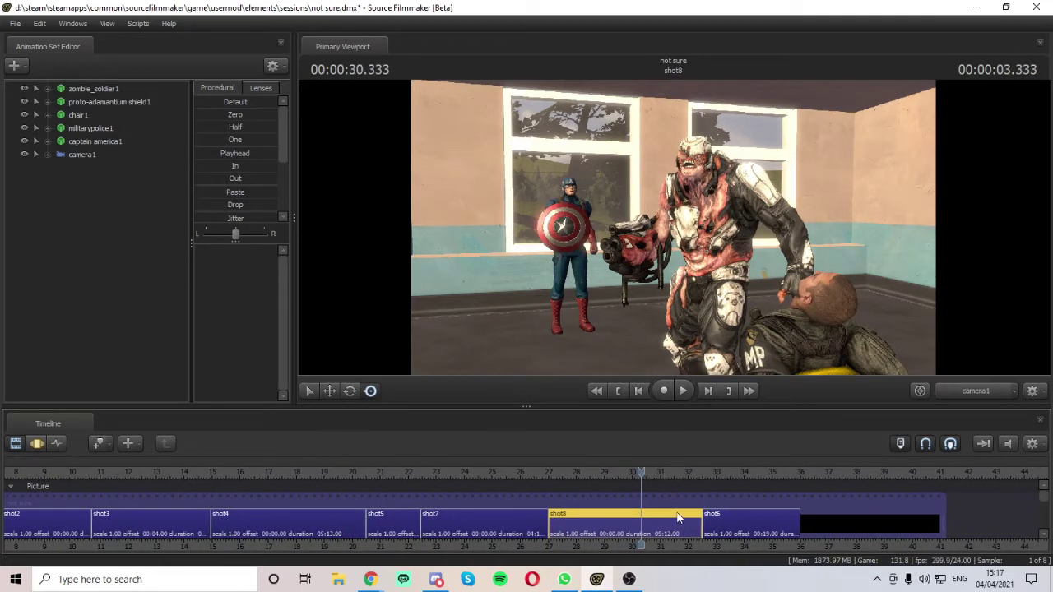
{"action": "key", "text": "space"}
{"action": "key", "text": "space"}
{"action": "left_click_drag", "start_coordinate": [644, 475], "coordinate": [547, 547]}
- Compare the shot8 view with viewport lighting disabled and enabled
{"action": "right_click", "coordinate": [576, 244]}
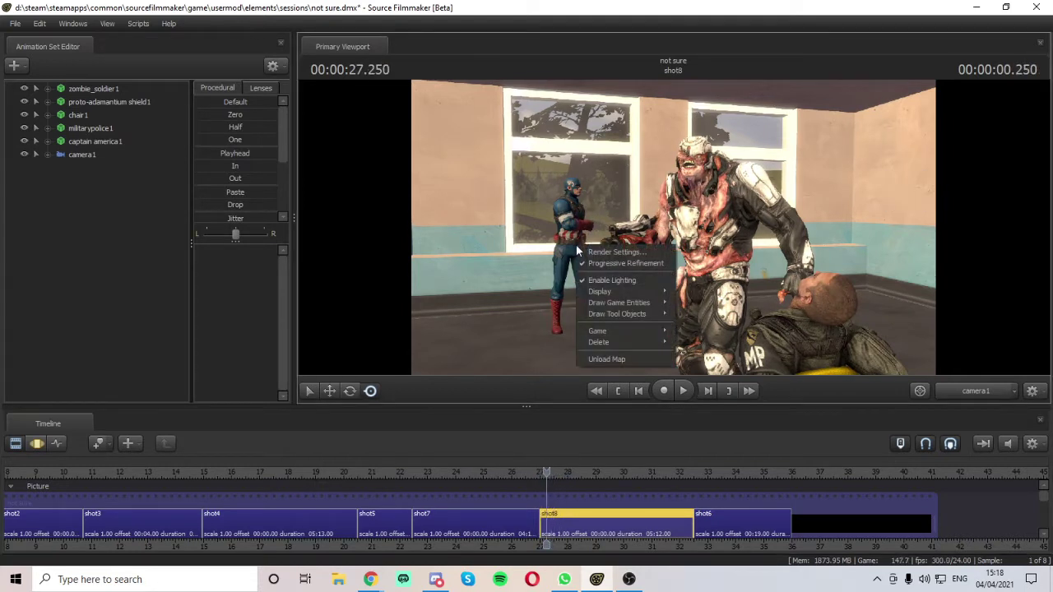
{"action": "left_click", "coordinate": [606, 282]}
{"action": "right_click", "coordinate": [533, 171]}
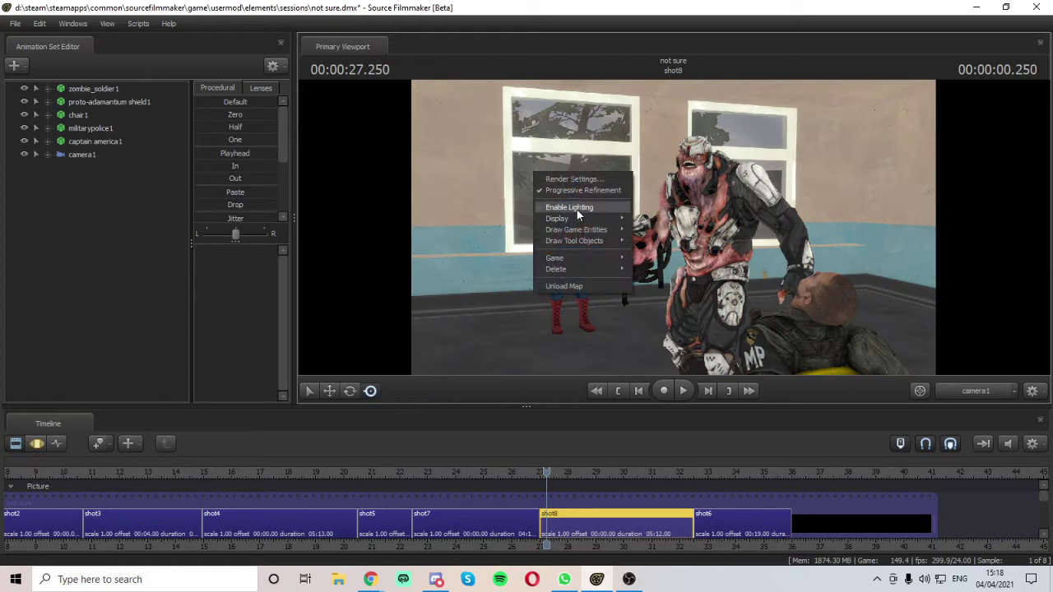
{"action": "left_click", "coordinate": [579, 209]}
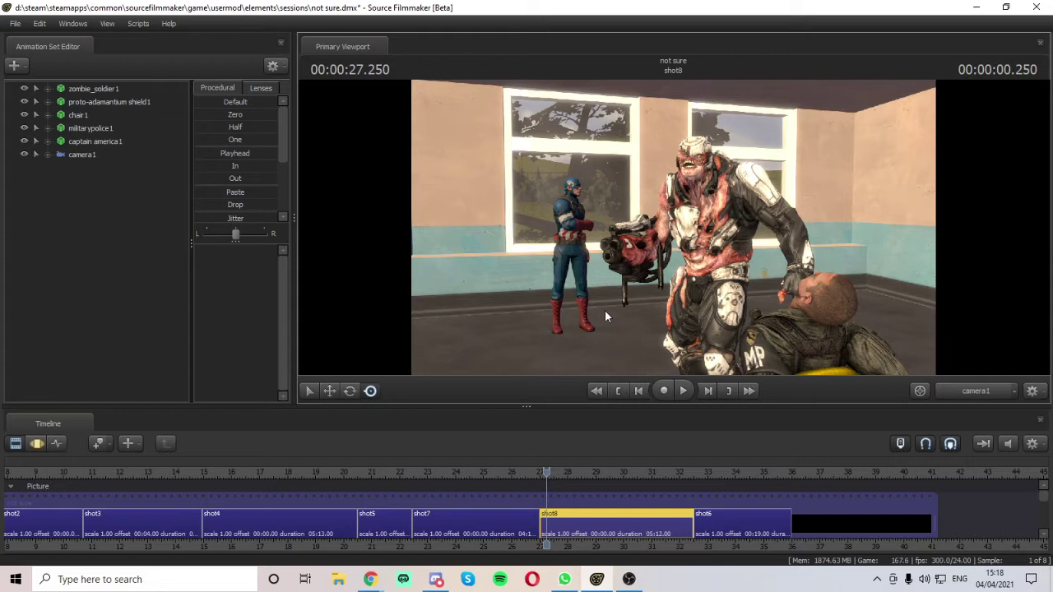
- Using the Work Camera close to captain america1, rotate his neck and head bones so that he looks down
{"action": "left_click", "coordinate": [975, 388]}
{"action": "key", "text": "w"}
{"action": "left_click_drag", "start_coordinate": [688, 167], "coordinate": [671, 233]}
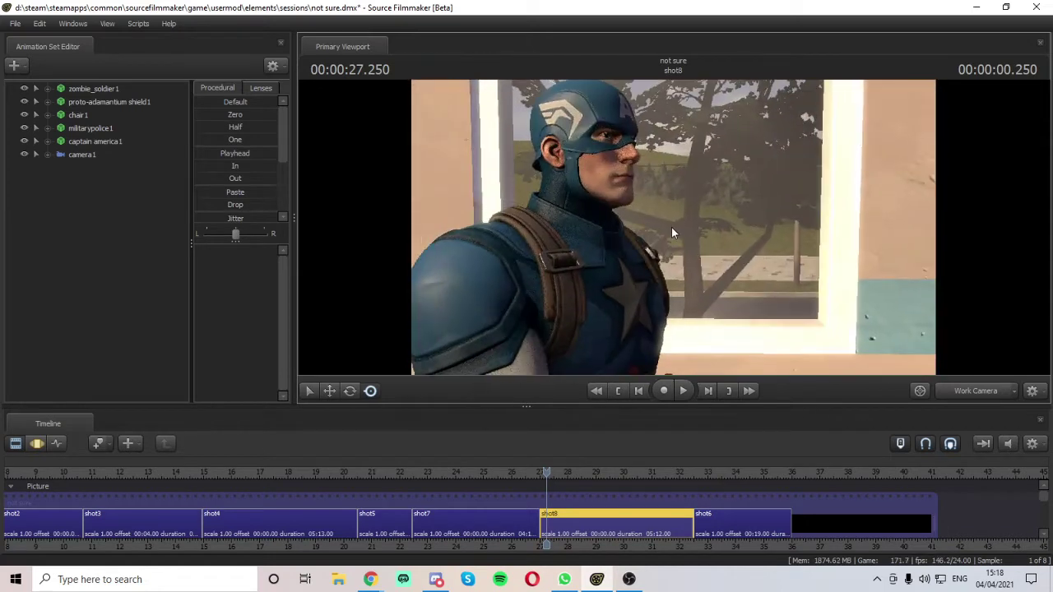
{"action": "left_click", "coordinate": [56, 445]}
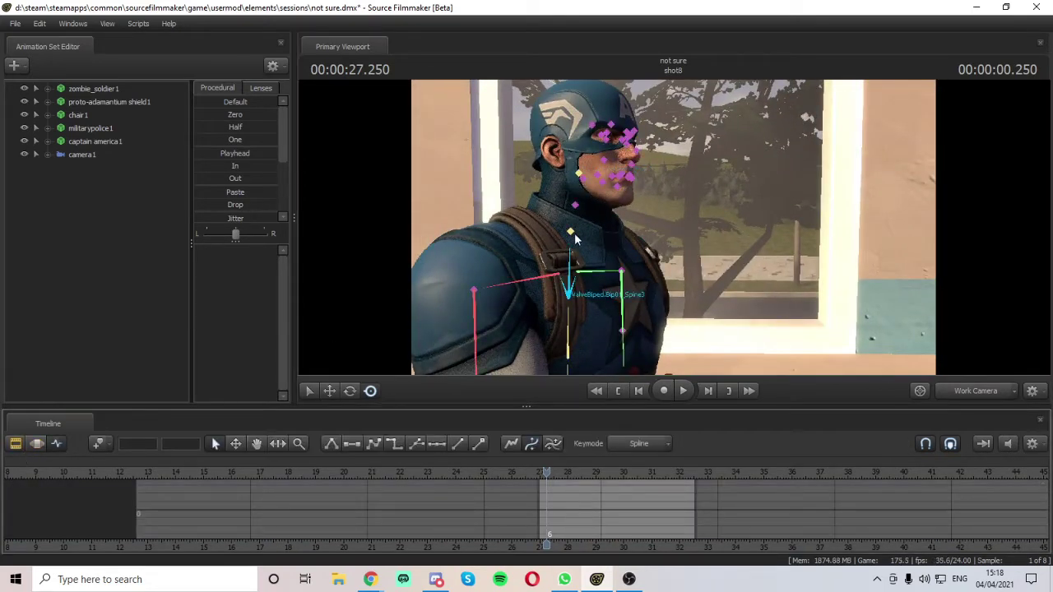
{"action": "left_click", "coordinate": [571, 233]}
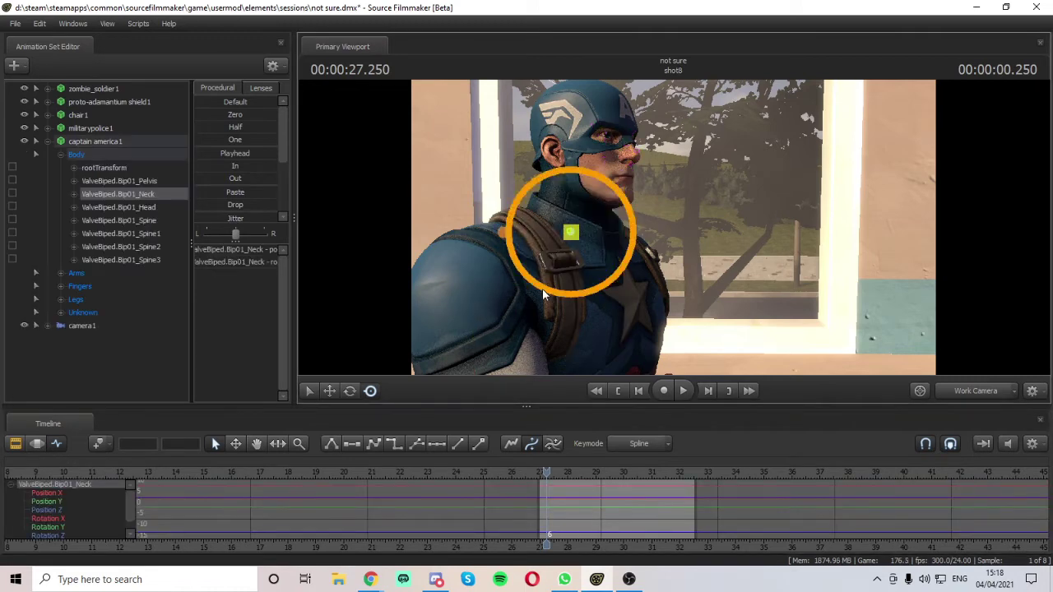
{"action": "left_click", "coordinate": [37, 446]}
{"action": "left_click", "coordinate": [350, 391]}
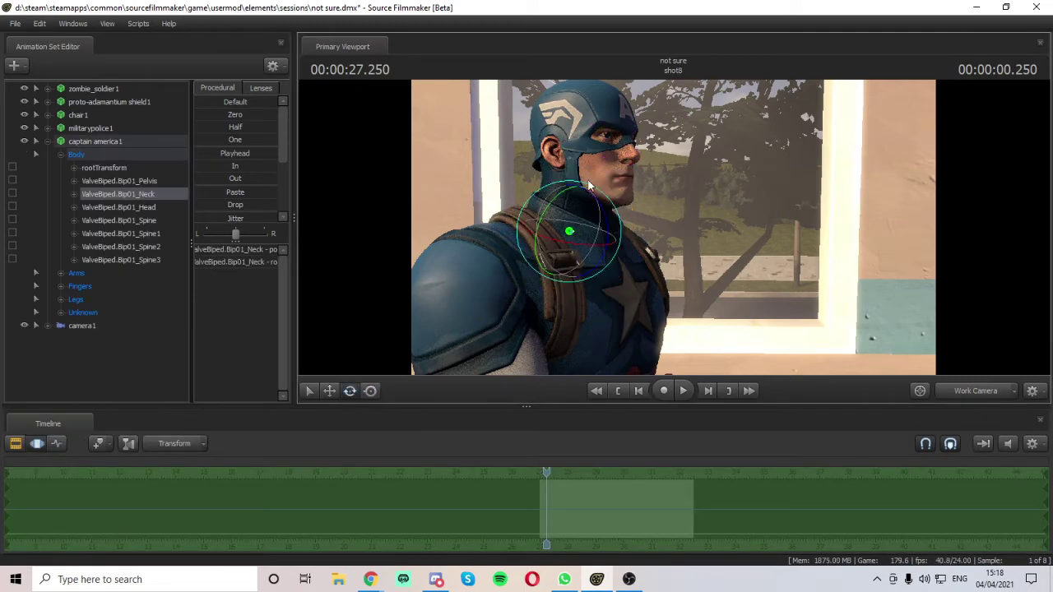
{"action": "left_click_drag", "start_coordinate": [590, 186], "coordinate": [608, 201]}
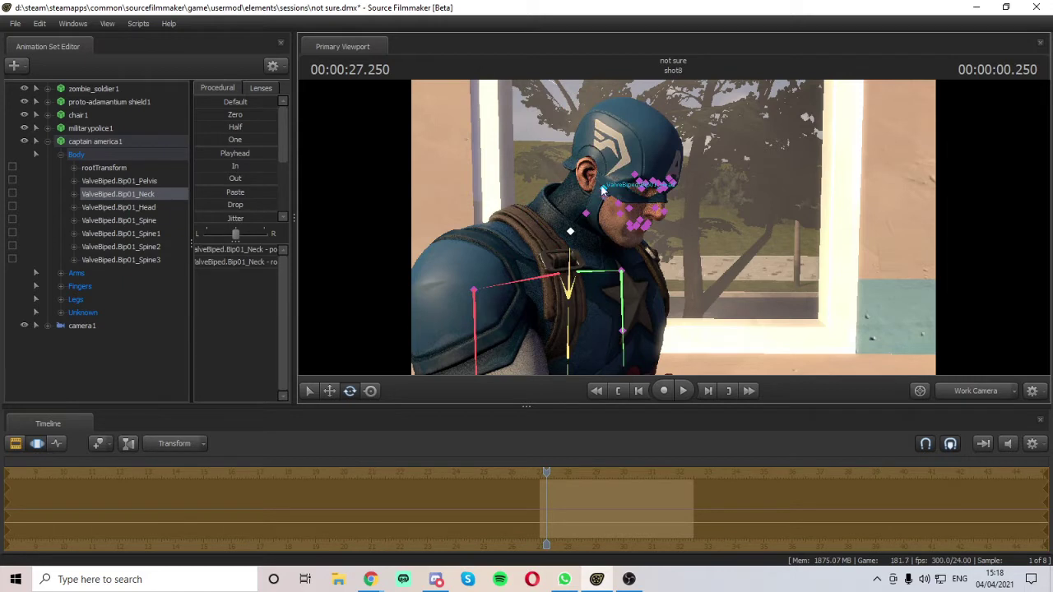
{"action": "left_click", "coordinate": [603, 189], "text": "ctrl"}
{"action": "left_click_drag", "start_coordinate": [635, 165], "coordinate": [671, 207]}
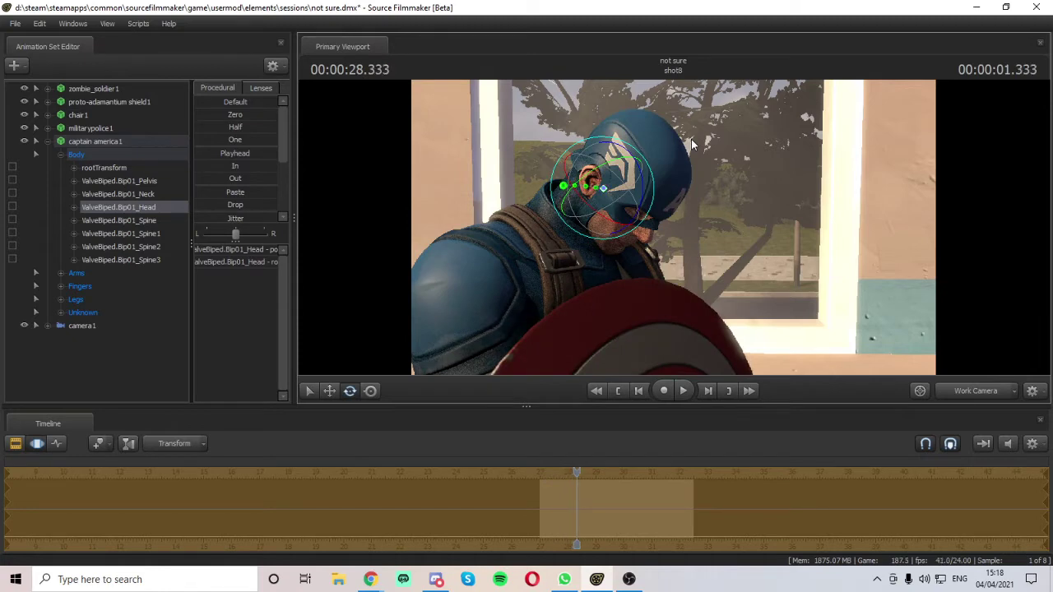
- Find frame 66 of shot8, where captain america1 starts turning to the front, and keyframe his head bone there
{"action": "key", "text": "space"}
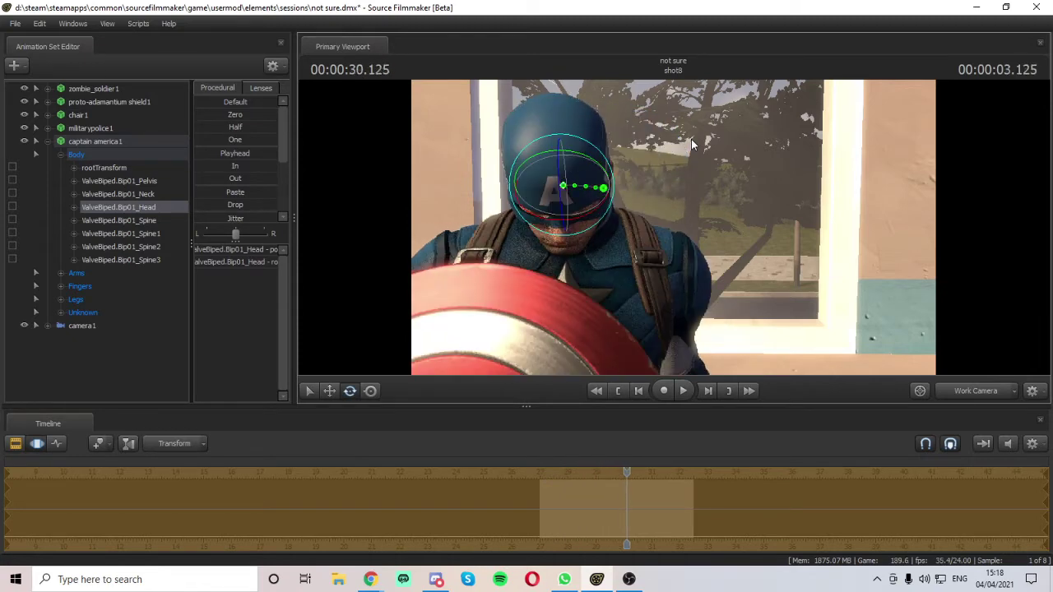
{"action": "key", "text": "Left"}
{"action": "key", "text": "Left"}
{"action": "key", "text": "Left"}
{"action": "key", "text": "Left"}
{"action": "key", "text": "Left"}
{"action": "key", "text": "Left"}
{"action": "key", "text": "Left"}
{"action": "key", "text": "Left"}
{"action": "key", "text": "Left"}
{"action": "key", "text": "Left"}
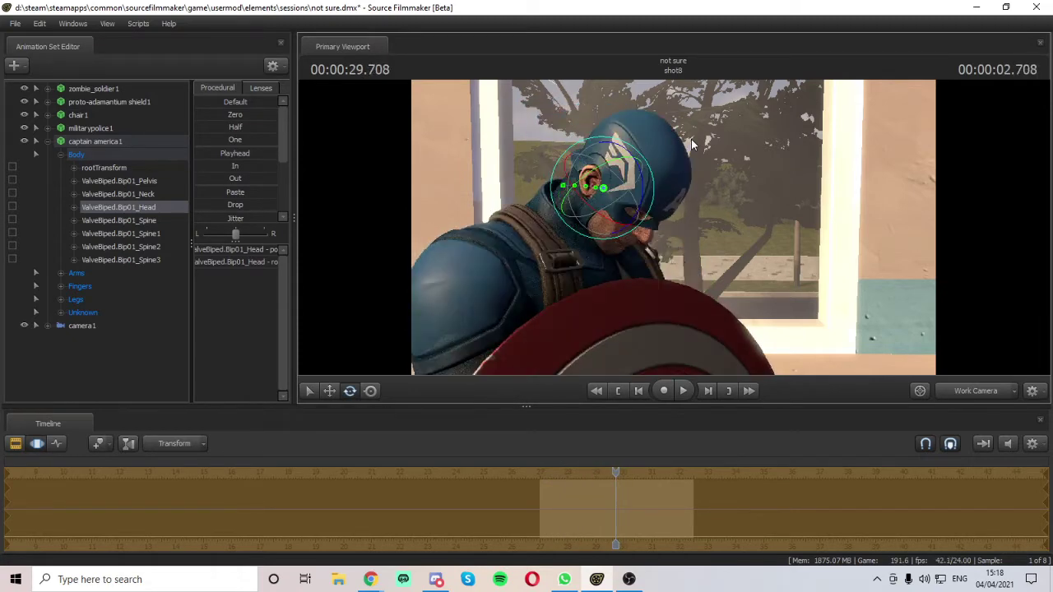
{"action": "key", "text": "Right"}
{"action": "left_click", "coordinate": [56, 443]}
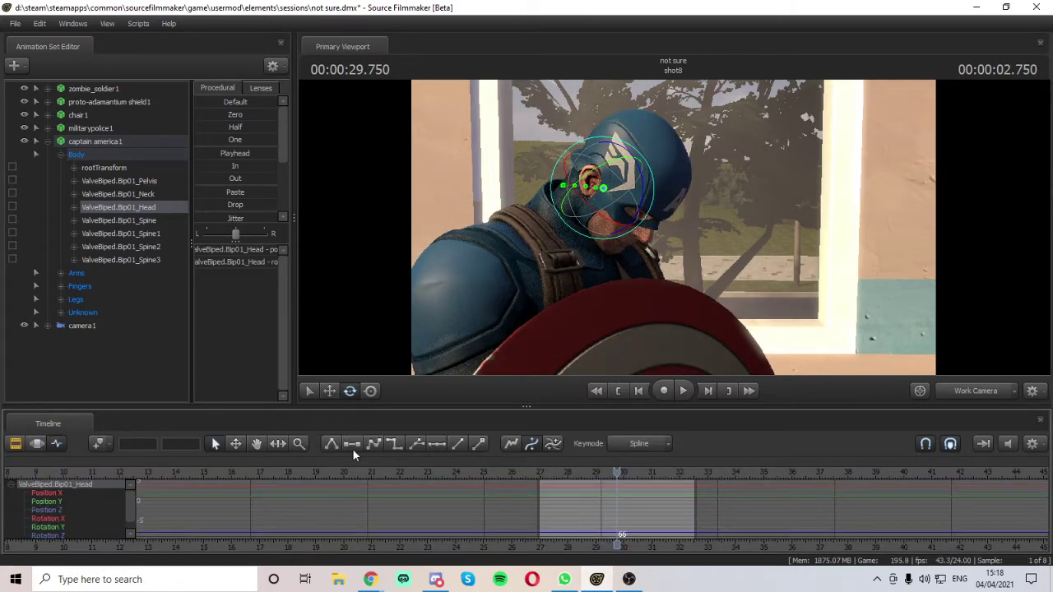
- At frame 70, rotate captain america1's head bone up and sideways so that he faces forward with his head slightly lowered
{"action": "key", "text": "Right"}
{"action": "key", "text": "Right"}
{"action": "key", "text": "Right"}
{"action": "key", "text": "Right"}
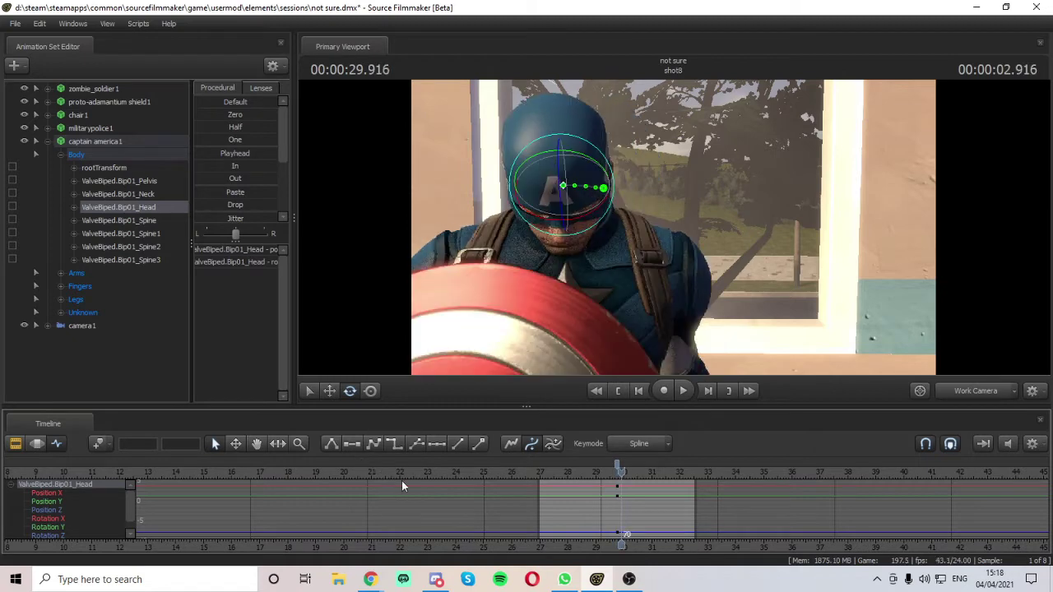
{"action": "key", "text": "Left"}
{"action": "key", "text": "Right"}
{"action": "left_click_drag", "start_coordinate": [564, 186], "coordinate": [565, 151]}
{"action": "left_click_drag", "start_coordinate": [625, 189], "coordinate": [650, 229]}
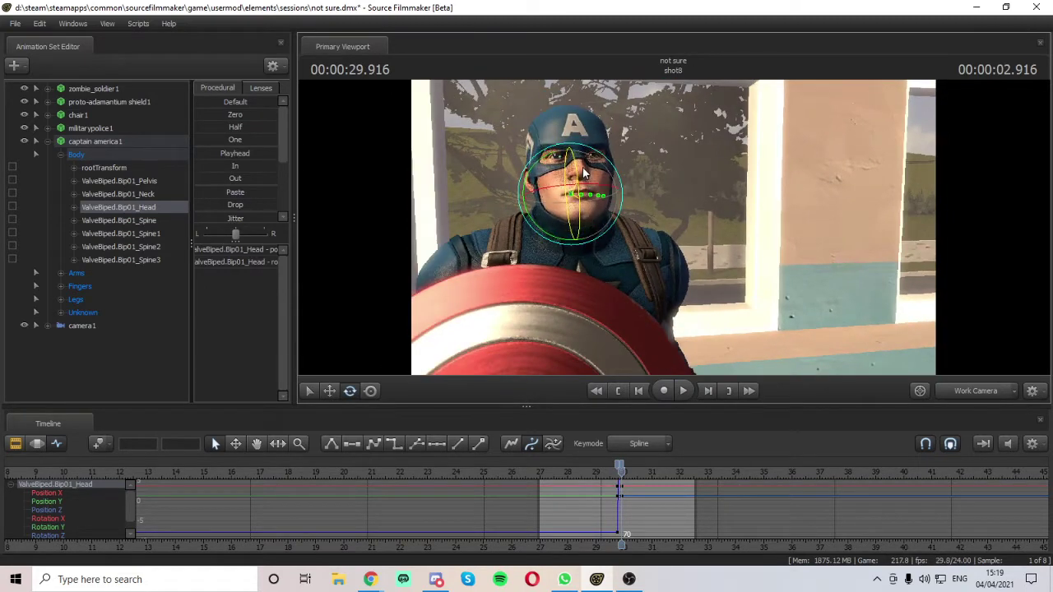
{"action": "key", "text": "ctrl"}
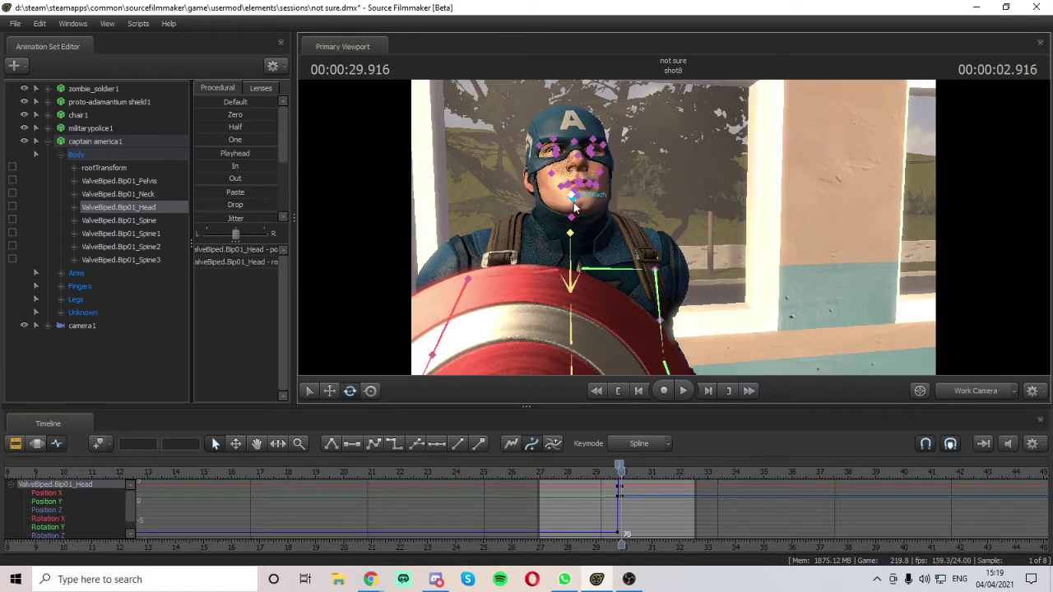
{"action": "key", "text": "e"}
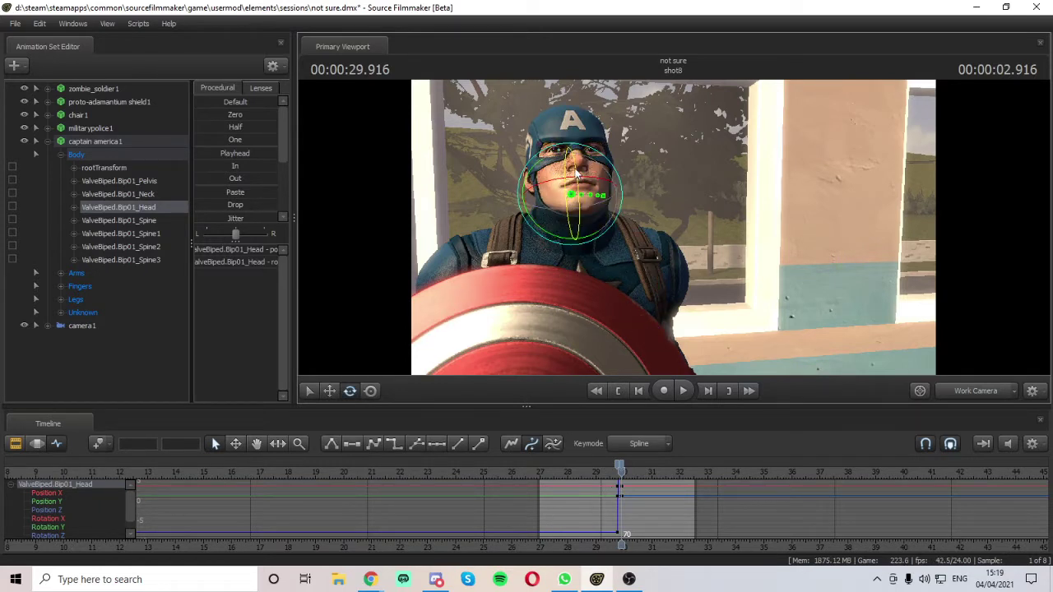
{"action": "left_click_drag", "start_coordinate": [578, 176], "coordinate": [583, 206]}
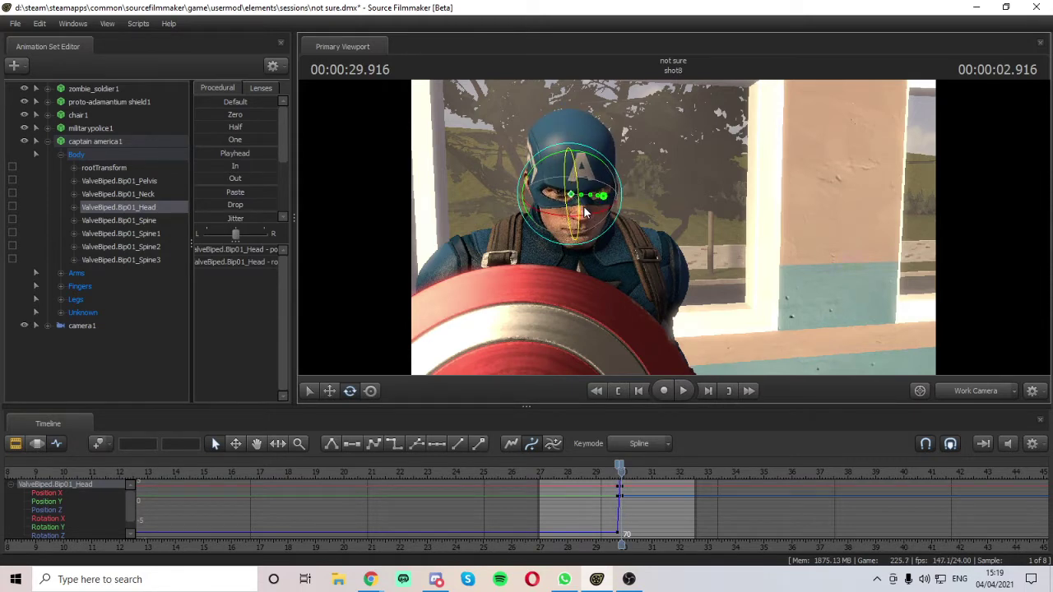
- Keyframe captain america1's neck bone at frame 66 of shot8
{"action": "key", "text": "ctrl"}
{"action": "key", "text": "Left"}
{"action": "key", "text": "Left"}
{"action": "key", "text": "Left"}
{"action": "key", "text": "Left"}
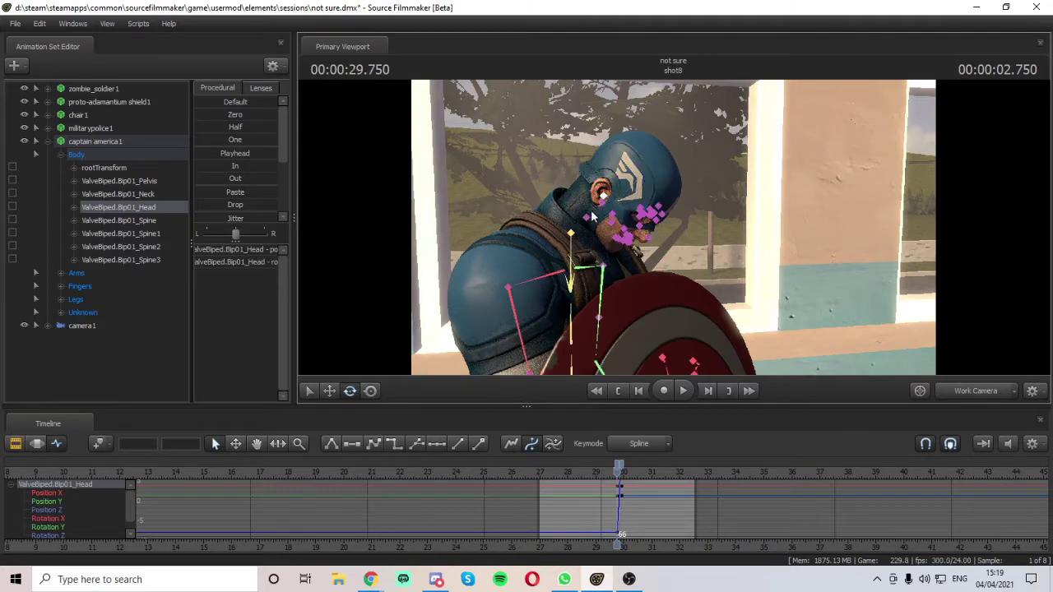
{"action": "left_click", "coordinate": [576, 228]}
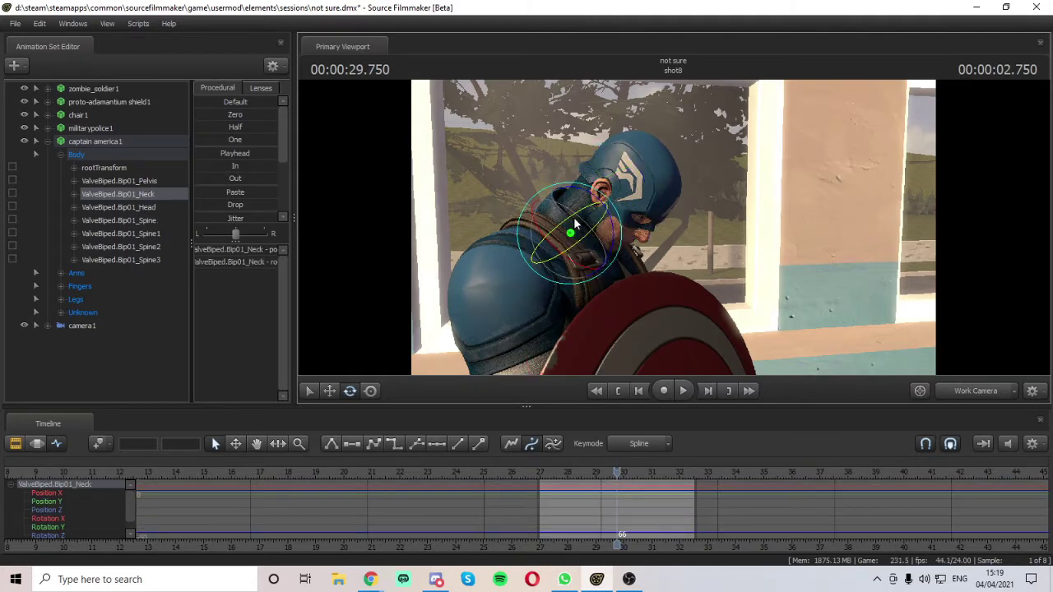
- At frame 70, rotate captain america1's neck bone upward so that he looks straight ahead
{"action": "key", "text": "Right"}
{"action": "key", "text": "Right"}
{"action": "key", "text": "Right"}
{"action": "key", "text": "Right"}
{"action": "key", "text": "Right"}
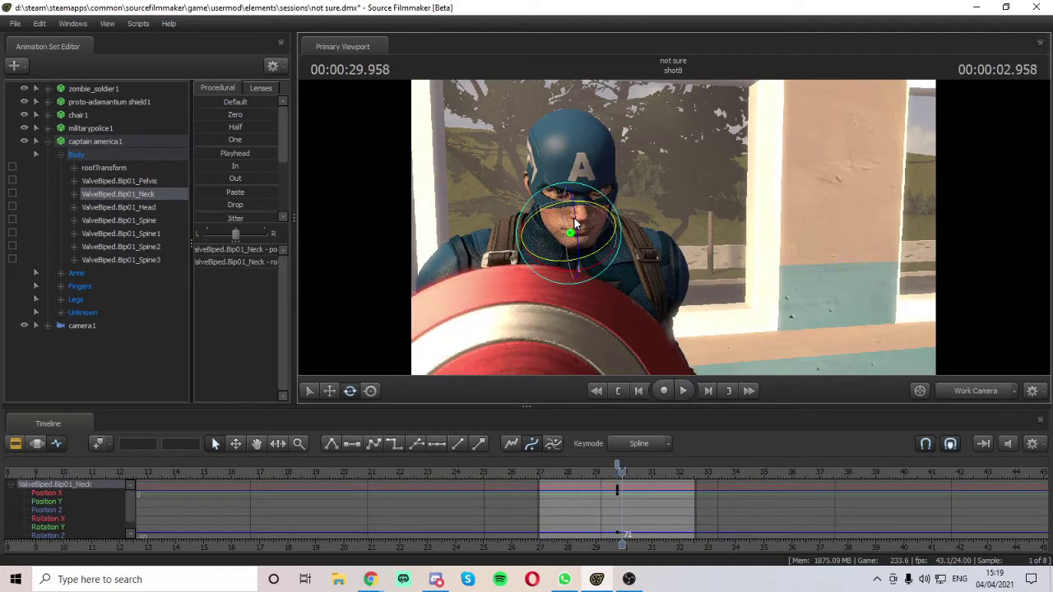
{"action": "key", "text": "Left"}
{"action": "left_click_drag", "start_coordinate": [576, 222], "coordinate": [578, 190]}
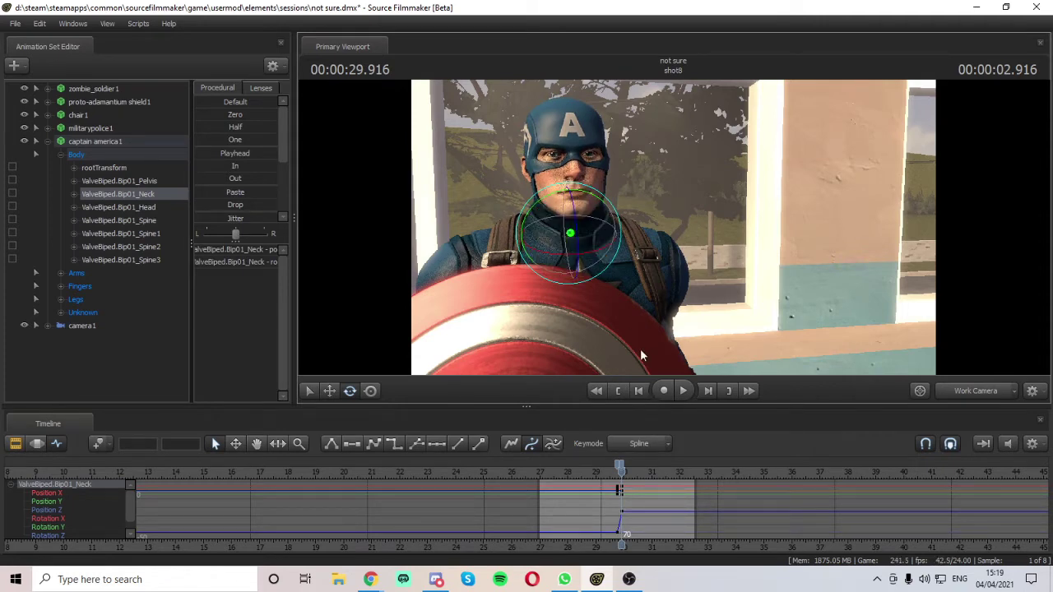
- Review captain america1's head and neck movement around frame 66 by playing and stepping through it
{"action": "key", "text": "Left"}
{"action": "key", "text": "Left"}
{"action": "key", "text": "Left"}
{"action": "key", "text": "Left"}
{"action": "key", "text": "Left"}
{"action": "key", "text": "space"}
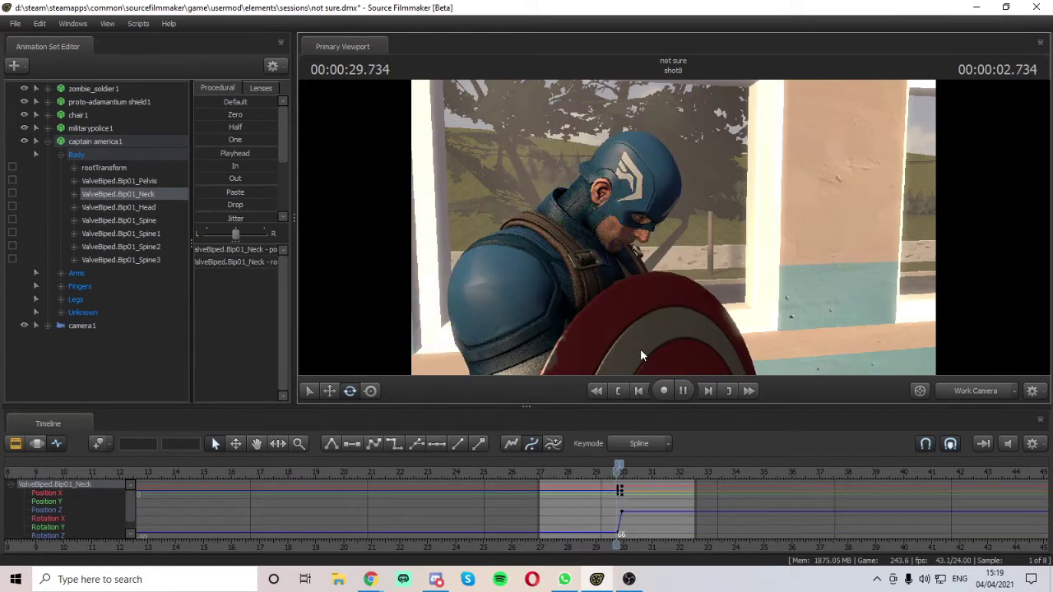
{"action": "key", "text": "space"}
{"action": "key", "text": "Left"}
{"action": "key", "text": "Left"}
{"action": "key", "text": "Left"}
{"action": "key", "text": "Left"}
{"action": "key", "text": "Left"}
{"action": "key", "text": "Left"}
{"action": "key", "text": "Left"}
{"action": "key", "text": "Left"}
{"action": "key", "text": "Left"}
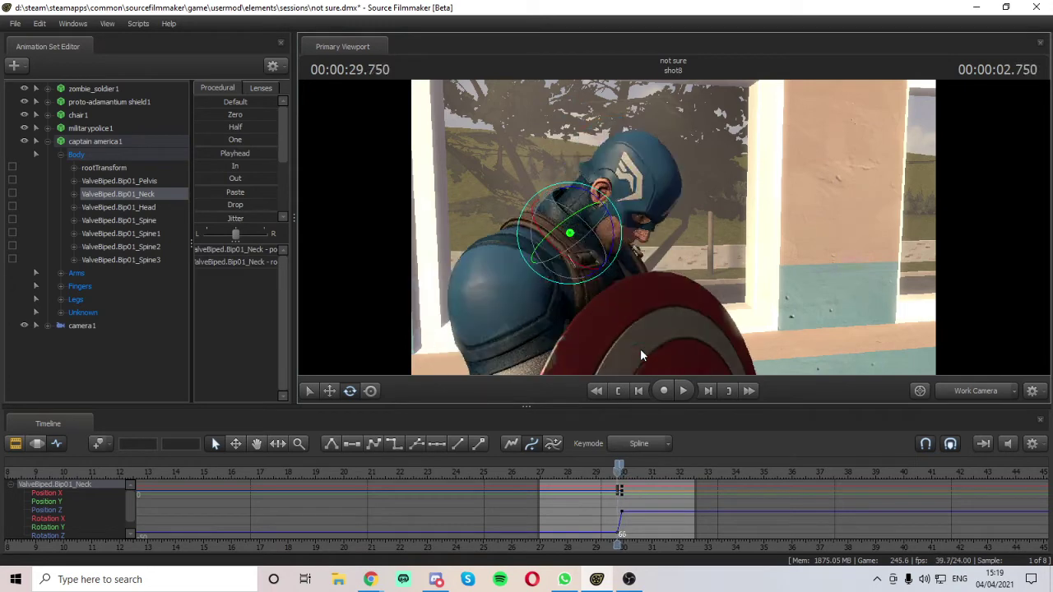
{"action": "key", "text": "Right"}
- Slow captain america1's head turn by moving the head bone's keyframe from frame 70 to frame 80
{"action": "key", "text": "ctrl"}
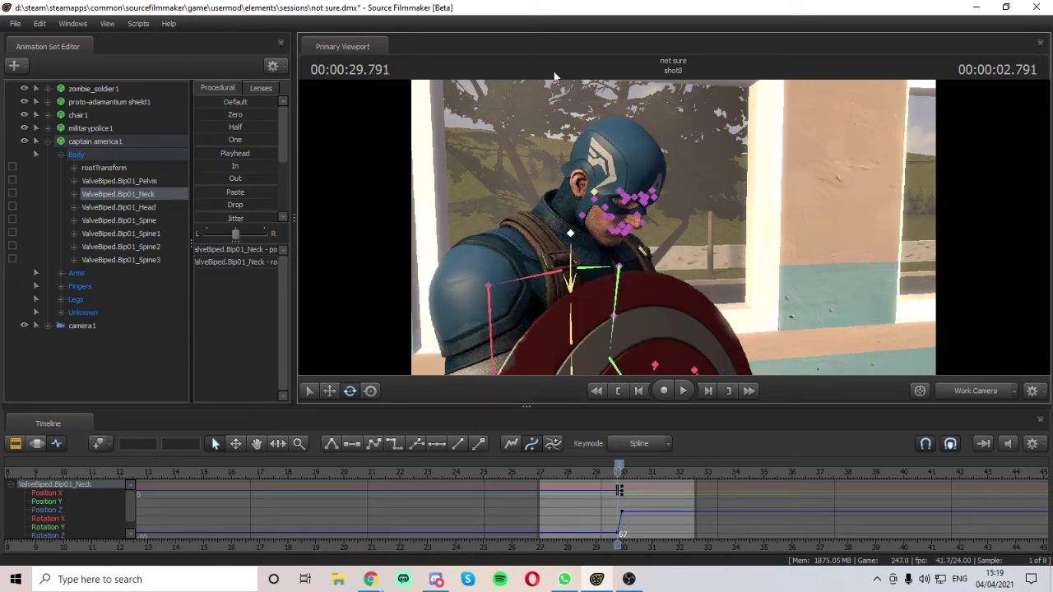
{"action": "left_click", "coordinate": [593, 186]}
{"action": "scroll", "coordinate": [627, 486], "scroll_direction": "up", "scroll_amount": 4}
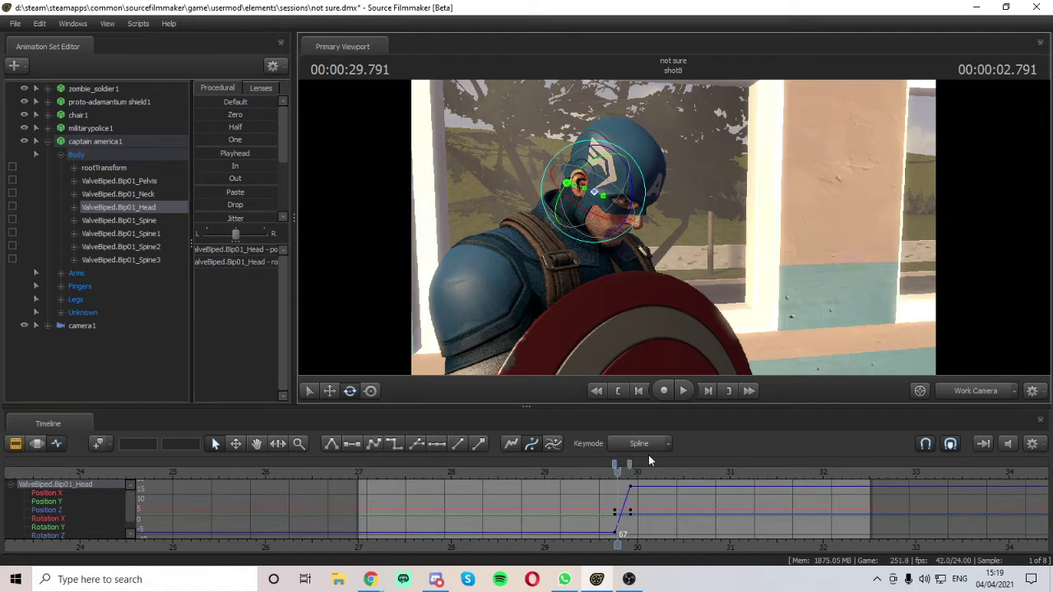
{"action": "scroll", "coordinate": [636, 539], "scroll_direction": "up", "scroll_amount": 2}
{"action": "key", "text": "Left"}
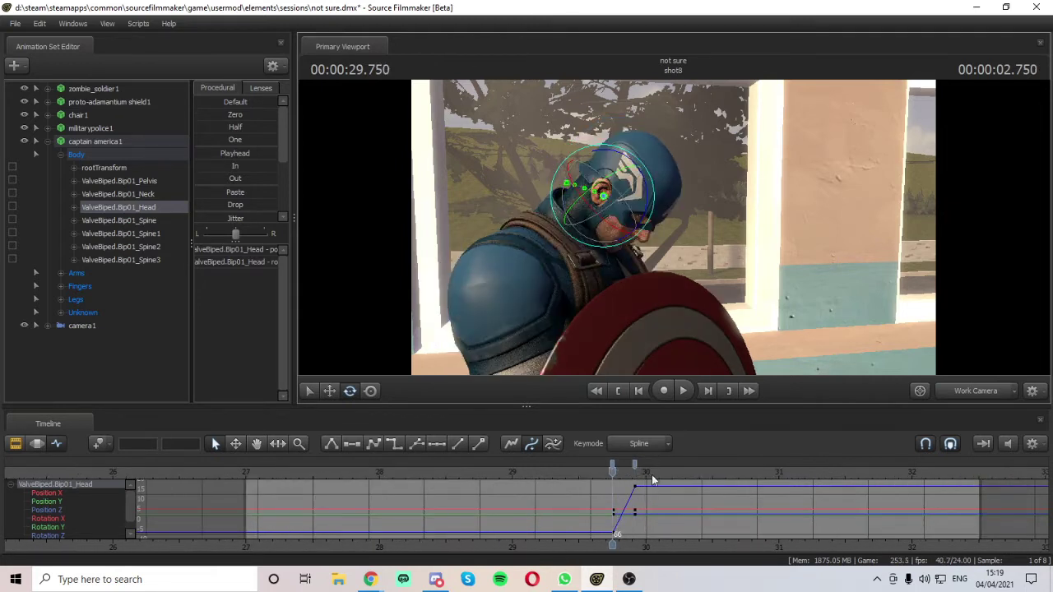
{"action": "key", "text": "Right"}
{"action": "key", "text": "Left"}
{"action": "key", "text": "Right"}
{"action": "key", "text": "Right"}
{"action": "key", "text": "Right"}
{"action": "key", "text": "Right"}
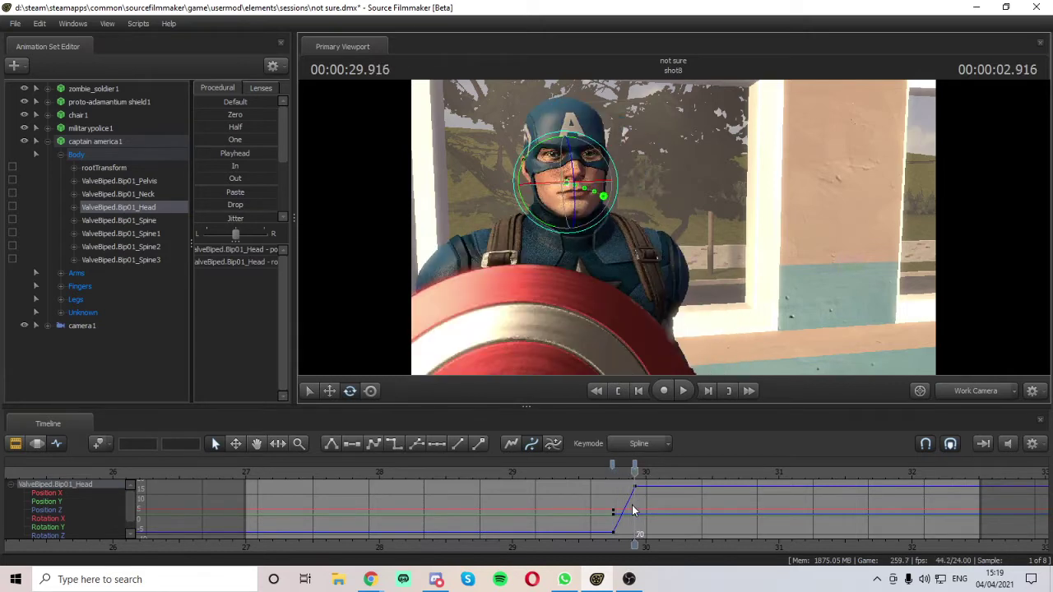
{"action": "mouse_move", "coordinate": [634, 464]}
{"action": "left_mouse_down"}
{"action": "mouse_move", "coordinate": [691, 468]}
{"action": "mouse_move", "coordinate": [629, 461]}
{"action": "mouse_move", "coordinate": [640, 466]}
{"action": "left_mouse_up"}
- Examine the retimed head turn frame by frame from the keyframe at frame 66
{"action": "key", "text": "Left"}
{"action": "key", "text": "Left"}
{"action": "key", "text": "Left"}
{"action": "key", "text": "Left"}
{"action": "key", "text": "Left"}
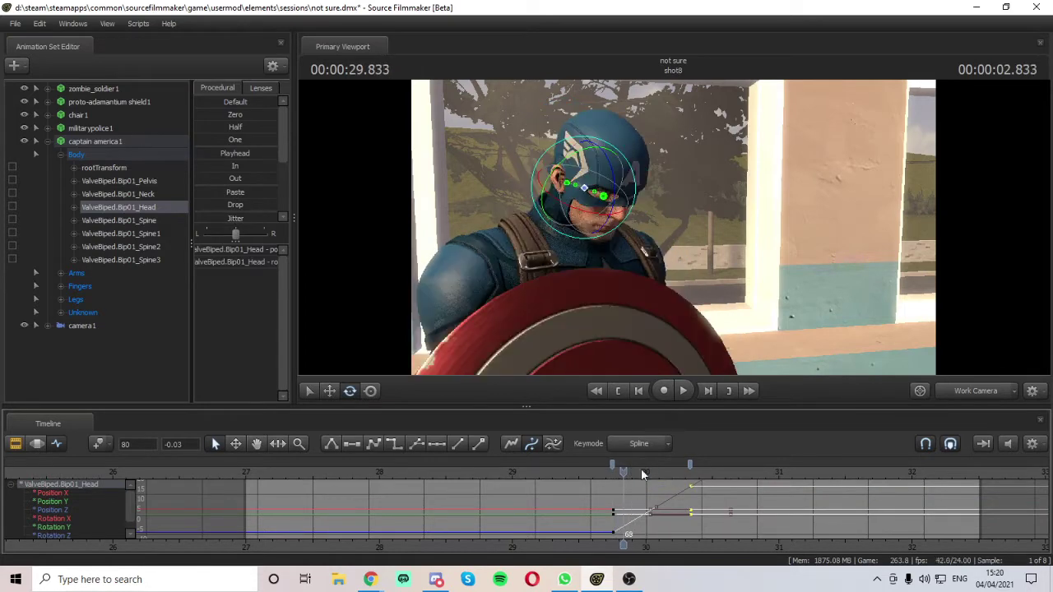
{"action": "key", "text": "Right"}
{"action": "key", "text": "Left"}
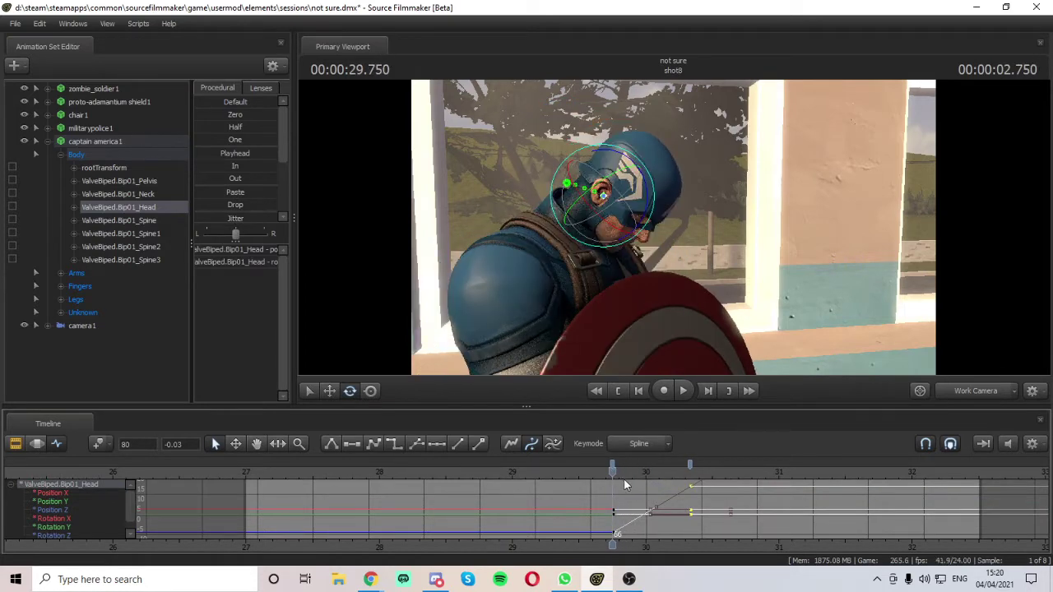
{"action": "key", "text": "Right"}
{"action": "key", "text": "Right"}
{"action": "key", "text": "Right"}
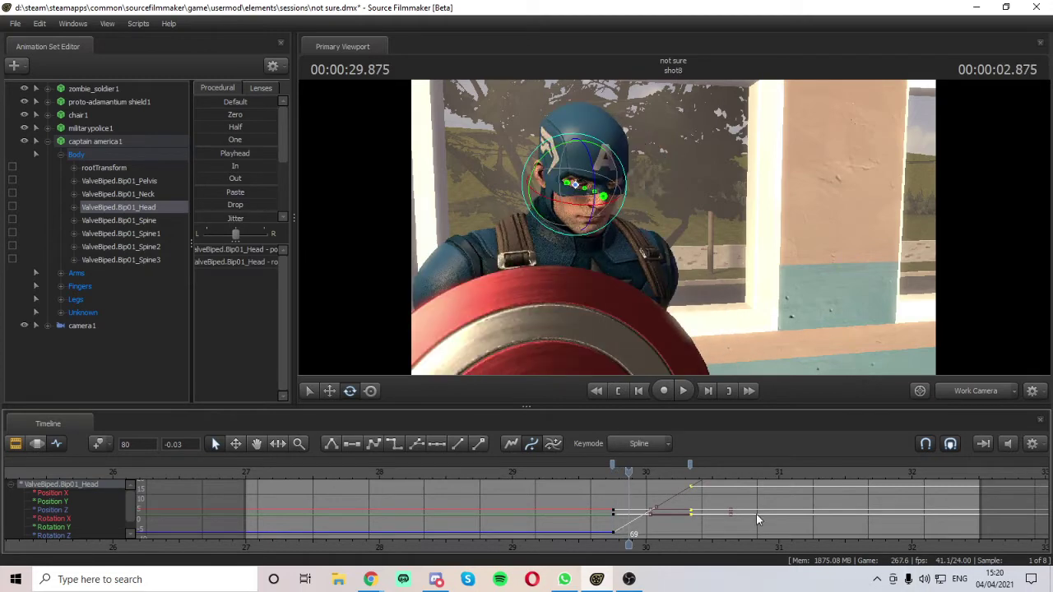
- Delay the start of captain america1's head turn by moving the head bone's first keyframe to frame 70
{"action": "key", "text": "Right"}
{"action": "key", "text": "Right"}
{"action": "key", "text": "Left"}
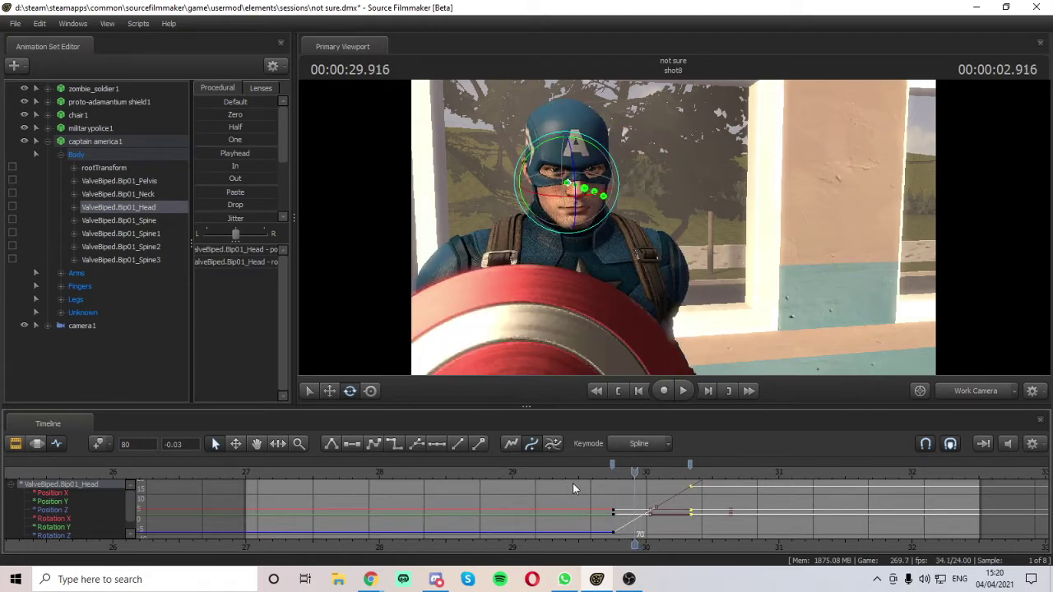
{"action": "left_click_drag", "start_coordinate": [611, 463], "coordinate": [634, 465]}
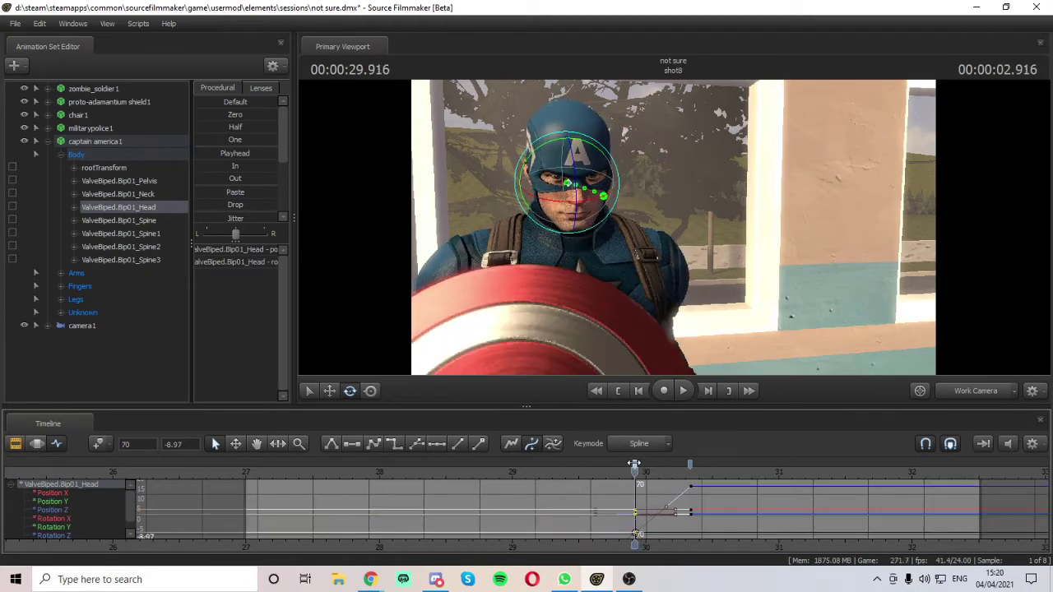
- Speed up the head turn by moving the head bone's second keyframe to frame 75
{"action": "key", "text": "Right"}
{"action": "key", "text": "Right"}
{"action": "key", "text": "Right"}
{"action": "key", "text": "Right"}
{"action": "key", "text": "Right"}
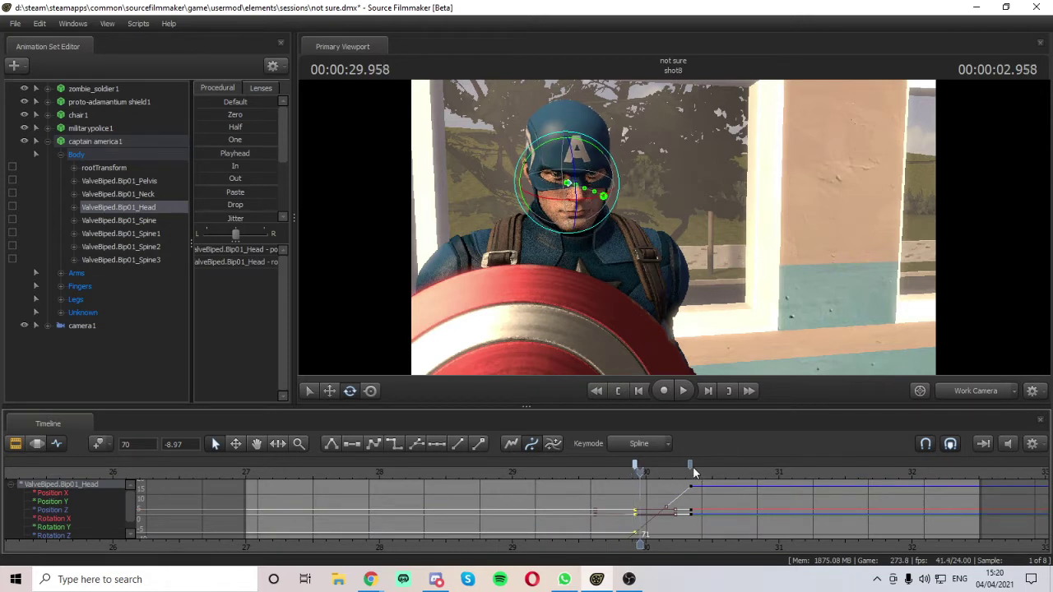
{"action": "left_click_drag", "start_coordinate": [689, 467], "coordinate": [662, 467]}
- Review captain america1's retimed head turn around frames 70 to 75 by stepping through and playing it
{"action": "key", "text": "Left"}
{"action": "key", "text": "Left"}
{"action": "key", "text": "Left"}
{"action": "key", "text": "Left"}
{"action": "key", "text": "Left"}
{"action": "key", "text": "Left"}
{"action": "key", "text": "Left"}
{"action": "key", "text": "Left"}
{"action": "key", "text": "Left"}
{"action": "key", "text": "Left"}
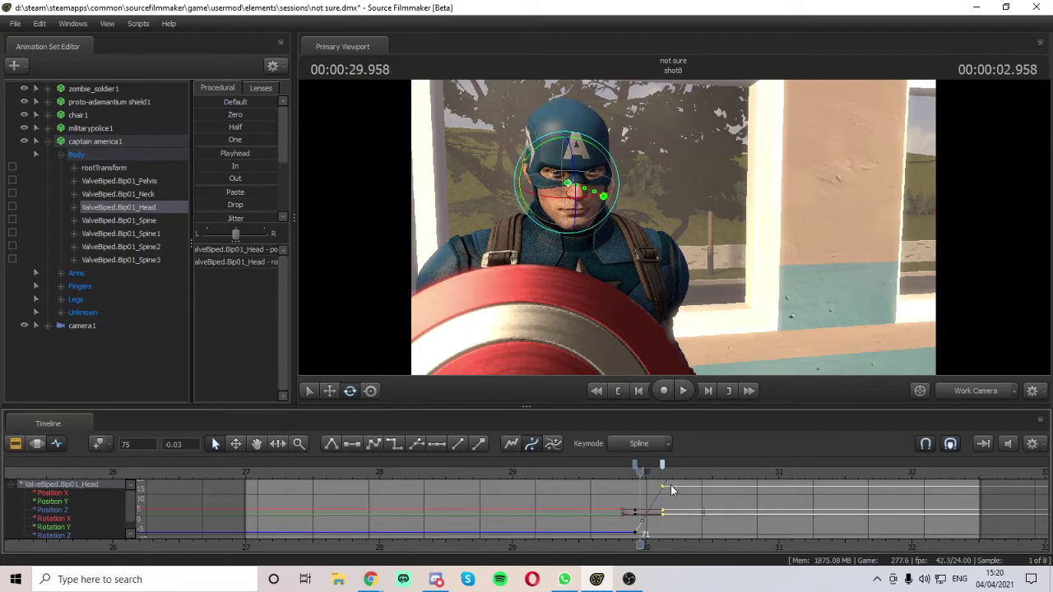
{"action": "key", "text": "space"}
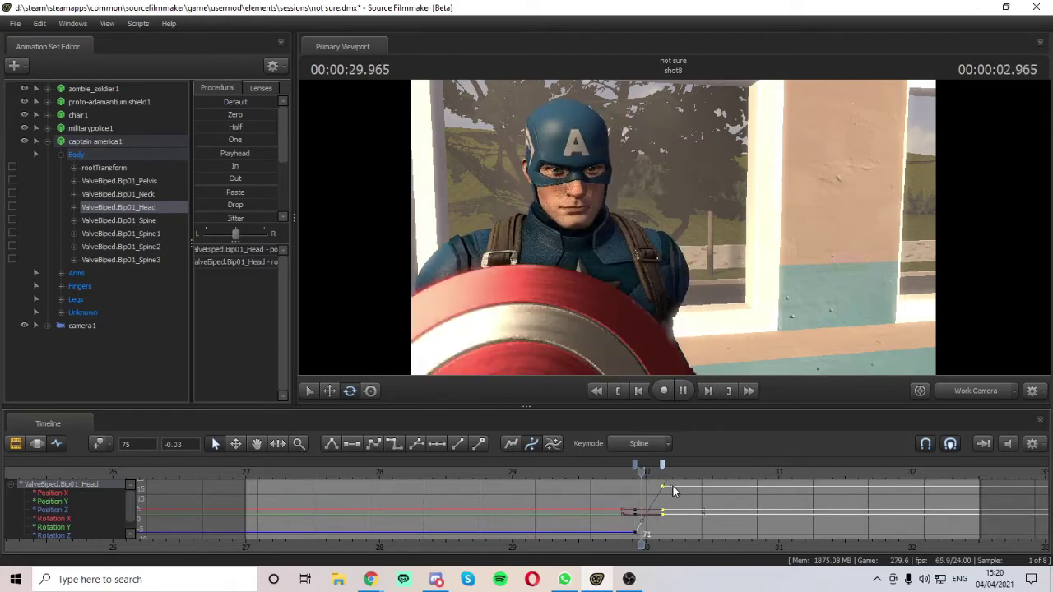
{"action": "key", "text": "space"}
- Play shot8 from its start through camera1 to check captain america1's movement
{"action": "left_click_drag", "start_coordinate": [708, 470], "coordinate": [247, 475]}
{"action": "left_click", "coordinate": [1002, 386]}
{"action": "key", "text": "space"}
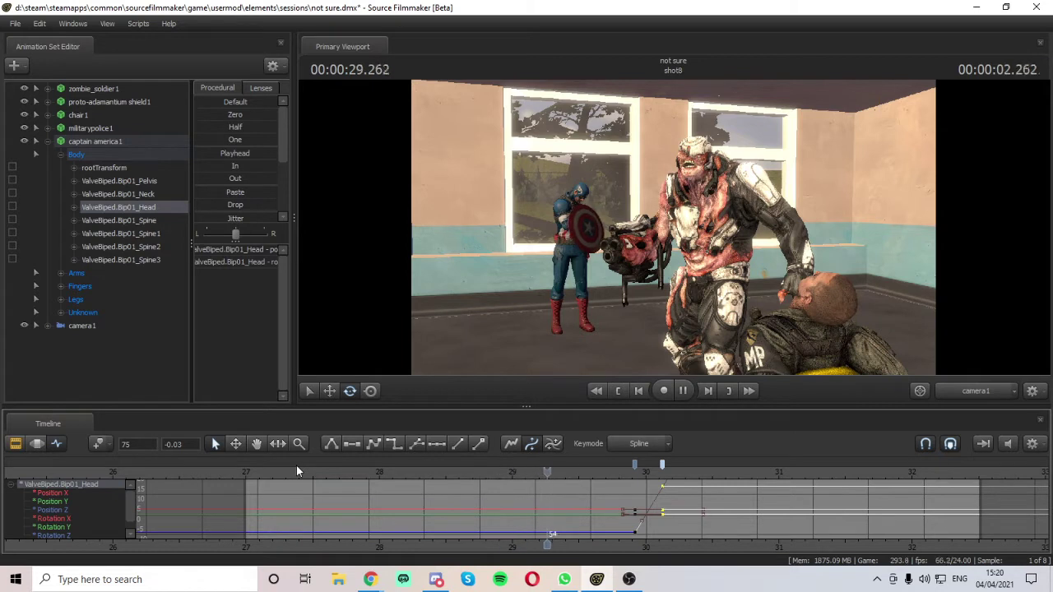
{"action": "key", "text": "space"}
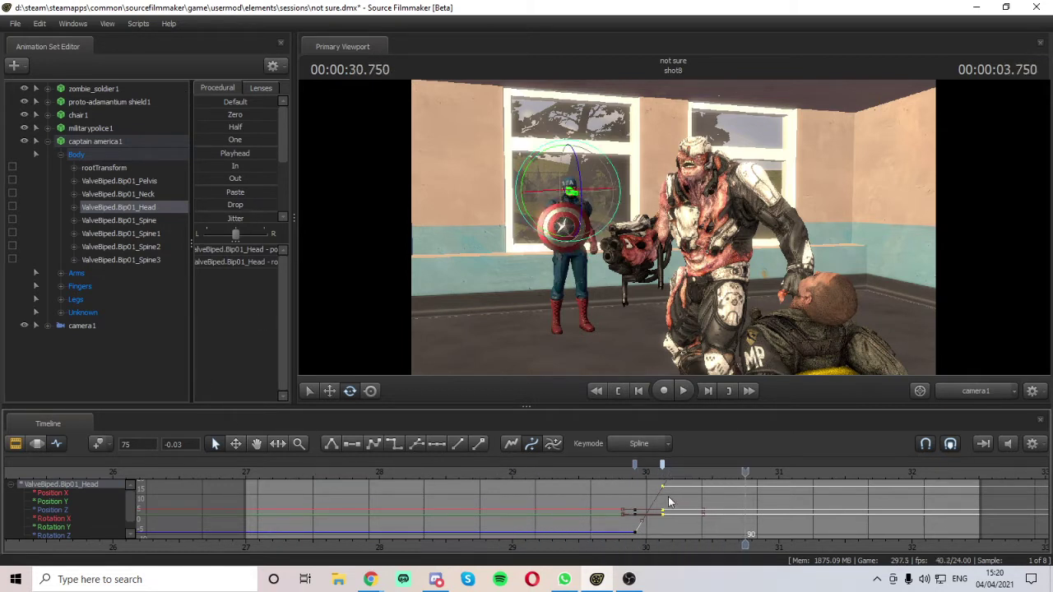
- Collapse captain america1's controls and add a keyframe at frame 12 for all of zombie_soldier1's controls
{"action": "left_click_drag", "start_coordinate": [745, 475], "coordinate": [314, 485]}
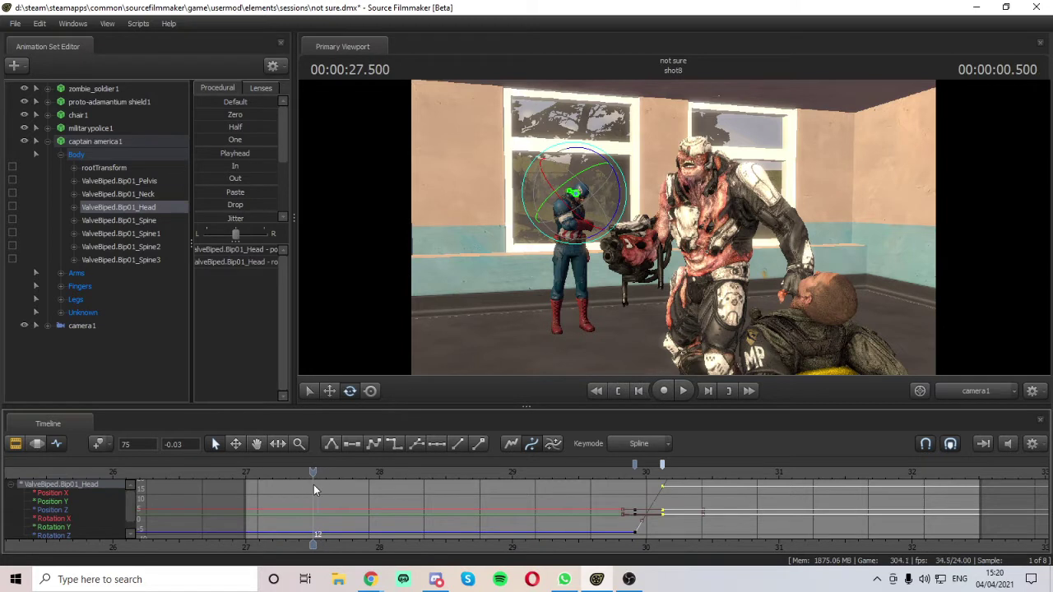
{"action": "left_click", "coordinate": [61, 155]}
{"action": "left_click", "coordinate": [48, 142]}
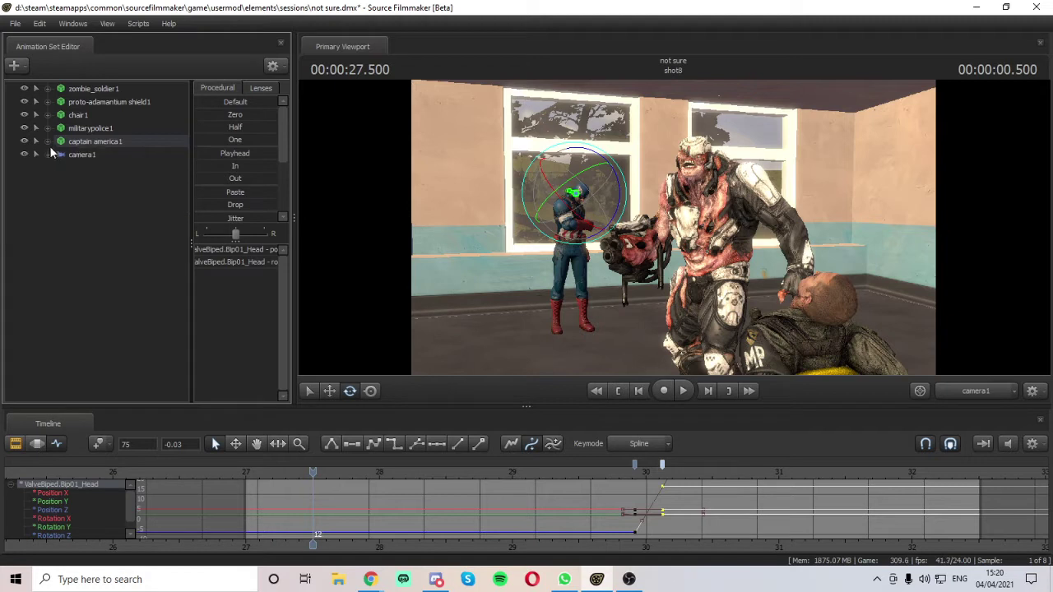
{"action": "left_click", "coordinate": [129, 86]}
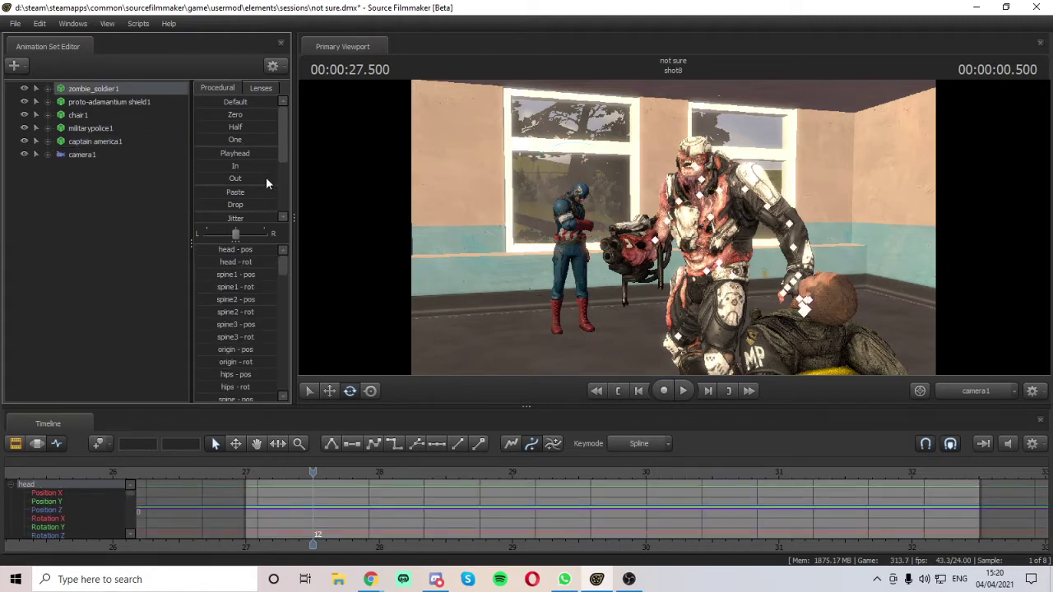
{"action": "key", "text": "space"}
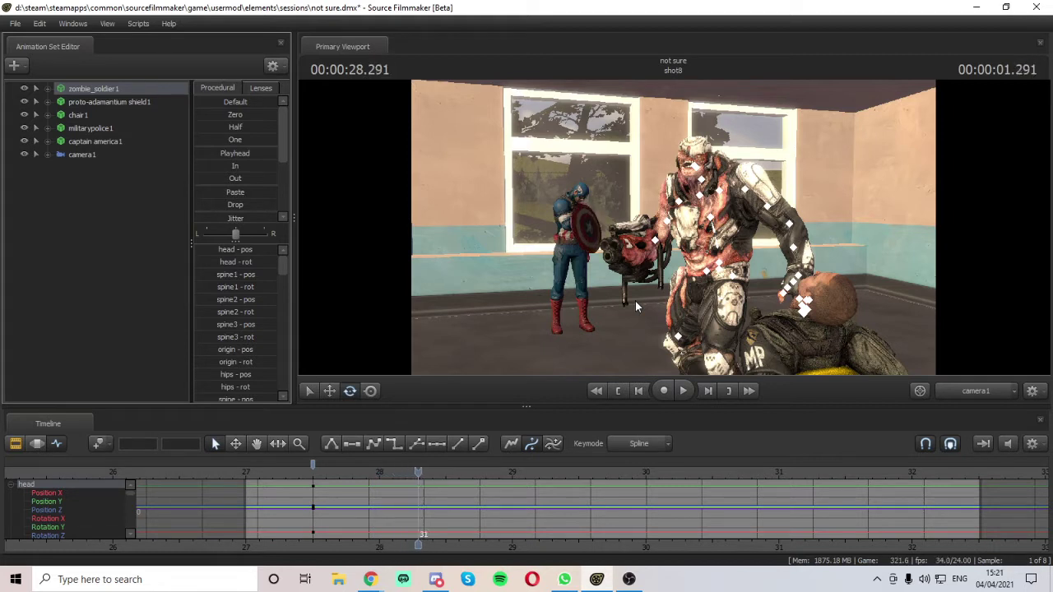
- Try to turn zombie_soldier1 at frame 28 with all of his controls selected, working in the Work Camera
{"action": "key", "text": "Left"}
{"action": "key", "text": "Left"}
{"action": "key", "text": "Left"}
{"action": "key", "text": "Left"}
{"action": "key", "text": "Right"}
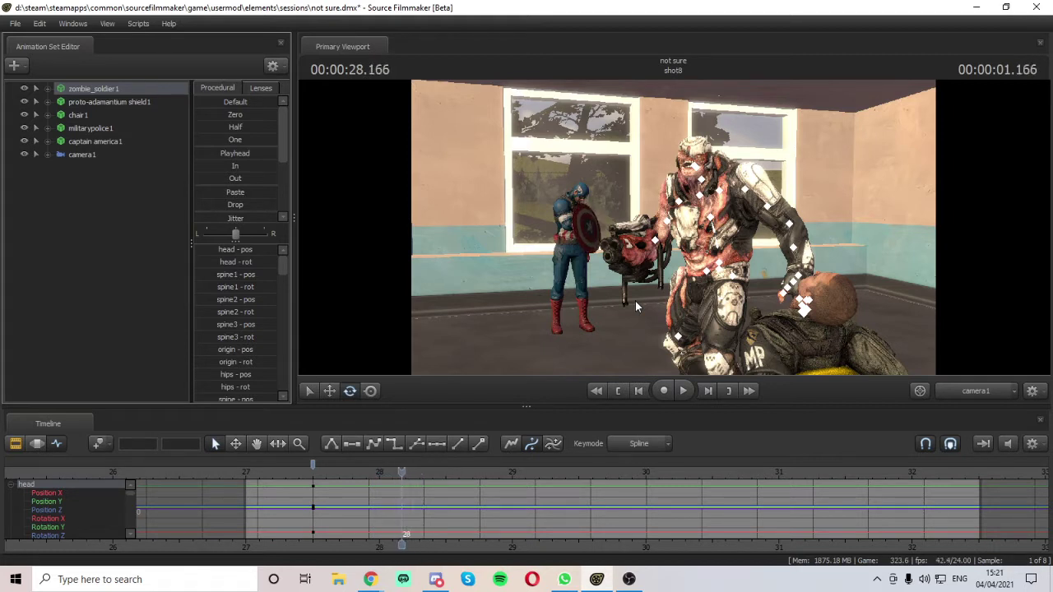
{"action": "left_click", "coordinate": [985, 391]}
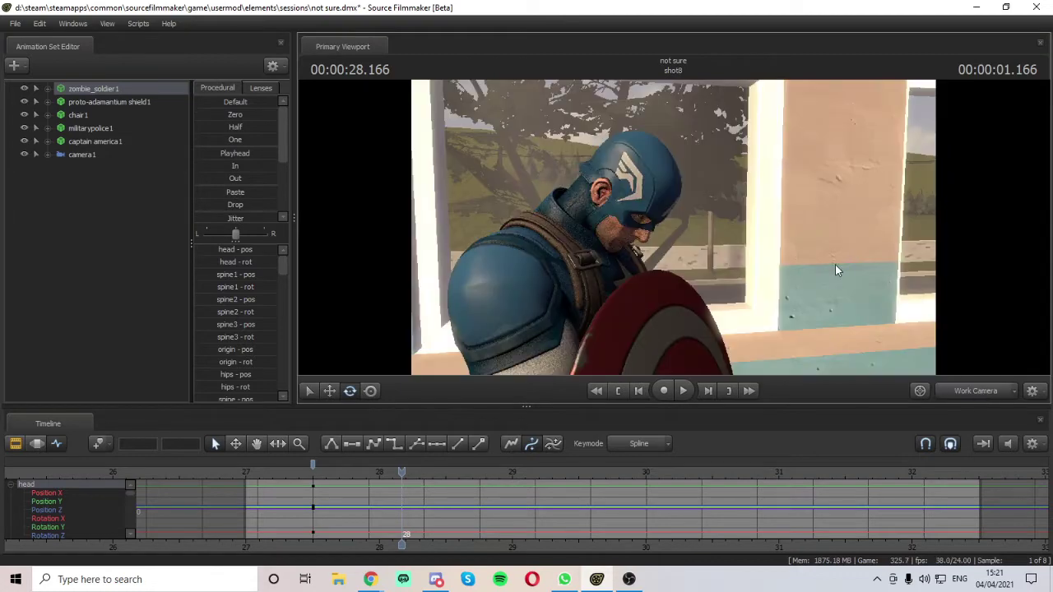
{"action": "left_click_drag", "start_coordinate": [835, 264], "coordinate": [917, 296]}
{"action": "key", "text": "w"}
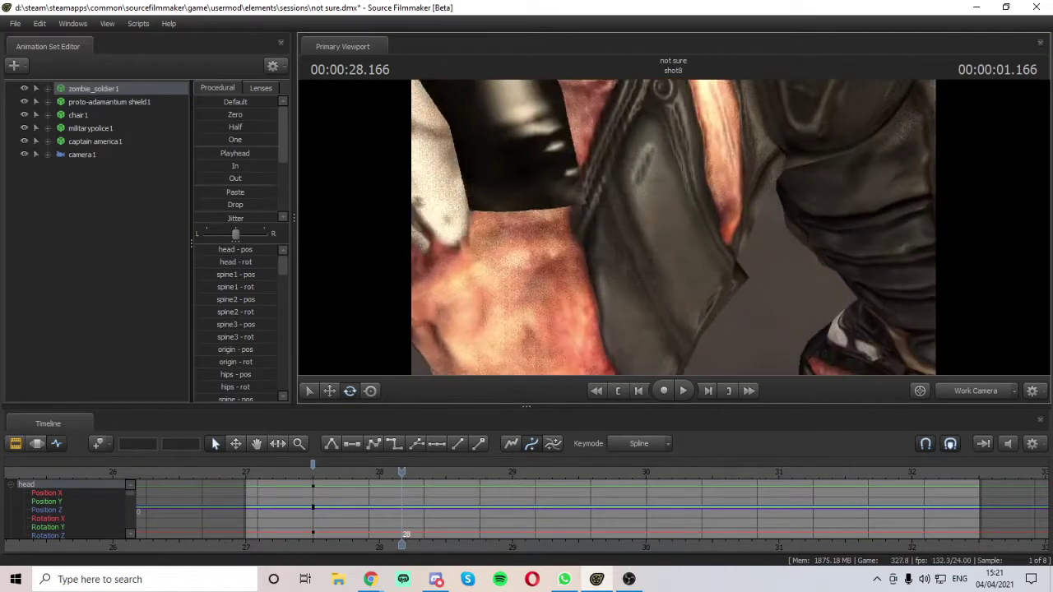
{"action": "key", "text": "s"}
{"action": "left_click_drag", "start_coordinate": [673, 227], "coordinate": [695, 313]}
{"action": "key", "text": "ctrl+z"}
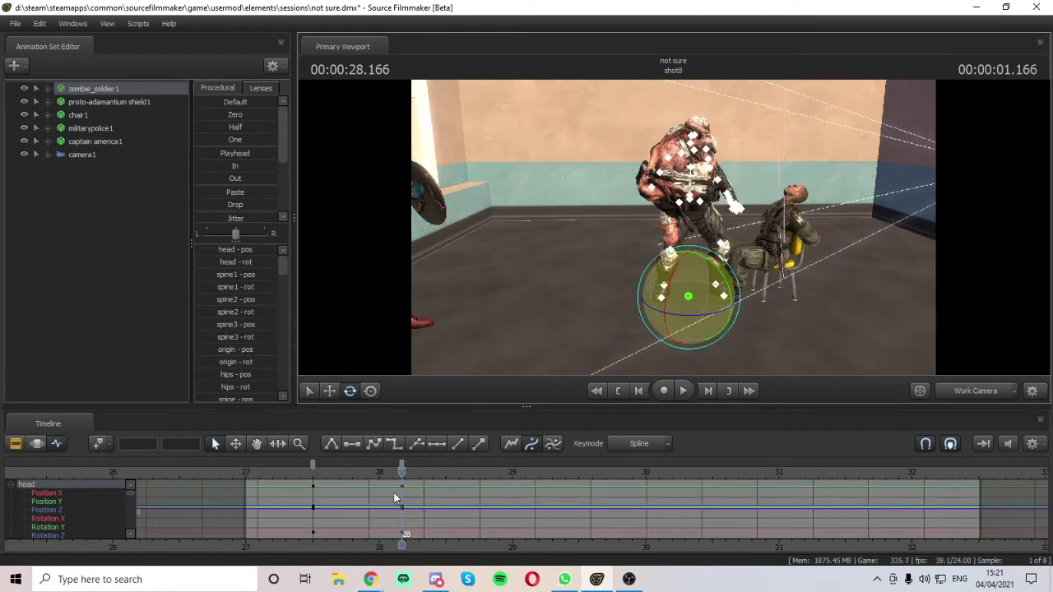
- Delete zombie_soldier1's keyframes at frame 28 and frame 12
{"action": "right_click", "coordinate": [403, 464]}
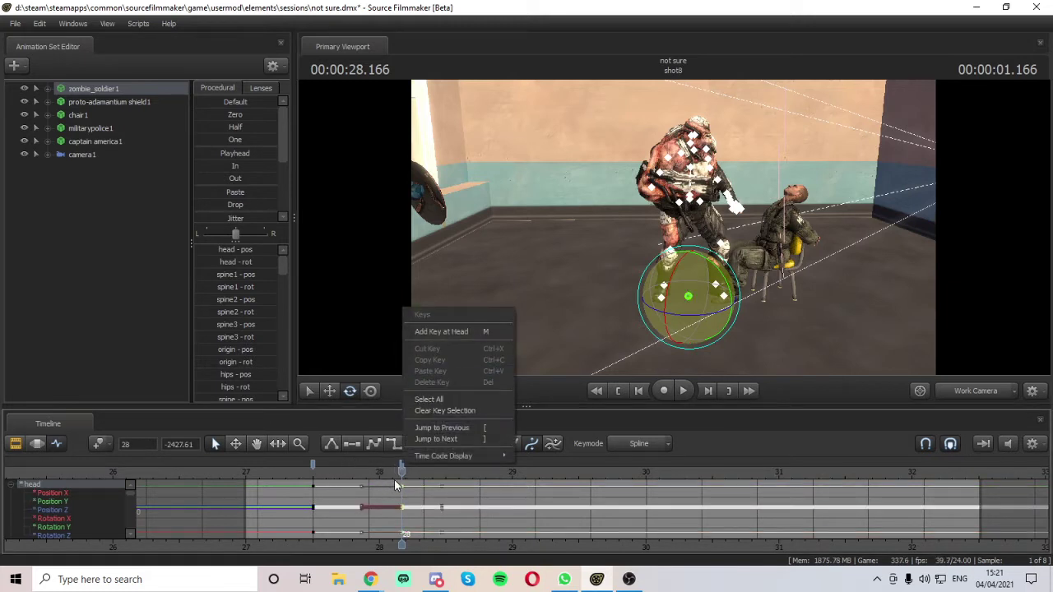
{"action": "left_click_drag", "start_coordinate": [400, 486], "coordinate": [313, 492]}
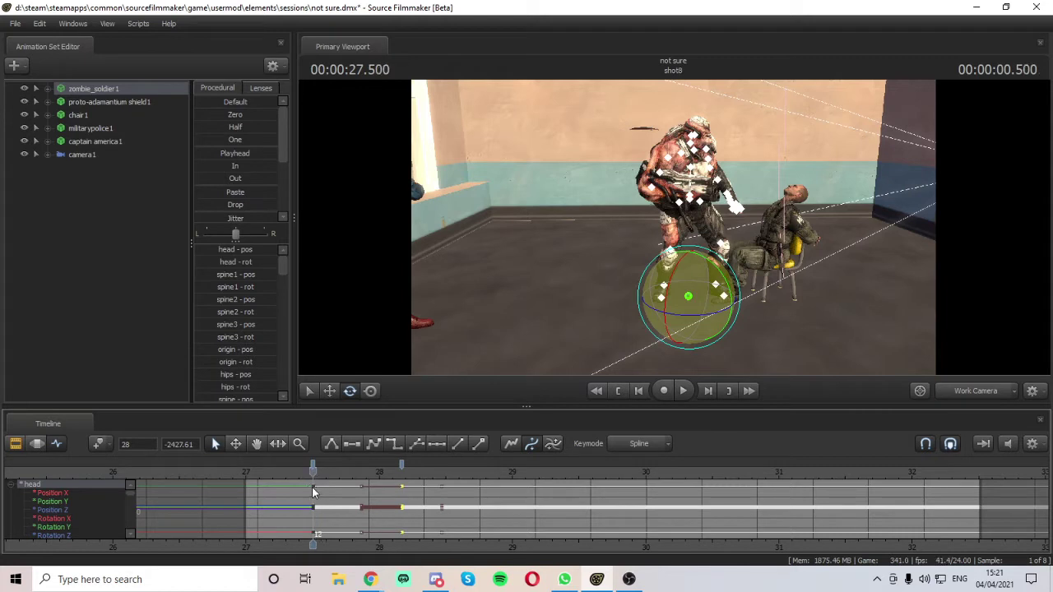
{"action": "right_click", "coordinate": [403, 466]}
{"action": "left_click", "coordinate": [445, 391]}
{"action": "right_click", "coordinate": [312, 467]}
{"action": "left_click", "coordinate": [348, 387]}
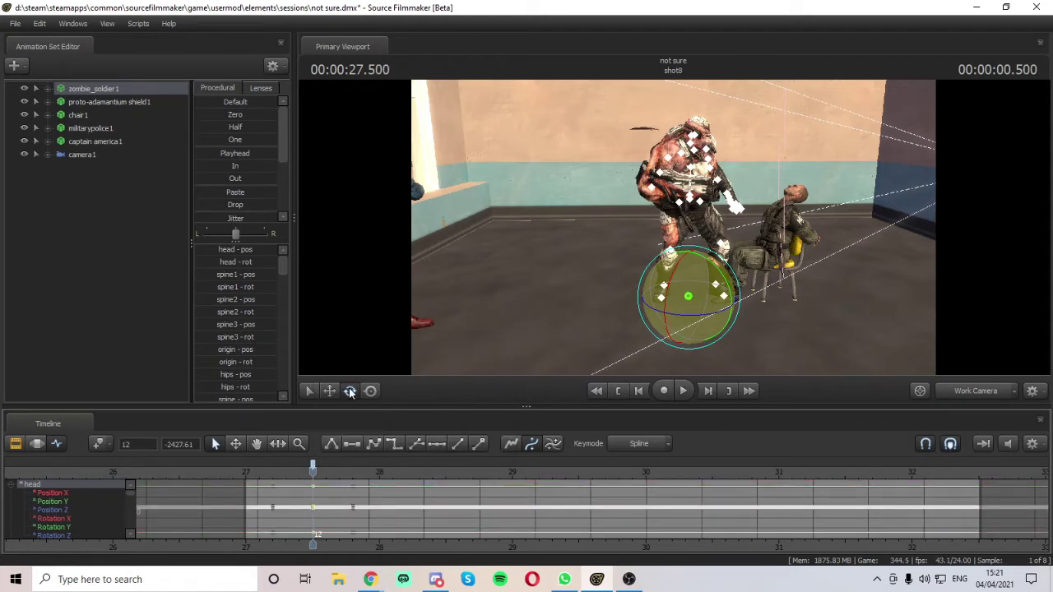
- Add a keyframe at frame 12 to only the rootTransform in zombie_soldier1's Body group
{"action": "left_click", "coordinate": [47, 88]}
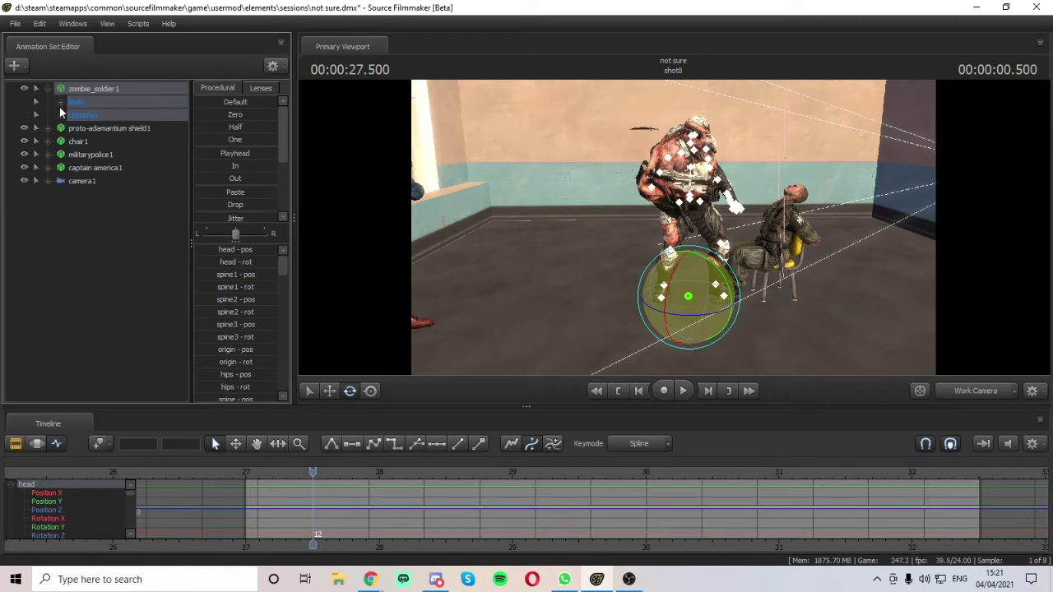
{"action": "left_click", "coordinate": [60, 102]}
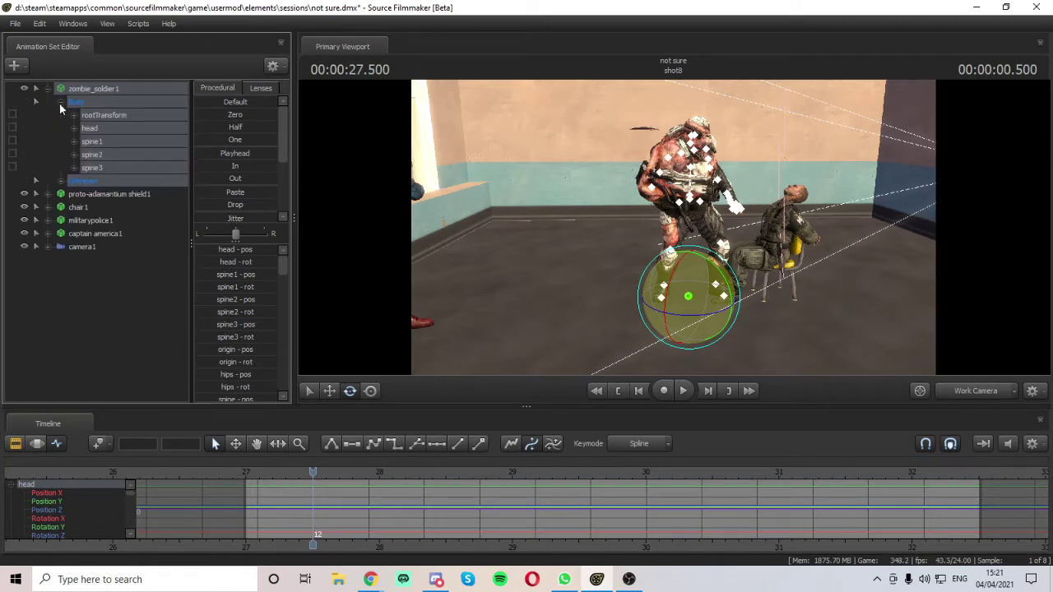
{"action": "left_click", "coordinate": [123, 116]}
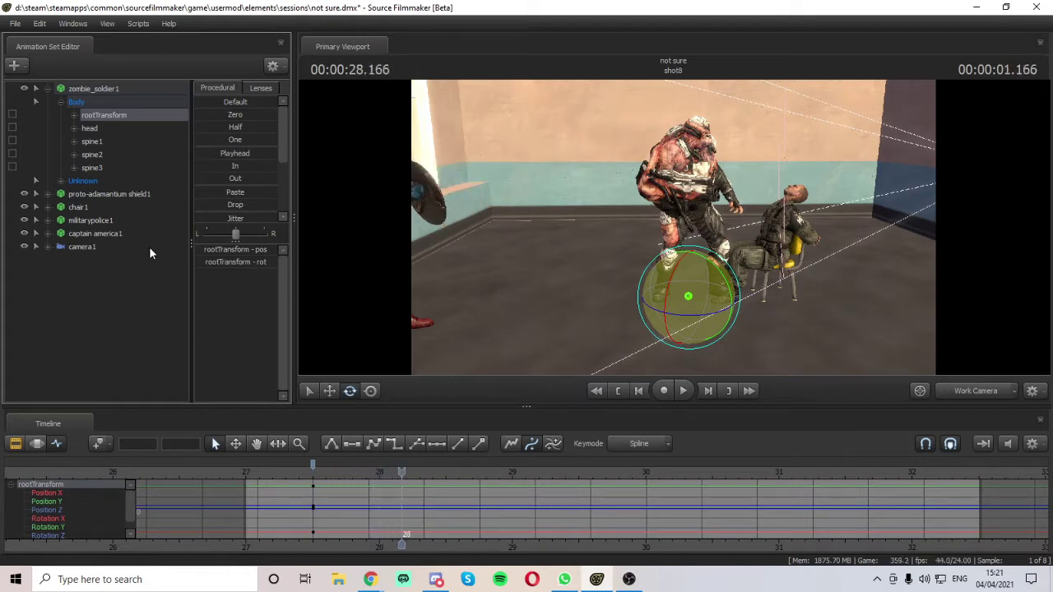
- At frame 29, rotate zombie_soldier1's rootTransform so that he faces captain america1
{"action": "key", "text": "Left"}
{"action": "key", "text": "Left"}
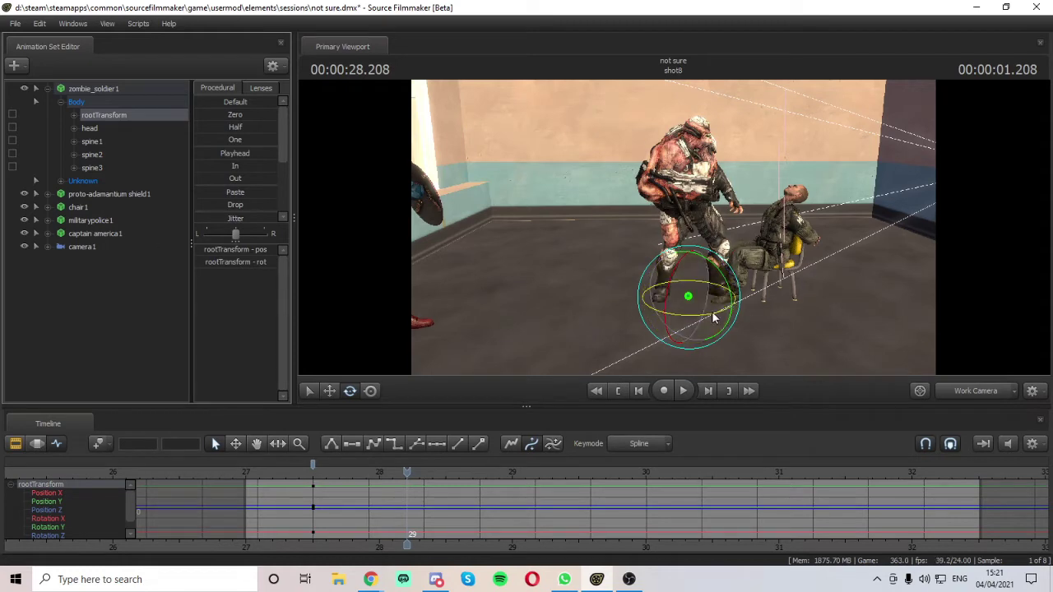
{"action": "left_click_drag", "start_coordinate": [705, 312], "coordinate": [692, 276]}
{"action": "key", "text": "w"}
{"action": "key", "text": "s"}
{"action": "key", "text": "w"}
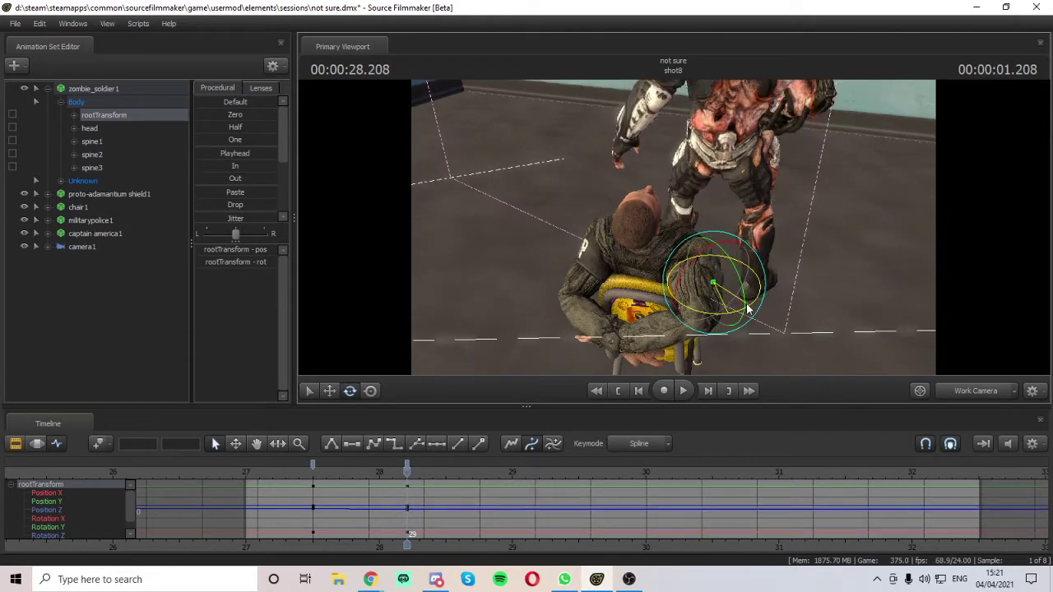
{"action": "left_click_drag", "start_coordinate": [796, 231], "coordinate": [428, 362]}
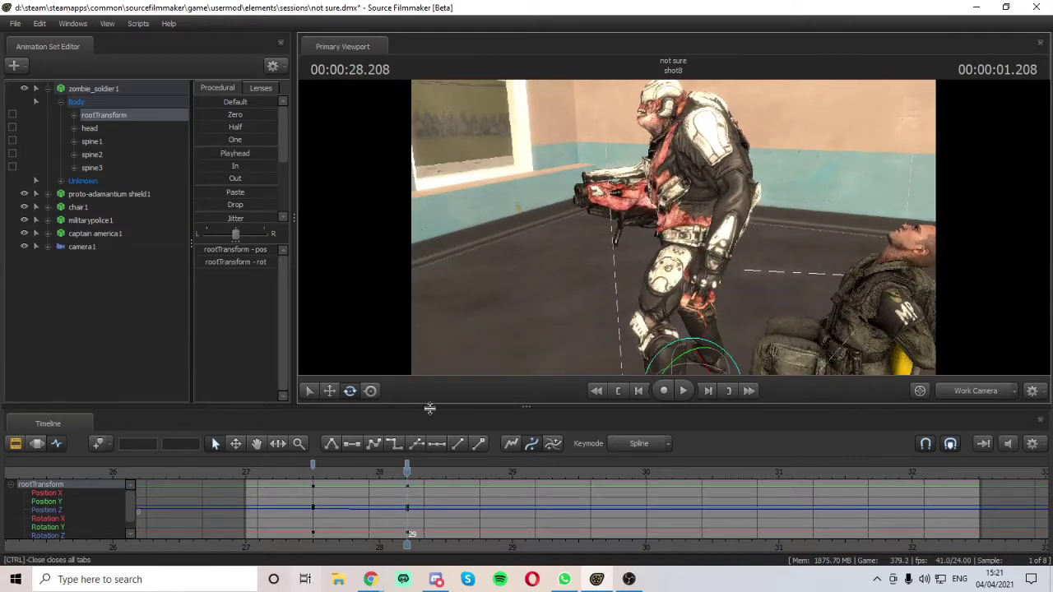
- Play zombie_soldier1's turn through camera1 from the start of the shot
{"action": "left_click_drag", "start_coordinate": [407, 467], "coordinate": [315, 477]}
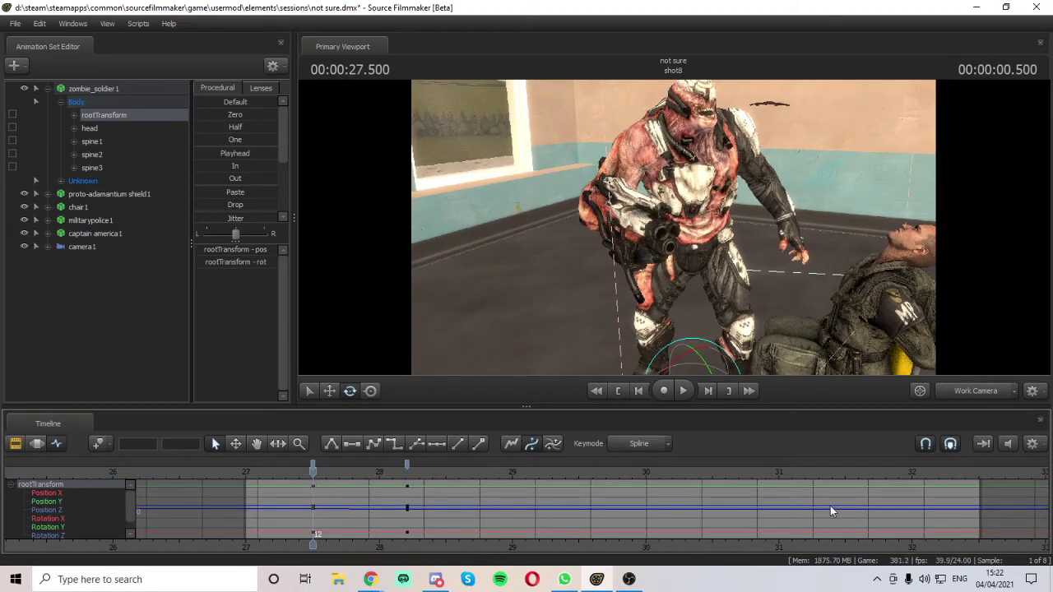
{"action": "left_click", "coordinate": [969, 387]}
{"action": "key", "text": "space"}
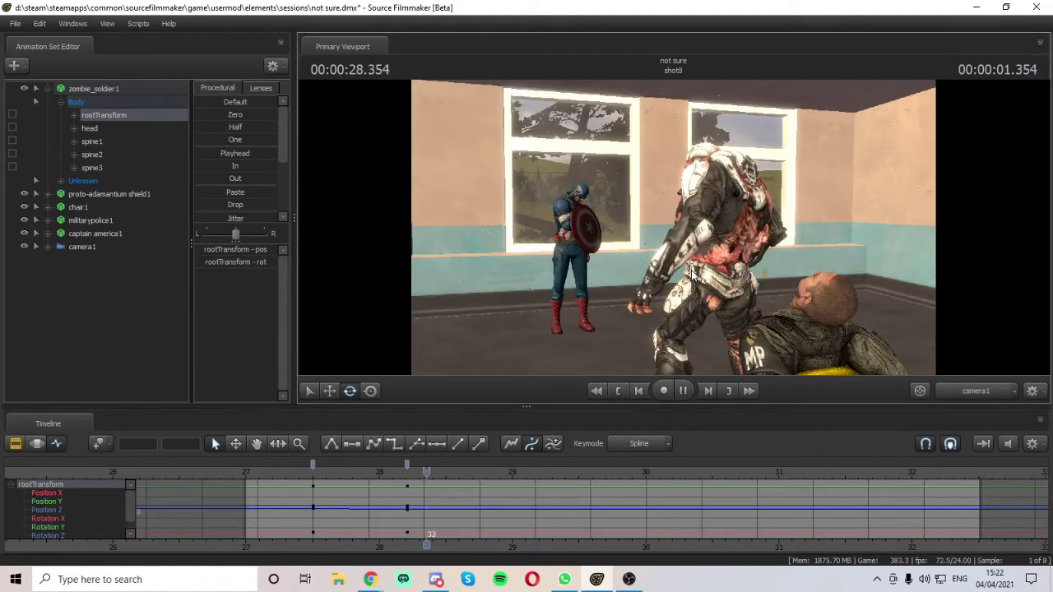
{"action": "left_click_drag", "start_coordinate": [427, 488], "coordinate": [252, 494]}
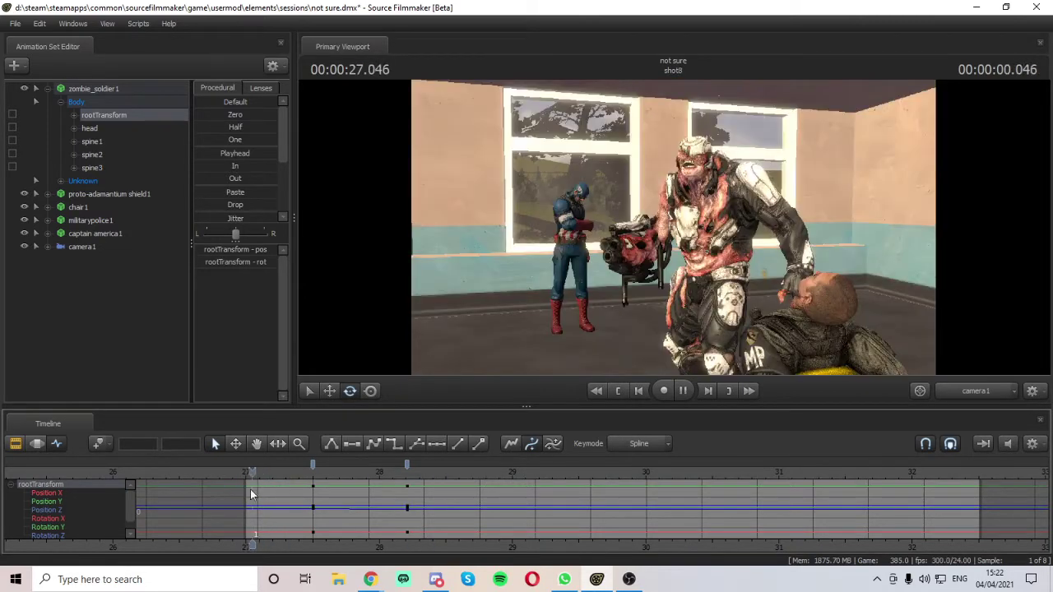
{"action": "key", "text": "space"}
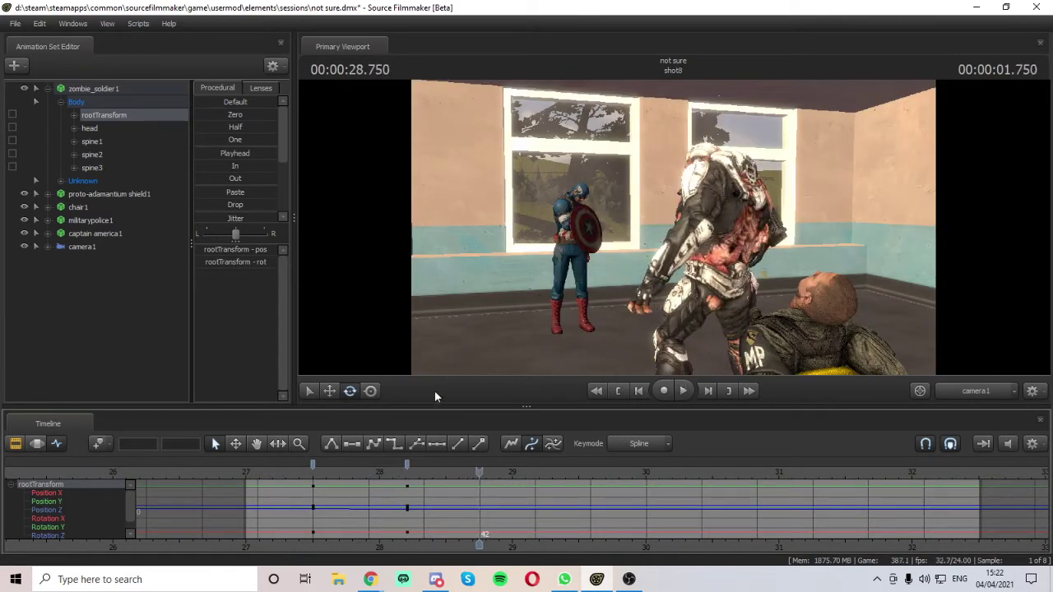
- Delay zombie_soldier1's turn by moving rootTransform's first keyframe to frame 51 and its second to about 29.7 seconds, and play the result
{"action": "left_click_drag", "start_coordinate": [406, 465], "coordinate": [546, 464]}
{"action": "mouse_move", "coordinate": [315, 470]}
{"action": "left_mouse_down"}
{"action": "mouse_move", "coordinate": [470, 468]}
{"action": "mouse_move", "coordinate": [640, 486]}
{"action": "mouse_move", "coordinate": [552, 488]}
{"action": "mouse_move", "coordinate": [574, 469]}
{"action": "mouse_move", "coordinate": [551, 469]}
{"action": "mouse_move", "coordinate": [602, 462]}
{"action": "mouse_move", "coordinate": [466, 471]}
{"action": "mouse_move", "coordinate": [529, 465]}
{"action": "left_mouse_up"}
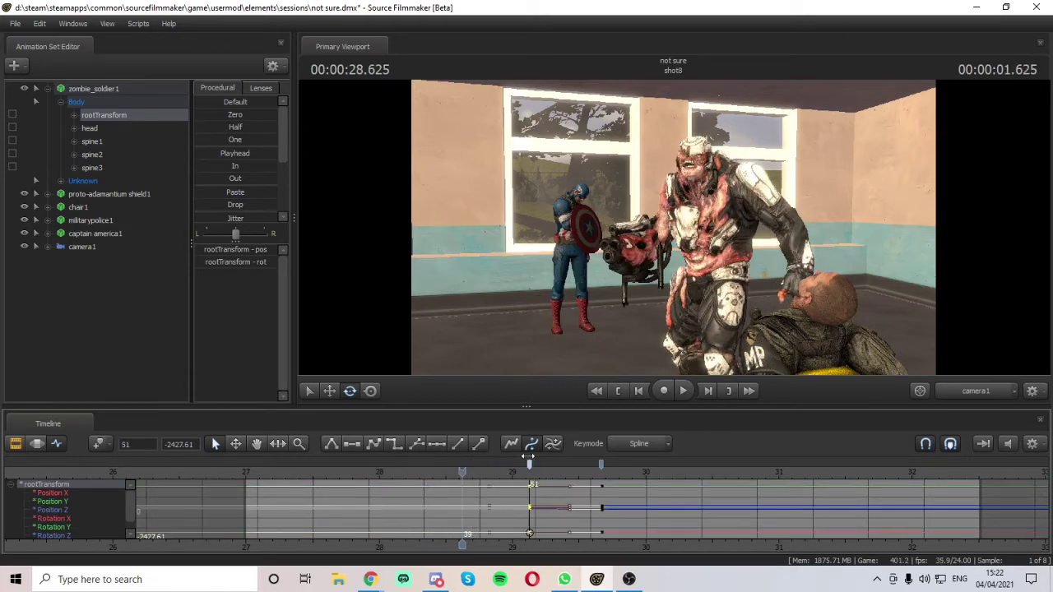
{"action": "key", "text": "space"}
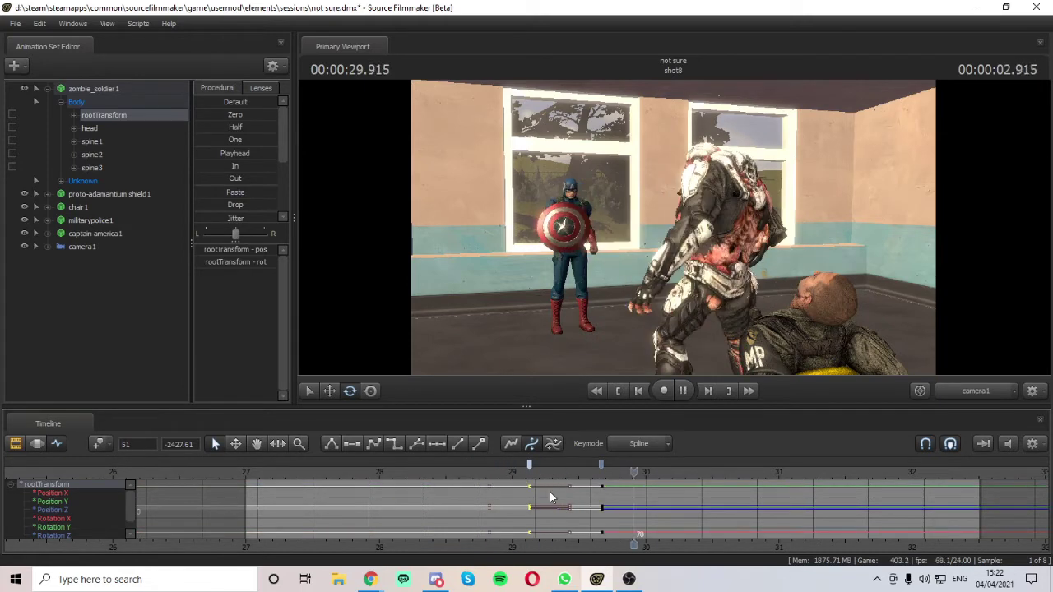
{"action": "key", "text": "space"}
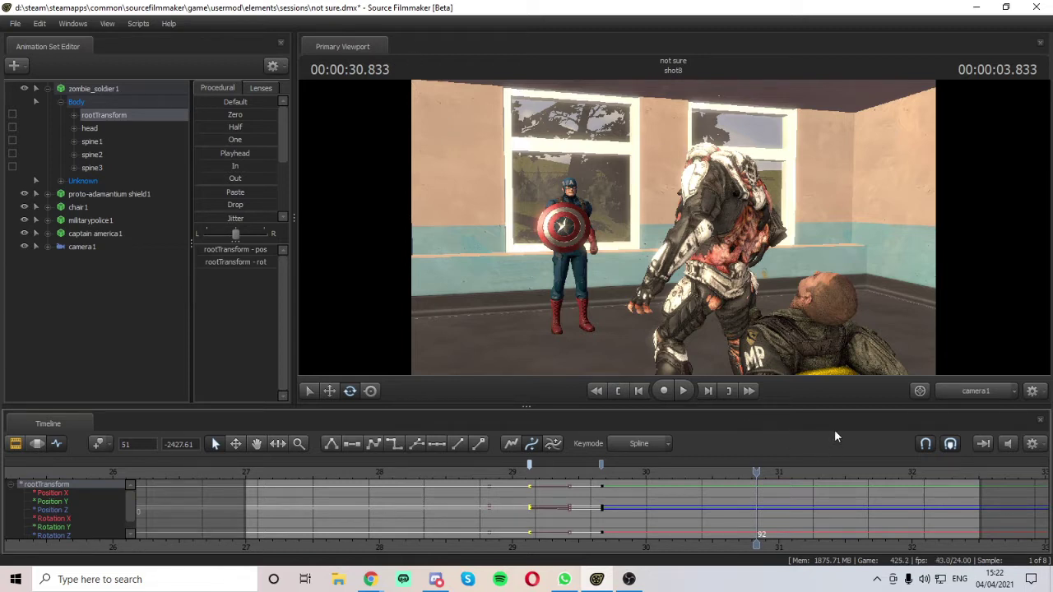
- Clear the rootTransform selection and collapse zombie_soldier1's control groups
{"action": "left_click", "coordinate": [12, 259]}
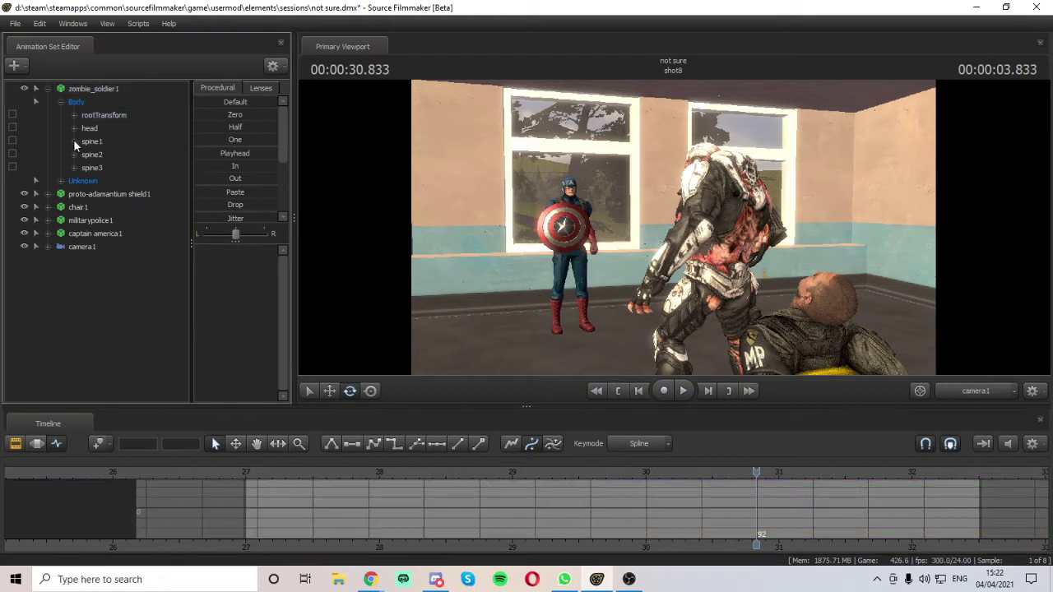
{"action": "left_click", "coordinate": [60, 103]}
{"action": "left_click", "coordinate": [48, 89]}
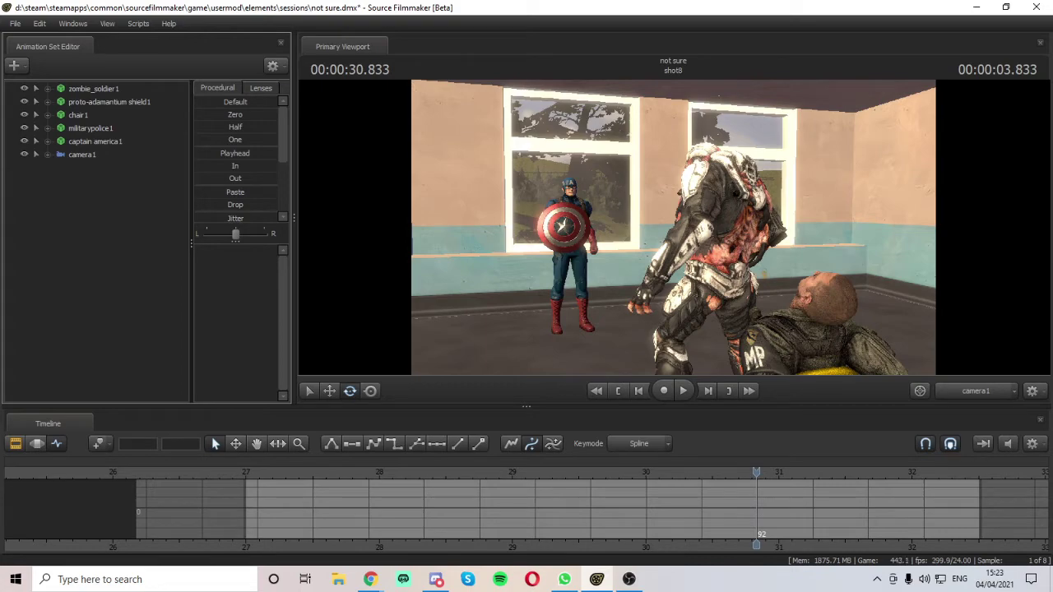
- Switch to Google Chrome and run an image search for "captain america fight stance" in a new tab
{"action": "key", "text": "alt+Tab"}
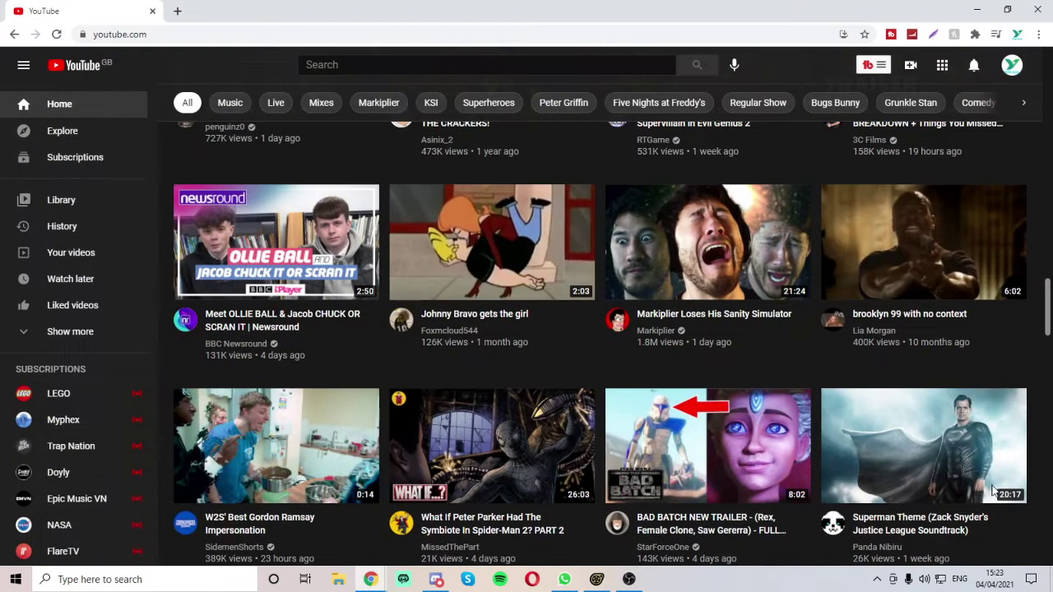
{"action": "left_click", "coordinate": [177, 11]}
{"action": "type", "text": "ca"}
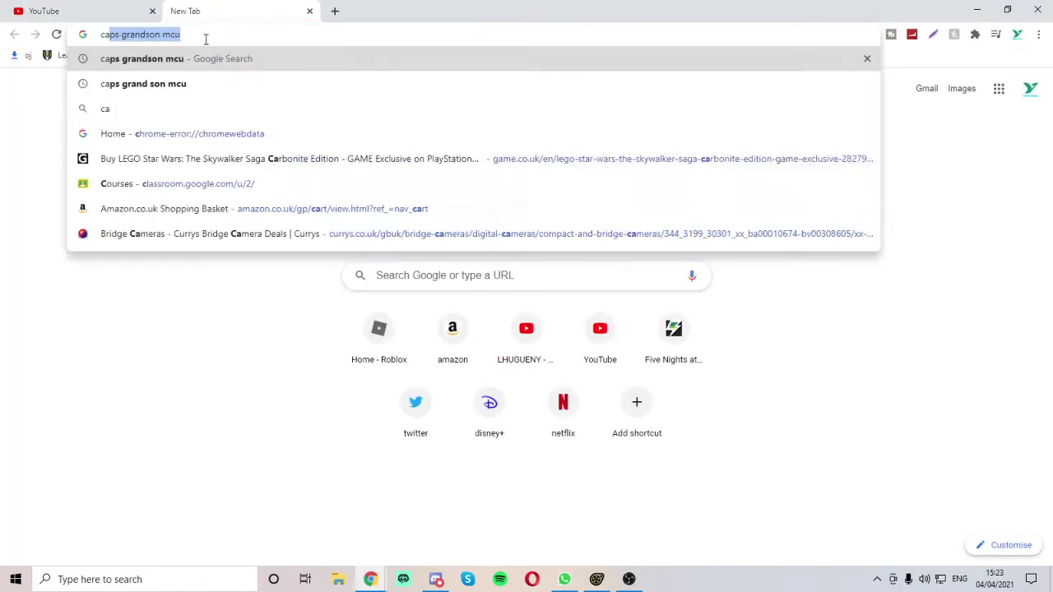
{"action": "type", "text": "ptain am"}
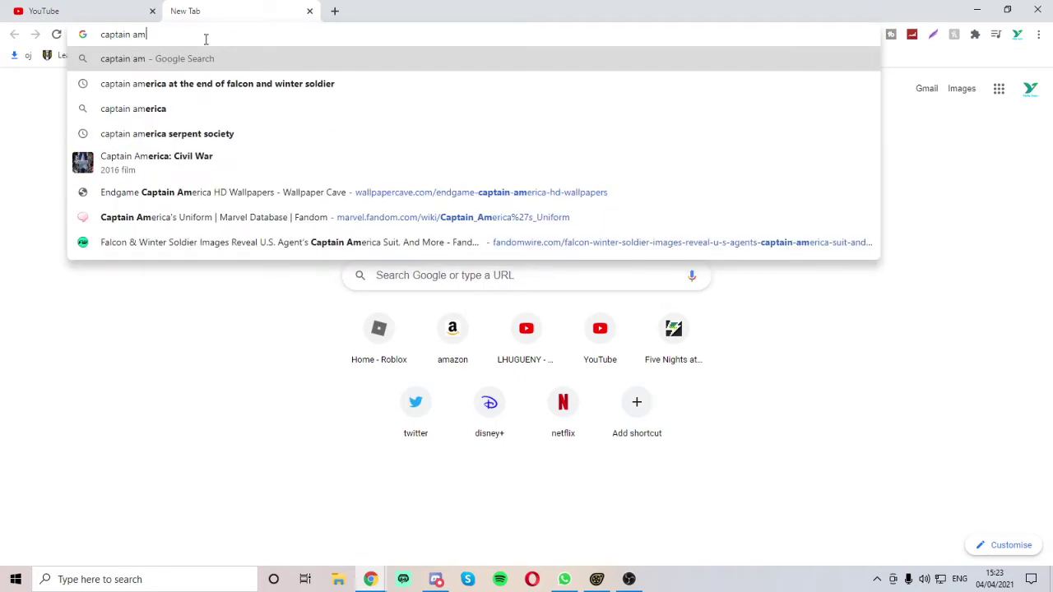
{"action": "type", "text": "erica "}
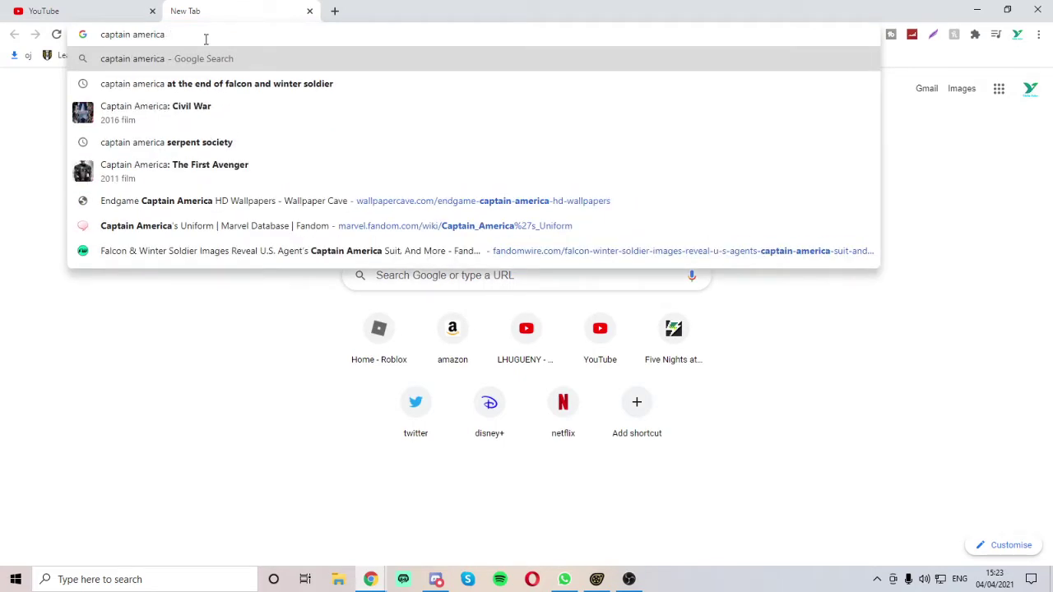
{"action": "type", "text": "fight s"}
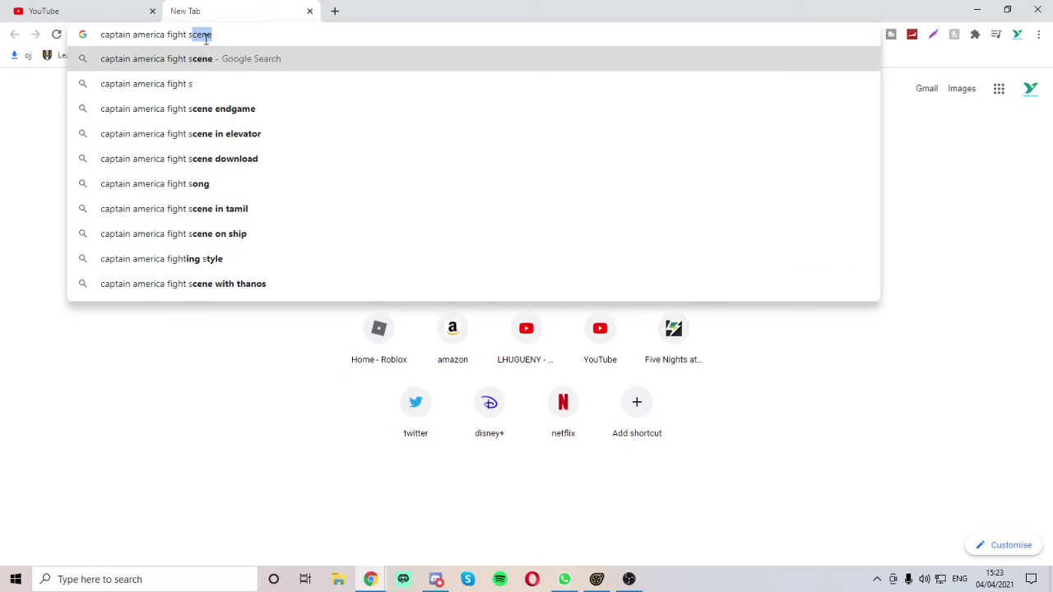
{"action": "type", "text": "tance"}
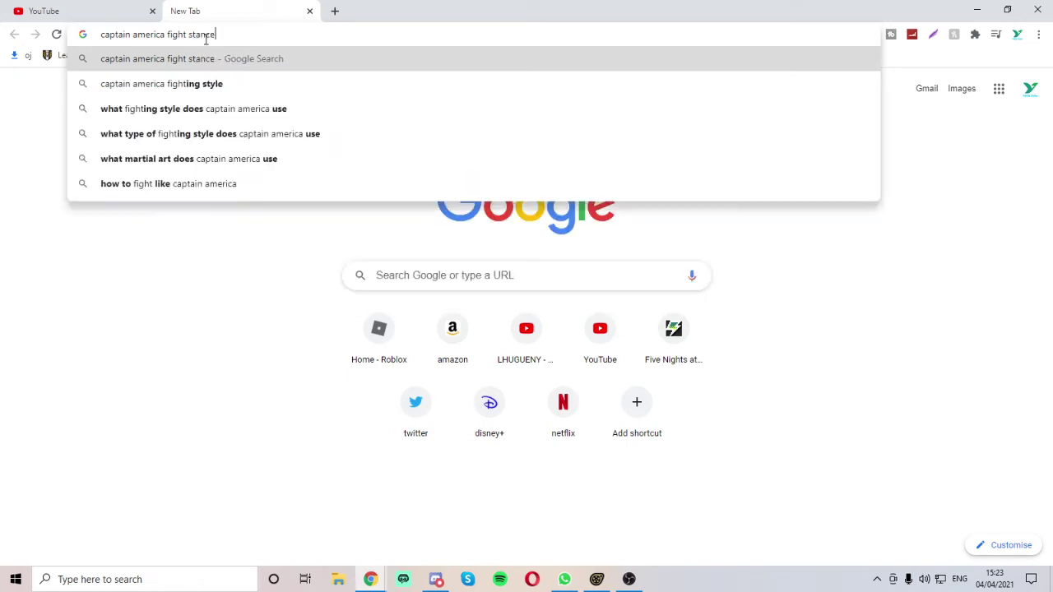
{"action": "key", "text": "Return"}
{"action": "left_click", "coordinate": [198, 130]}
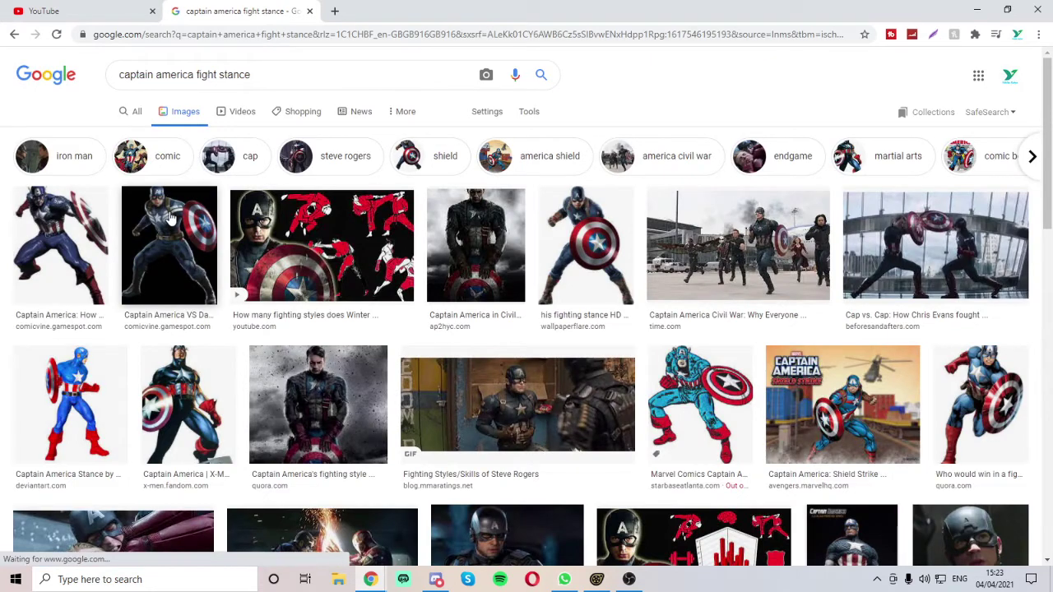
- Preview several of the first image results, including the shield-forward fighting stance and the Civil War running shot
{"action": "left_click", "coordinate": [173, 216]}
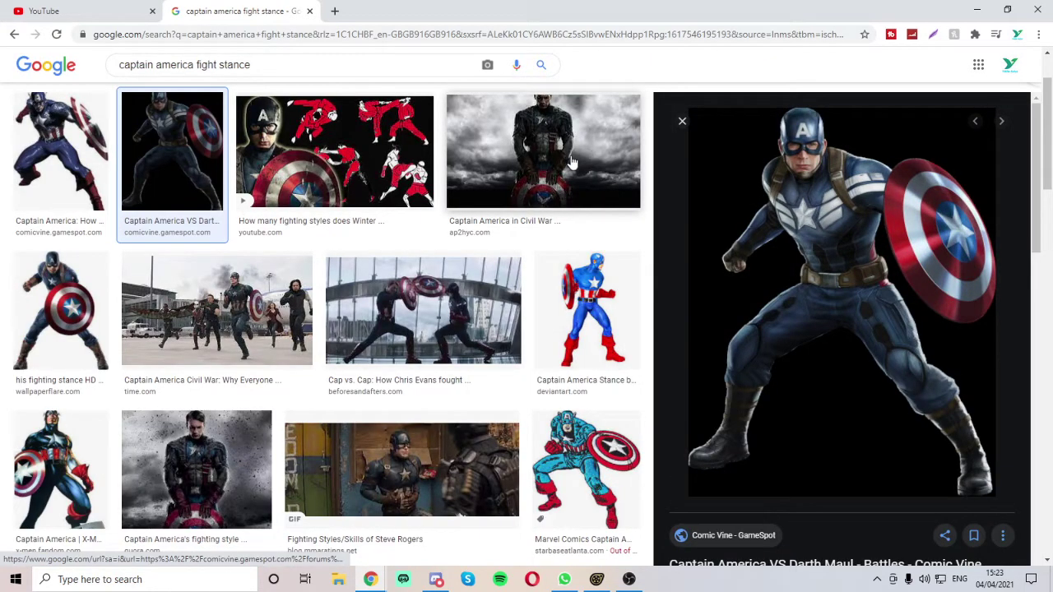
{"action": "left_click", "coordinate": [573, 162]}
{"action": "left_click", "coordinate": [30, 374]}
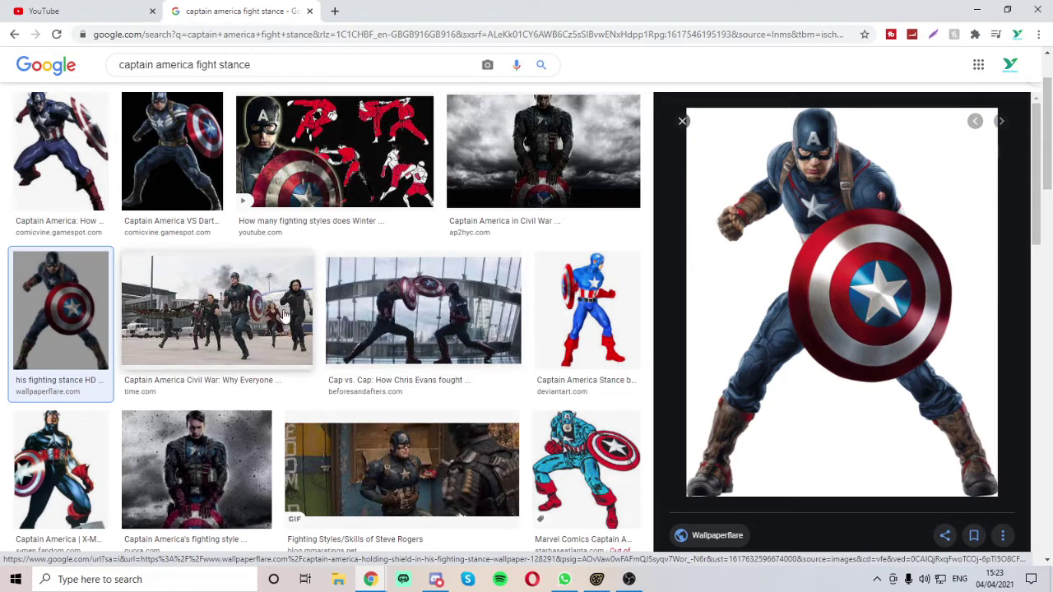
{"action": "left_click", "coordinate": [220, 333]}
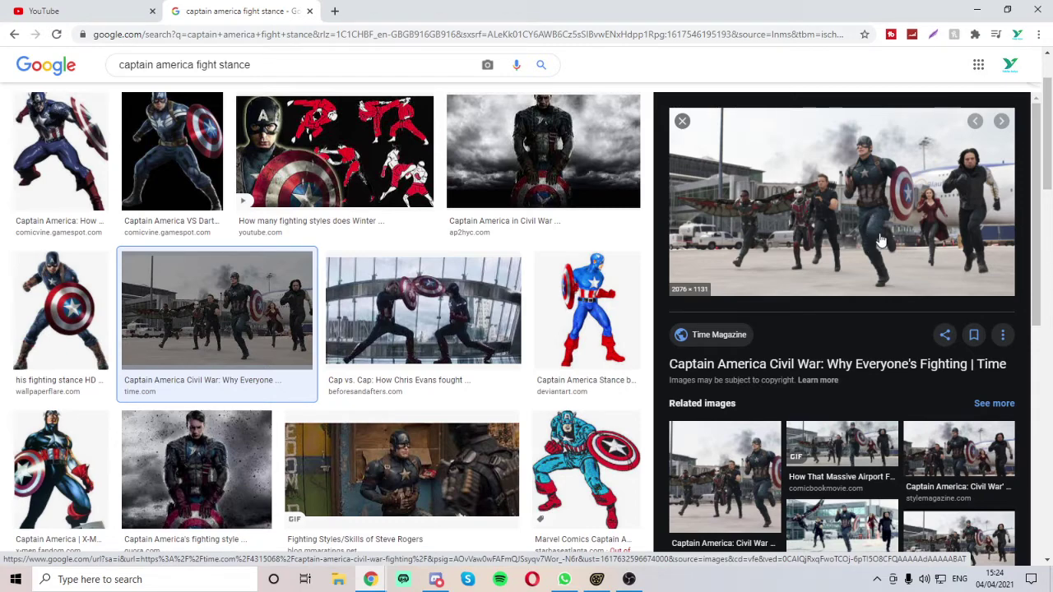
- Examine the embroidered comic stance, the 1/3 scale statue and the Marvel's Avengers game picture as pose references
{"action": "scroll", "coordinate": [423, 280], "scroll_direction": "down", "scroll_amount": 3}
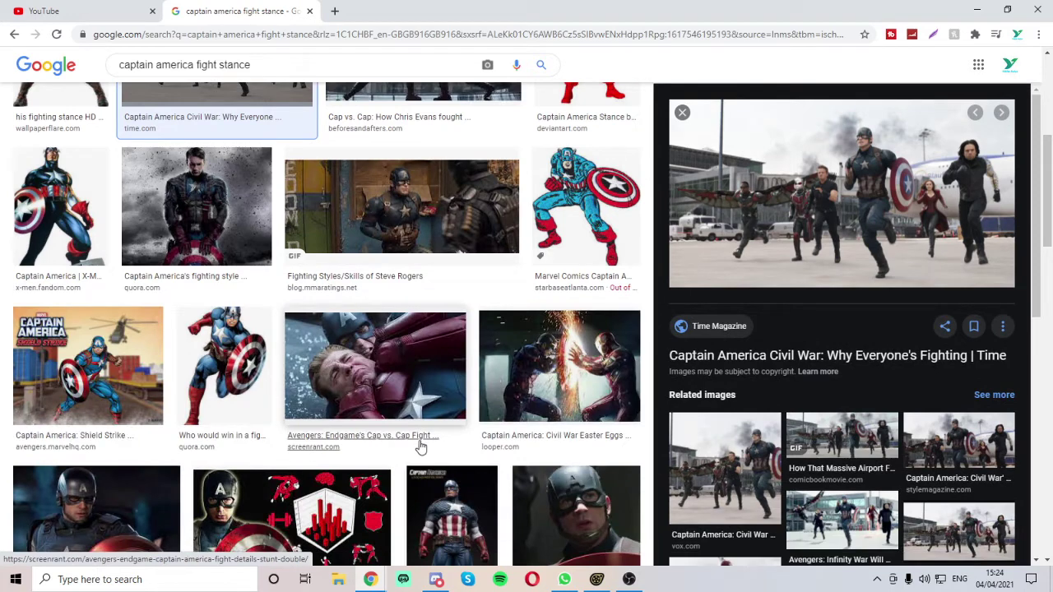
{"action": "left_click", "coordinate": [586, 209]}
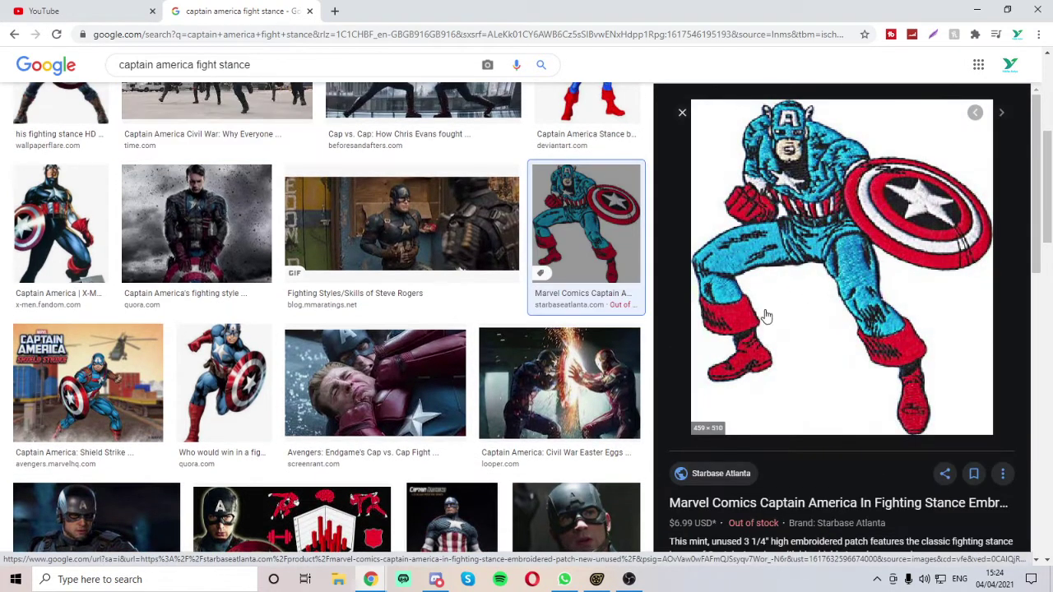
{"action": "scroll", "coordinate": [378, 330], "scroll_direction": "down", "scroll_amount": 3}
{"action": "left_click", "coordinate": [452, 246]}
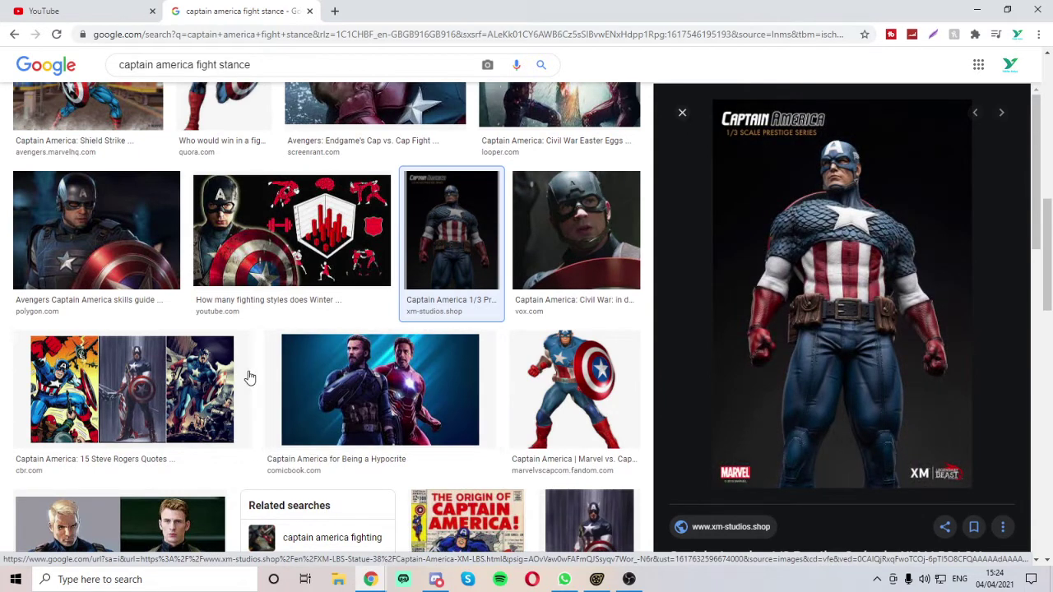
{"action": "left_click", "coordinate": [96, 232]}
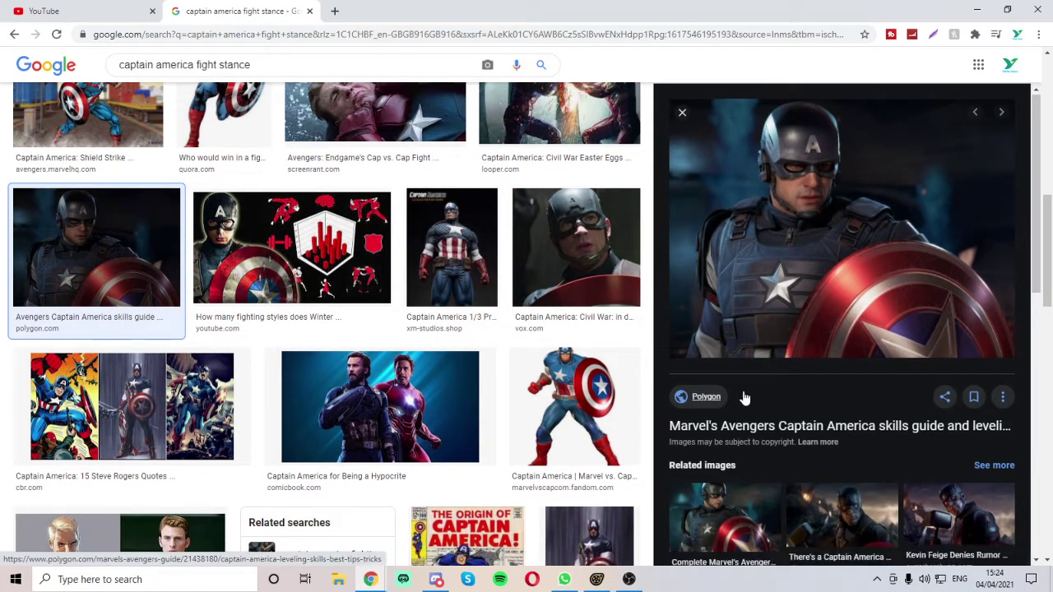
{"action": "scroll", "coordinate": [745, 398], "scroll_direction": "down", "scroll_amount": 2}
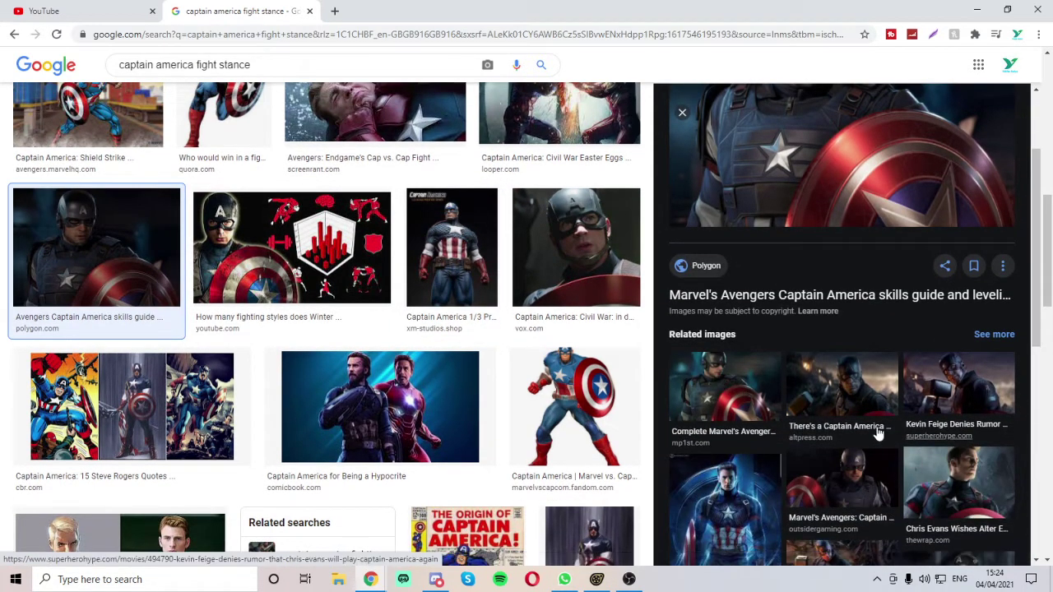
{"action": "scroll", "coordinate": [904, 394], "scroll_direction": "up", "scroll_amount": 2}
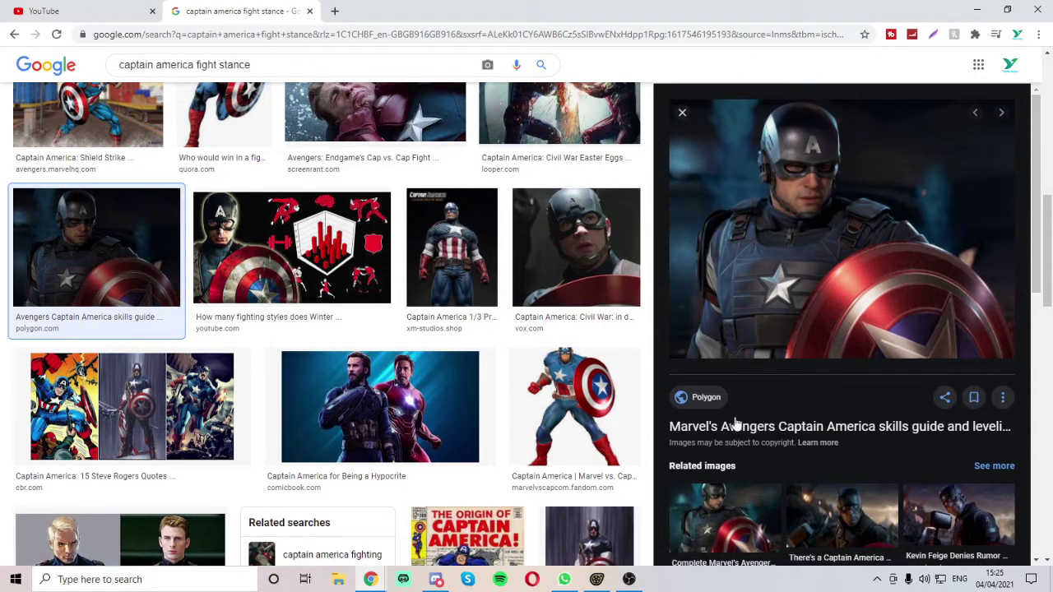
- Preview the Marvel vs. Capcom Captain America picture and look through its related images for stance ideas
{"action": "left_click", "coordinate": [546, 411]}
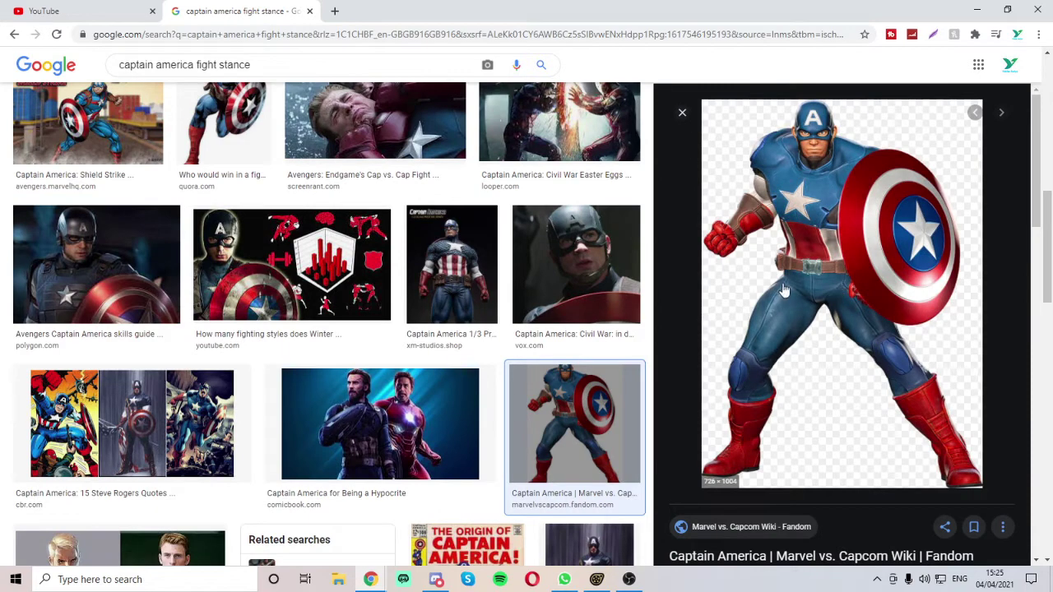
{"action": "scroll", "coordinate": [801, 288], "scroll_direction": "down", "scroll_amount": 2}
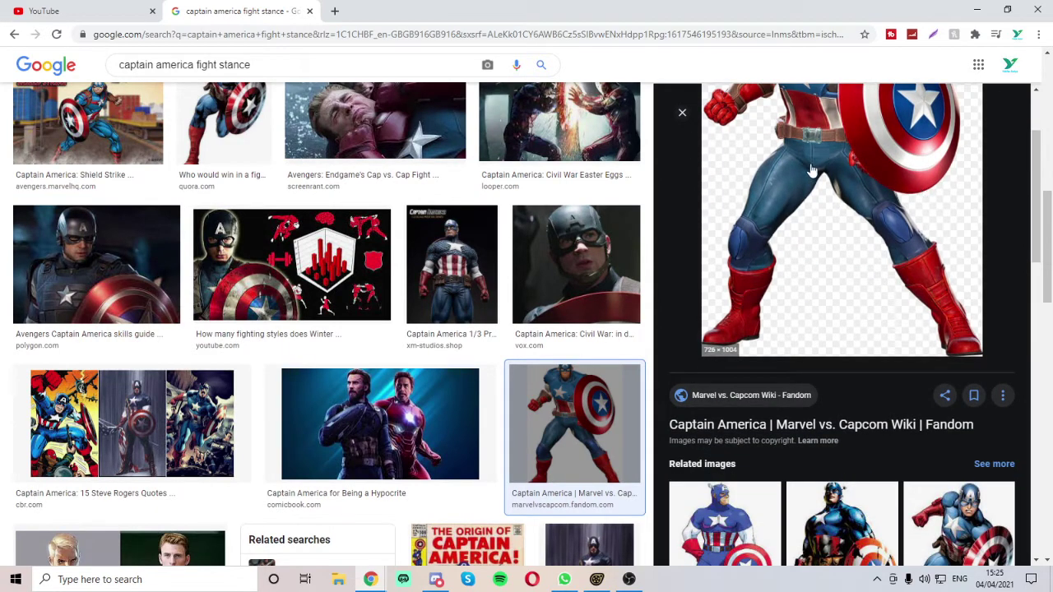
{"action": "scroll", "coordinate": [765, 329], "scroll_direction": "down", "scroll_amount": 3}
{"action": "scroll", "coordinate": [765, 434], "scroll_direction": "down", "scroll_amount": 4}
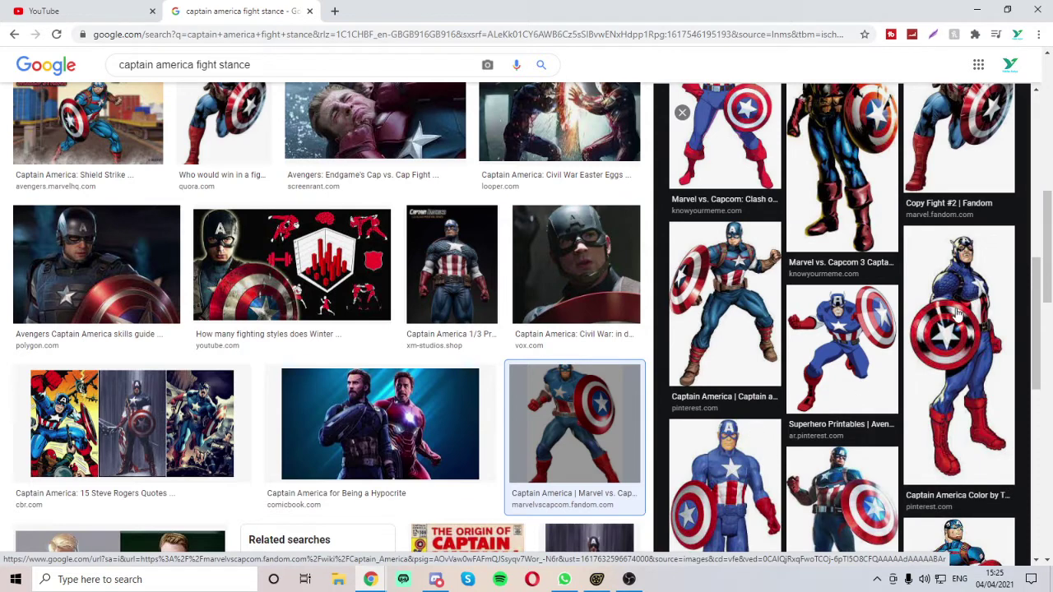
{"action": "scroll", "coordinate": [871, 395], "scroll_direction": "down", "scroll_amount": 2}
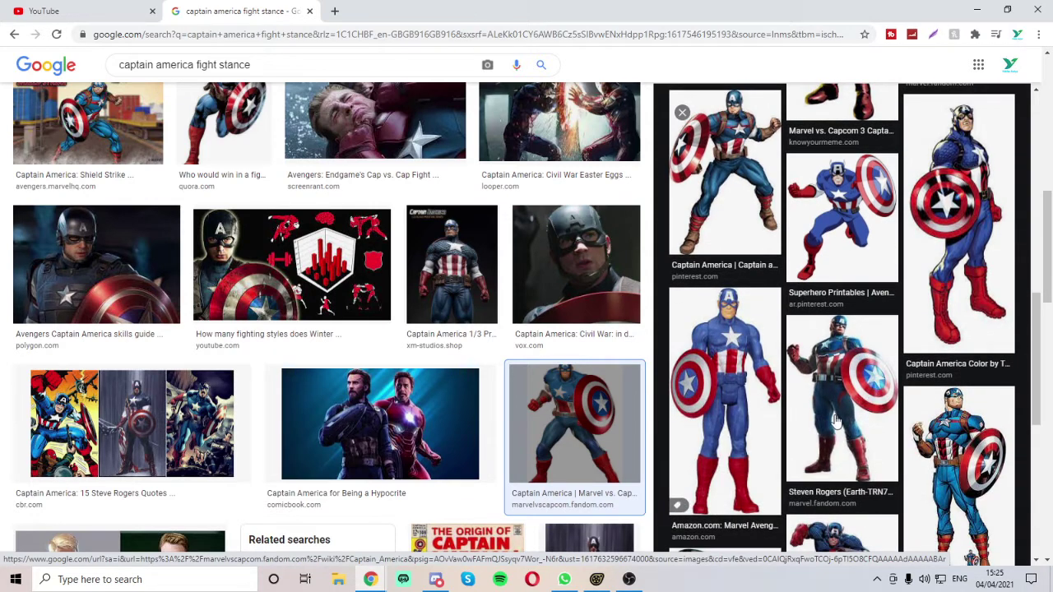
{"action": "scroll", "coordinate": [417, 419], "scroll_direction": "down", "scroll_amount": 3}
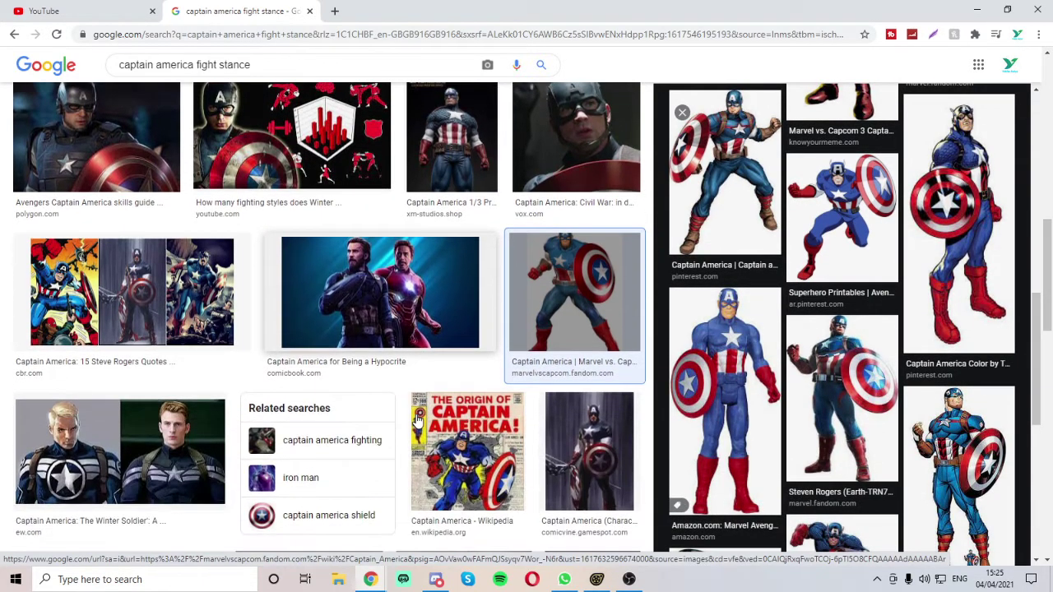
- Look through more of the image results, previewing the "No, you move" picture and the standing Civil War figure
{"action": "scroll", "coordinate": [447, 404], "scroll_direction": "down", "scroll_amount": 2}
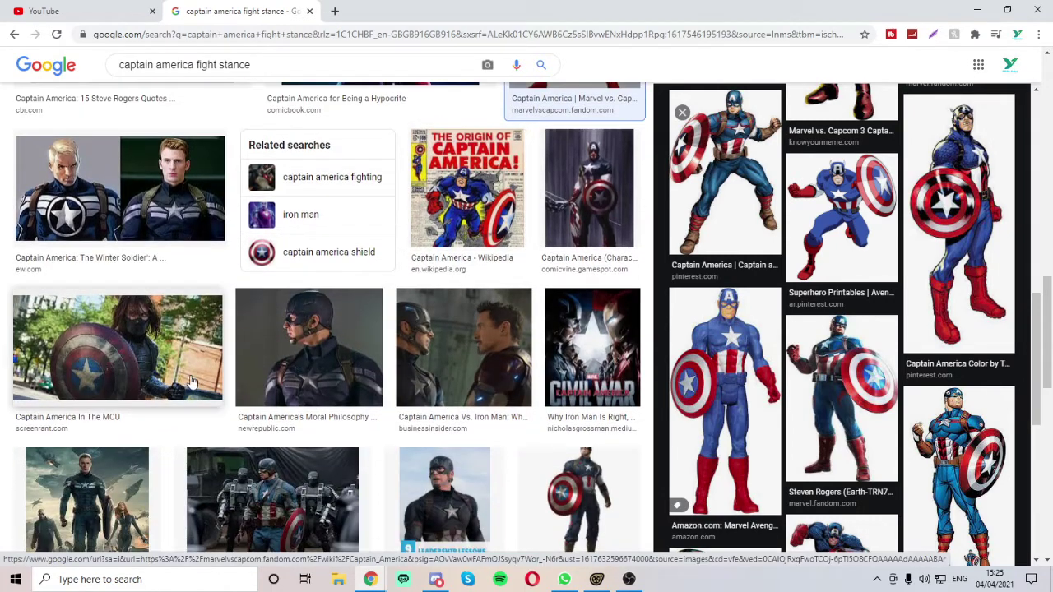
{"action": "scroll", "coordinate": [202, 391], "scroll_direction": "down", "scroll_amount": 4}
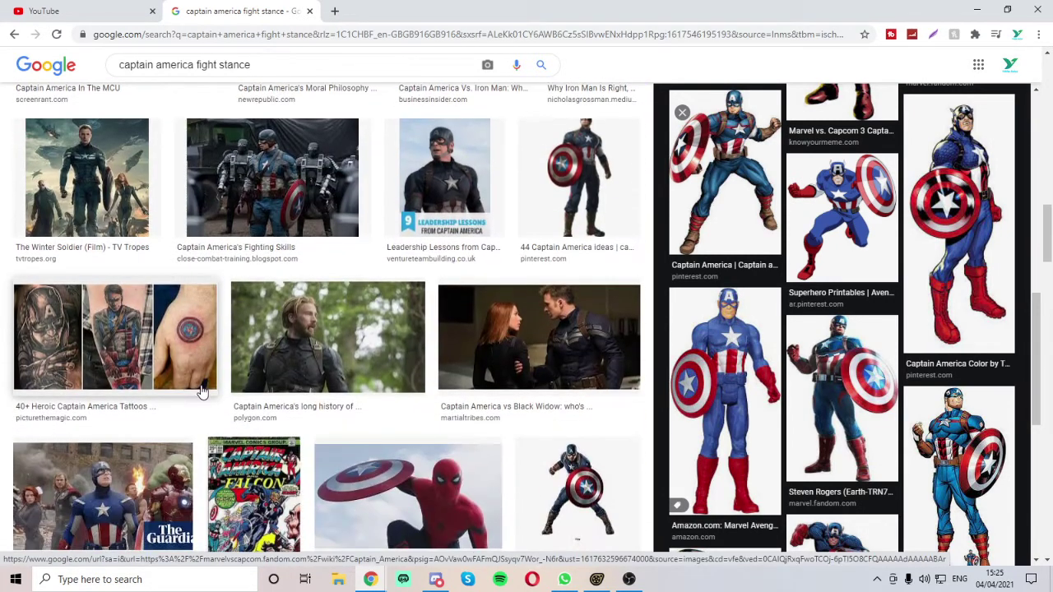
{"action": "scroll", "coordinate": [202, 392], "scroll_direction": "down", "scroll_amount": 1}
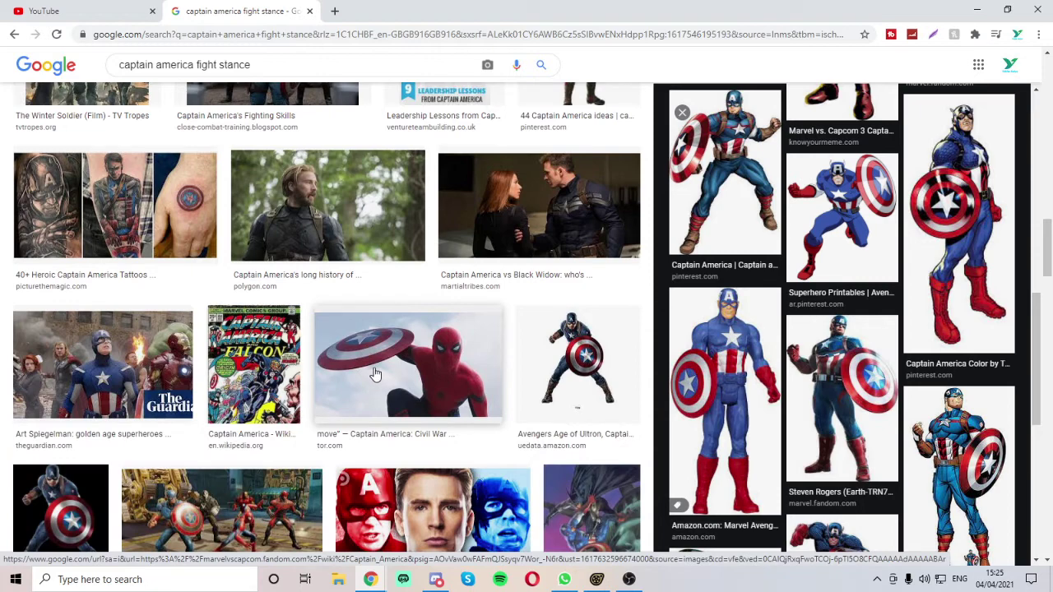
{"action": "left_click", "coordinate": [376, 371]}
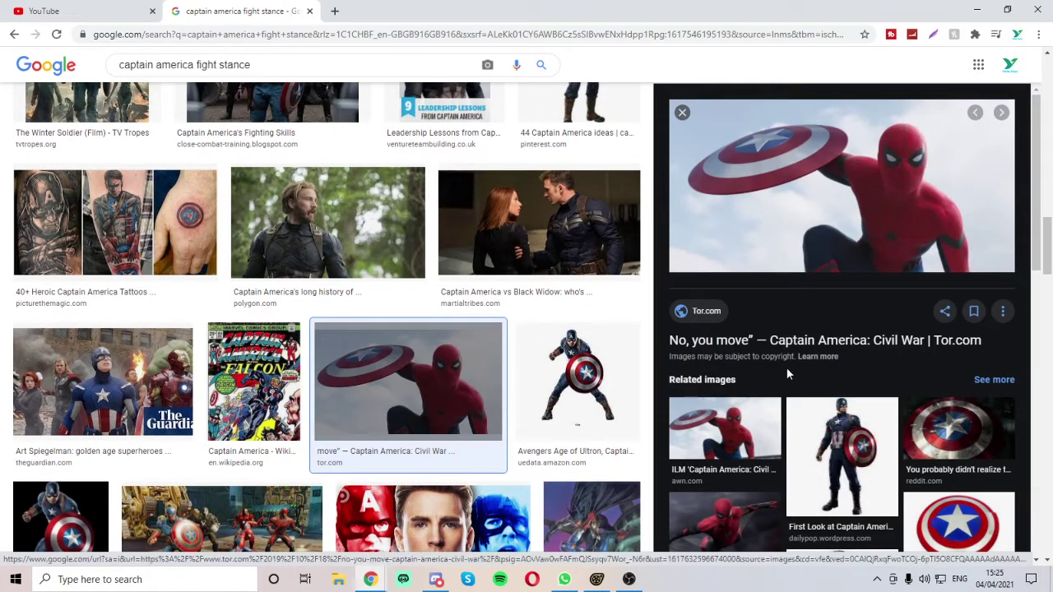
{"action": "scroll", "coordinate": [481, 411], "scroll_direction": "down", "scroll_amount": 3}
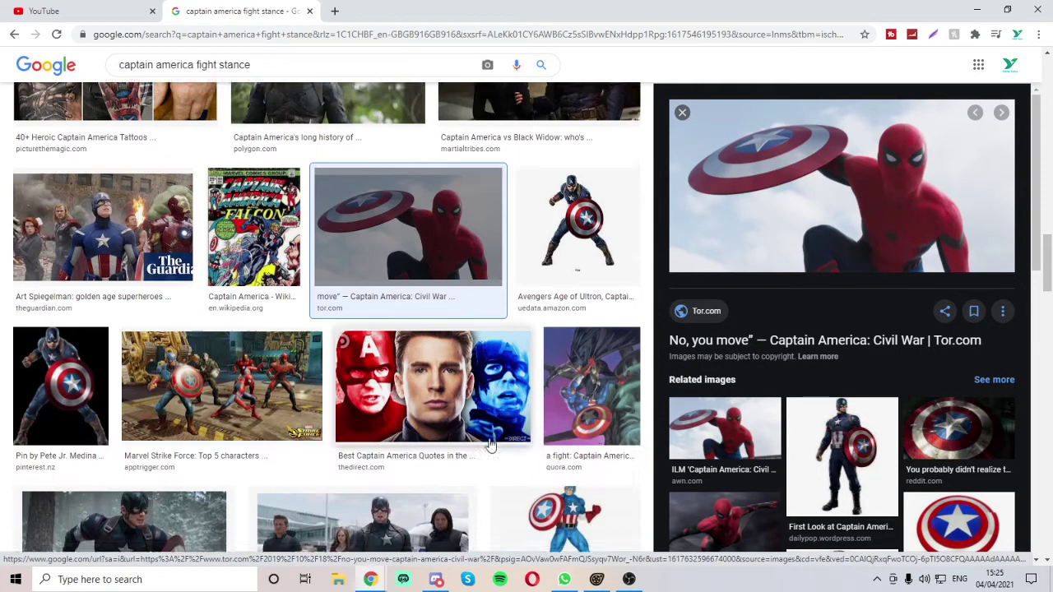
{"action": "left_click", "coordinate": [842, 243]}
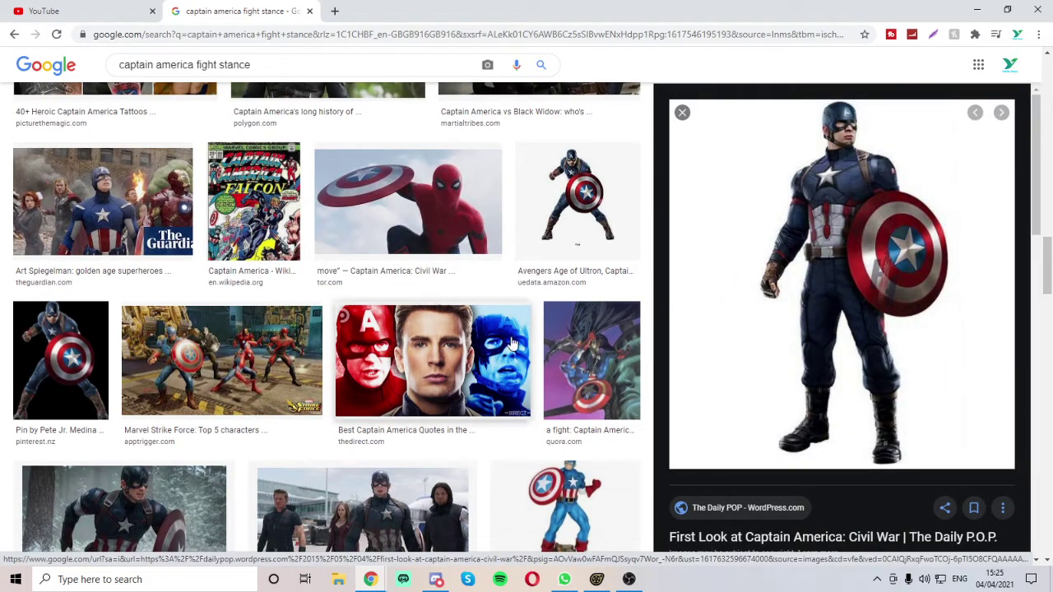
{"action": "scroll", "coordinate": [464, 274], "scroll_direction": "down", "scroll_amount": 2}
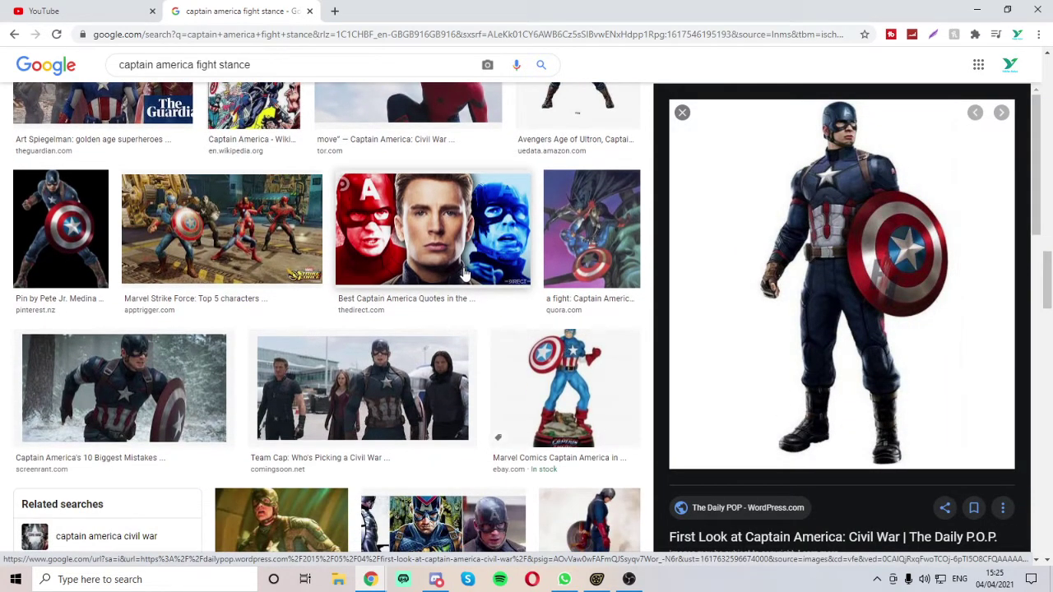
- Open the black-background stance picture among the first results as reference and move the browser window off this screen
{"action": "scroll", "coordinate": [412, 263], "scroll_direction": "up", "scroll_amount": 7}
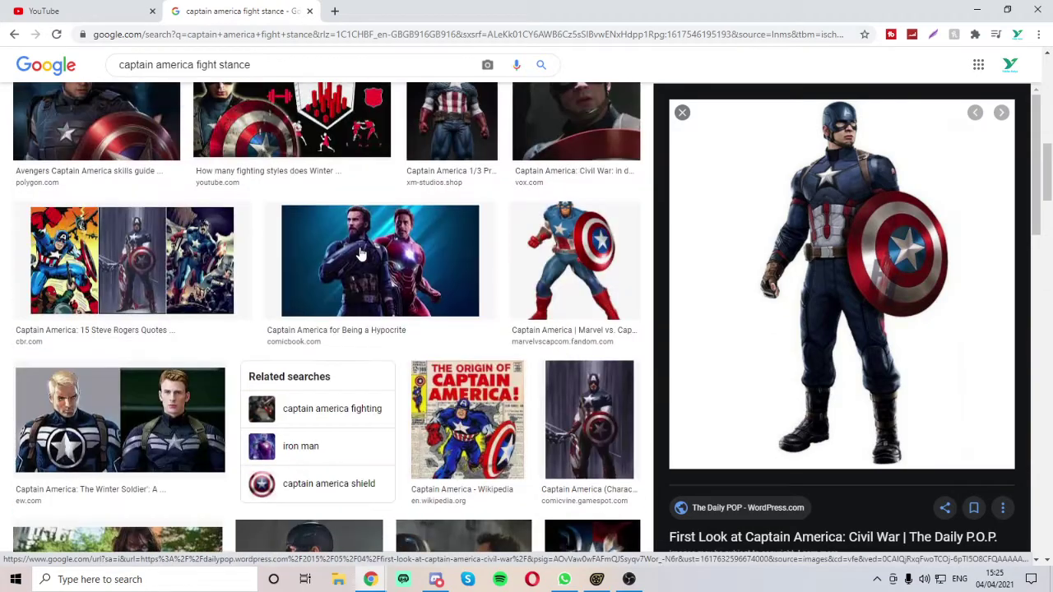
{"action": "scroll", "coordinate": [360, 255], "scroll_direction": "up", "scroll_amount": 10}
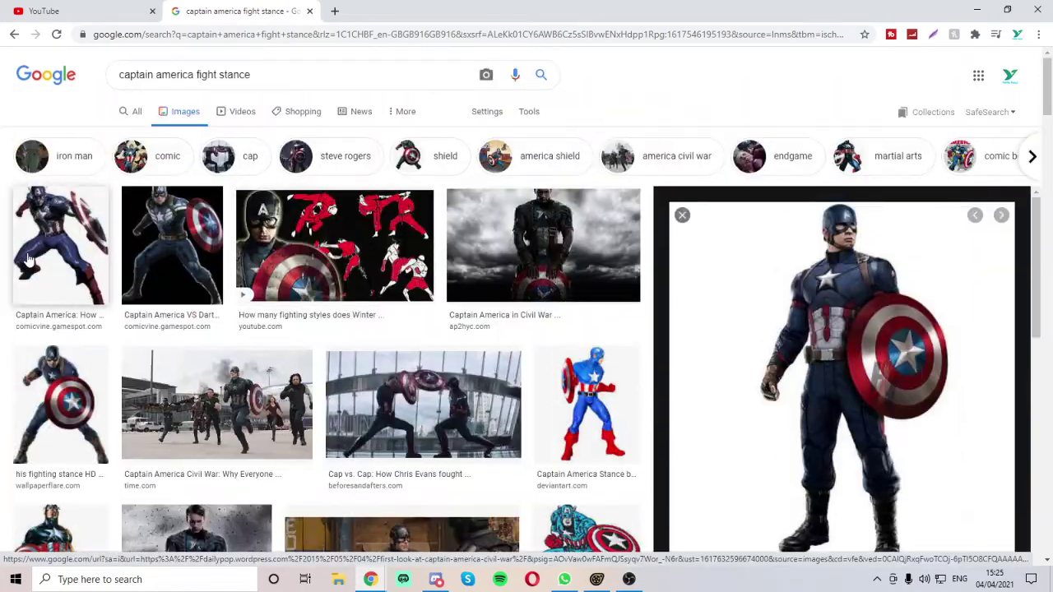
{"action": "left_click", "coordinate": [150, 239]}
{"action": "left_click_drag", "start_coordinate": [578, 7], "coordinate": [1052, 111]}
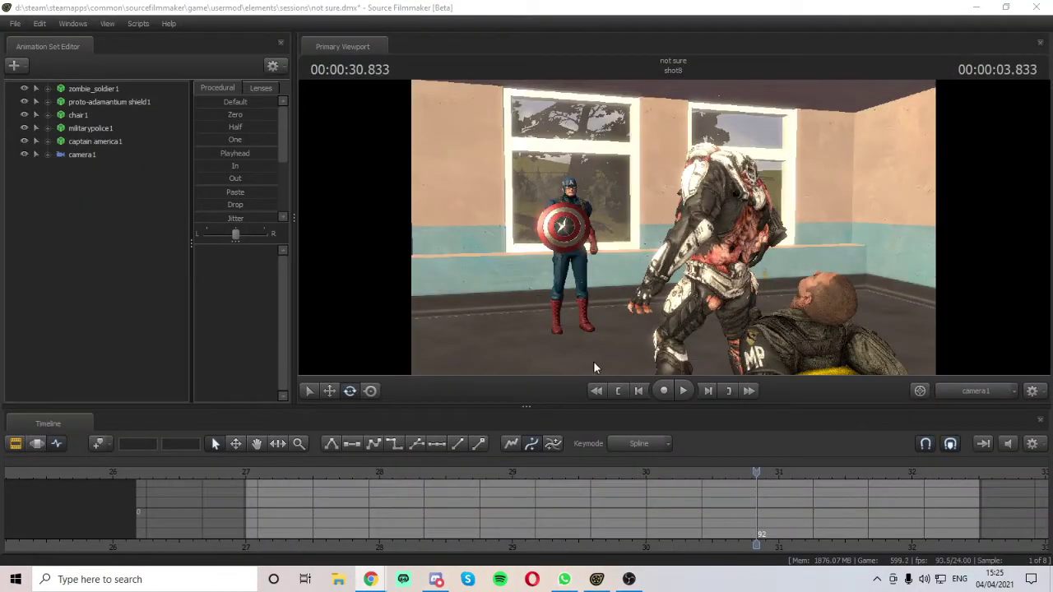
- In Source Filmmaker, switch to the Work Camera and select captain america1's ValveBiped.Bip01_Pelvis control
{"action": "left_click", "coordinate": [988, 388]}
{"action": "left_click_drag", "start_coordinate": [857, 209], "coordinate": [676, 247]}
{"action": "key", "text": "w"}
{"action": "key", "text": "w"}
{"action": "key", "text": "ctrl"}
{"action": "left_click", "coordinate": [630, 258]}
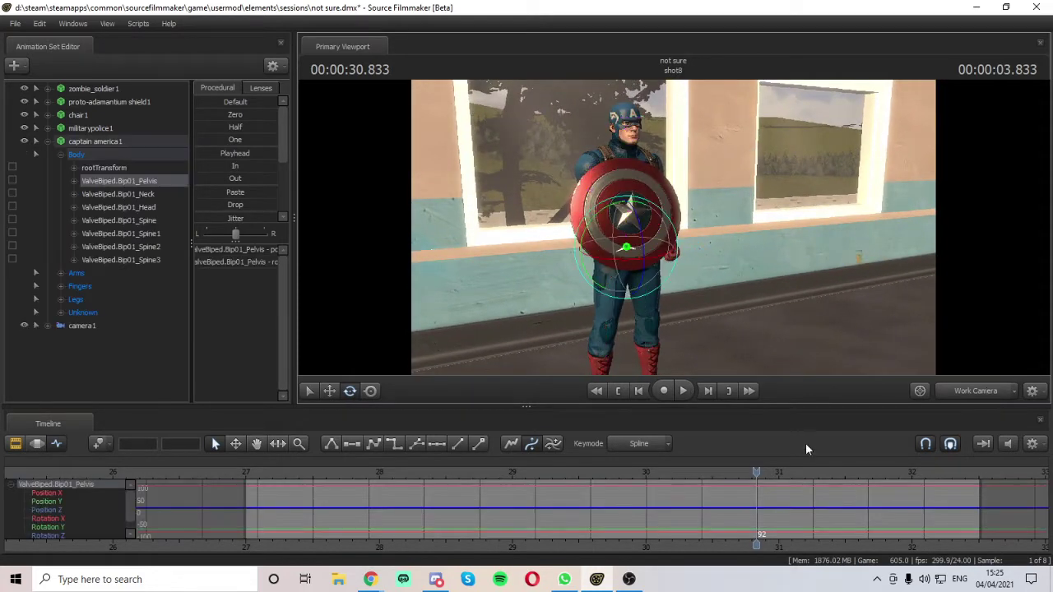
- Key the pelvis at about 30.1 seconds, and at frame 79 rotate it to turn captain america1's body slightly to his right
{"action": "left_click_drag", "start_coordinate": [756, 475], "coordinate": [686, 482]}
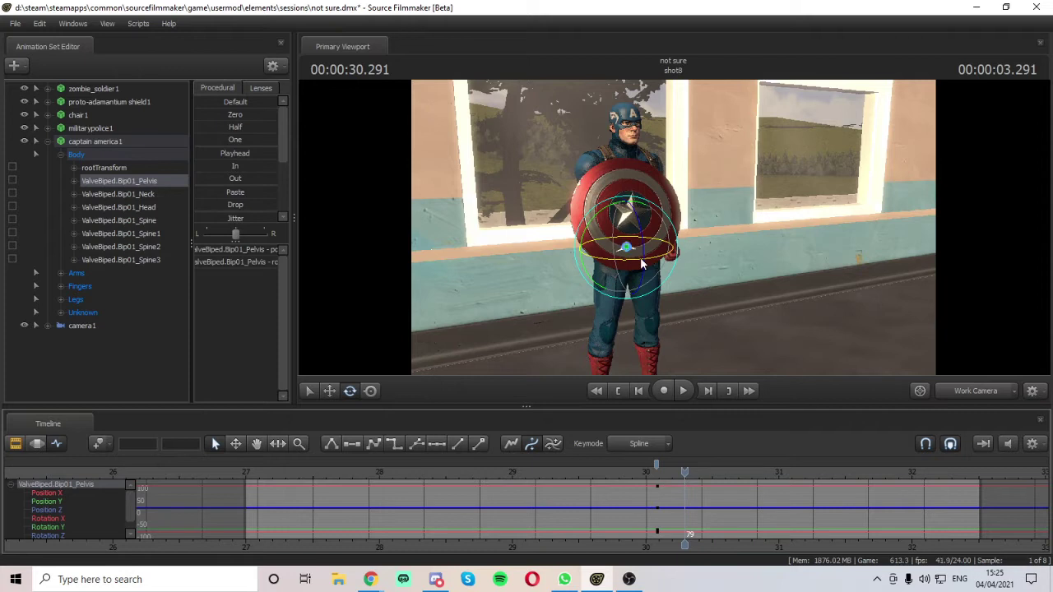
{"action": "left_click_drag", "start_coordinate": [643, 263], "coordinate": [621, 265]}
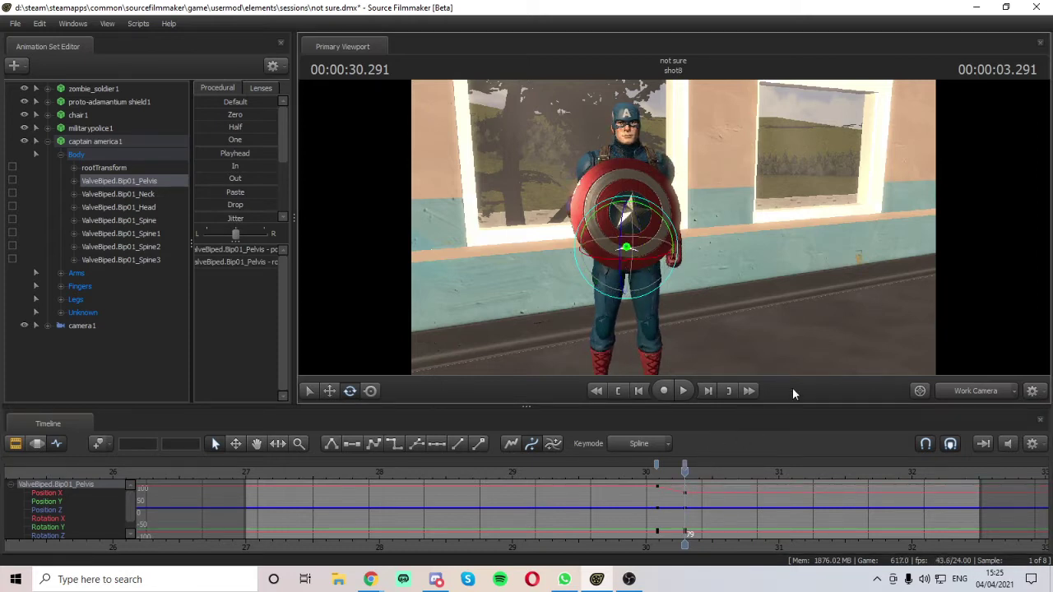
{"action": "left_click_drag", "start_coordinate": [824, 267], "coordinate": [816, 238]}
{"action": "key", "text": "w"}
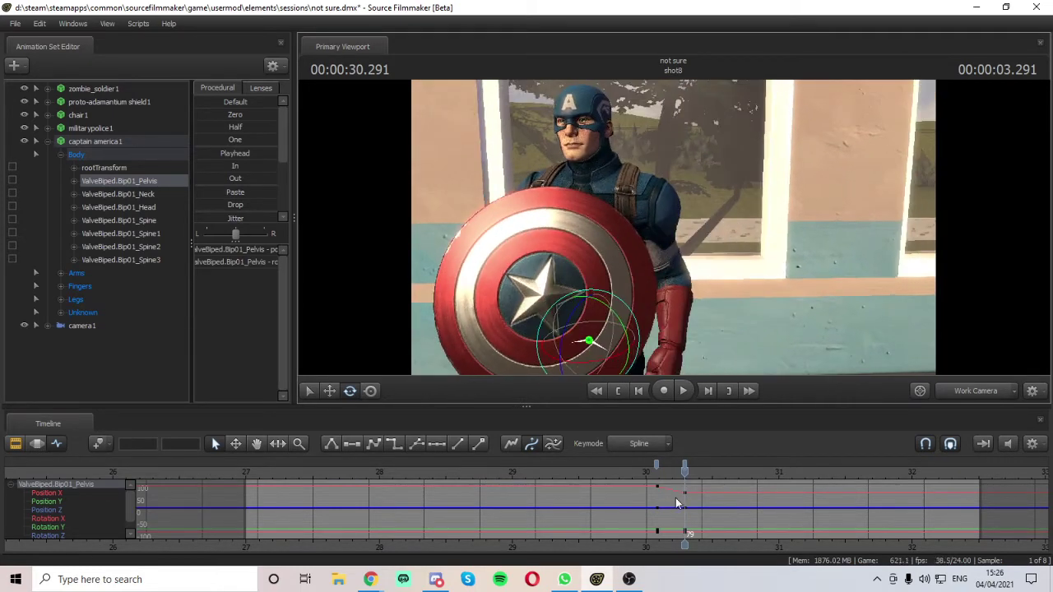
- Key captain america1's ValveBiped.Bip01_Spine2 at frame 74, and at frame 79 rotate it to adjust his upper torso
{"action": "left_click_drag", "start_coordinate": [684, 472], "coordinate": [657, 478]}
{"action": "key", "text": "ctrl"}
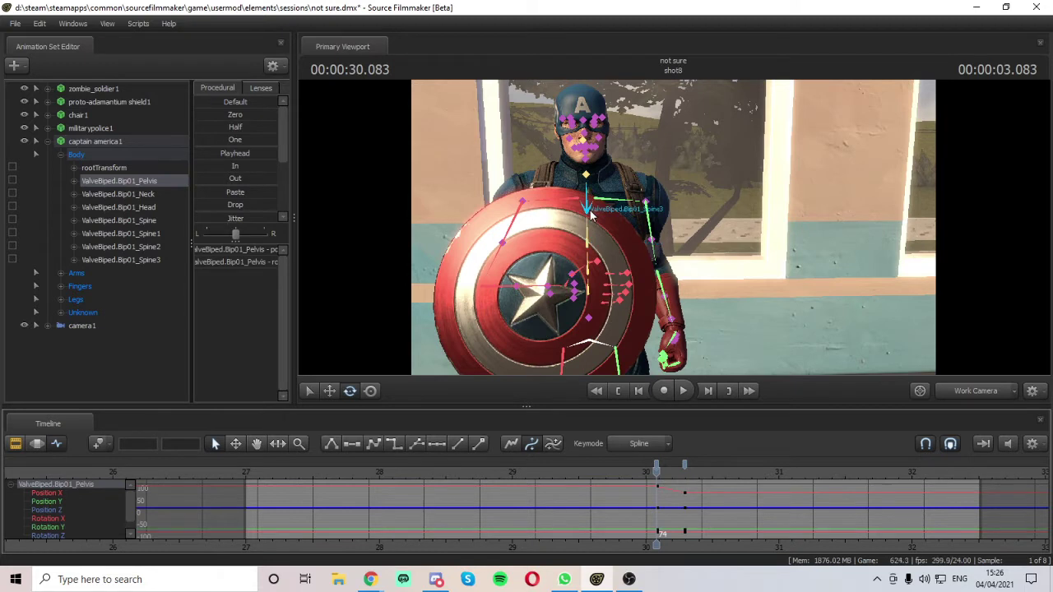
{"action": "left_click", "coordinate": [589, 246], "text": "ctrl"}
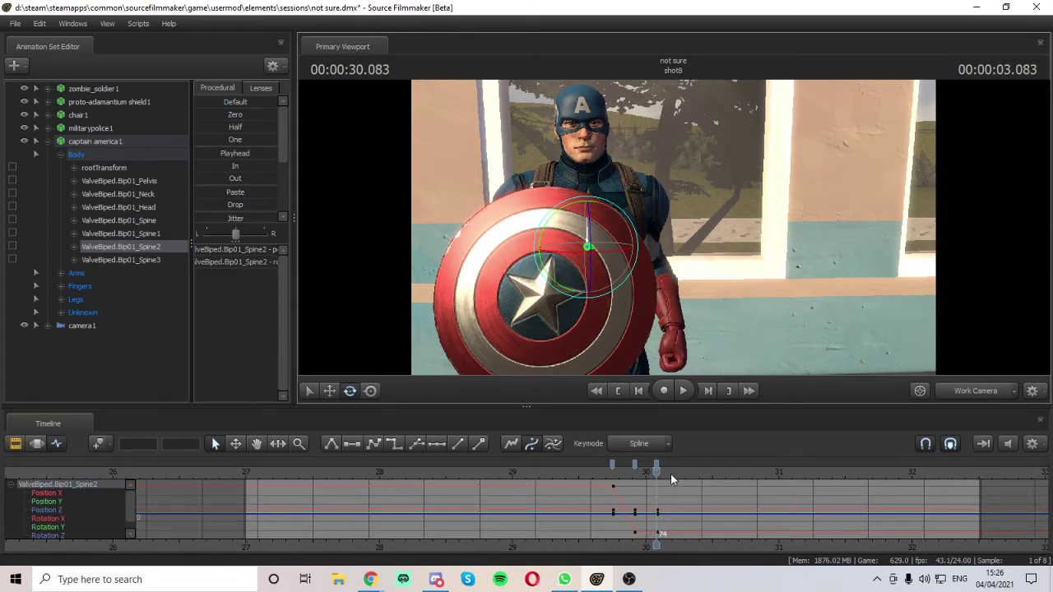
{"action": "key", "text": "Right"}
{"action": "key", "text": "Right"}
{"action": "key", "text": "Right"}
{"action": "key", "text": "Right"}
{"action": "key", "text": "Right"}
{"action": "key", "text": "Right"}
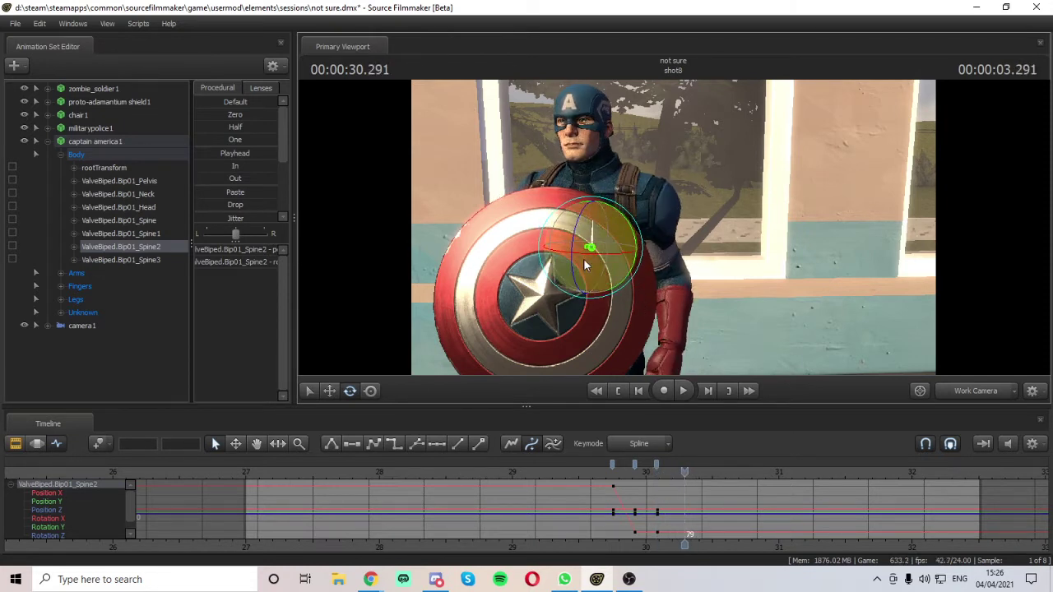
{"action": "left_click_drag", "start_coordinate": [585, 265], "coordinate": [606, 211]}
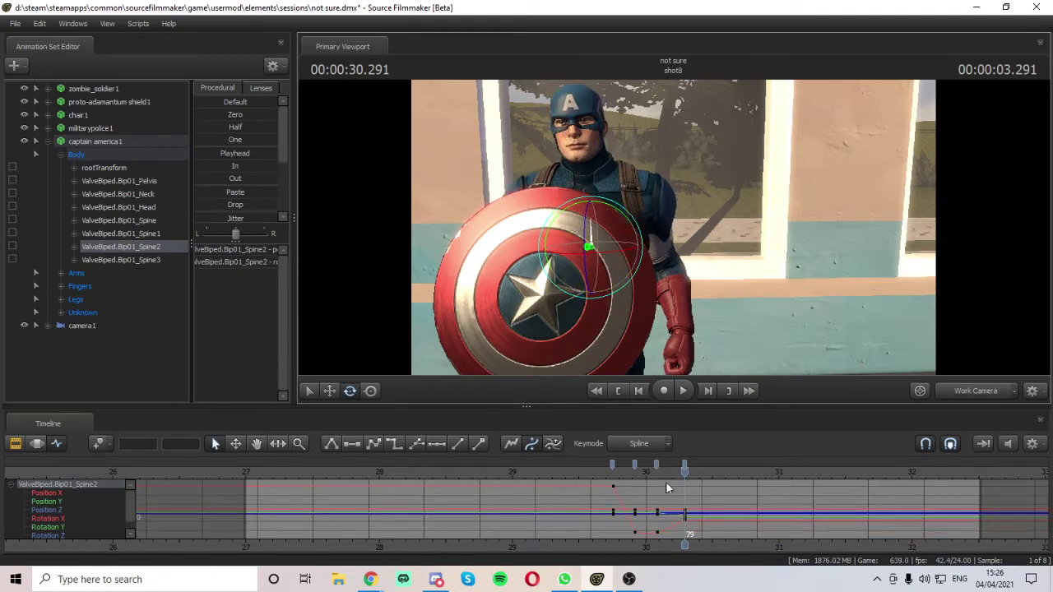
- Key ValveBiped.Bip01_Spine3 at frame 74, and at frame 79 rotate it to turn captain america1's chest and shoulders to his right
{"action": "left_click_drag", "start_coordinate": [684, 472], "coordinate": [656, 471]}
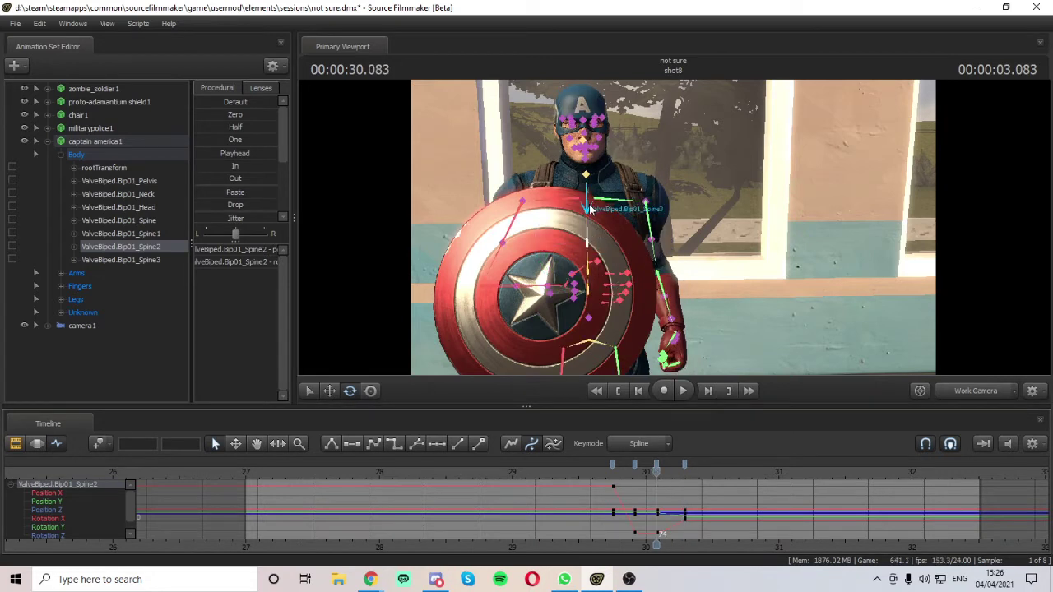
{"action": "left_click", "coordinate": [607, 187]}
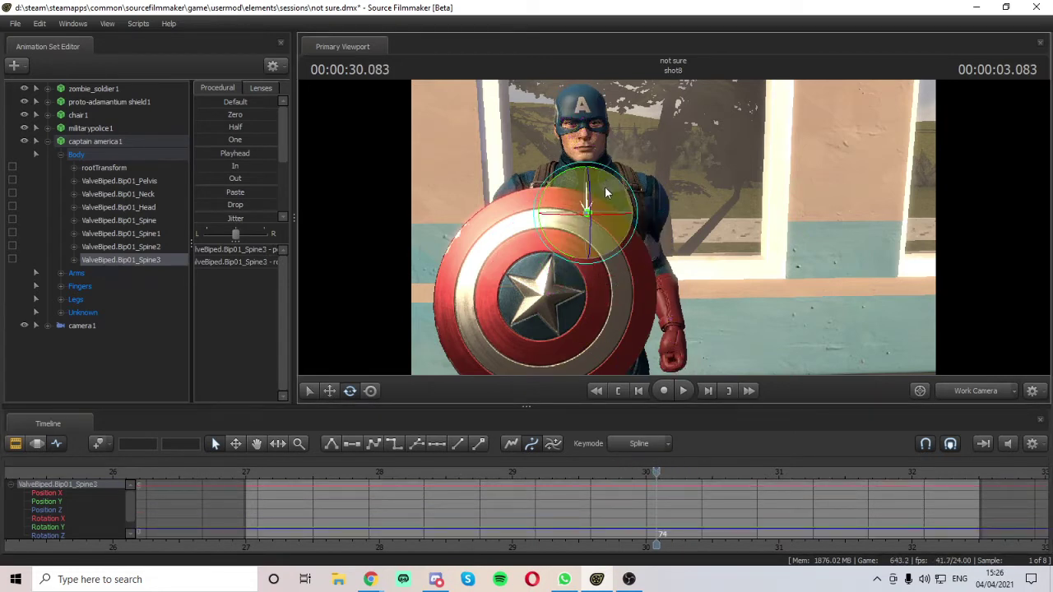
{"action": "key", "text": "m"}
{"action": "key", "text": "Right"}
{"action": "key", "text": "Right"}
{"action": "key", "text": "Right"}
{"action": "key", "text": "Right"}
{"action": "key", "text": "Right"}
{"action": "key", "text": "Right"}
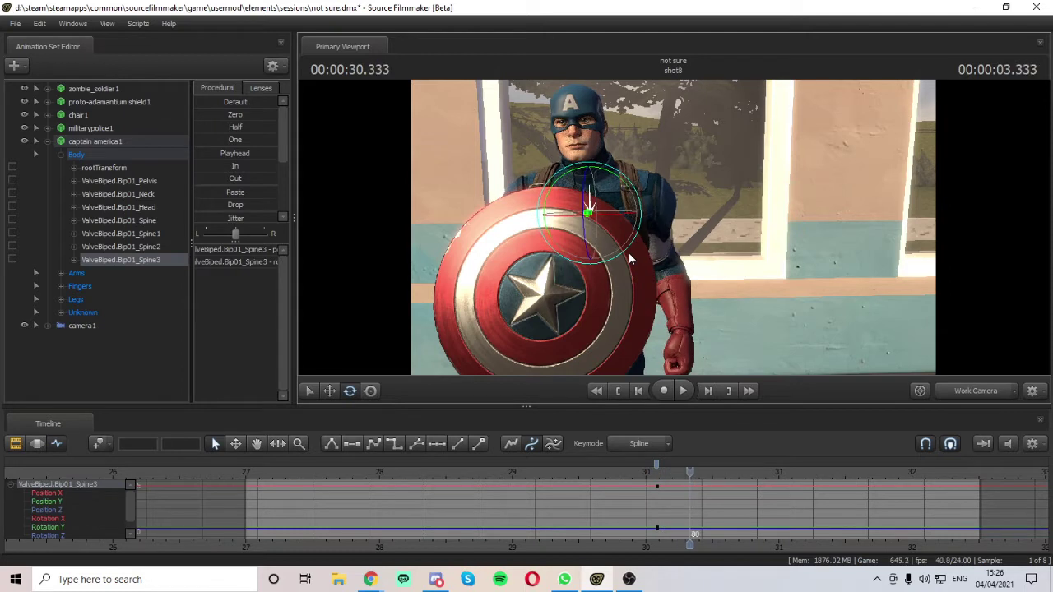
{"action": "key", "text": "Left"}
{"action": "key", "text": "Left"}
{"action": "key", "text": "Left"}
{"action": "key", "text": "Right"}
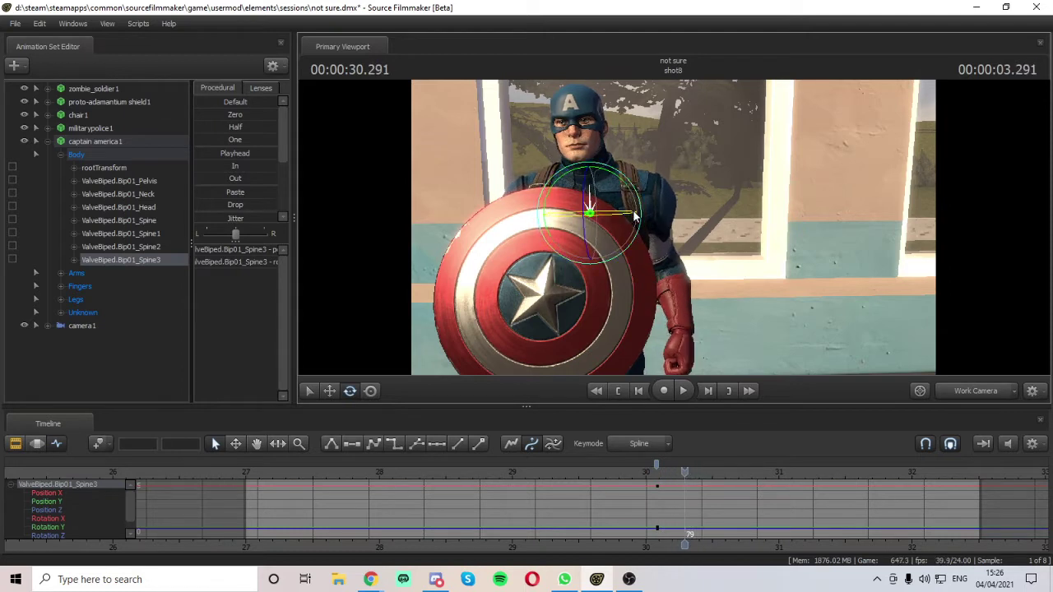
{"action": "left_click_drag", "start_coordinate": [604, 175], "coordinate": [611, 214]}
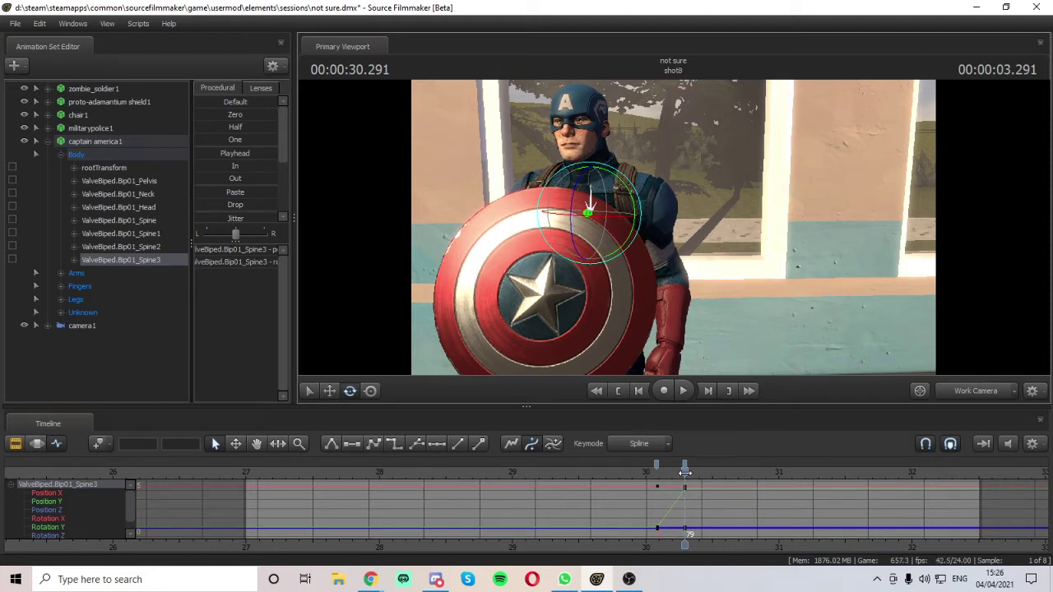
- Key ValveBiped.Bip01_L_UpperArm at frame 74, and at frame 79 rotate the left arm slightly inward toward the body
{"action": "left_click_drag", "start_coordinate": [686, 472], "coordinate": [658, 478]}
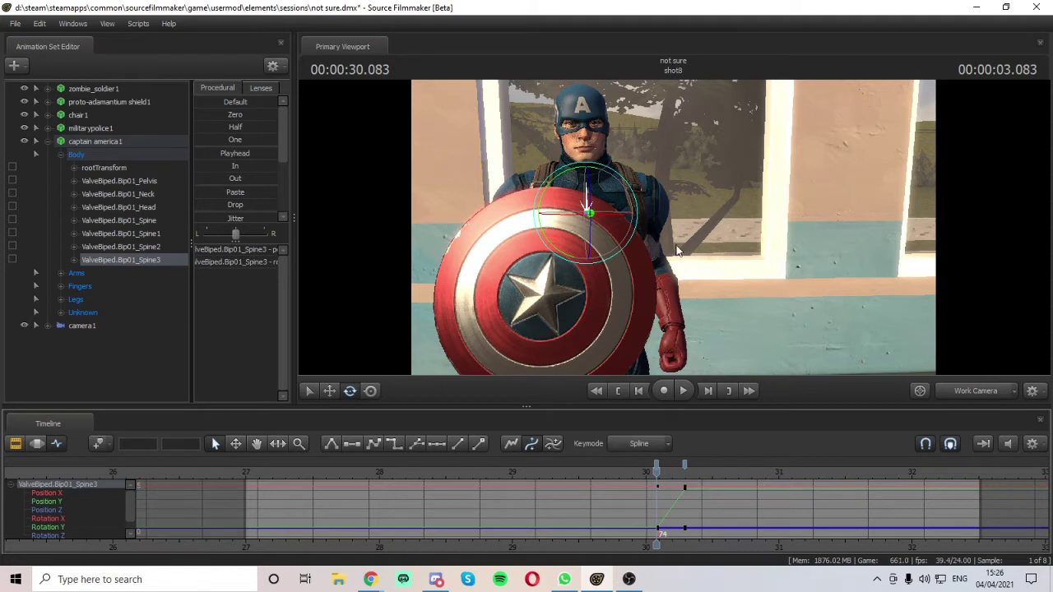
{"action": "left_click", "coordinate": [650, 221]}
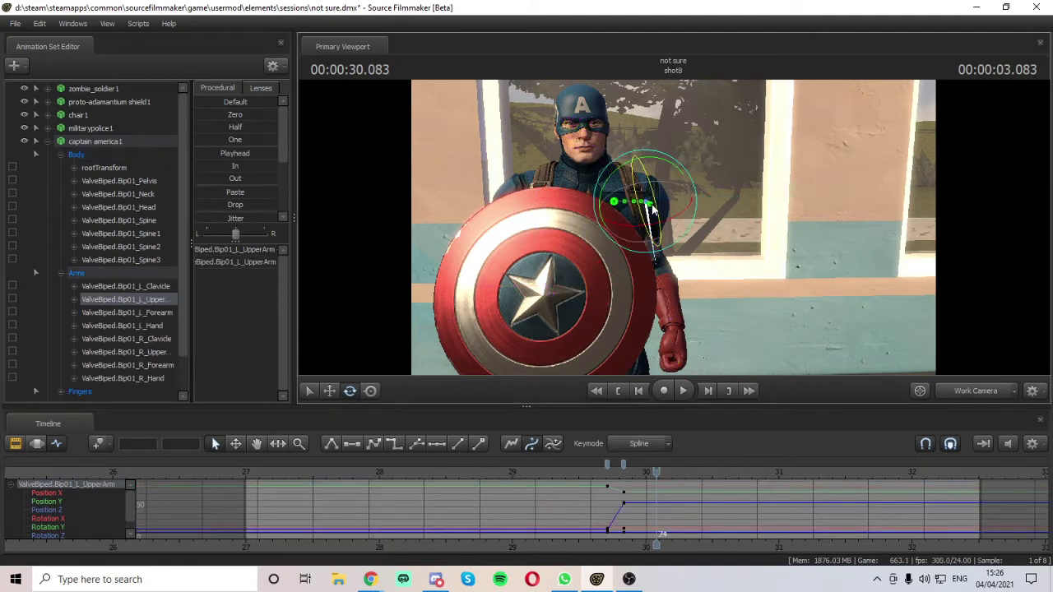
{"action": "key", "text": "Right"}
{"action": "key", "text": "Right"}
{"action": "key", "text": "Right"}
{"action": "key", "text": "Right"}
{"action": "key", "text": "Right"}
{"action": "key", "text": "Right"}
{"action": "key", "text": "Right"}
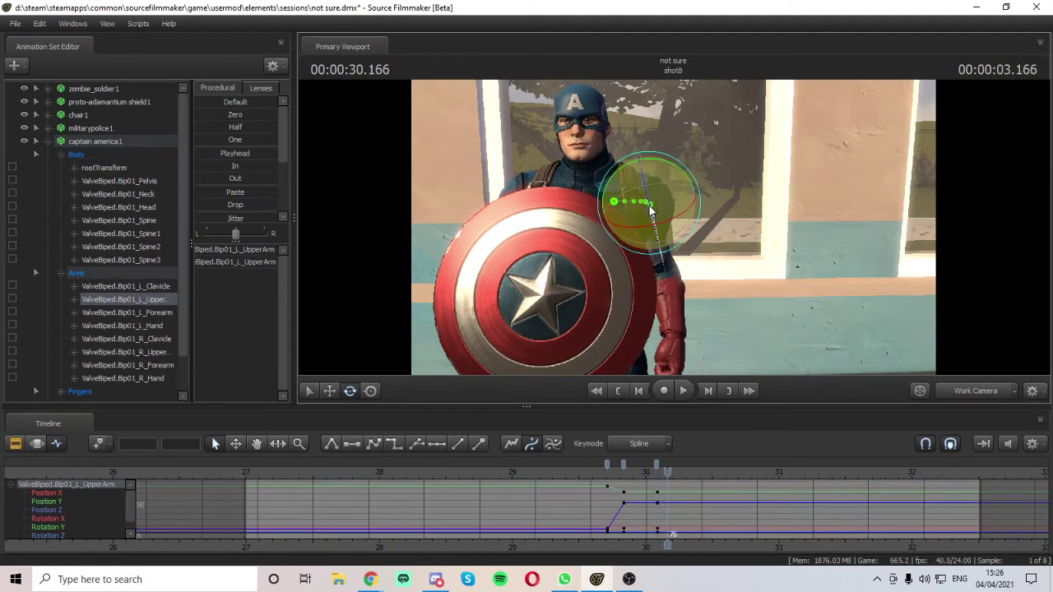
{"action": "key", "text": "Left"}
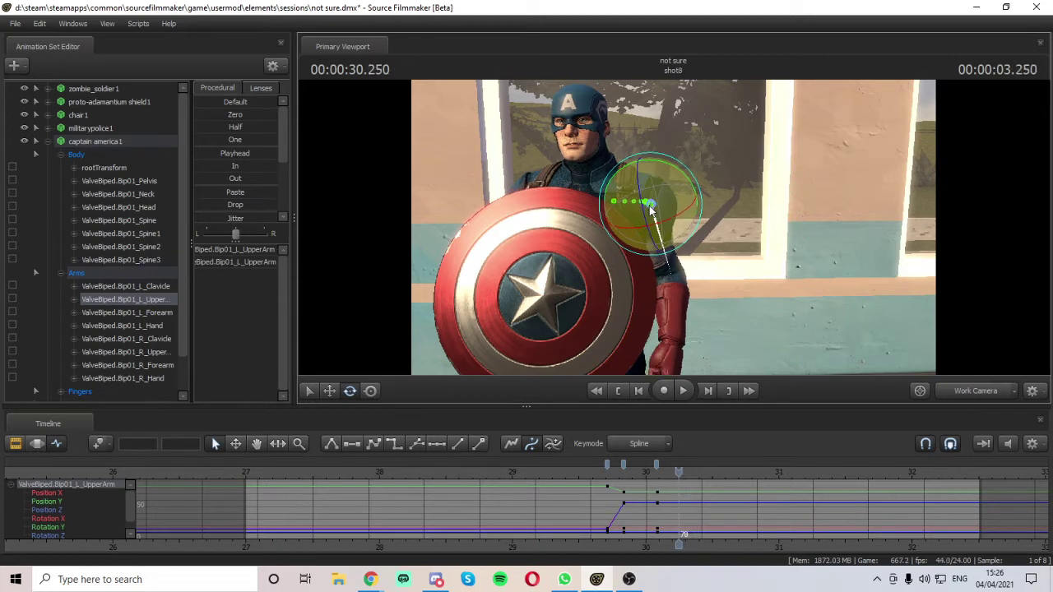
{"action": "key", "text": "Right"}
{"action": "key", "text": "Left"}
{"action": "key", "text": "Right"}
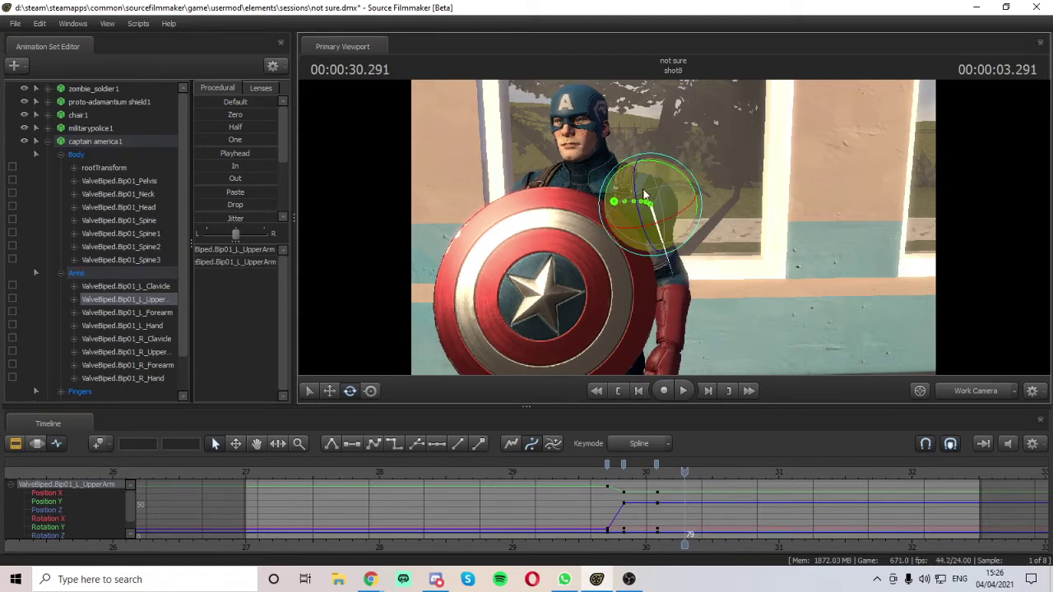
{"action": "left_click_drag", "start_coordinate": [647, 184], "coordinate": [668, 173]}
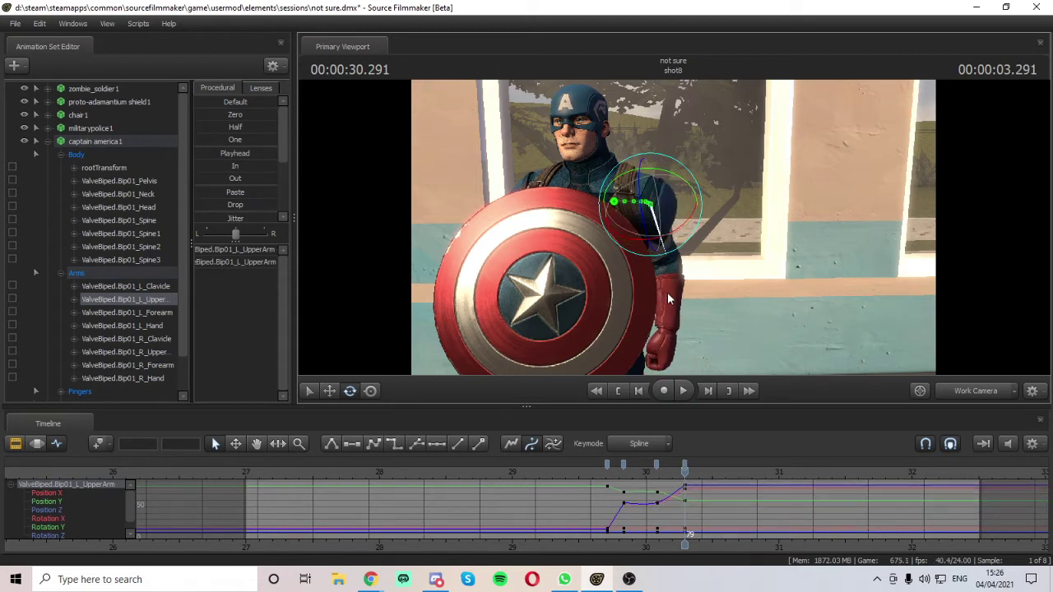
- Key ValveBiped.Bip01_L_Forearm at frame 74, and at frame 79 rotate the left forearm outward, away from the hip
{"action": "left_click_drag", "start_coordinate": [679, 468], "coordinate": [656, 468]}
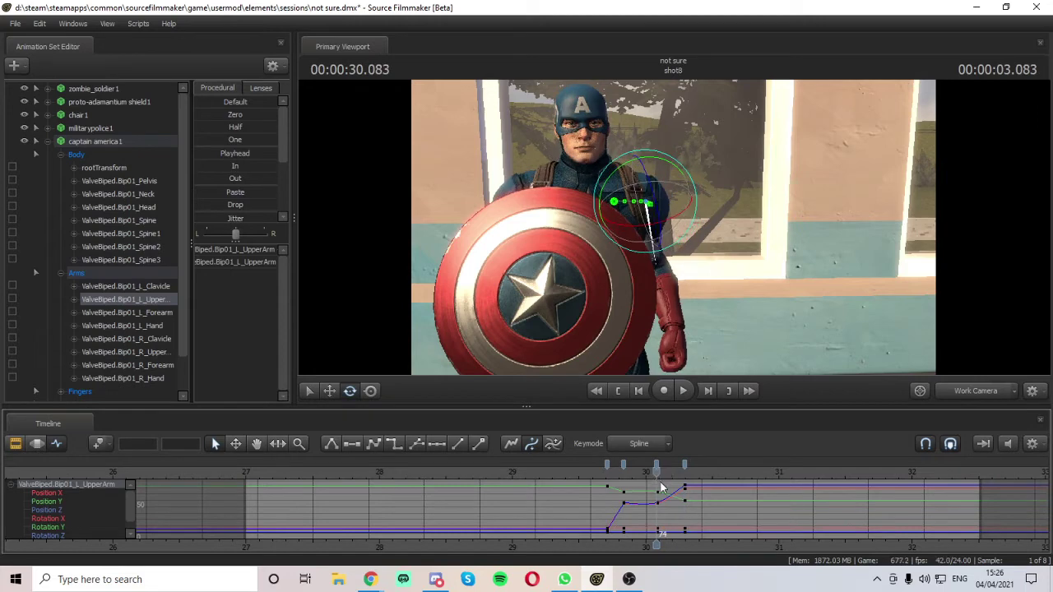
{"action": "left_click", "coordinate": [666, 288]}
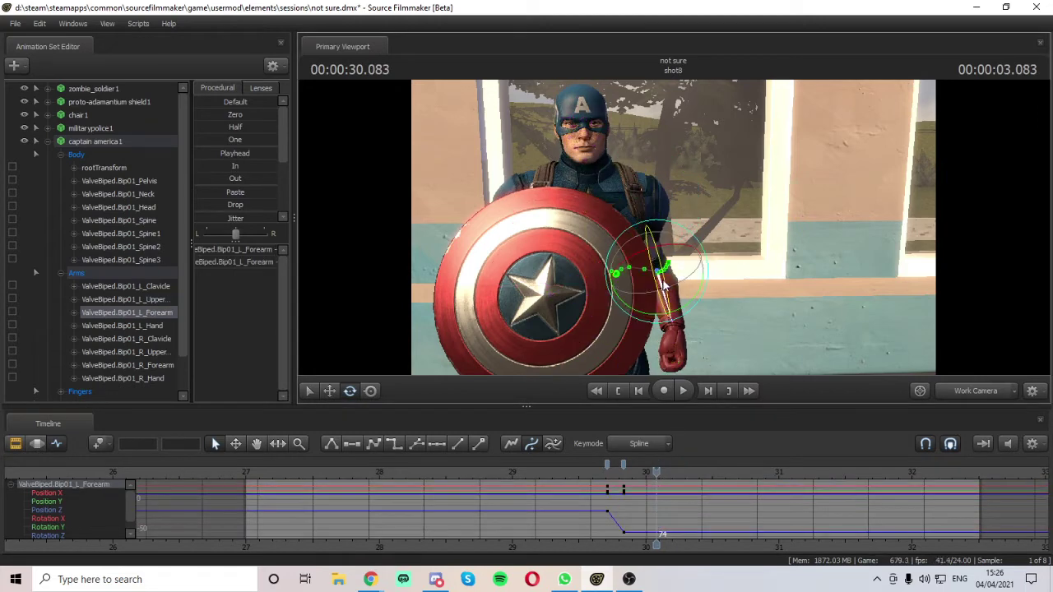
{"action": "key", "text": "m"}
{"action": "key", "text": "Right"}
{"action": "key", "text": "Right"}
{"action": "key", "text": "Right"}
{"action": "key", "text": "Right"}
{"action": "key", "text": "Right"}
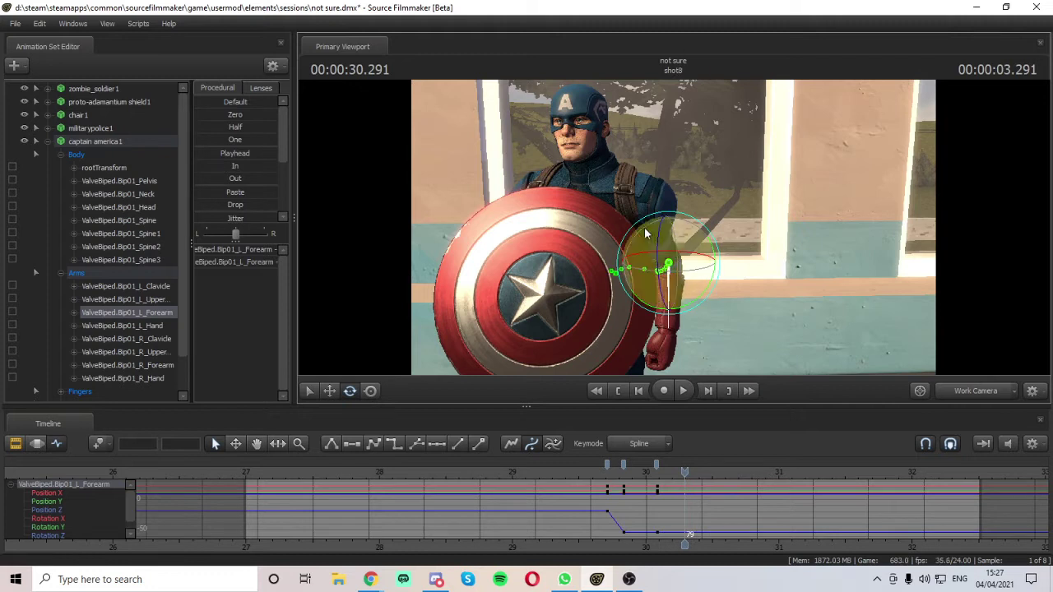
{"action": "left_click_drag", "start_coordinate": [689, 303], "coordinate": [672, 275]}
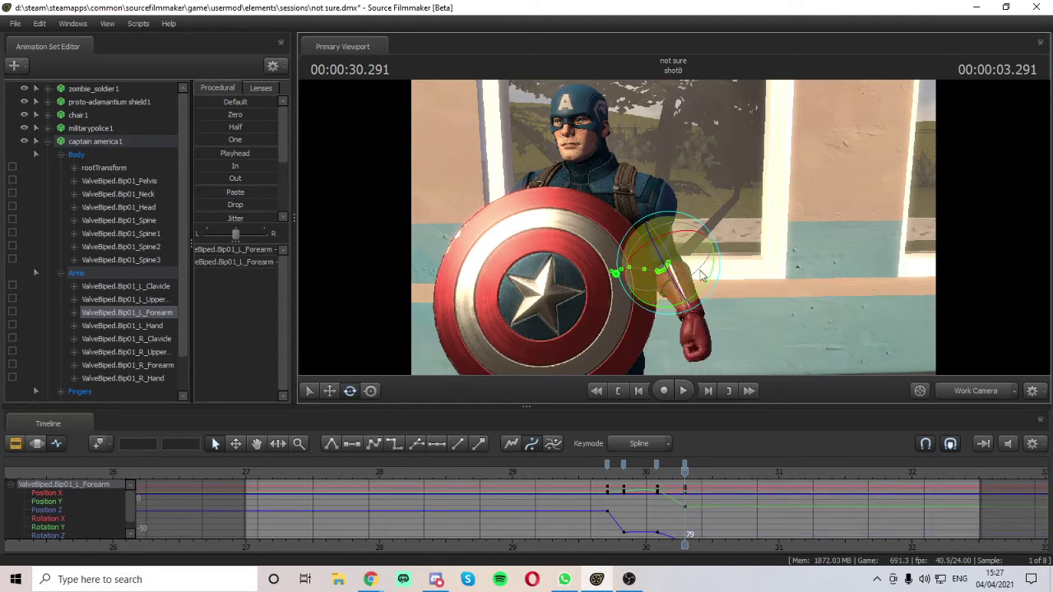
- Return to frame 74, view captain america1 from his right side and key ValveBiped.Bip01_R_UpperArm there
{"action": "key", "text": "Left"}
{"action": "key", "text": "Left"}
{"action": "key", "text": "Left"}
{"action": "key", "text": "Left"}
{"action": "key", "text": "Left"}
{"action": "key", "text": "Left"}
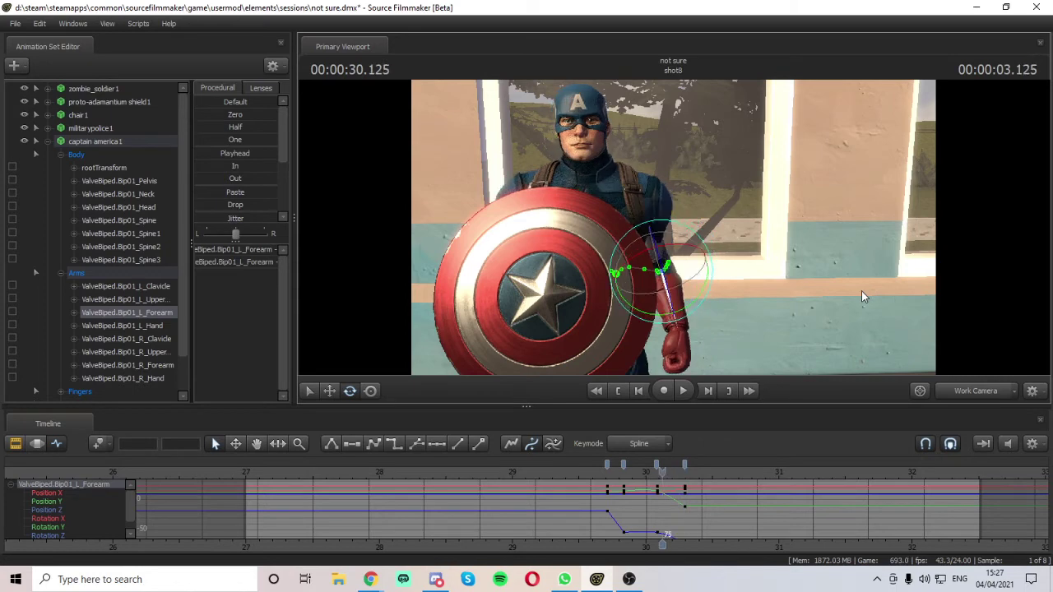
{"action": "key", "text": "Right"}
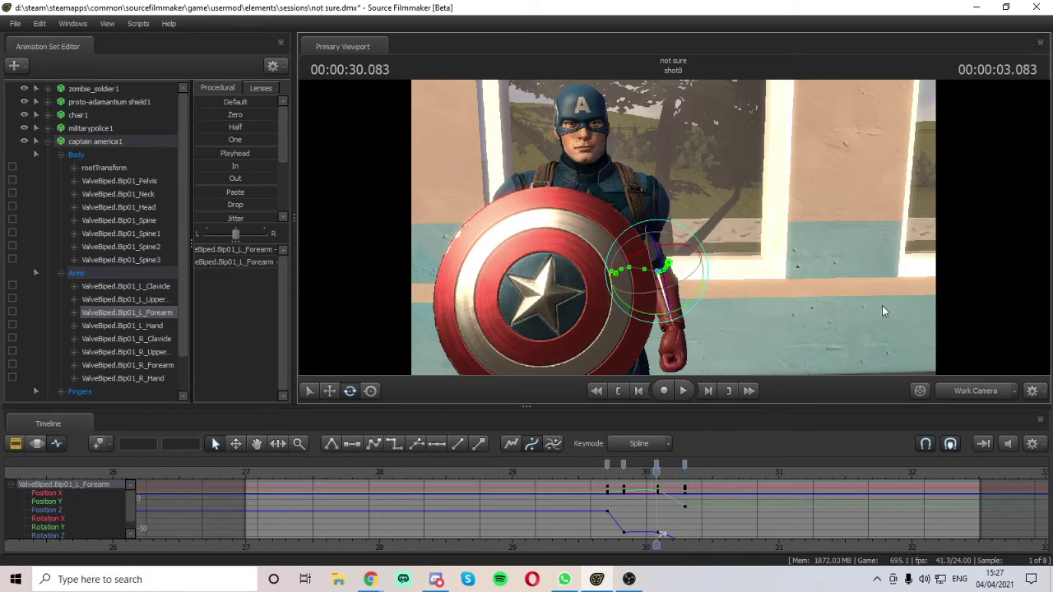
{"action": "left_click_drag", "start_coordinate": [882, 311], "coordinate": [815, 264]}
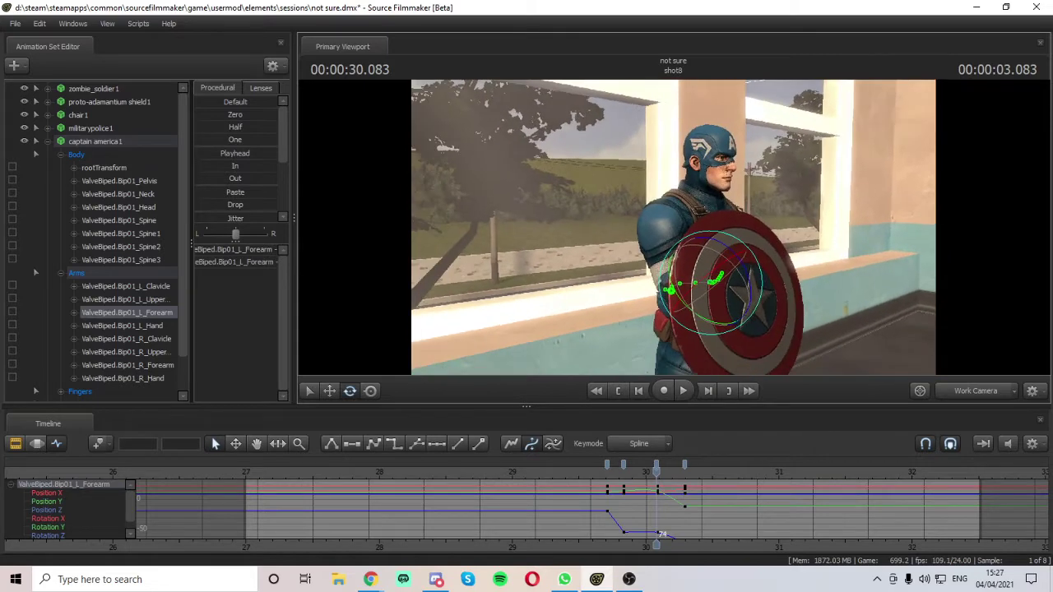
{"action": "left_click_drag", "start_coordinate": [761, 358], "coordinate": [753, 359]}
{"action": "key", "text": "ctrl"}
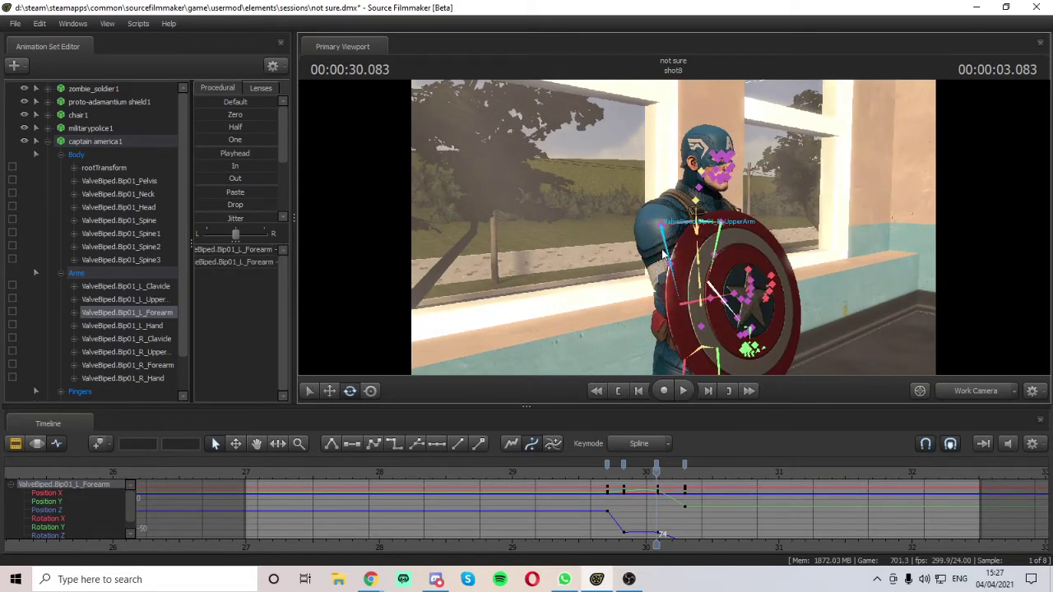
{"action": "left_click", "coordinate": [663, 253]}
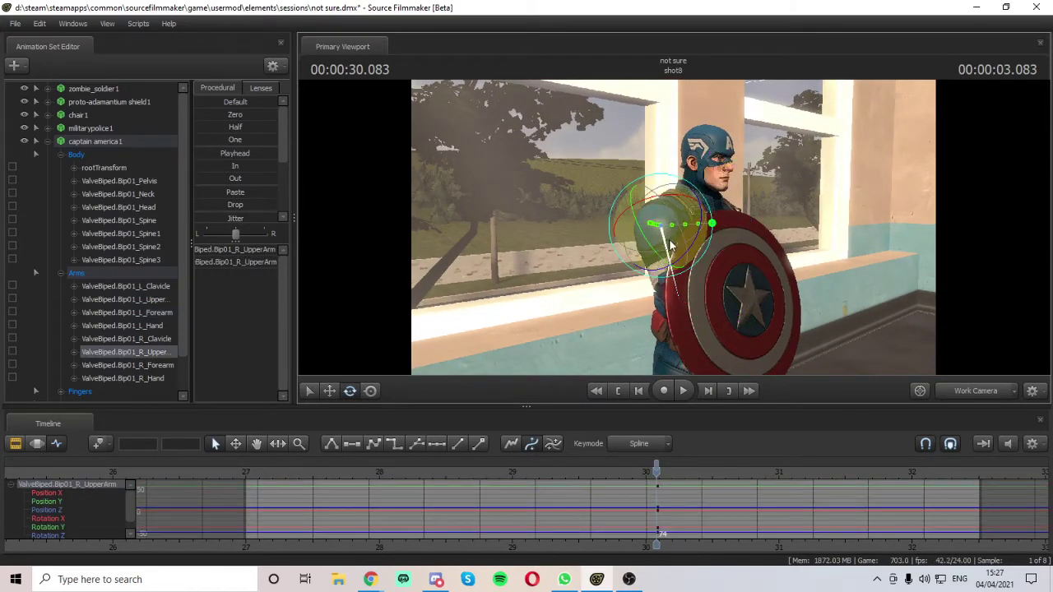
- At frame 79, rotate the right upper arm so that the elbow swings out away from the body
{"action": "key", "text": "Right"}
{"action": "key", "text": "Right"}
{"action": "key", "text": "Right"}
{"action": "key", "text": "Right"}
{"action": "key", "text": "Right"}
{"action": "key", "text": "Right"}
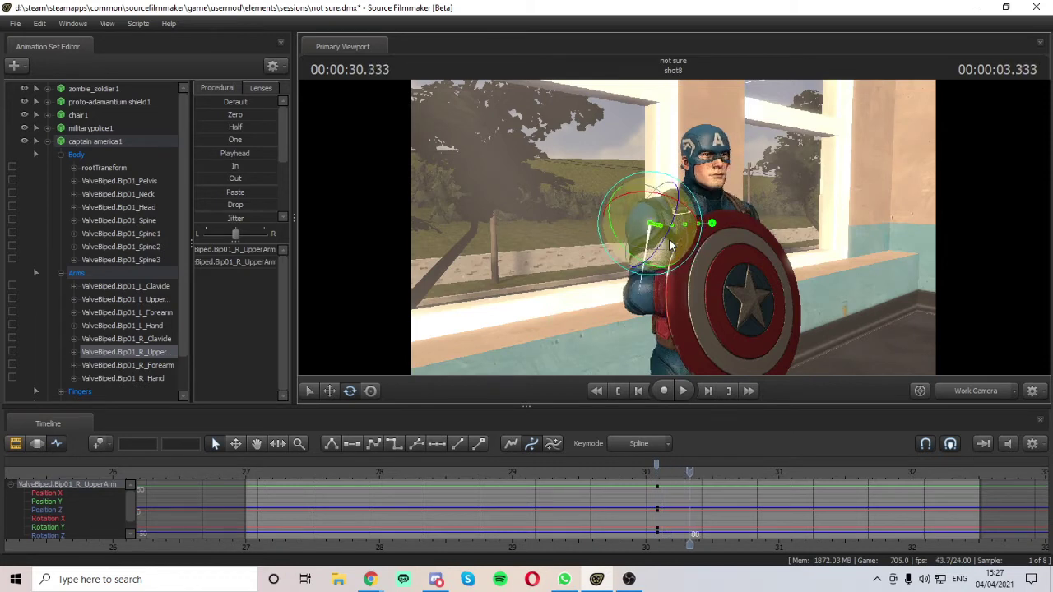
{"action": "key", "text": "Left"}
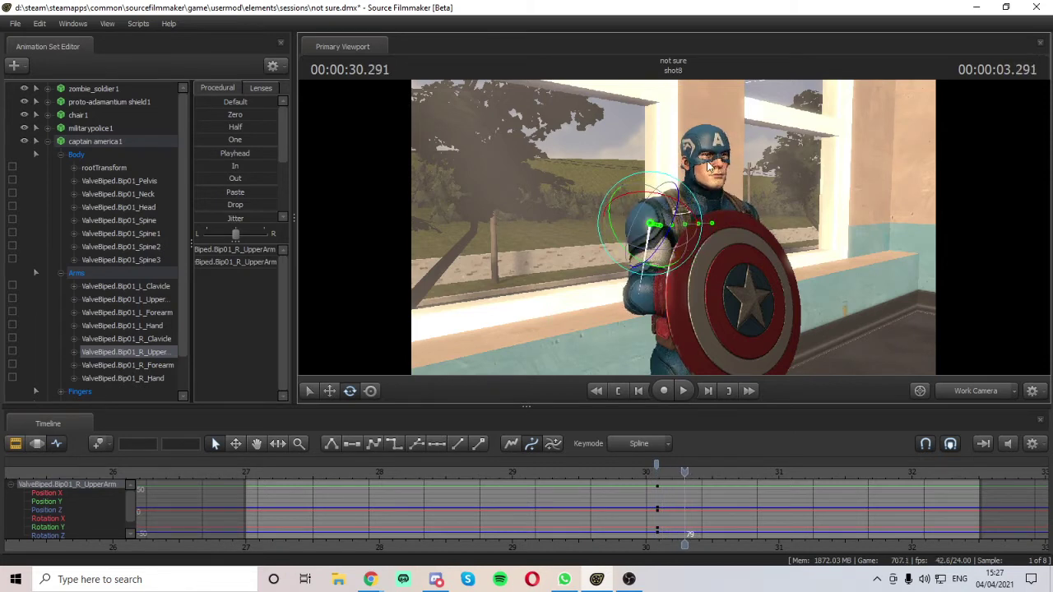
{"action": "left_click_drag", "start_coordinate": [624, 235], "coordinate": [617, 215]}
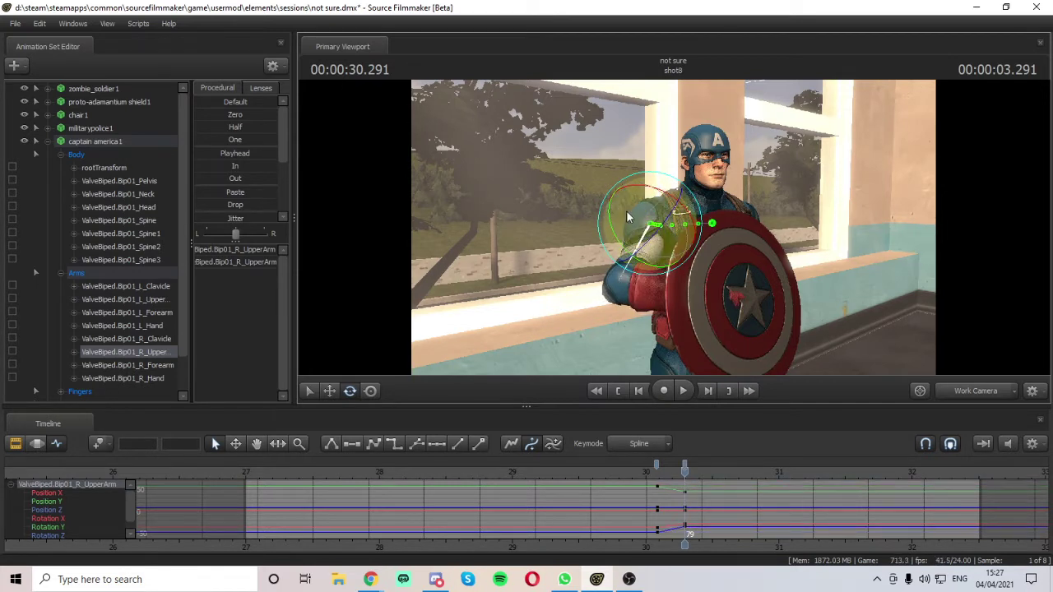
- Check the right upper arm's motion from frame 74, and key ValveBiped.Bip01_R_Forearm at that frame
{"action": "key", "text": "ctrl"}
{"action": "left_click", "coordinate": [663, 292]}
{"action": "left_click_drag", "start_coordinate": [681, 467], "coordinate": [662, 472]}
{"action": "key", "text": "Left"}
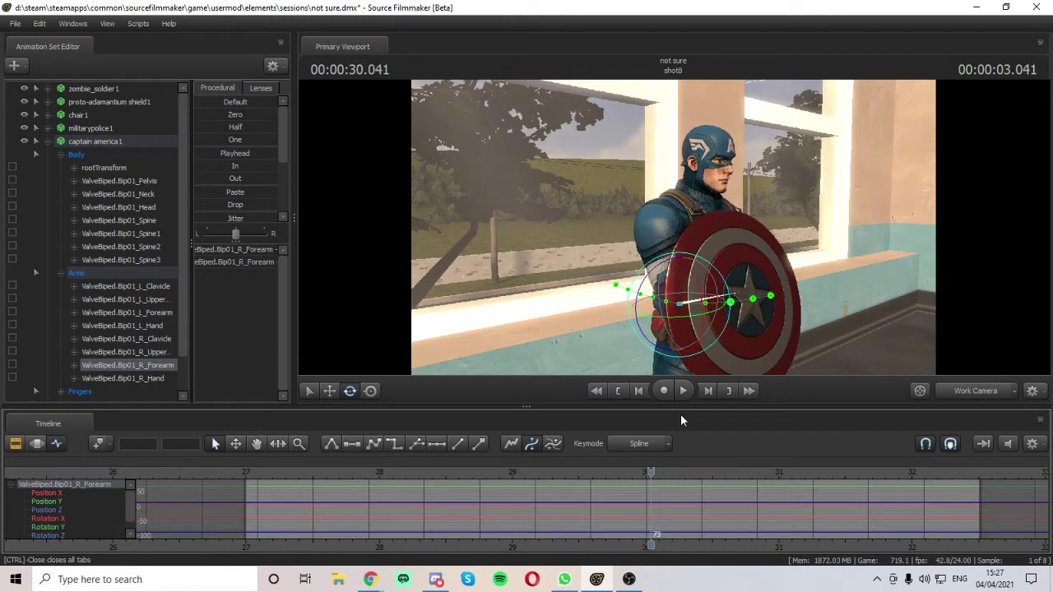
{"action": "key", "text": "ctrl"}
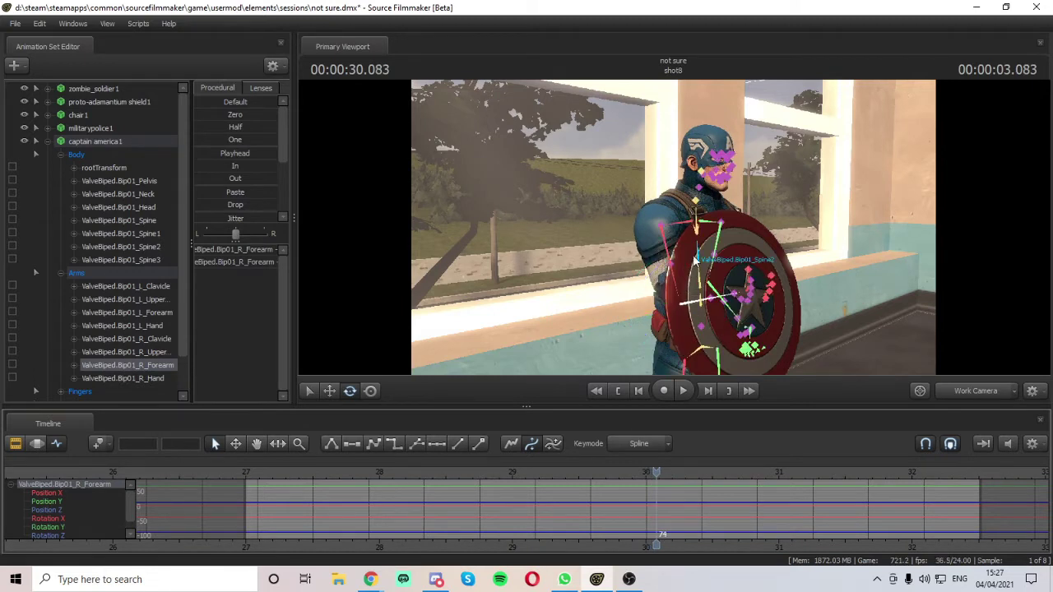
{"action": "left_click", "coordinate": [667, 254]}
{"action": "key", "text": "Right"}
{"action": "key", "text": "Right"}
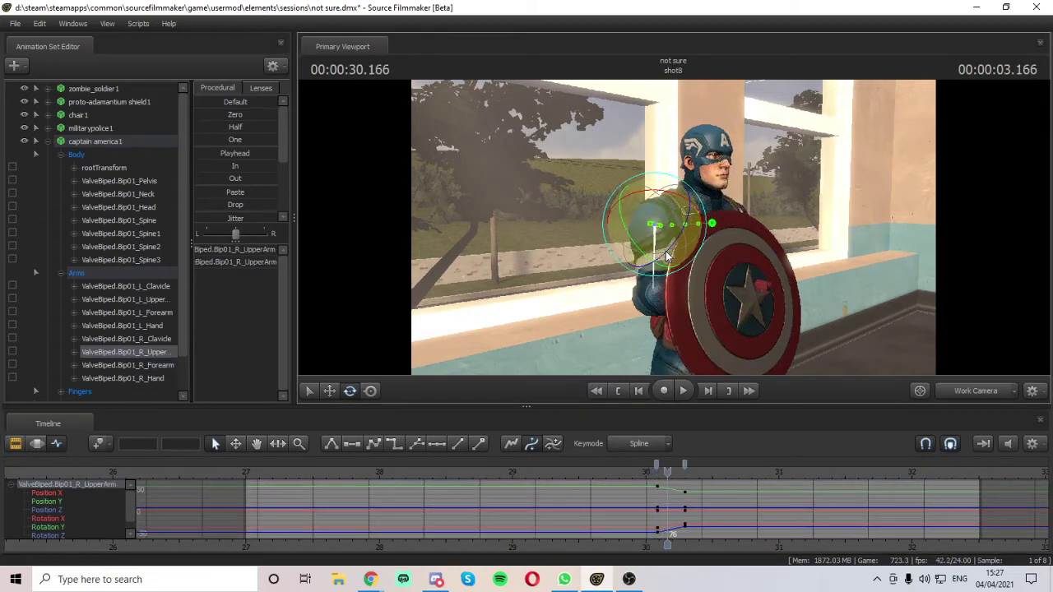
{"action": "key", "text": "Left"}
{"action": "key", "text": "Left"}
{"action": "key", "text": "ctrl"}
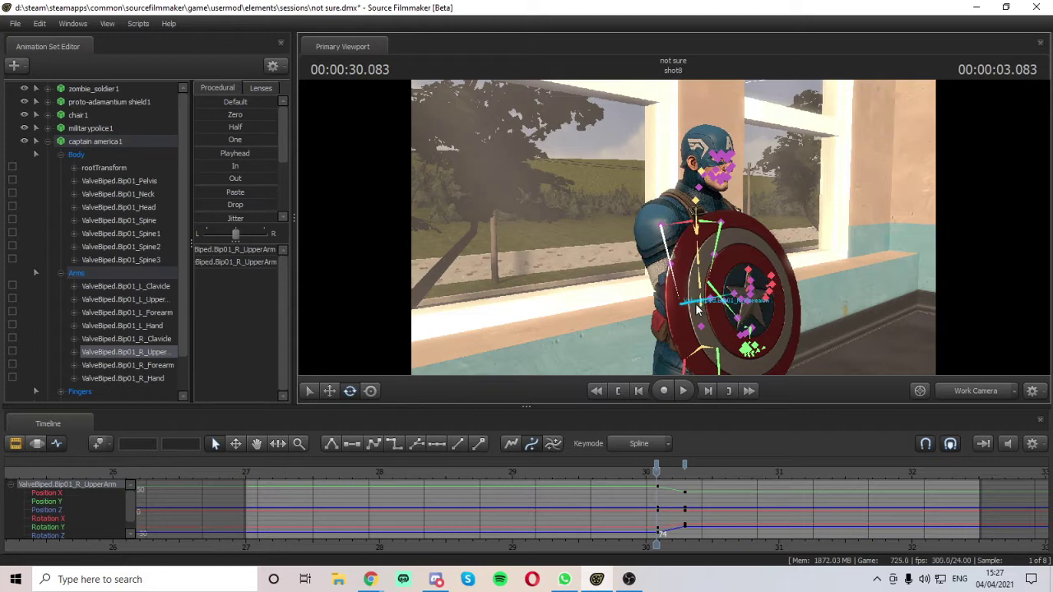
{"action": "left_click", "coordinate": [703, 318], "text": "ctrl"}
- At frame 79, rotate ValveBiped.Bip01_R_Forearm so that captain america1's right forearm hangs down beside his hip
{"action": "key", "text": "Right"}
{"action": "key", "text": "Right"}
{"action": "key", "text": "Right"}
{"action": "key", "text": "Right"}
{"action": "key", "text": "Right"}
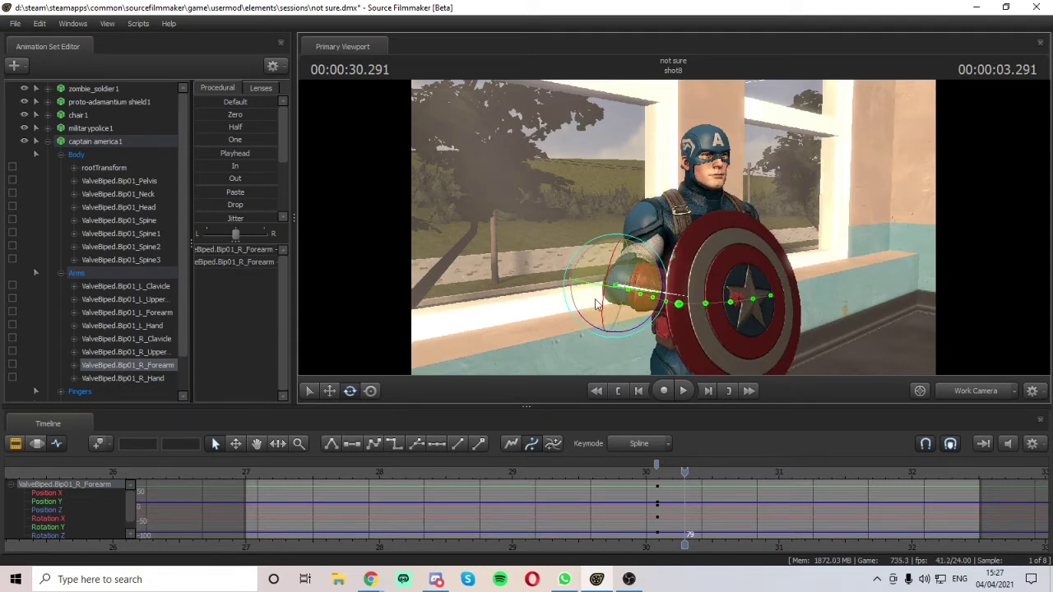
{"action": "left_click_drag", "start_coordinate": [576, 311], "coordinate": [575, 310]}
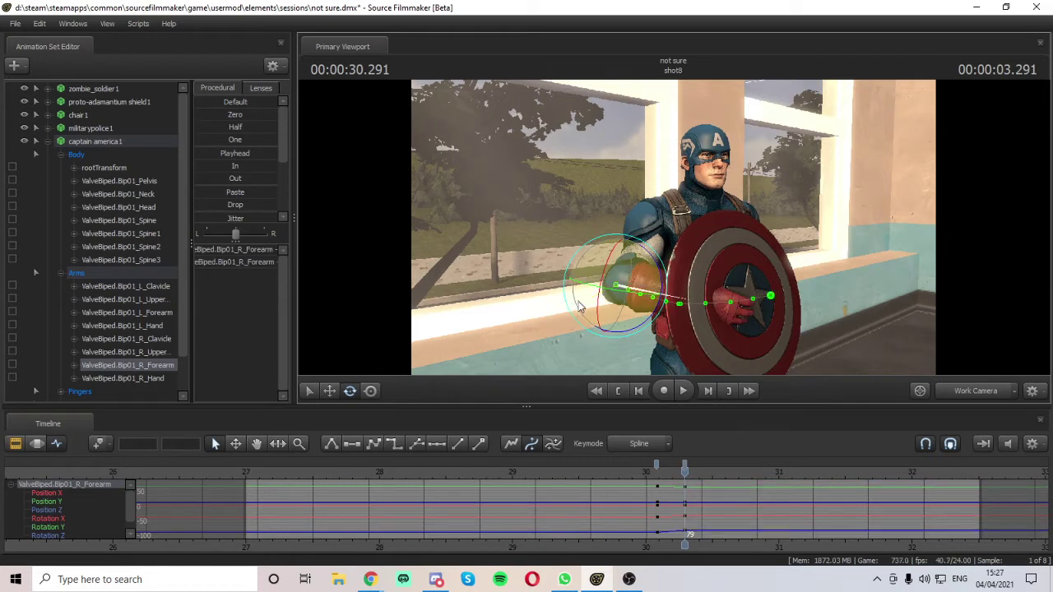
{"action": "left_click_drag", "start_coordinate": [579, 306], "coordinate": [656, 295]}
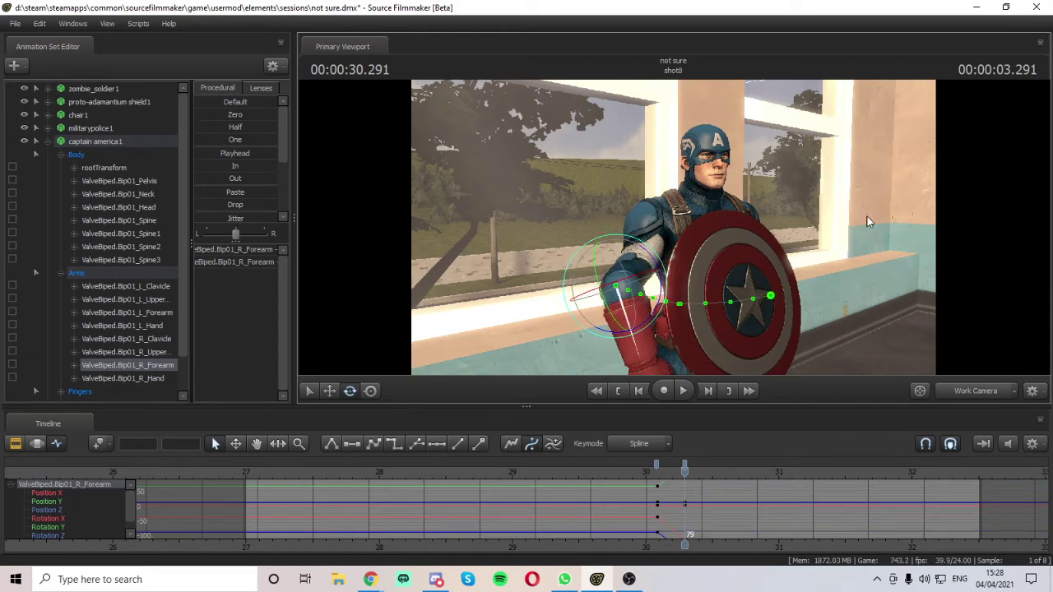
- Inspect the right arm from behind and fine-tune the forearm's rotation so the fist comes inward in front of the hip
{"action": "mouse_move", "coordinate": [868, 221]}
{"action": "left_mouse_down"}
{"action": "mouse_move", "coordinate": [691, 222]}
{"action": "mouse_move", "coordinate": [794, 234]}
{"action": "mouse_move", "coordinate": [868, 216]}
{"action": "left_mouse_up"}
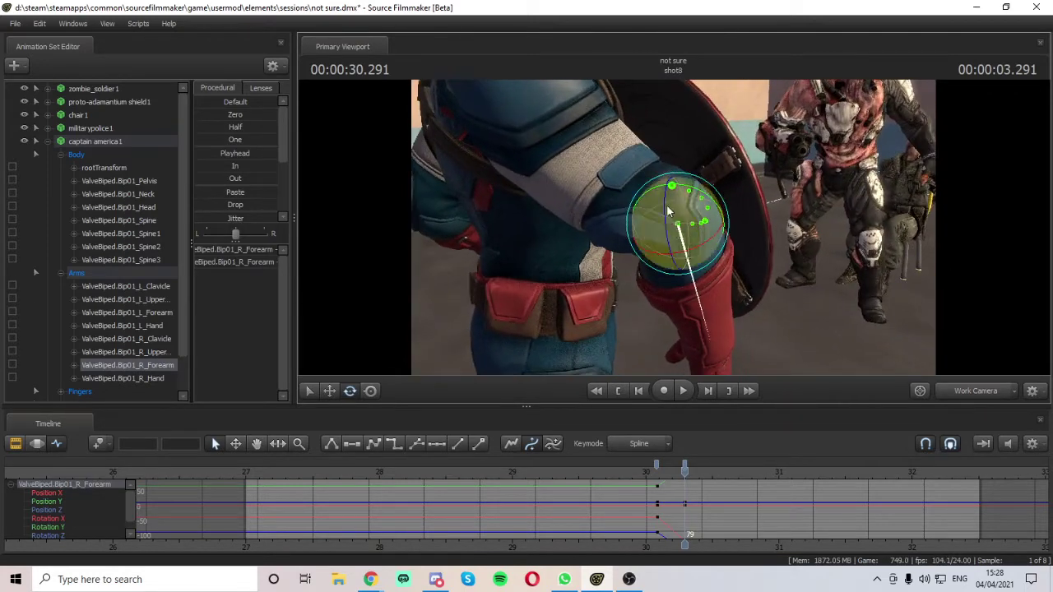
{"action": "mouse_move", "coordinate": [668, 212]}
{"action": "left_mouse_down"}
{"action": "mouse_move", "coordinate": [671, 243]}
{"action": "mouse_move", "coordinate": [673, 210]}
{"action": "mouse_move", "coordinate": [676, 224]}
{"action": "mouse_move", "coordinate": [680, 216]}
{"action": "left_mouse_up"}
{"action": "left_click_drag", "start_coordinate": [616, 274], "coordinate": [616, 274]}
{"action": "left_click", "coordinate": [953, 392]}
{"action": "left_click", "coordinate": [955, 391]}
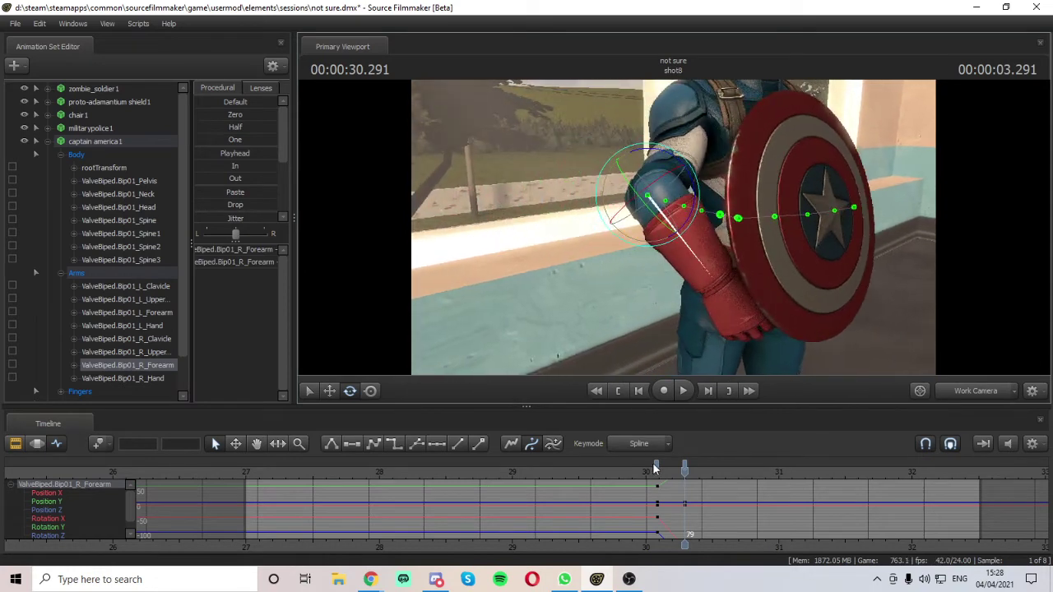
- Return to frame 74 and key ValveBiped.Bip01_R_Thigh there
{"action": "left_click_drag", "start_coordinate": [683, 470], "coordinate": [656, 470]}
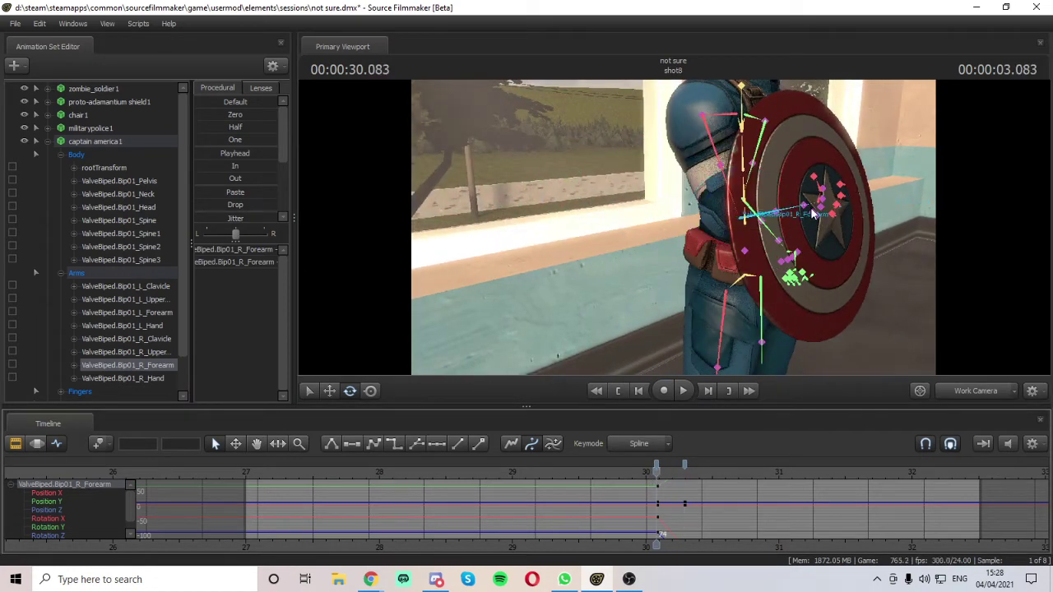
{"action": "left_click_drag", "start_coordinate": [440, 214], "coordinate": [440, 213]}
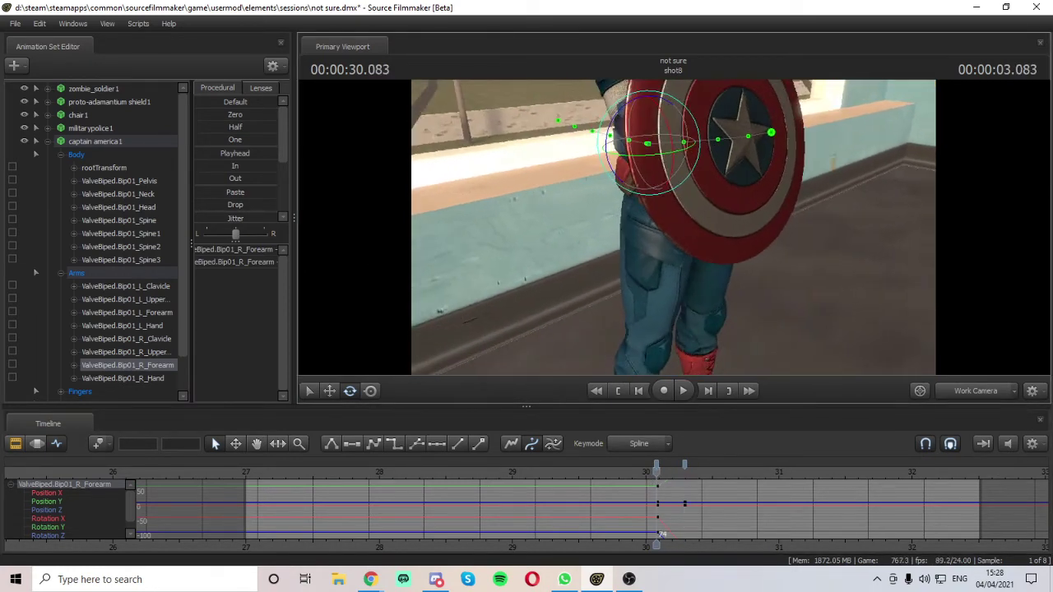
{"action": "key", "text": "ctrl"}
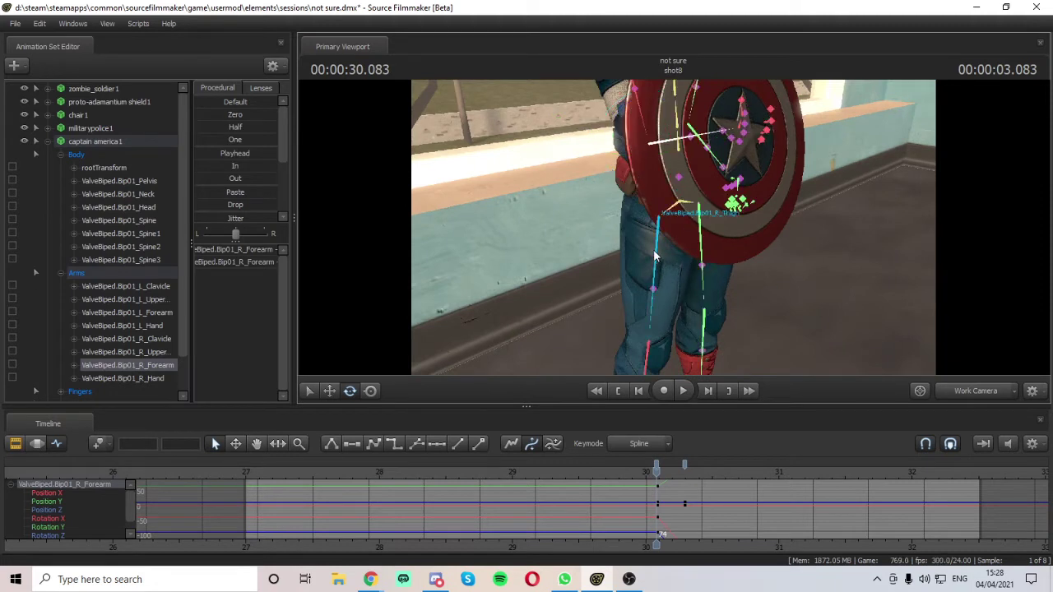
{"action": "left_click", "coordinate": [656, 256], "text": "ctrl"}
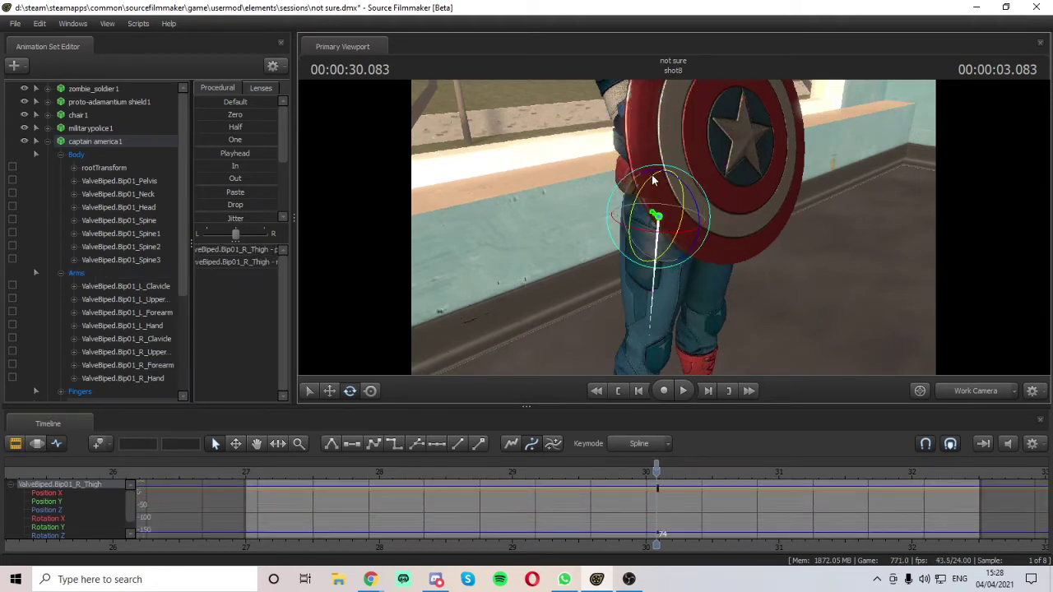
- At frame 79, rotate the right thigh so that the leg swings outward into a wide stance
{"action": "key", "text": "Right"}
{"action": "key", "text": "Right"}
{"action": "key", "text": "Right"}
{"action": "key", "text": "Right"}
{"action": "key", "text": "Right"}
{"action": "key", "text": "Right"}
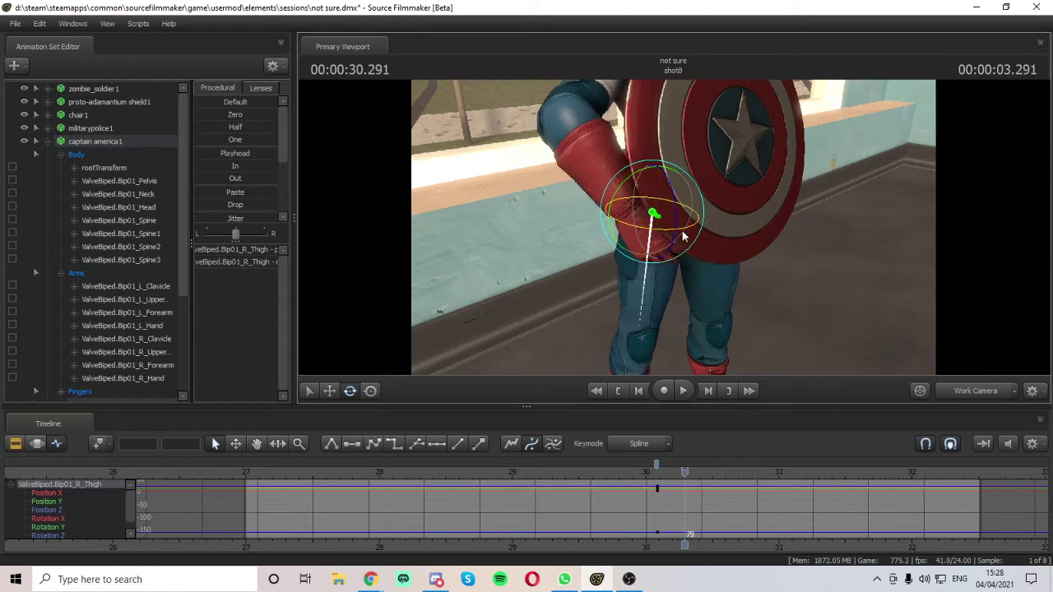
{"action": "left_click_drag", "start_coordinate": [679, 235], "coordinate": [656, 237]}
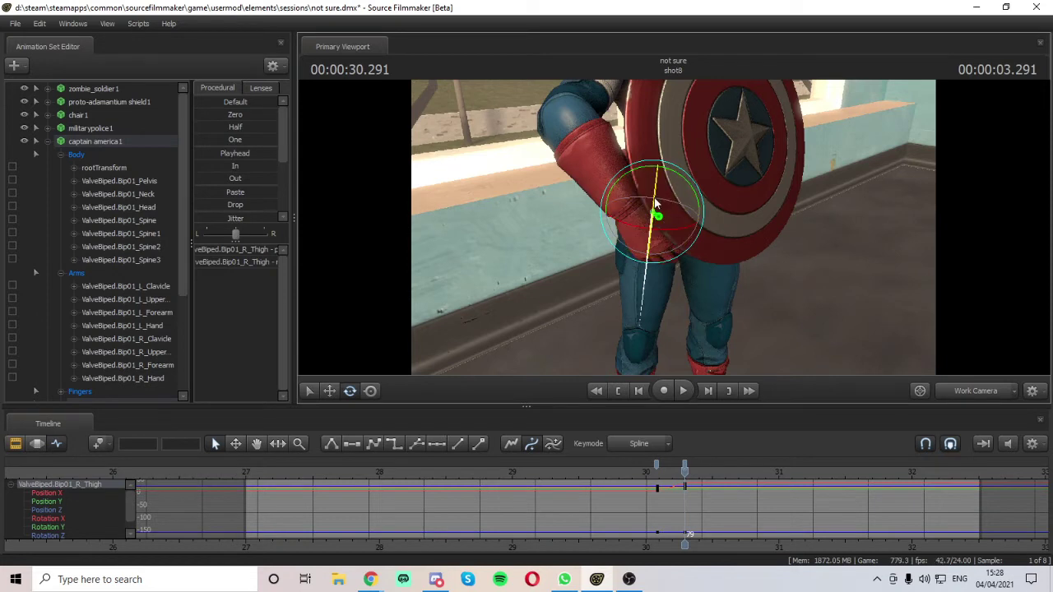
{"action": "left_click_drag", "start_coordinate": [655, 203], "coordinate": [674, 304]}
- View the legs from the front, return to frame 74 and key ValveBiped.Bip01_R_Calf there
{"action": "left_click", "coordinate": [803, 218]}
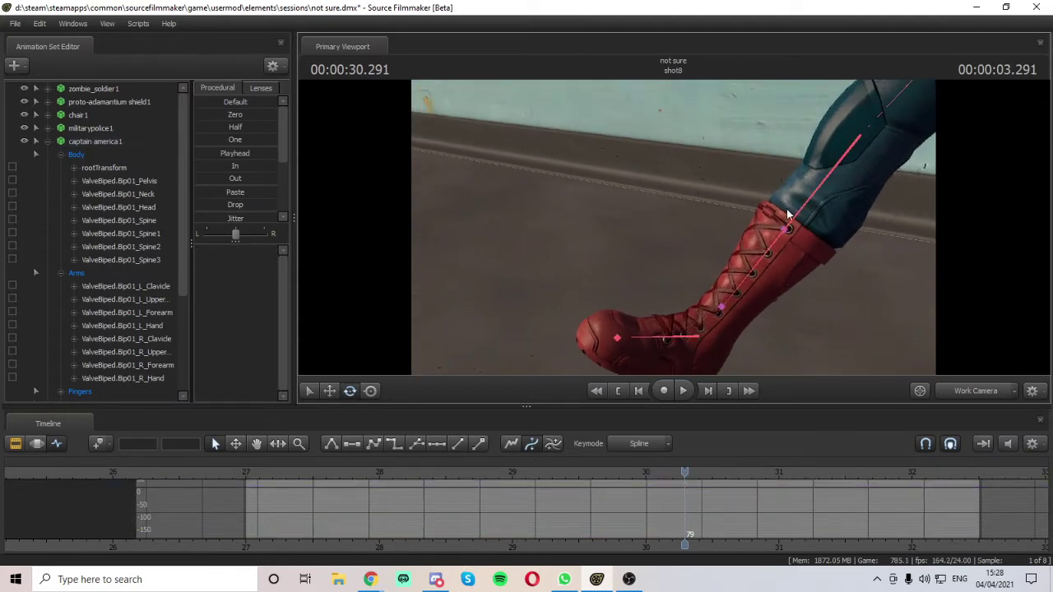
{"action": "left_click_drag", "start_coordinate": [731, 205], "coordinate": [727, 168]}
{"action": "left_click", "coordinate": [747, 166]}
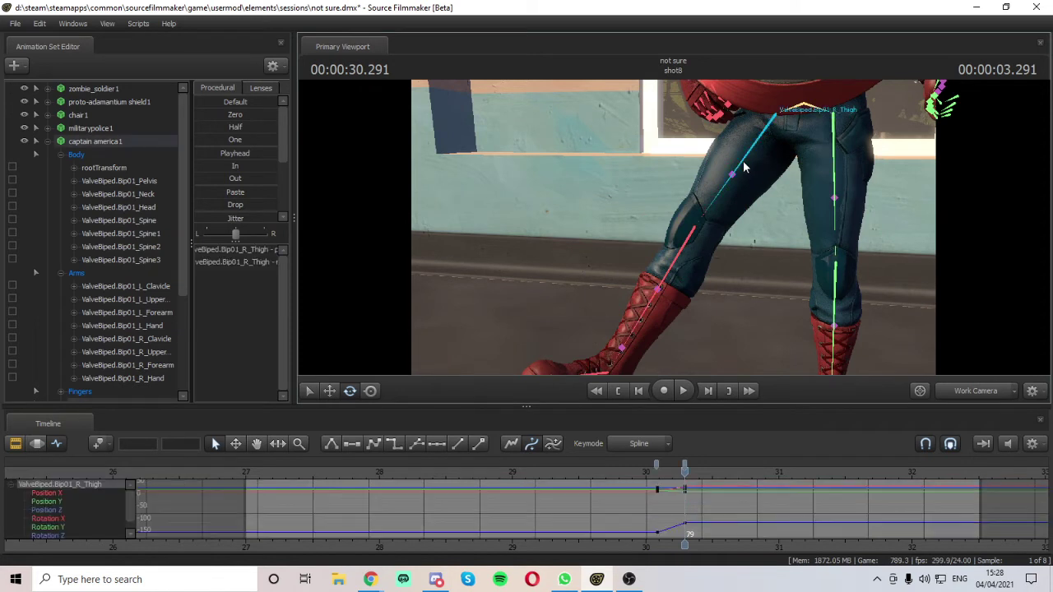
{"action": "key", "text": "Left"}
{"action": "key", "text": "Left"}
{"action": "key", "text": "Left"}
{"action": "key", "text": "Left"}
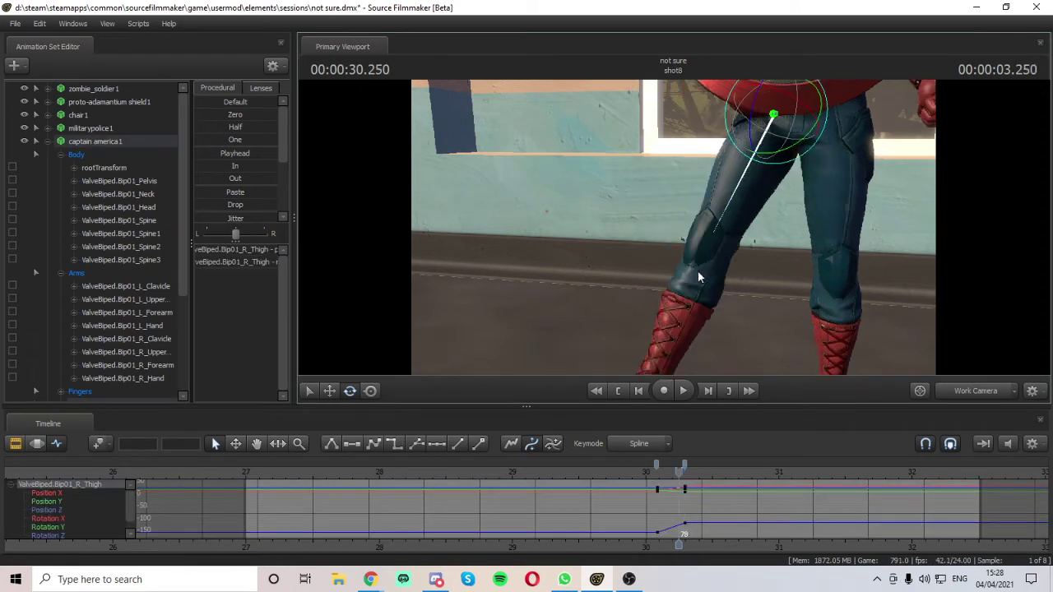
{"action": "key", "text": "Left"}
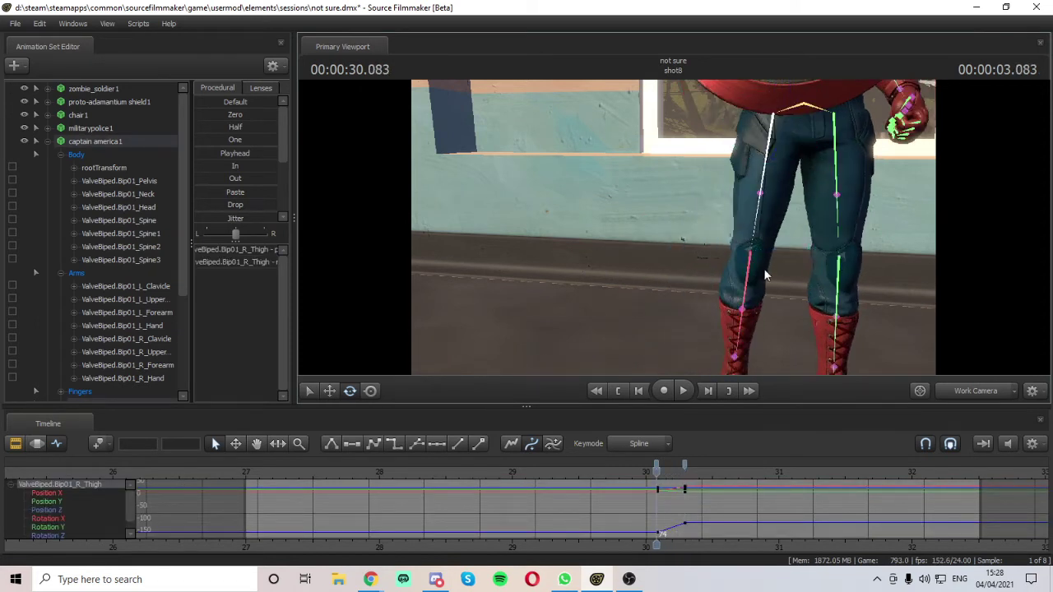
{"action": "left_click", "coordinate": [750, 264]}
- At frame 79, rotate the right calf to bend the knee and bring the lower leg close to vertical
{"action": "key", "text": "Right"}
{"action": "key", "text": "Right"}
{"action": "key", "text": "Right"}
{"action": "key", "text": "Right"}
{"action": "key", "text": "Right"}
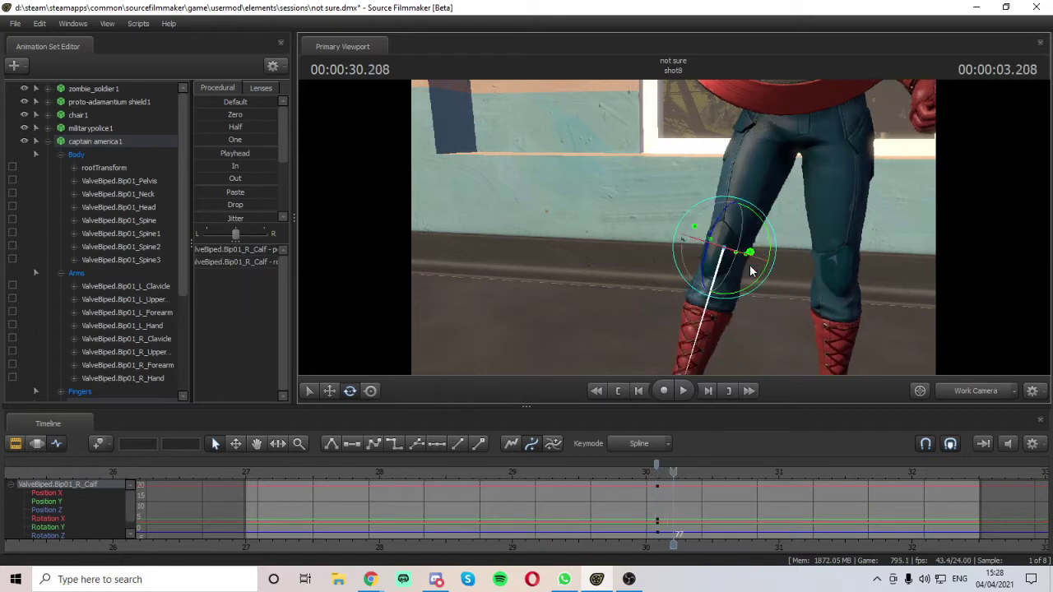
{"action": "key", "text": "Left"}
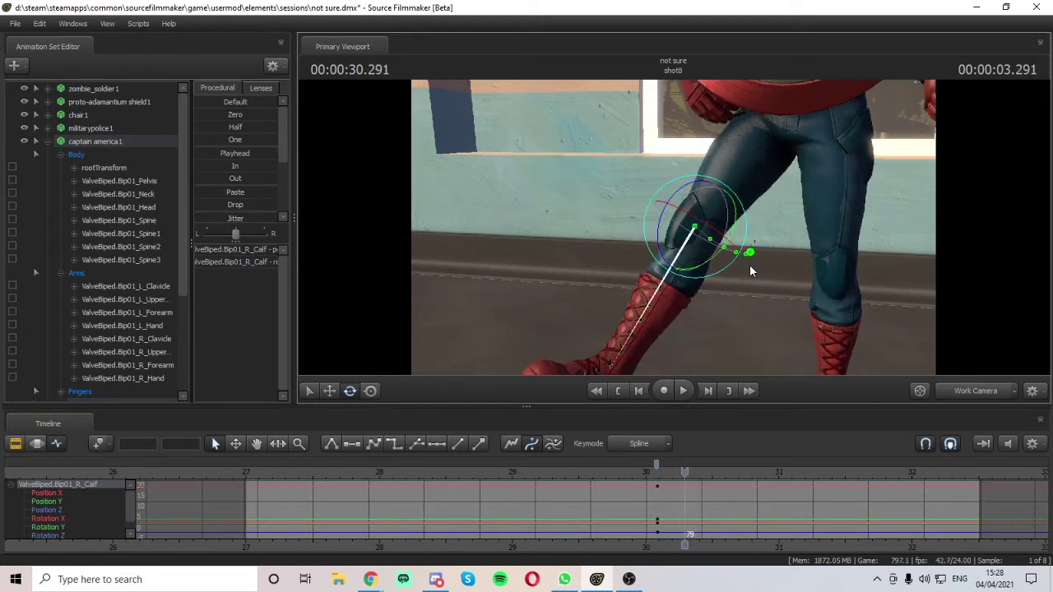
{"action": "left_click_drag", "start_coordinate": [718, 223], "coordinate": [673, 230]}
{"action": "left_click_drag", "start_coordinate": [632, 164], "coordinate": [624, 161]}
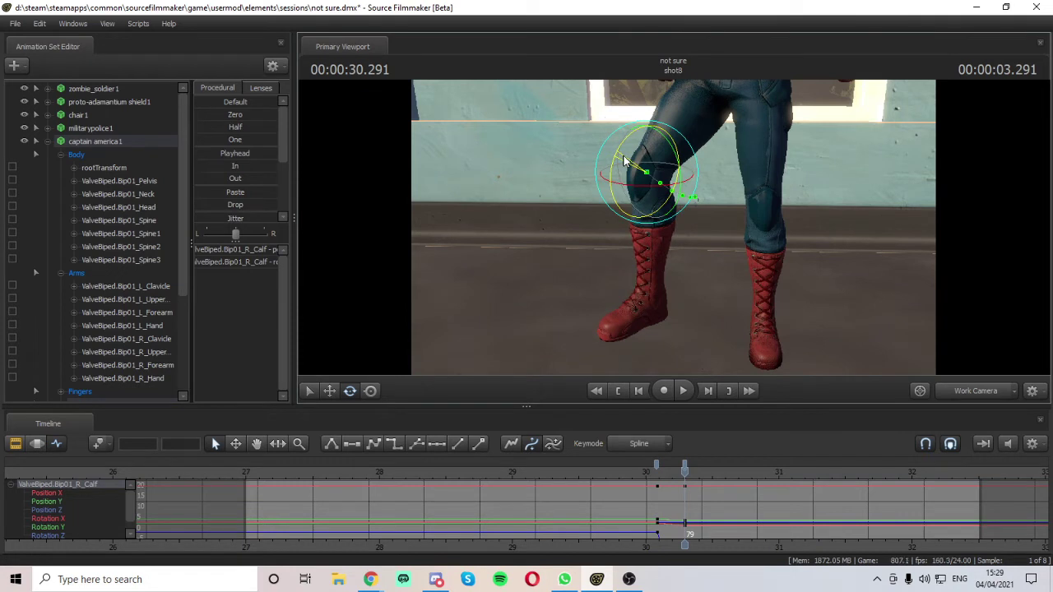
{"action": "left_click_drag", "start_coordinate": [624, 160], "coordinate": [629, 168]}
- Swing the right thigh further outward and rotate the right calf back to nearly vertical under the knee
{"action": "left_click", "coordinate": [694, 136]}
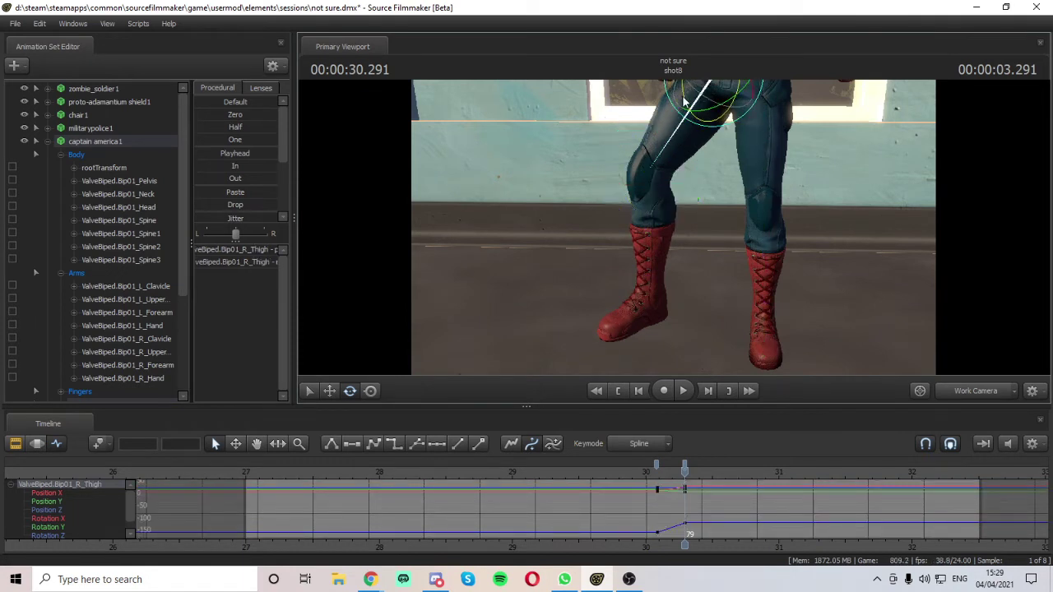
{"action": "left_click_drag", "start_coordinate": [684, 96], "coordinate": [671, 112]}
{"action": "left_click", "coordinate": [628, 194], "text": "ctrl"}
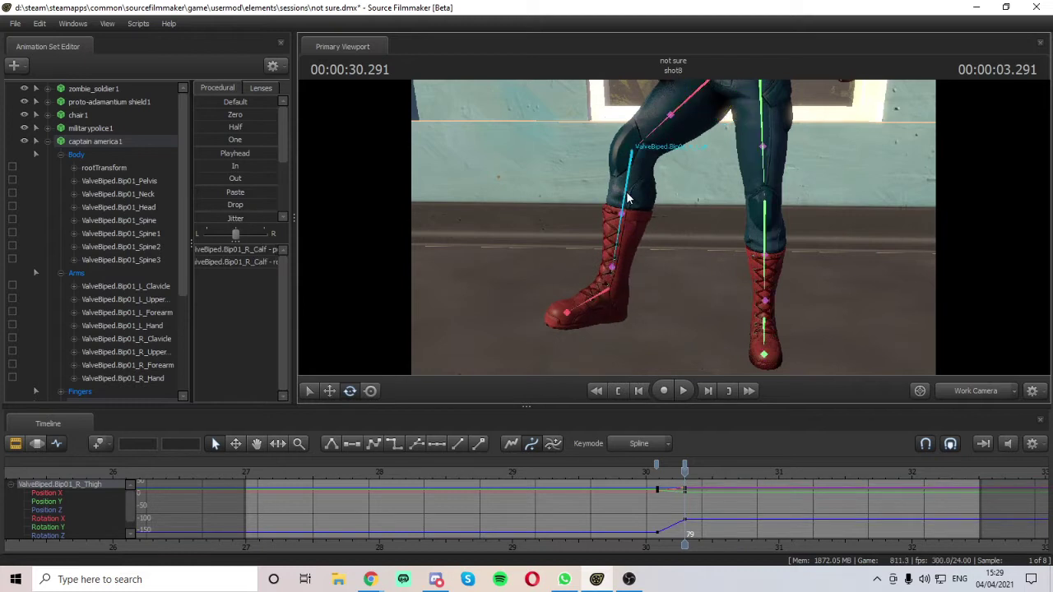
{"action": "left_click_drag", "start_coordinate": [624, 167], "coordinate": [614, 218]}
- Select ValveBiped.Bip01_R_Foot and key it at frame 74
{"action": "left_click", "coordinate": [631, 283], "text": "ctrl"}
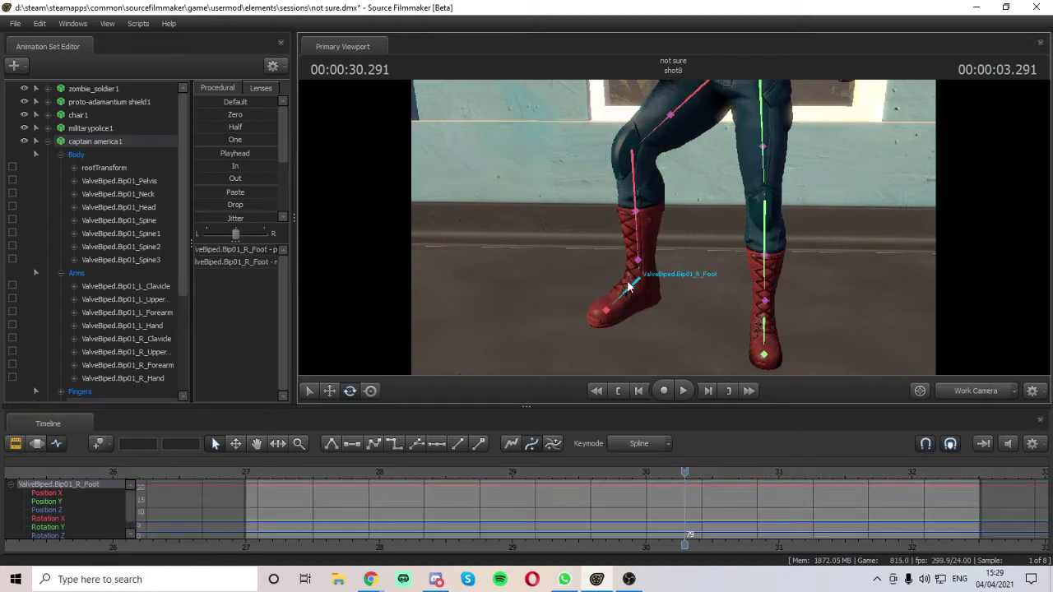
{"action": "key", "text": "Left"}
{"action": "key", "text": "Left"}
{"action": "key", "text": "Left"}
{"action": "key", "text": "Left"}
{"action": "key", "text": "Left"}
{"action": "key", "text": "Left"}
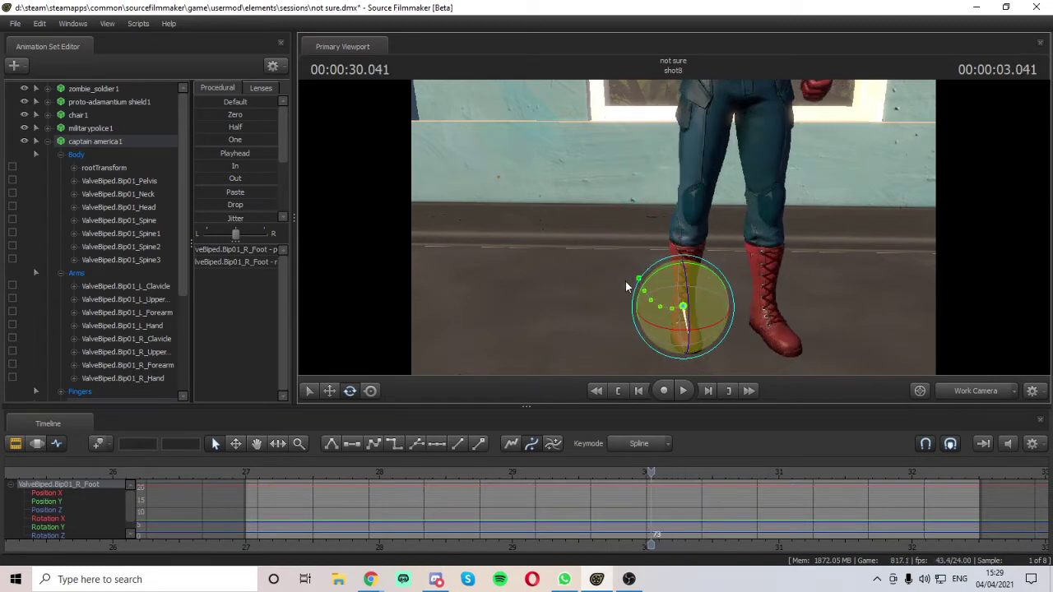
{"action": "key", "text": "Right"}
{"action": "key", "text": "Right"}
{"action": "key", "text": "Left"}
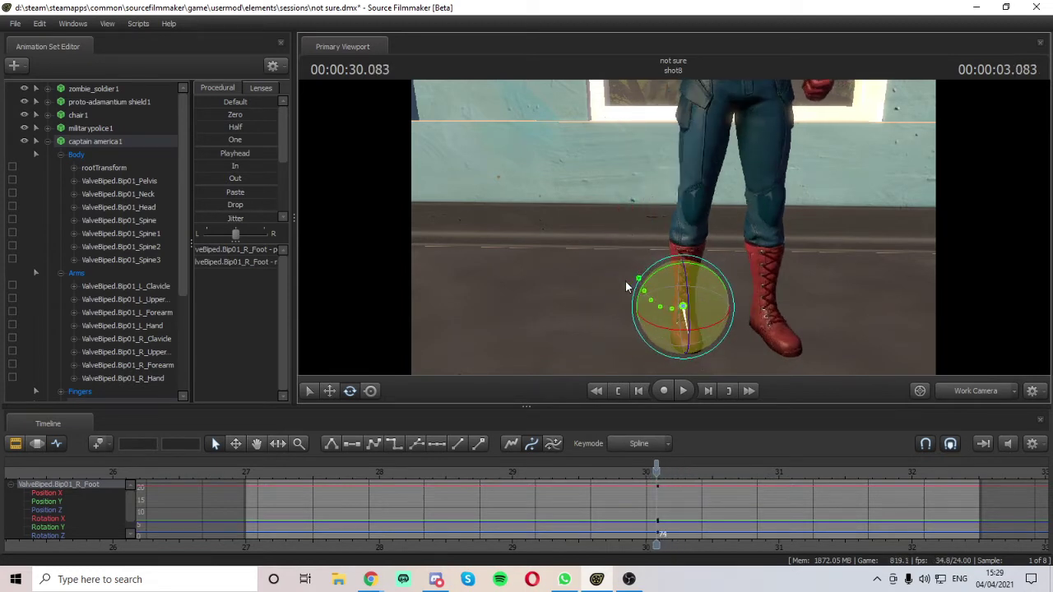
- At frame 79, rotate the right foot so that its toes turn slightly inward and down
{"action": "key", "text": "Right"}
{"action": "key", "text": "Right"}
{"action": "key", "text": "Right"}
{"action": "key", "text": "Right"}
{"action": "key", "text": "Right"}
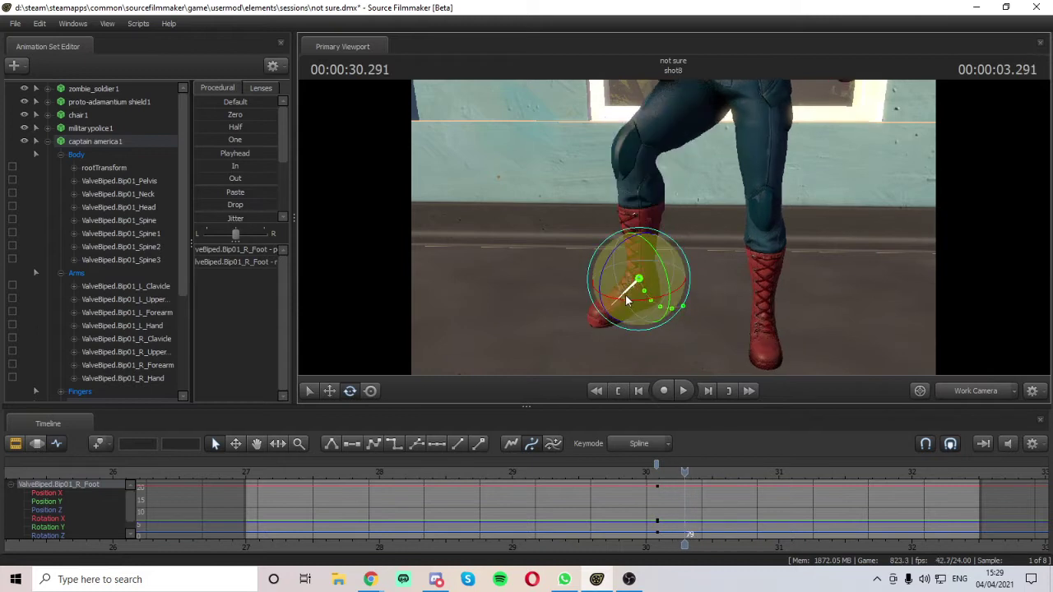
{"action": "mouse_move", "coordinate": [626, 301]}
{"action": "left_mouse_down"}
{"action": "mouse_move", "coordinate": [652, 306]}
{"action": "mouse_move", "coordinate": [634, 292]}
{"action": "left_mouse_up"}
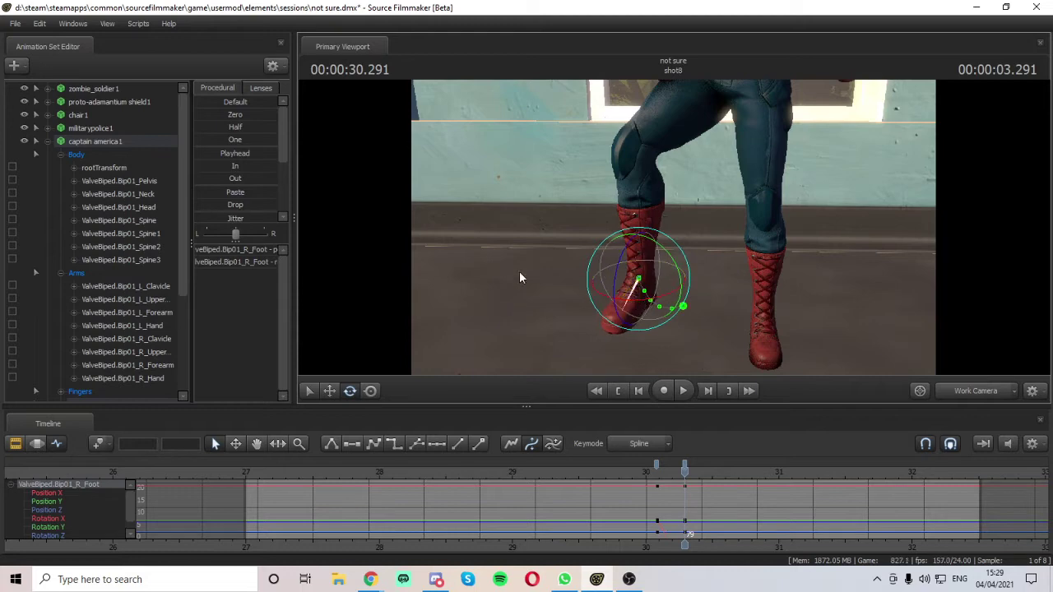
- Reframe both legs, return to frame 74 and key ValveBiped.Bip01_L_Thigh there
{"action": "mouse_move", "coordinate": [725, 244]}
{"action": "left_mouse_down"}
{"action": "mouse_move", "coordinate": [709, 212]}
{"action": "mouse_move", "coordinate": [696, 250]}
{"action": "mouse_move", "coordinate": [749, 251]}
{"action": "mouse_move", "coordinate": [740, 236]}
{"action": "left_mouse_up"}
{"action": "key", "text": "s"}
{"action": "key", "text": "w"}
{"action": "key", "text": "ctrl"}
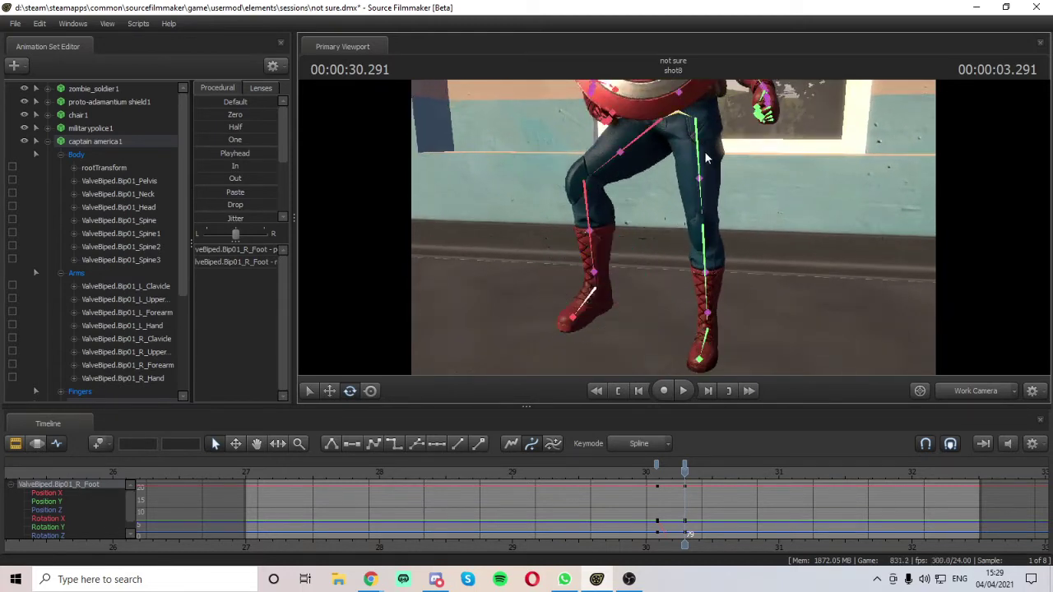
{"action": "left_click", "coordinate": [587, 298]}
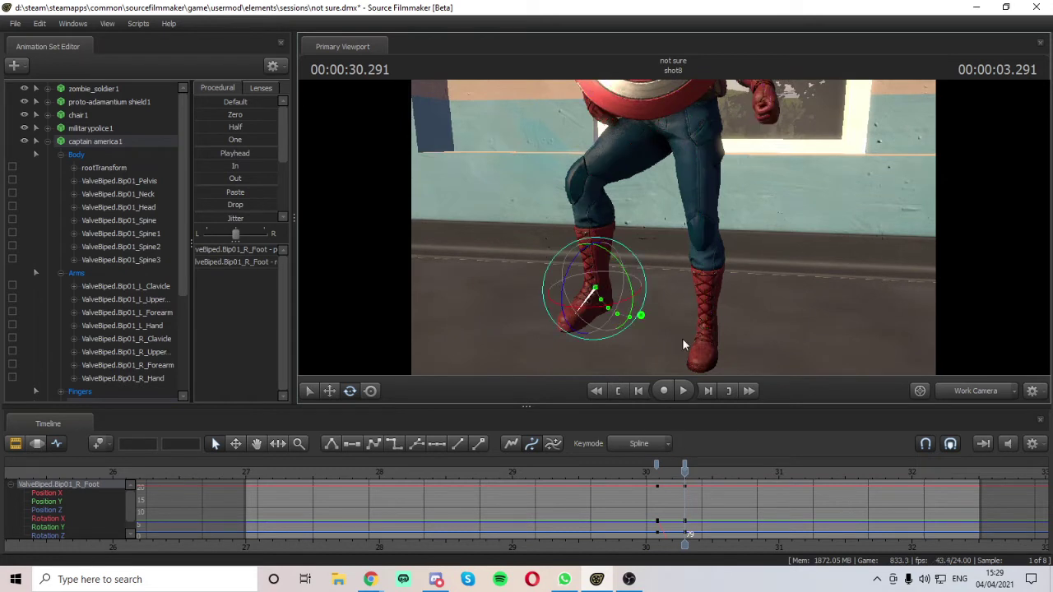
{"action": "key", "text": "Left"}
{"action": "key", "text": "Left"}
{"action": "key", "text": "Left"}
{"action": "key", "text": "Left"}
{"action": "key", "text": "Left"}
{"action": "key", "text": "ctrl"}
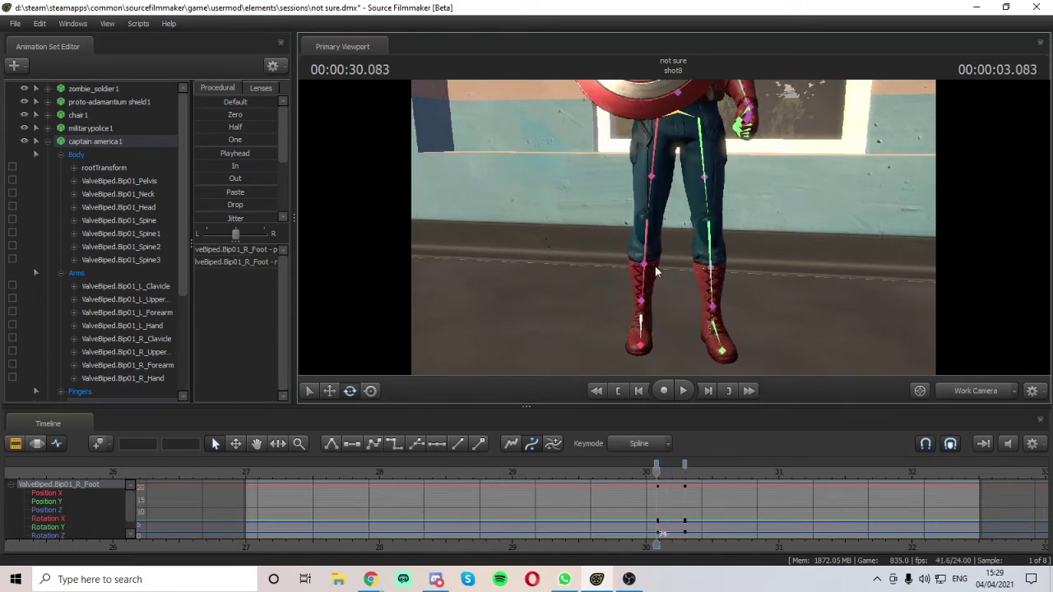
{"action": "left_click", "coordinate": [704, 153]}
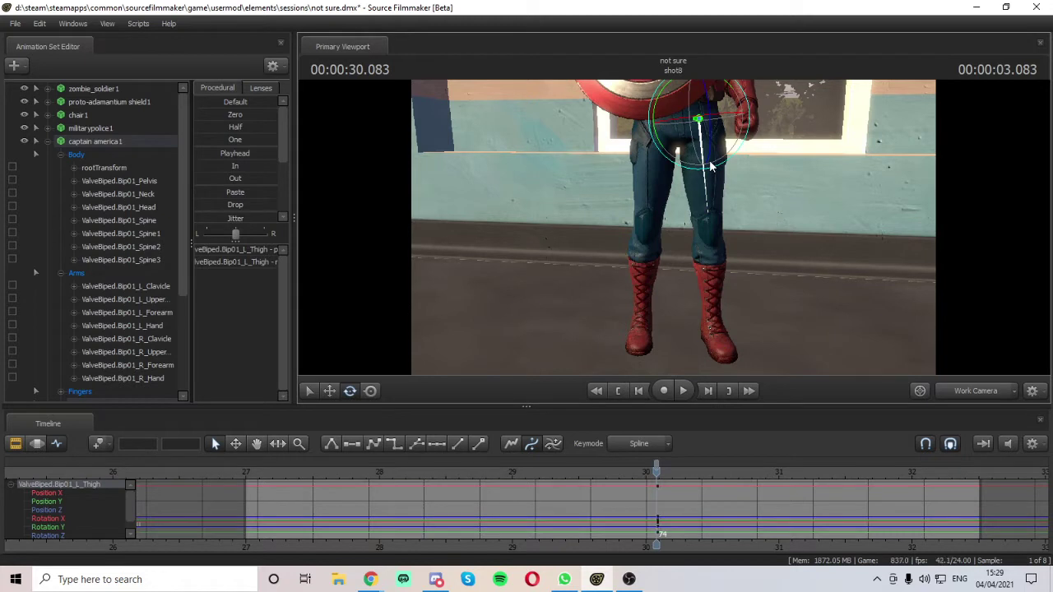
- At frame 79, rotate the left thigh outward and slightly forward to widen the stance
{"action": "key", "text": "Right"}
{"action": "key", "text": "Right"}
{"action": "key", "text": "Right"}
{"action": "key", "text": "Right"}
{"action": "key", "text": "Right"}
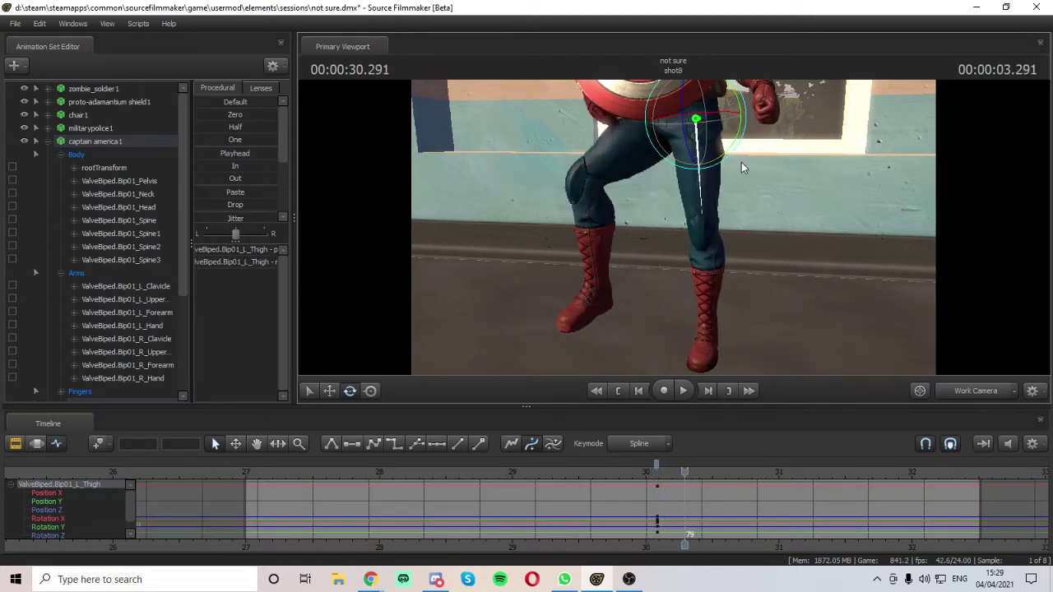
{"action": "left_click_drag", "start_coordinate": [729, 89], "coordinate": [717, 92]}
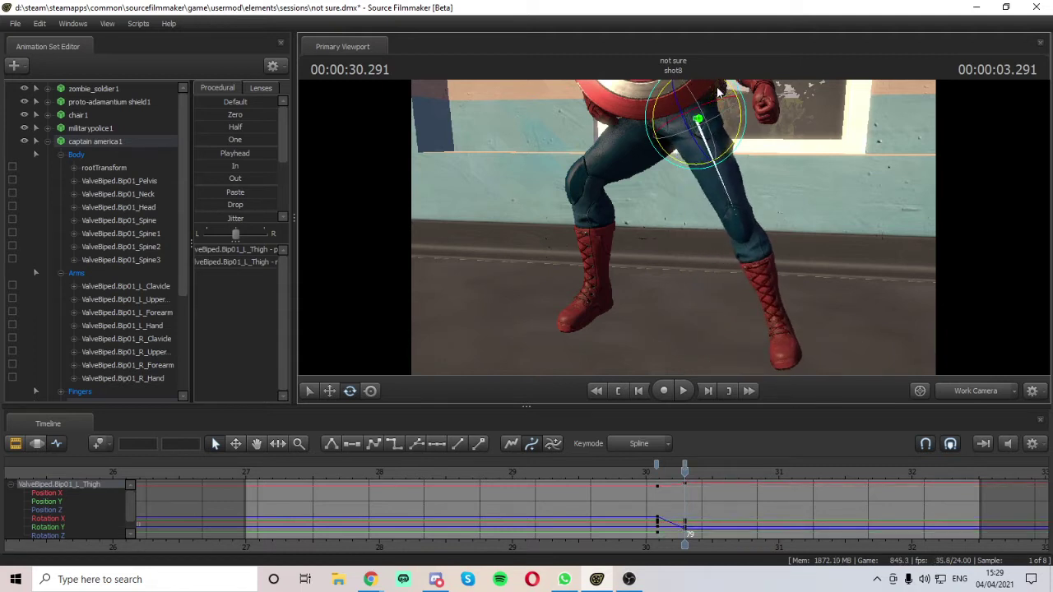
{"action": "left_click_drag", "start_coordinate": [686, 114], "coordinate": [681, 102]}
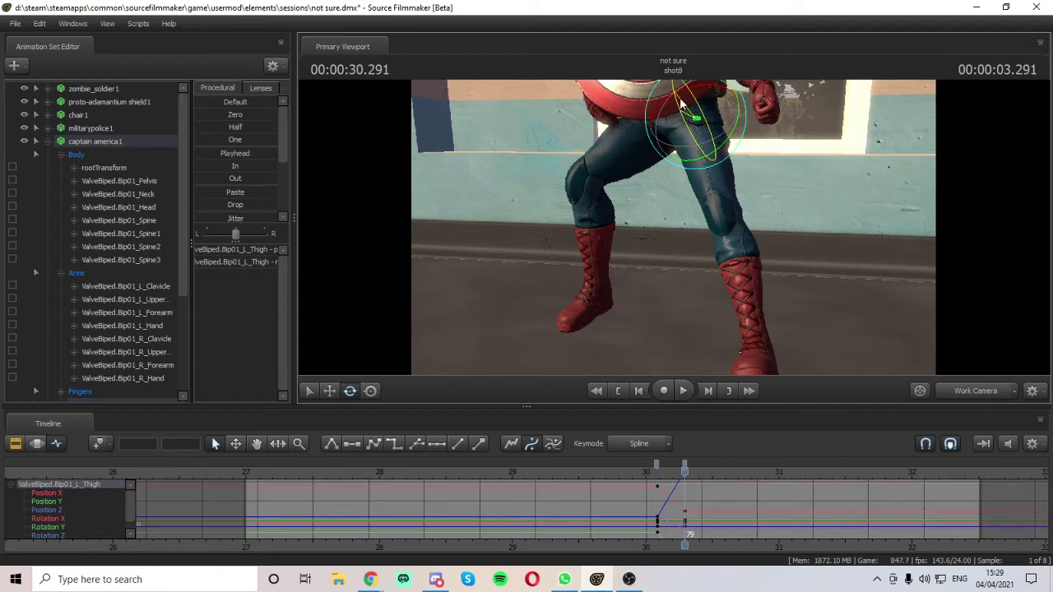
- Select ValveBiped.Bip01_L_Calf and key it at frame 74
{"action": "left_click", "coordinate": [736, 257]}
{"action": "key", "text": "Left"}
{"action": "key", "text": "Left"}
{"action": "key", "text": "Left"}
{"action": "key", "text": "Left"}
{"action": "key", "text": "Left"}
{"action": "key", "text": "Left"}
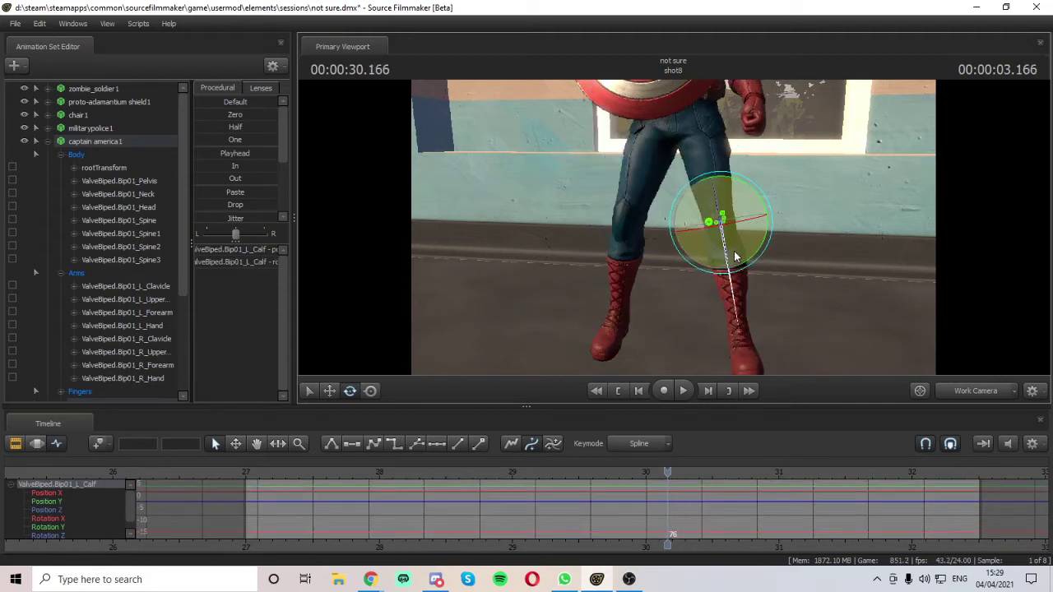
{"action": "key", "text": "Right"}
{"action": "key", "text": "Right"}
{"action": "key", "text": "Left"}
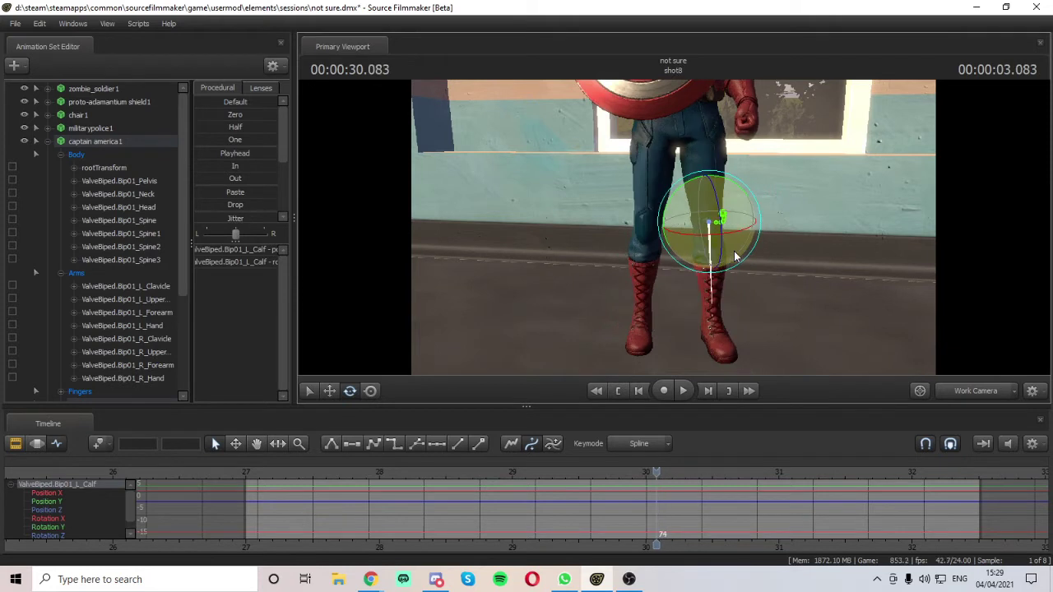
- At frame 79, rotate the left calf outward so that the lower leg extends away from the body
{"action": "key", "text": "Right"}
{"action": "key", "text": "Right"}
{"action": "key", "text": "Right"}
{"action": "key", "text": "Right"}
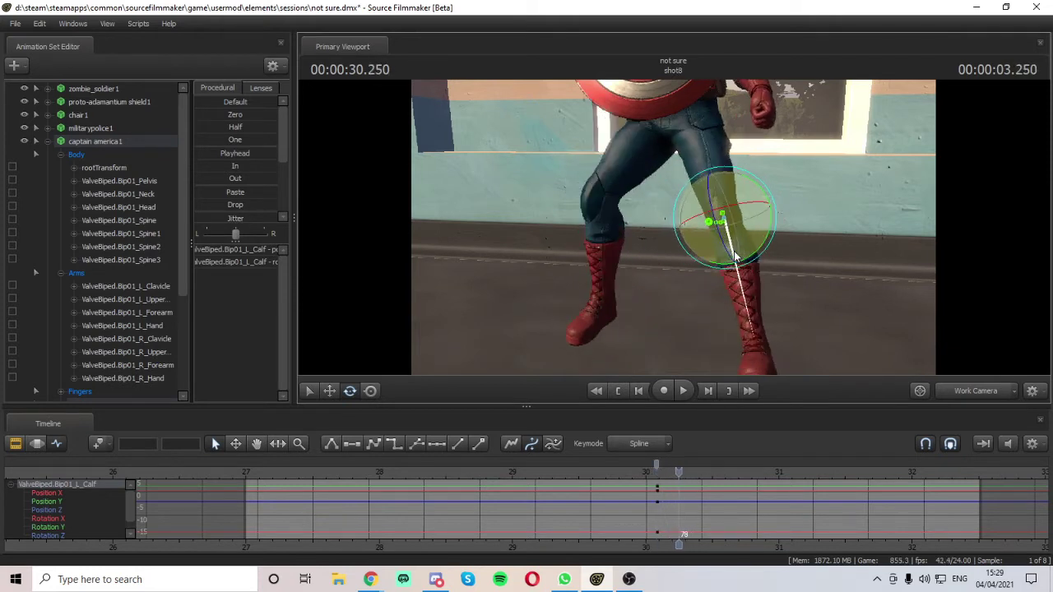
{"action": "key", "text": "Right"}
{"action": "key", "text": "Right"}
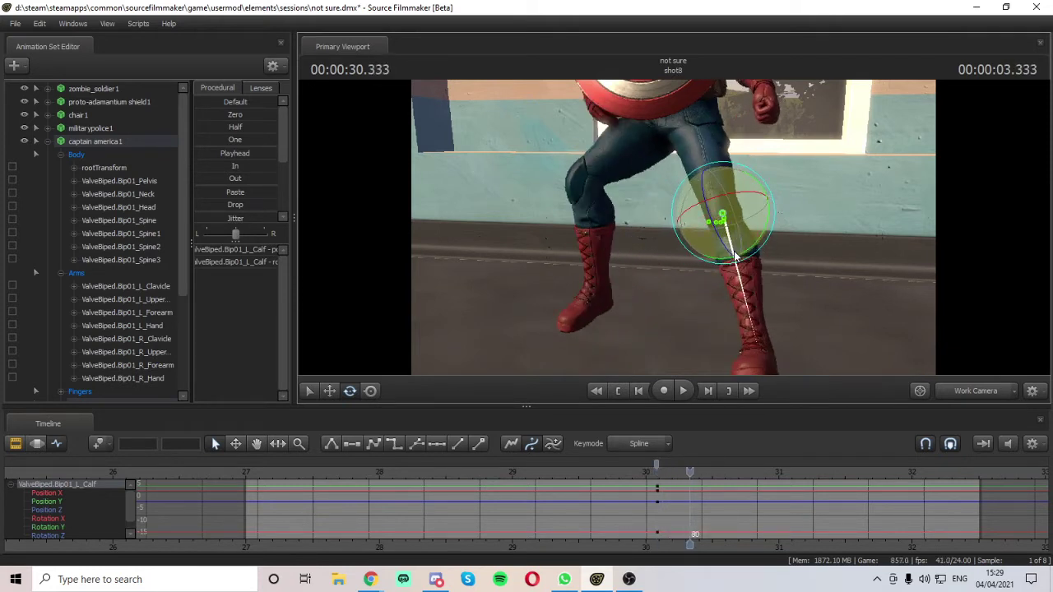
{"action": "key", "text": "Left"}
{"action": "key", "text": "Left"}
{"action": "key", "text": "Right"}
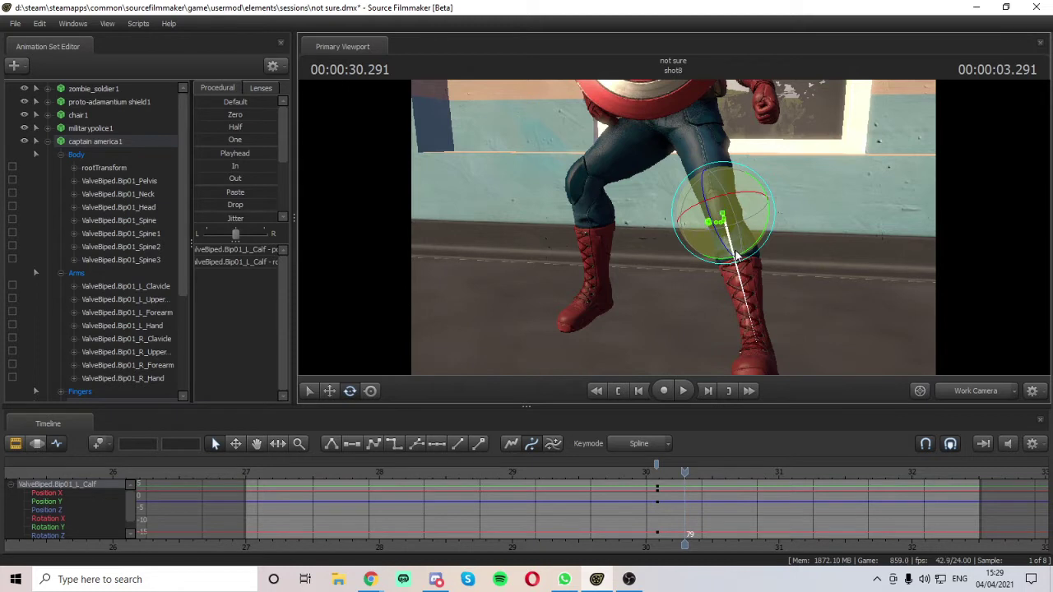
{"action": "left_click_drag", "start_coordinate": [762, 189], "coordinate": [819, 344]}
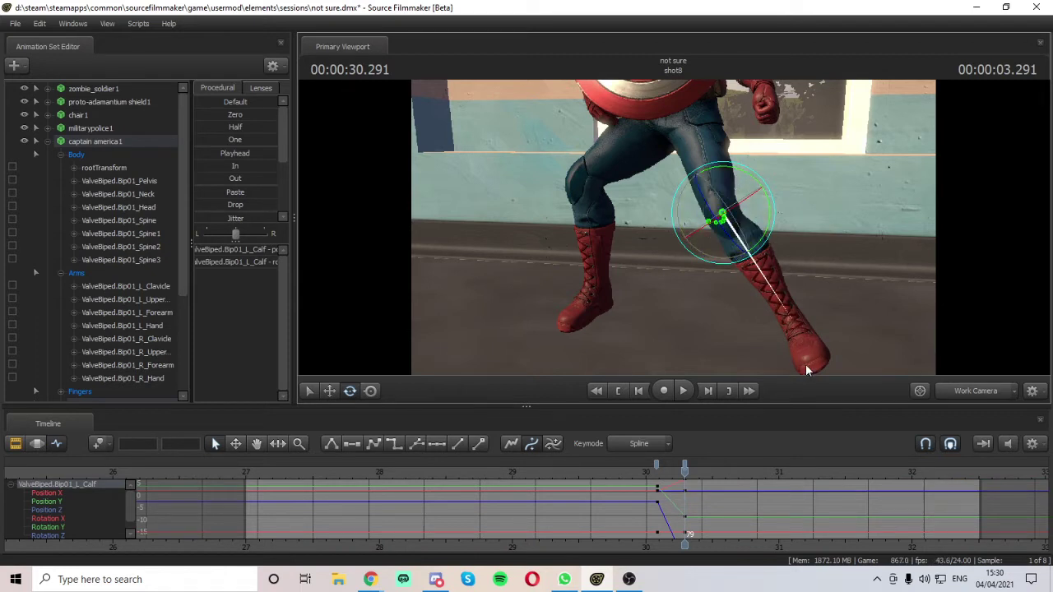
- Return to frame 74, select ValveBiped.Bip01_L_Foot and key it there
{"action": "key", "text": "Left"}
{"action": "key", "text": "Left"}
{"action": "key", "text": "Left"}
{"action": "key", "text": "Left"}
{"action": "key", "text": "Left"}
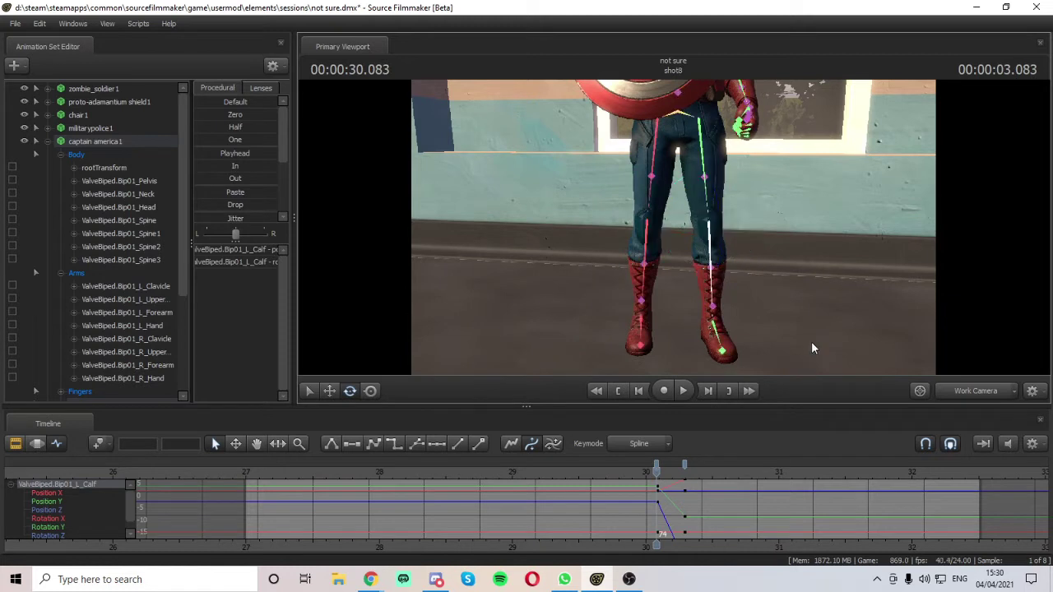
{"action": "left_click", "coordinate": [719, 339]}
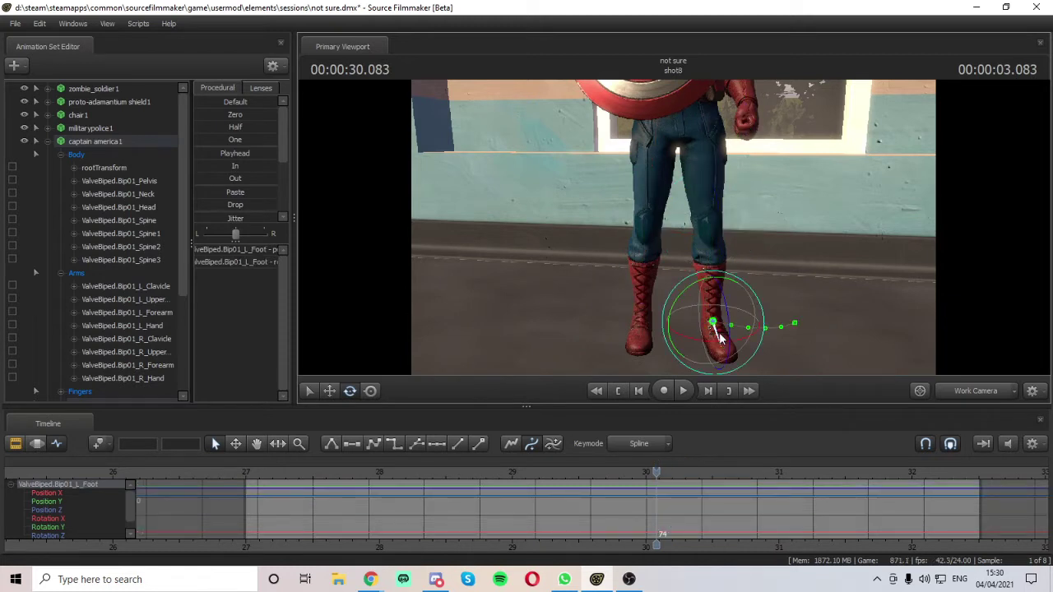
- At frame 79, rotate the left foot slightly to plant it in the widened stance
{"action": "key", "text": "Right"}
{"action": "key", "text": "Right"}
{"action": "key", "text": "Right"}
{"action": "key", "text": "Right"}
{"action": "key", "text": "Right"}
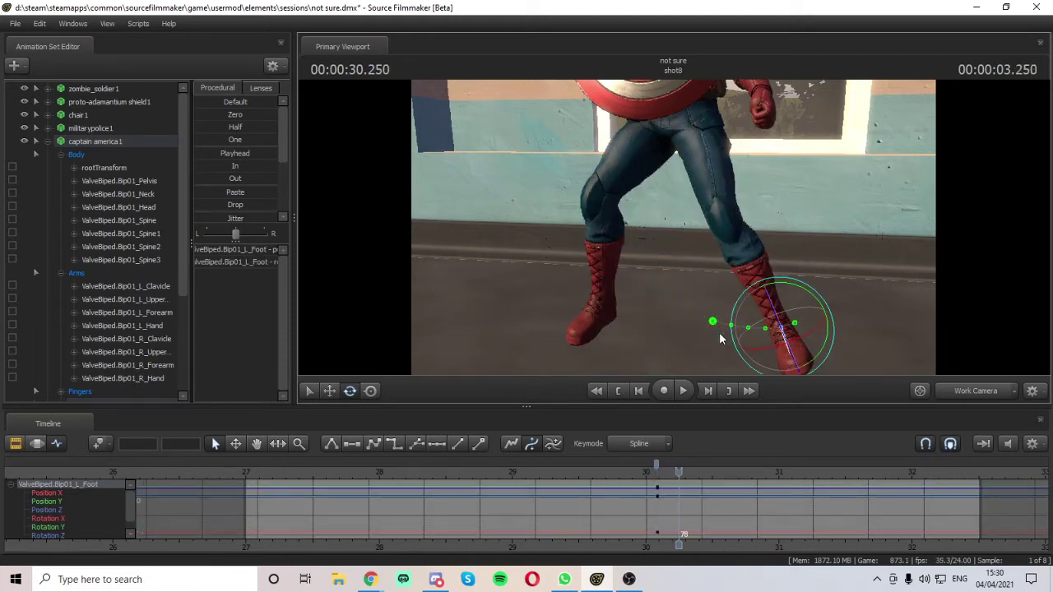
{"action": "key", "text": "Right"}
{"action": "key", "text": "Left"}
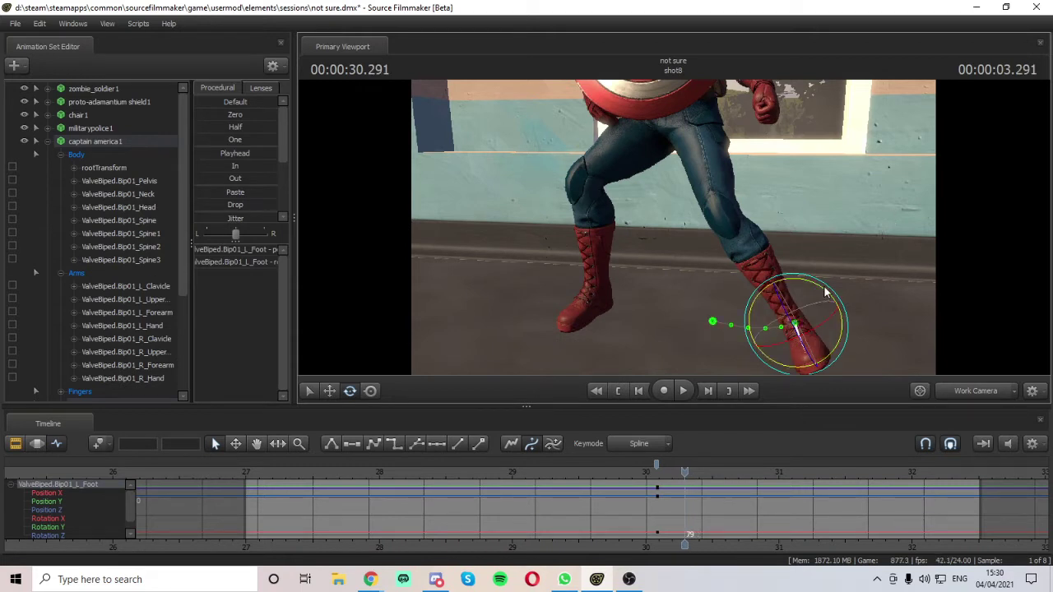
{"action": "left_click_drag", "start_coordinate": [826, 293], "coordinate": [834, 314]}
{"action": "left_click_drag", "start_coordinate": [861, 302], "coordinate": [891, 284]}
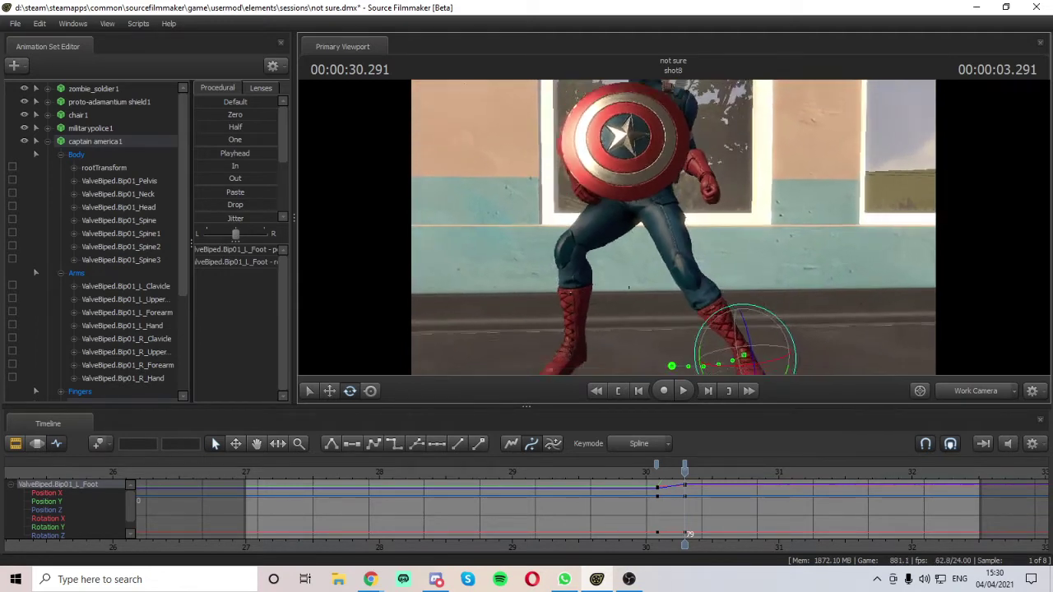
- Select ValveBiped.Bip01_Pelvis and rotate it slightly at frame 79 to adjust the angle of the hips
{"action": "left_click_drag", "start_coordinate": [673, 227], "coordinate": [495, 207]}
{"action": "key", "text": "w"}
{"action": "key", "text": "s"}
{"action": "key", "text": "s"}
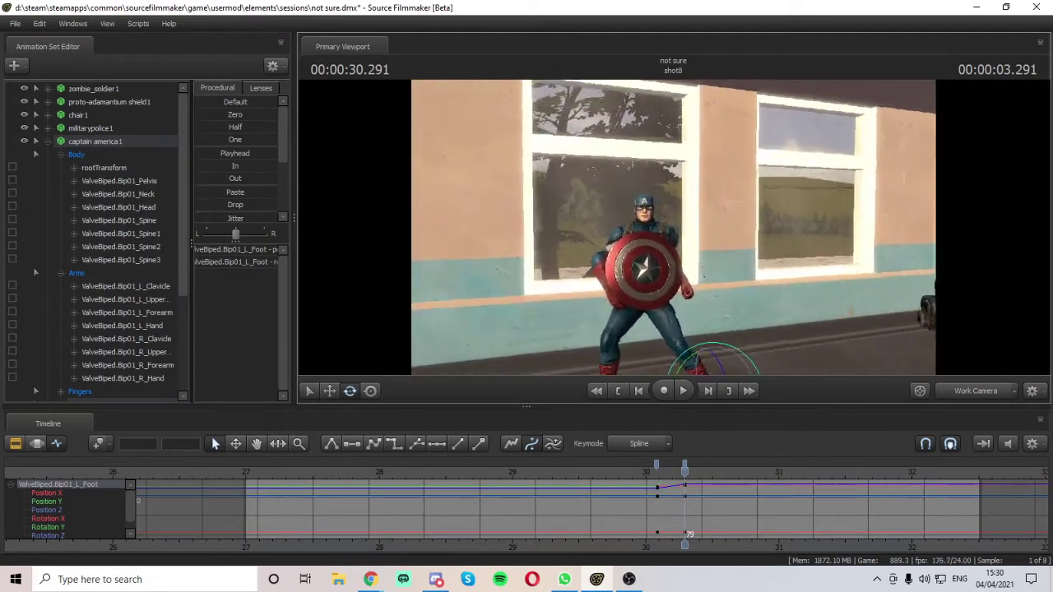
{"action": "key", "text": "w"}
{"action": "left_click_drag", "start_coordinate": [813, 267], "coordinate": [714, 281]}
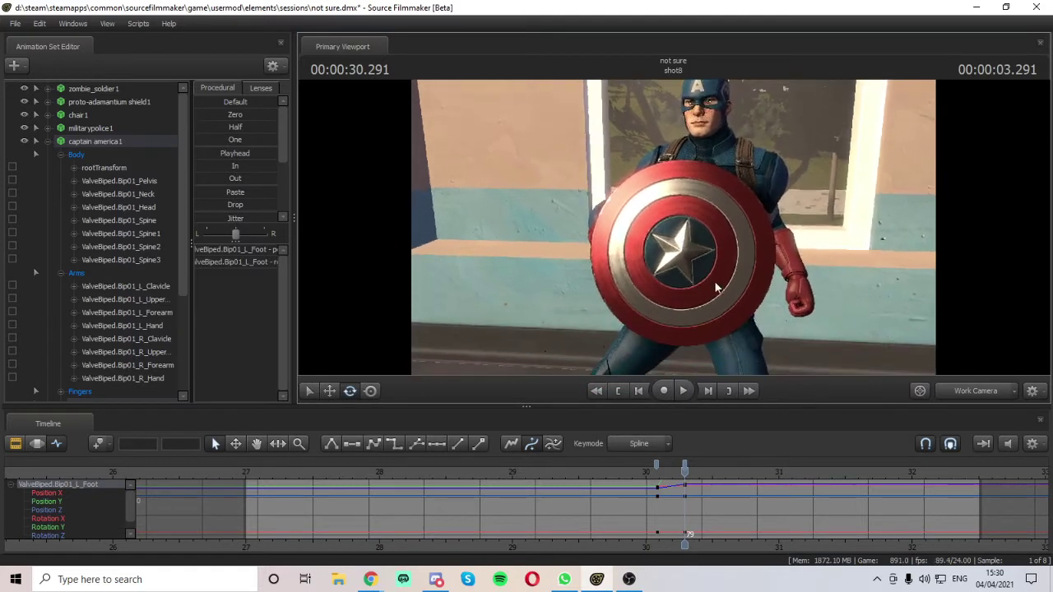
{"action": "left_click", "coordinate": [705, 291], "text": "ctrl"}
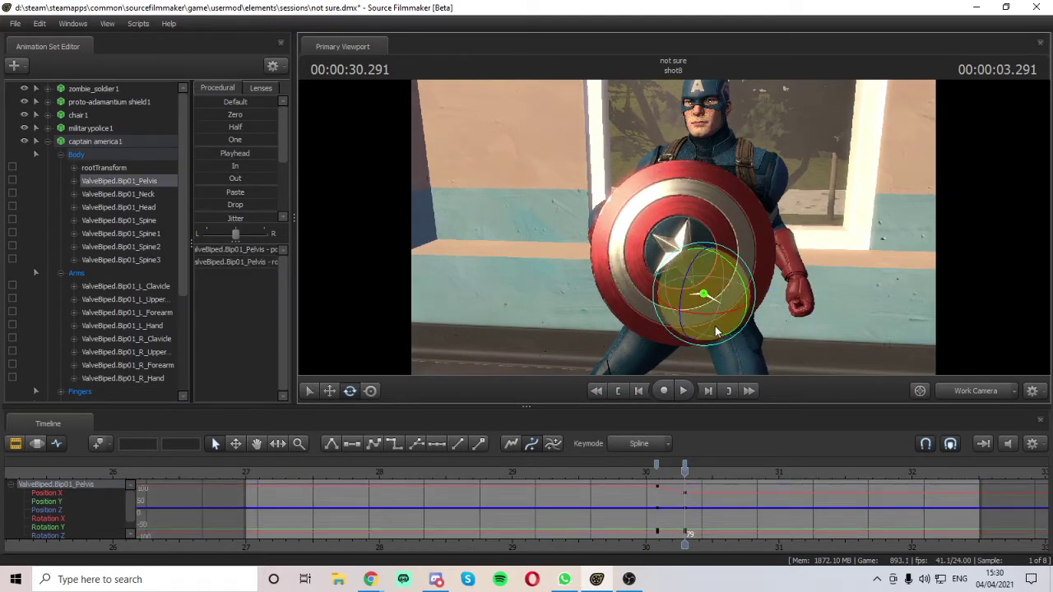
{"action": "left_click_drag", "start_coordinate": [711, 316], "coordinate": [723, 324]}
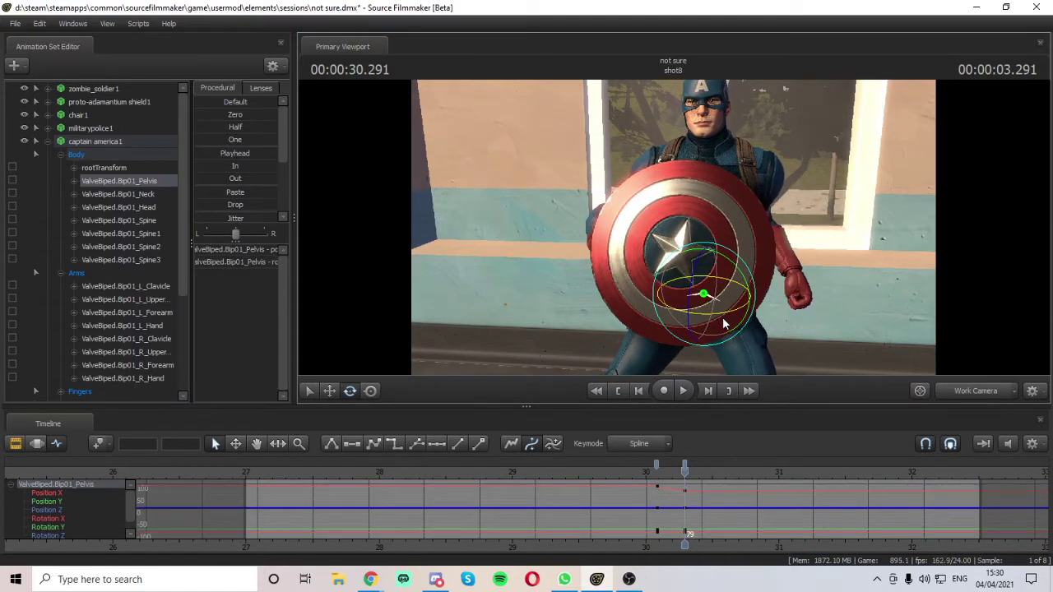
- Key ValveBiped.Bip01_Neck at frame 74 and rotate it at frame 79 so that the head turns forward and lowers
{"action": "left_click_drag", "start_coordinate": [685, 466], "coordinate": [657, 469]}
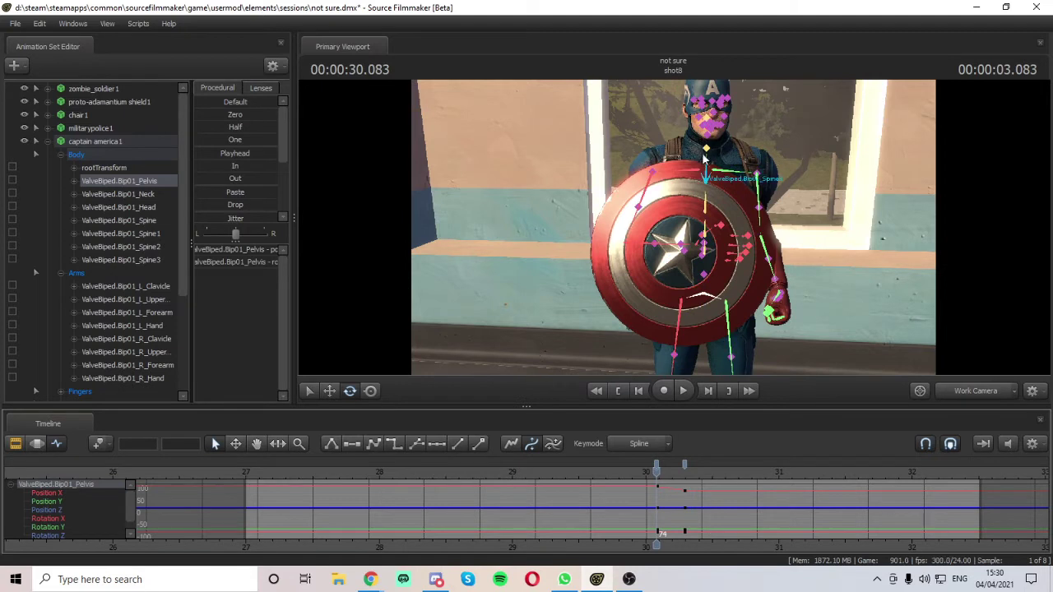
{"action": "left_click", "coordinate": [706, 150]}
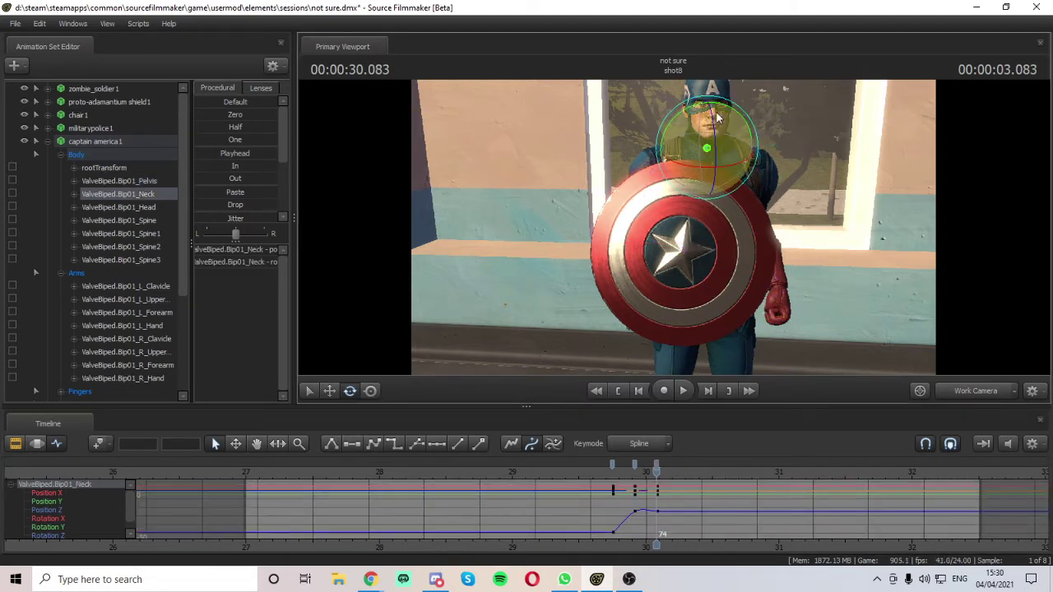
{"action": "key", "text": "Right"}
{"action": "key", "text": "Right"}
{"action": "key", "text": "Right"}
{"action": "key", "text": "Right"}
{"action": "key", "text": "Right"}
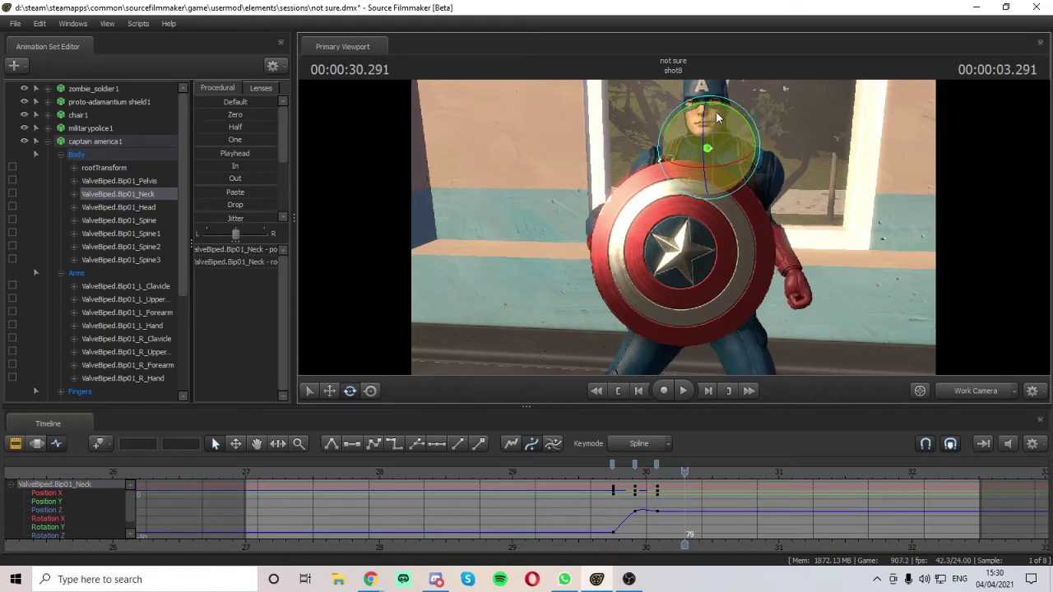
{"action": "key", "text": "Right"}
{"action": "key", "text": "Left"}
{"action": "mouse_move", "coordinate": [716, 111]}
{"action": "left_mouse_down"}
{"action": "mouse_move", "coordinate": [724, 167]}
{"action": "mouse_move", "coordinate": [722, 111]}
{"action": "left_mouse_up"}
{"action": "key", "text": "ctrl"}
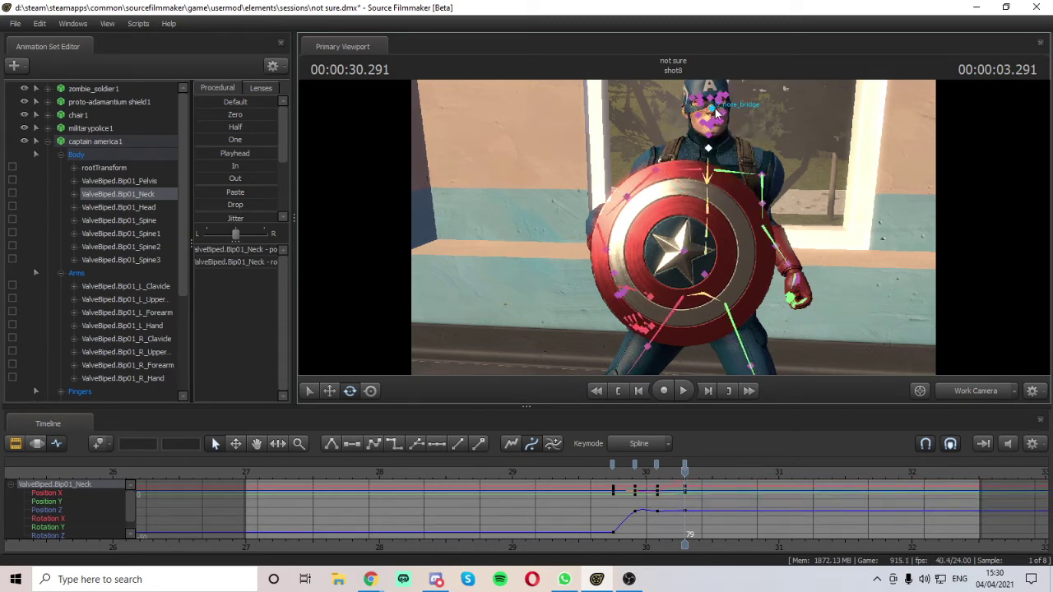
{"action": "left_click_drag", "start_coordinate": [717, 139], "coordinate": [720, 158]}
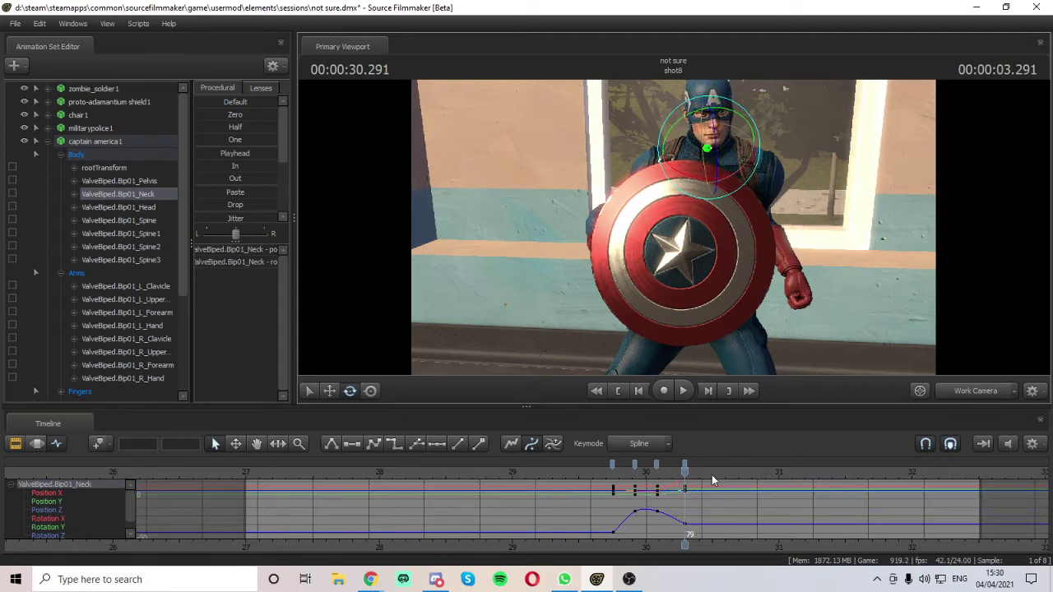
- Select all of the neck's keyframes, flatten their tangents and play the motion back from frame 70
{"action": "left_click_drag", "start_coordinate": [566, 576], "coordinate": [564, 574]}
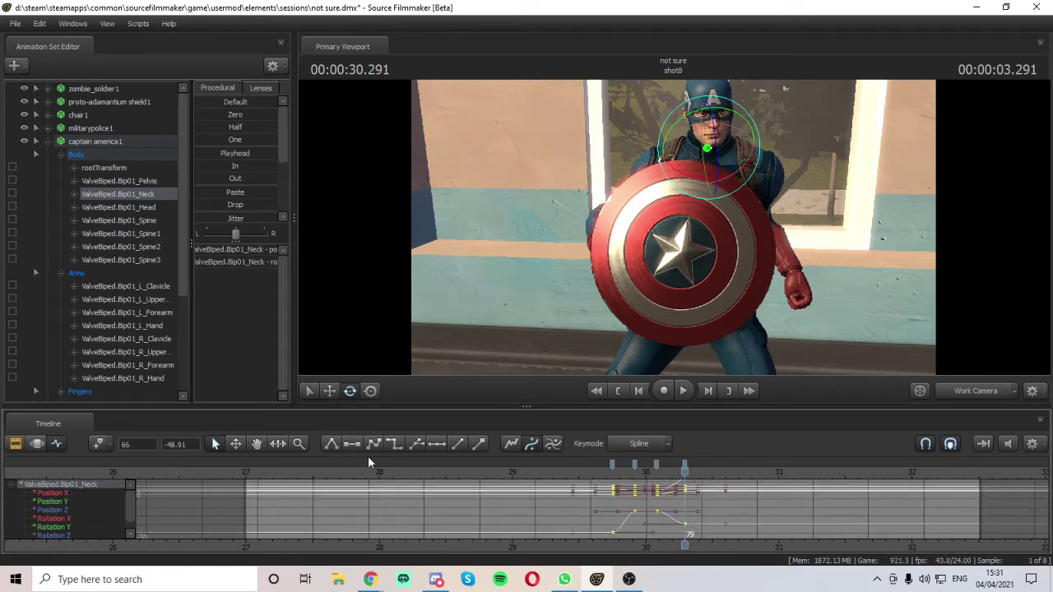
{"action": "left_click_drag", "start_coordinate": [683, 473], "coordinate": [635, 476]}
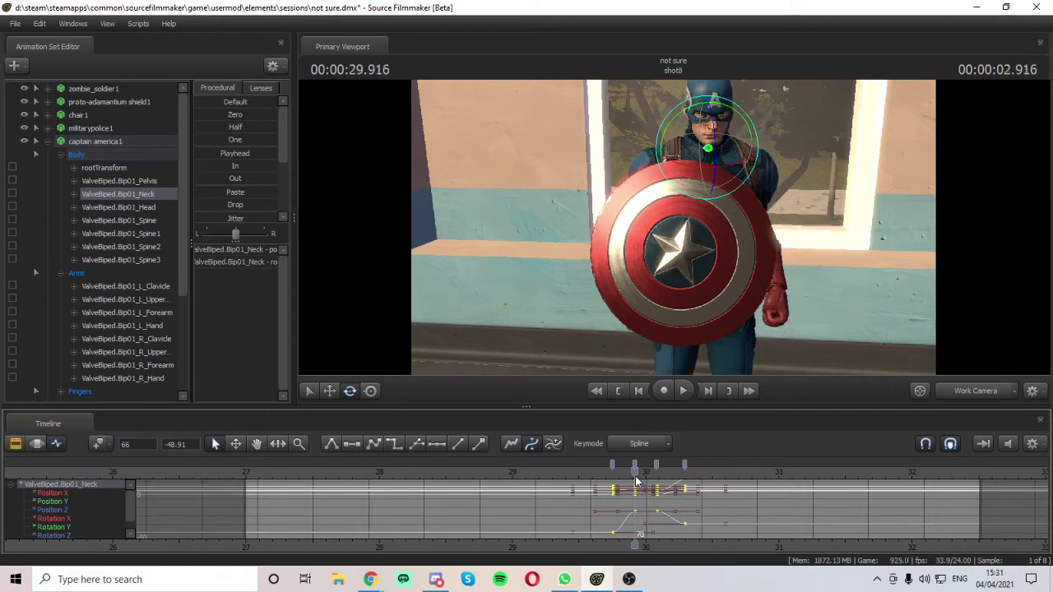
{"action": "key", "text": "space"}
{"action": "left_click_drag", "start_coordinate": [733, 472], "coordinate": [686, 467]}
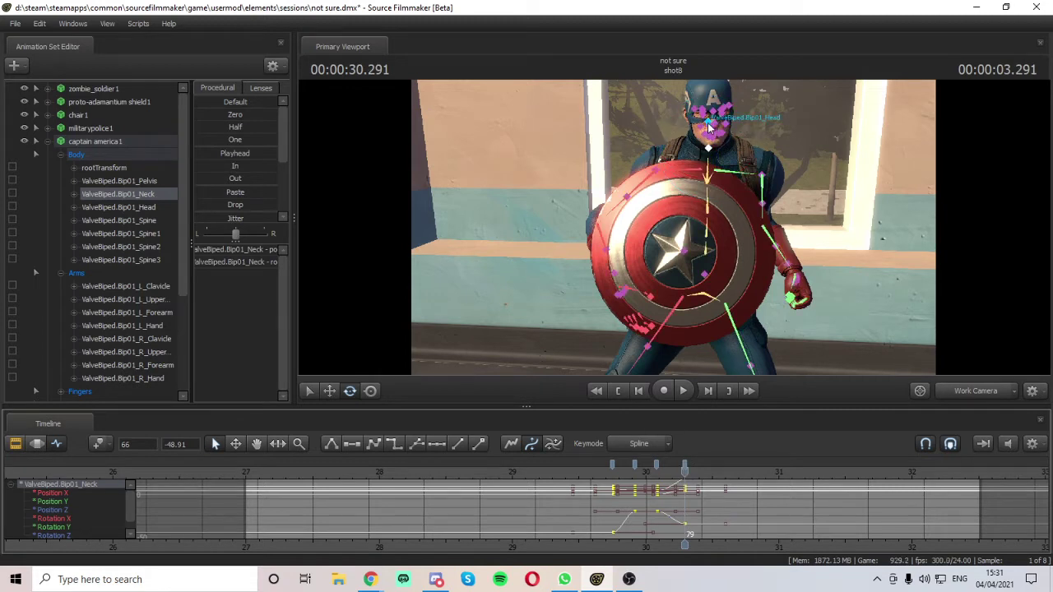
- Select ValveBiped.Bip01_Head and step through its existing keyed motion between frames 79 and 71
{"action": "left_click", "coordinate": [708, 124]}
{"action": "key", "text": "Left"}
{"action": "key", "text": "Left"}
{"action": "key", "text": "Left"}
{"action": "key", "text": "Left"}
{"action": "key", "text": "Left"}
{"action": "key", "text": "Left"}
{"action": "key", "text": "Left"}
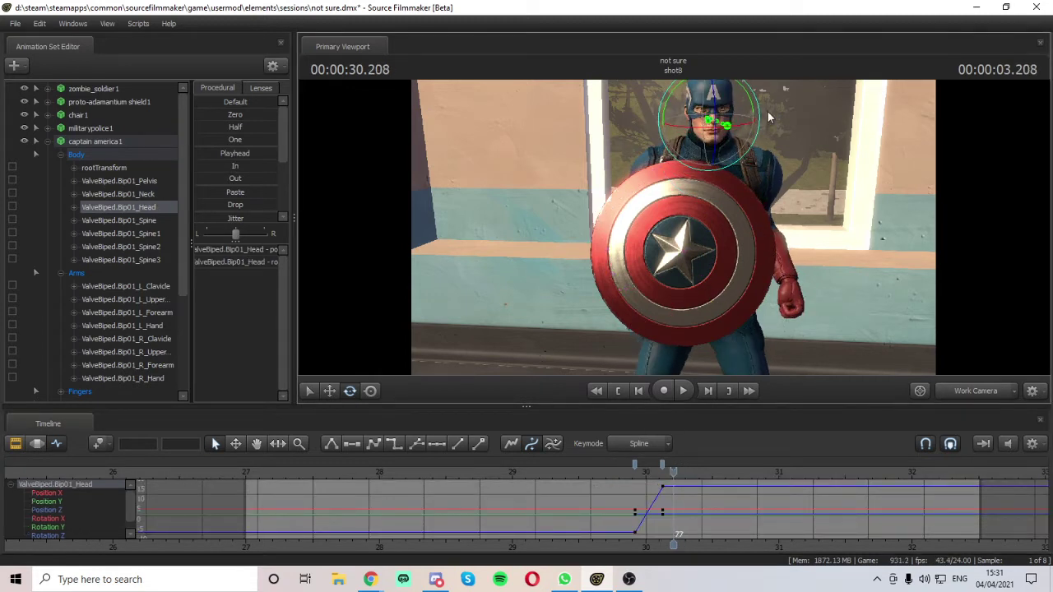
{"action": "key", "text": "Left"}
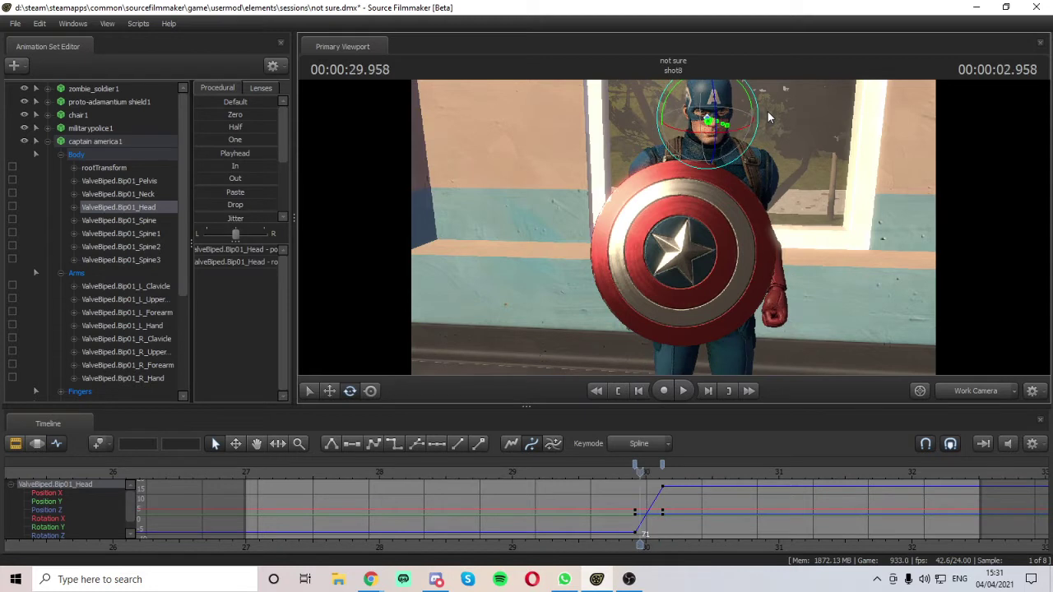
{"action": "key", "text": "Right"}
{"action": "key", "text": "Right"}
{"action": "key", "text": "Right"}
{"action": "key", "text": "Right"}
{"action": "key", "text": "Right"}
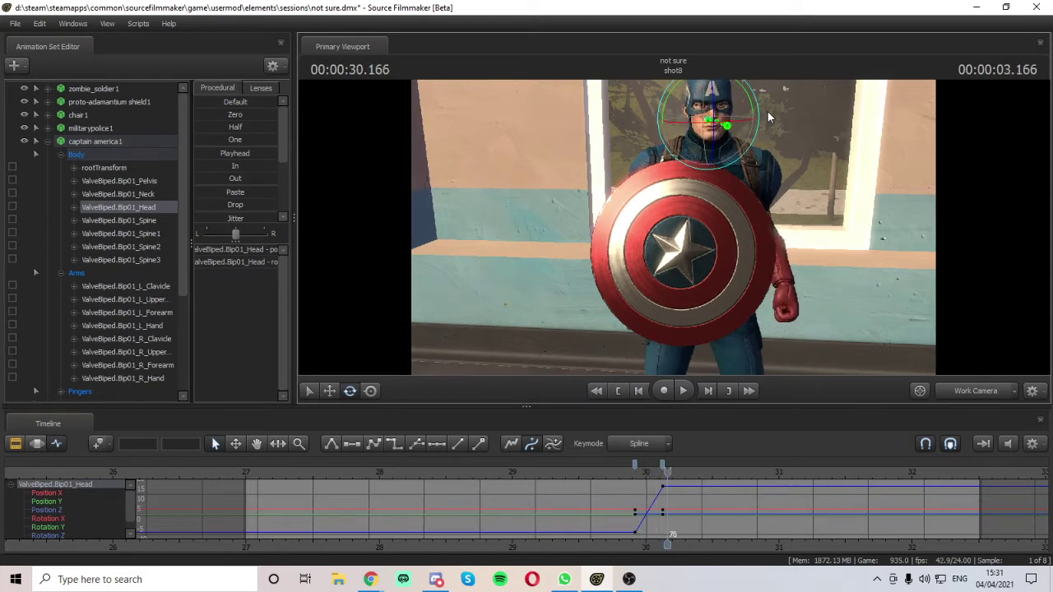
- Check the left thigh's keyframe timing at frame 74 and reselect ValveBiped.Bip01_Head
{"action": "key", "text": "ctrl"}
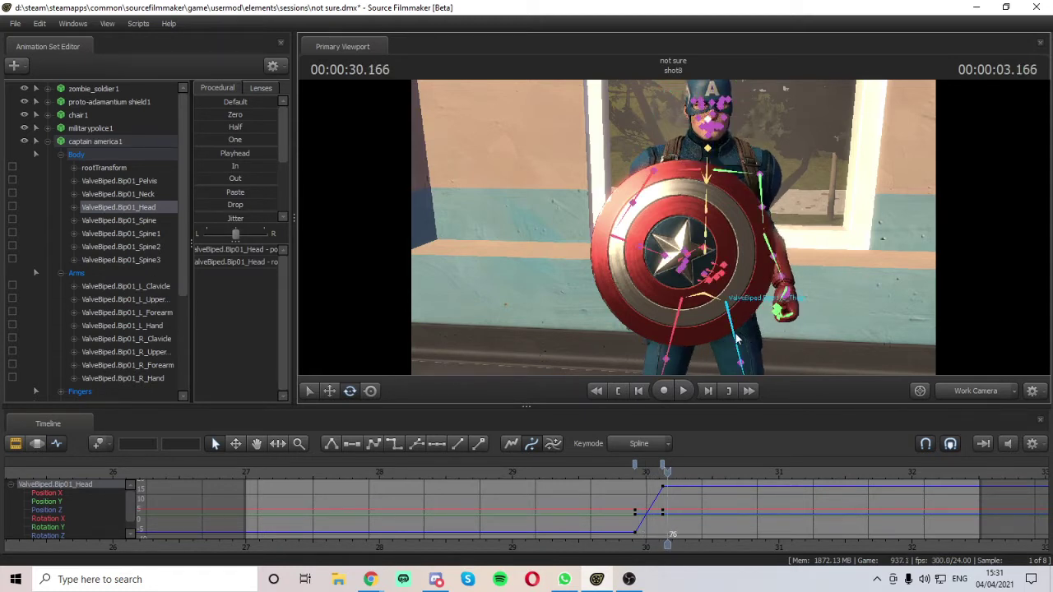
{"action": "left_click", "coordinate": [736, 338], "text": "ctrl"}
{"action": "key", "text": "Left"}
{"action": "key", "text": "Left"}
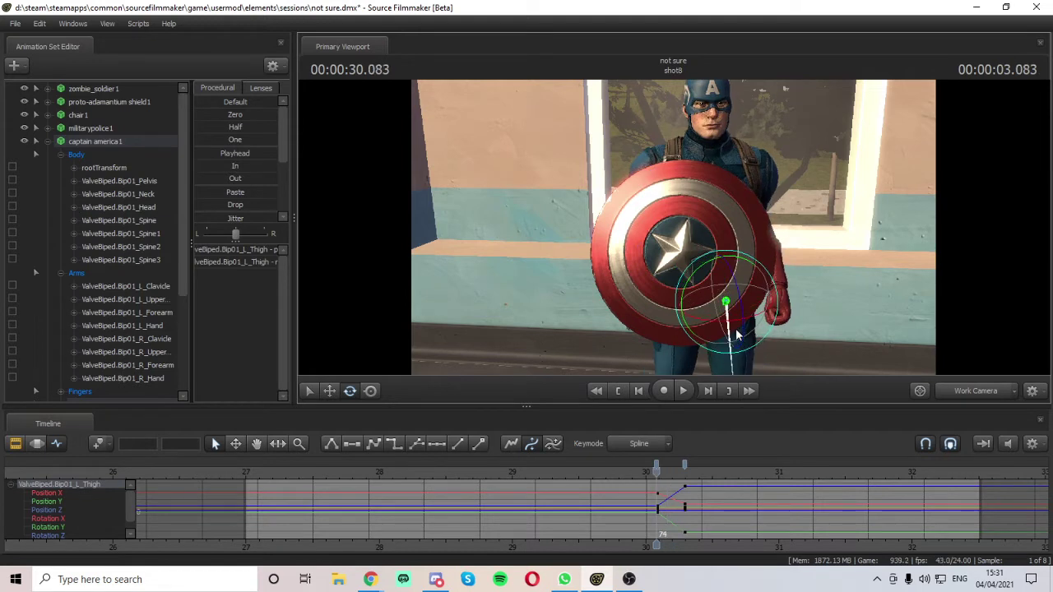
{"action": "key", "text": "ctrl"}
{"action": "left_click", "coordinate": [708, 119]}
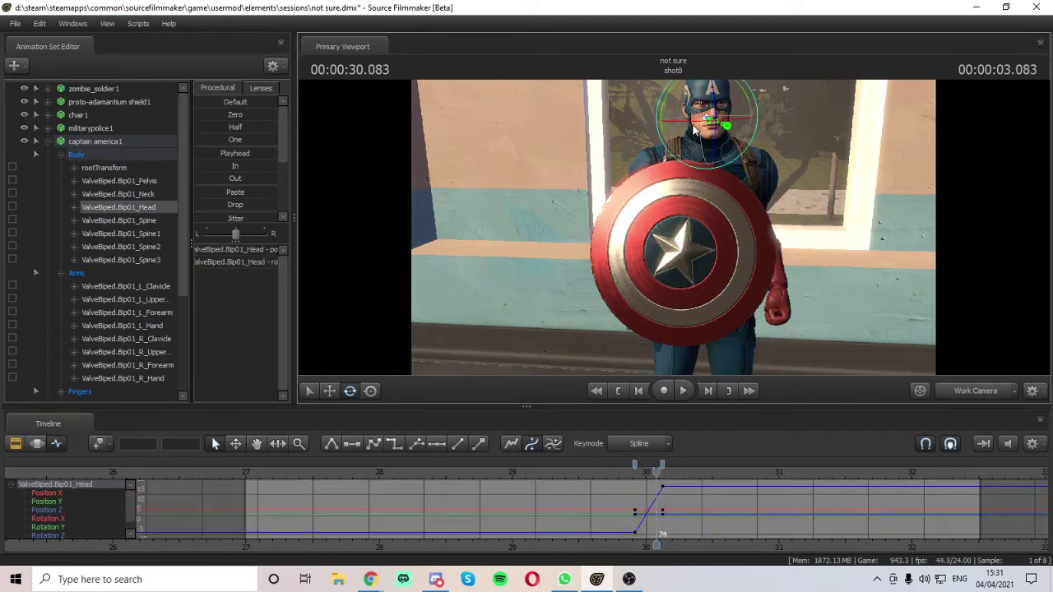
- At frame 80, turn the head sideways and tilt it slightly to match the fighting stance
{"action": "key", "text": "Right"}
{"action": "key", "text": "Right"}
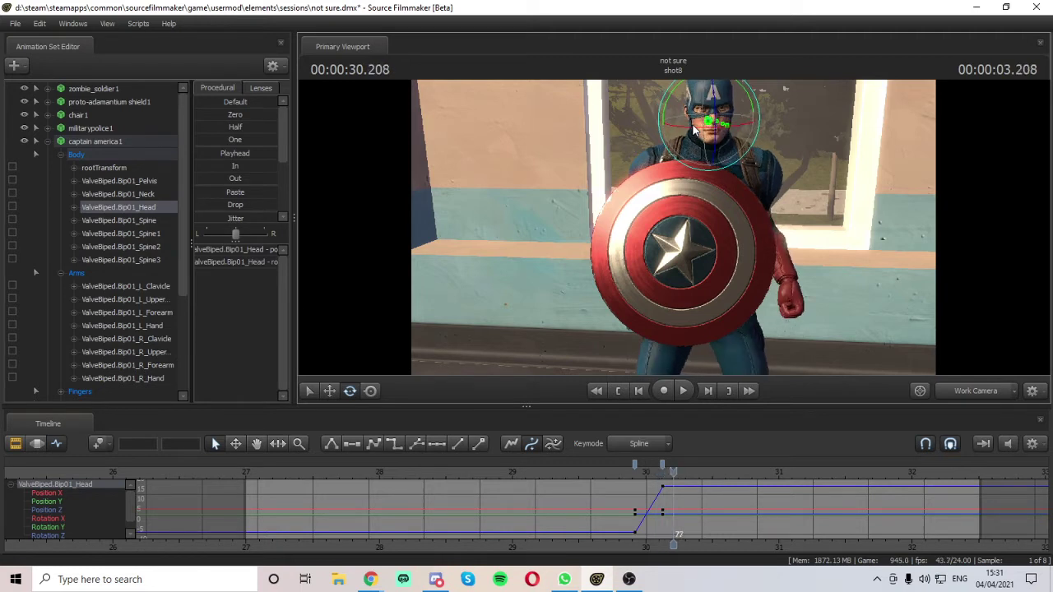
{"action": "key", "text": "Right"}
{"action": "key", "text": "Left"}
{"action": "key", "text": "Right"}
{"action": "key", "text": "Left"}
{"action": "key", "text": "Right"}
{"action": "key", "text": "Right"}
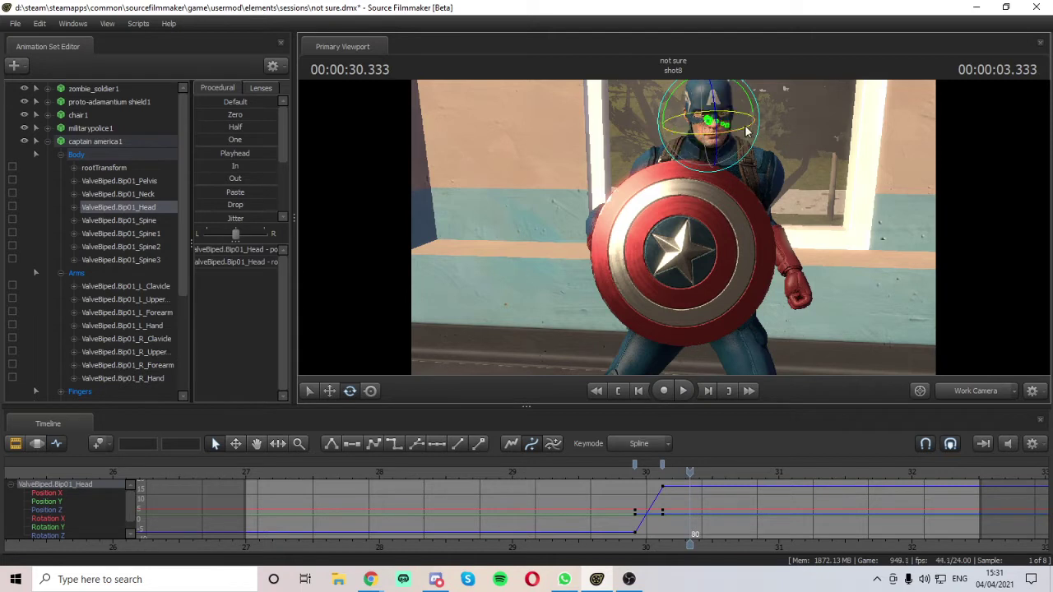
{"action": "left_click_drag", "start_coordinate": [746, 130], "coordinate": [717, 130]}
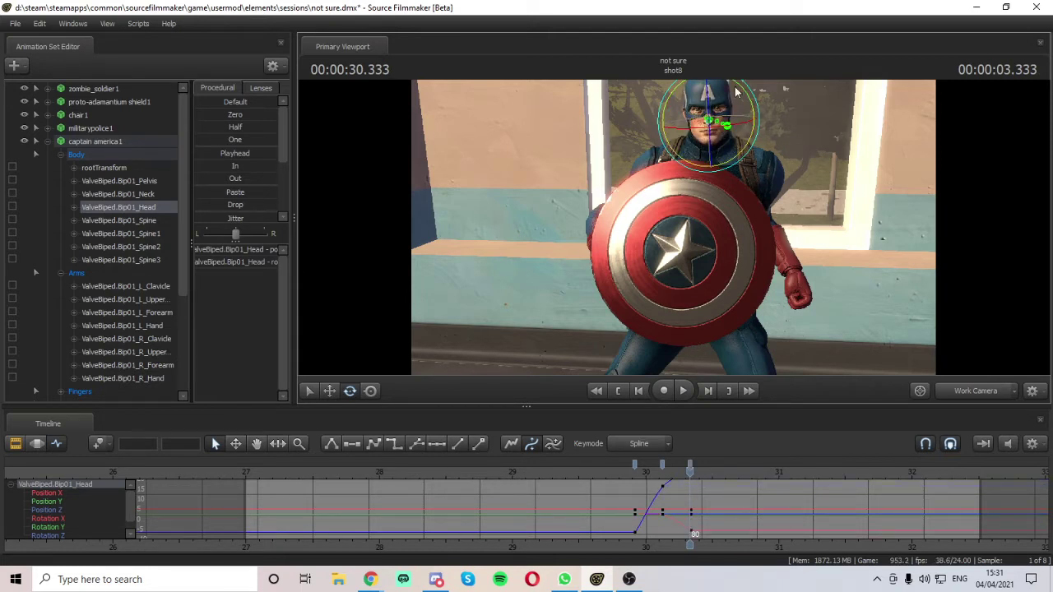
{"action": "left_click_drag", "start_coordinate": [736, 91], "coordinate": [744, 92]}
- Reframe captain america1's whole figure and play the move into the stance from frame 70
{"action": "left_click_drag", "start_coordinate": [842, 142], "coordinate": [934, 145]}
{"action": "left_click_drag", "start_coordinate": [790, 165], "coordinate": [724, 173]}
{"action": "key", "text": "a"}
{"action": "left_click_drag", "start_coordinate": [665, 155], "coordinate": [699, 160]}
{"action": "key", "text": "a"}
{"action": "key", "text": "w"}
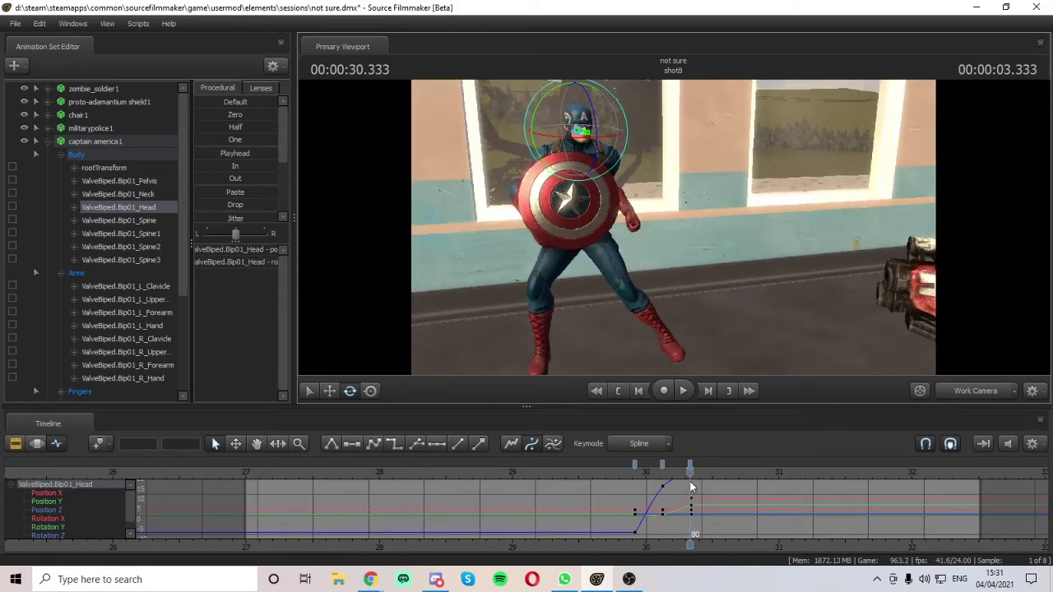
{"action": "left_click_drag", "start_coordinate": [691, 487], "coordinate": [636, 483]}
{"action": "key", "text": "space"}
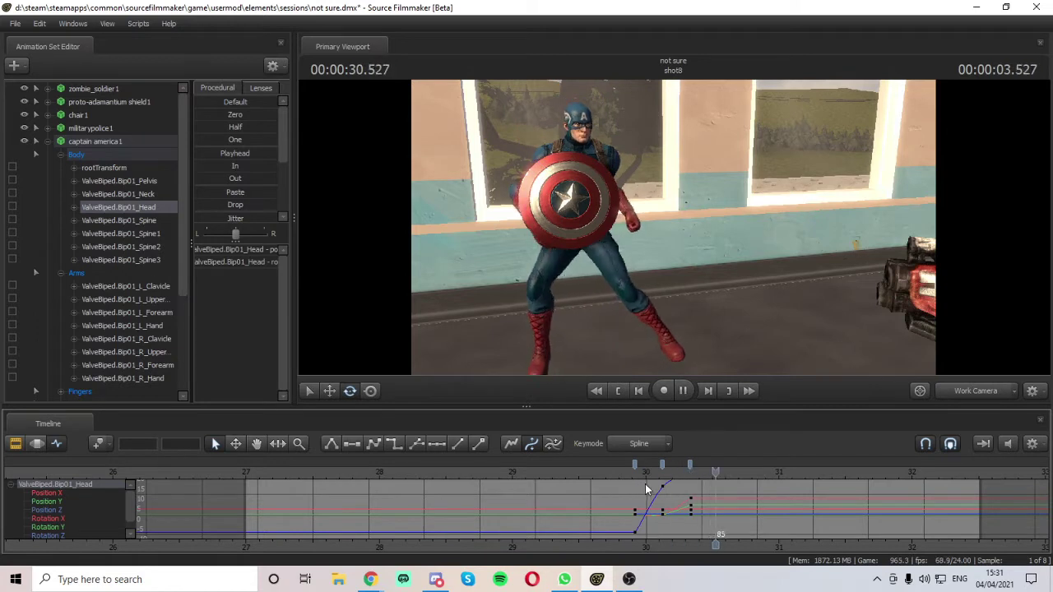
{"action": "key", "text": "space"}
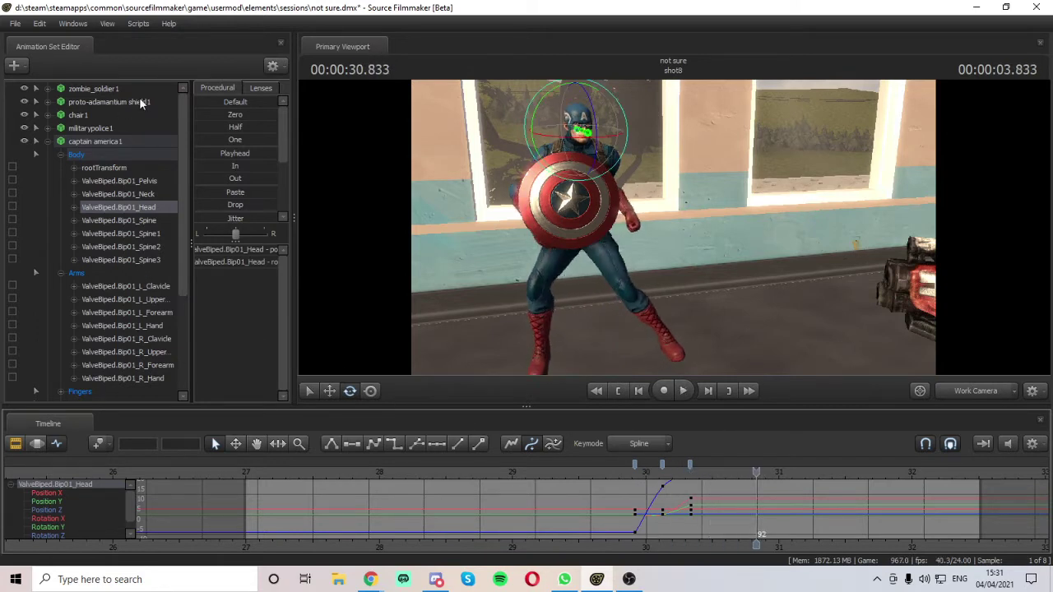
- Collapse captain america1's open control groups and its entry in the animation set list
{"action": "left_click", "coordinate": [62, 155]}
{"action": "left_click", "coordinate": [61, 168]}
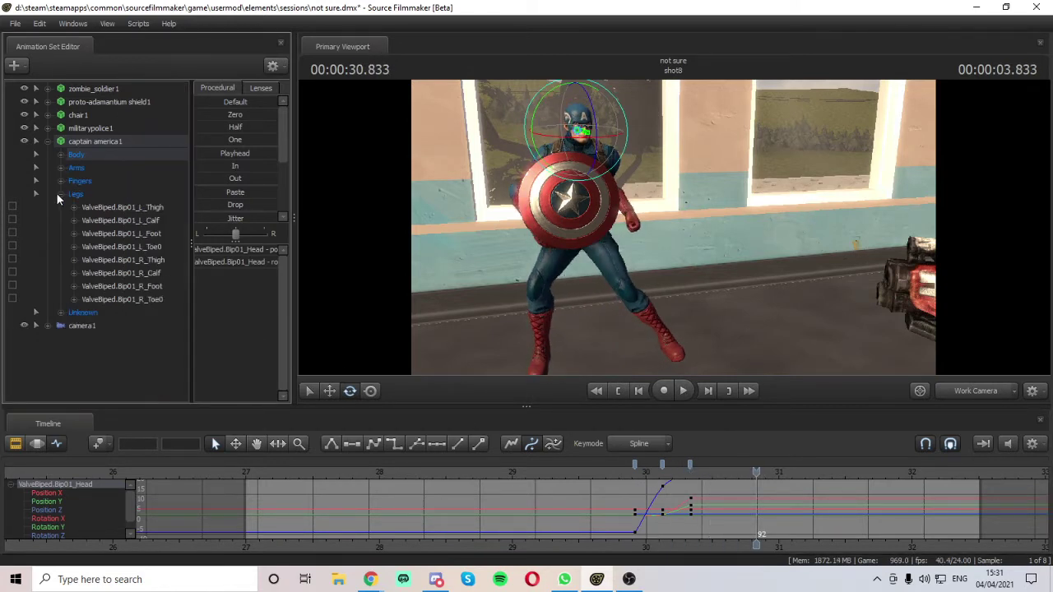
{"action": "left_click", "coordinate": [57, 194]}
{"action": "left_click", "coordinate": [46, 141]}
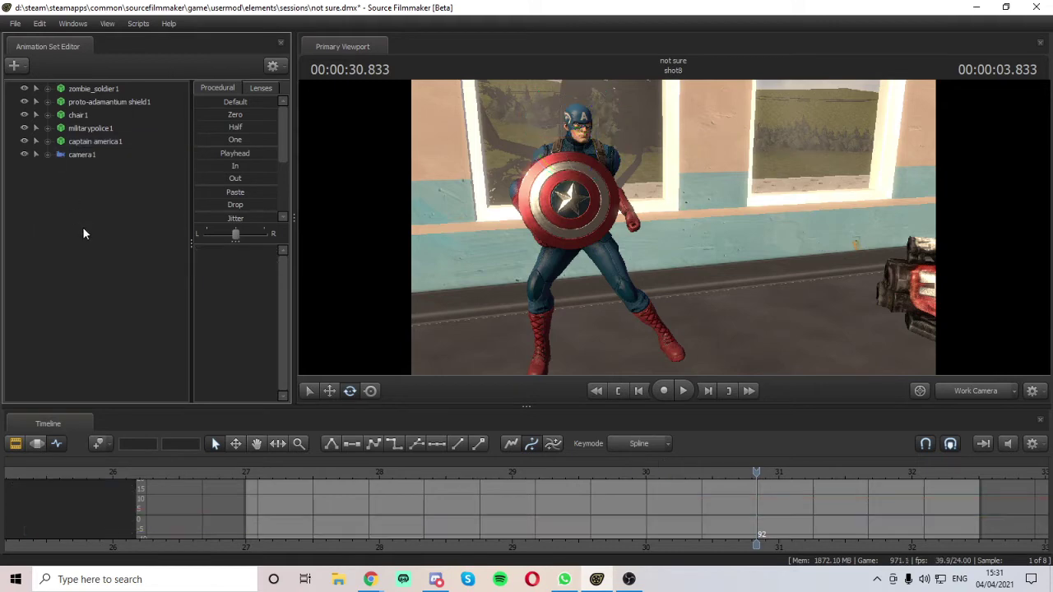
- Select captain america1's ValveBiped.Bip01_Pelvis control and lower it slightly at frame 79
{"action": "mouse_move", "coordinate": [668, 236]}
{"action": "left_mouse_down"}
{"action": "mouse_move", "coordinate": [594, 199]}
{"action": "mouse_move", "coordinate": [594, 236]}
{"action": "mouse_move", "coordinate": [668, 237]}
{"action": "left_mouse_up"}
{"action": "key", "text": "w"}
{"action": "key", "text": "ctrl"}
{"action": "left_click", "coordinate": [657, 235]}
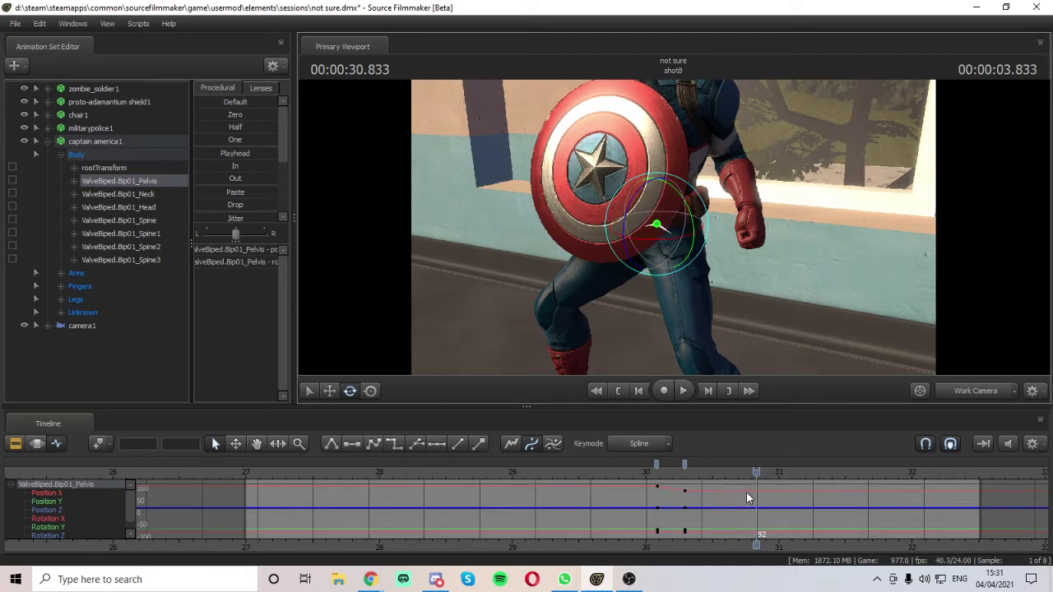
{"action": "left_click_drag", "start_coordinate": [746, 492], "coordinate": [684, 485]}
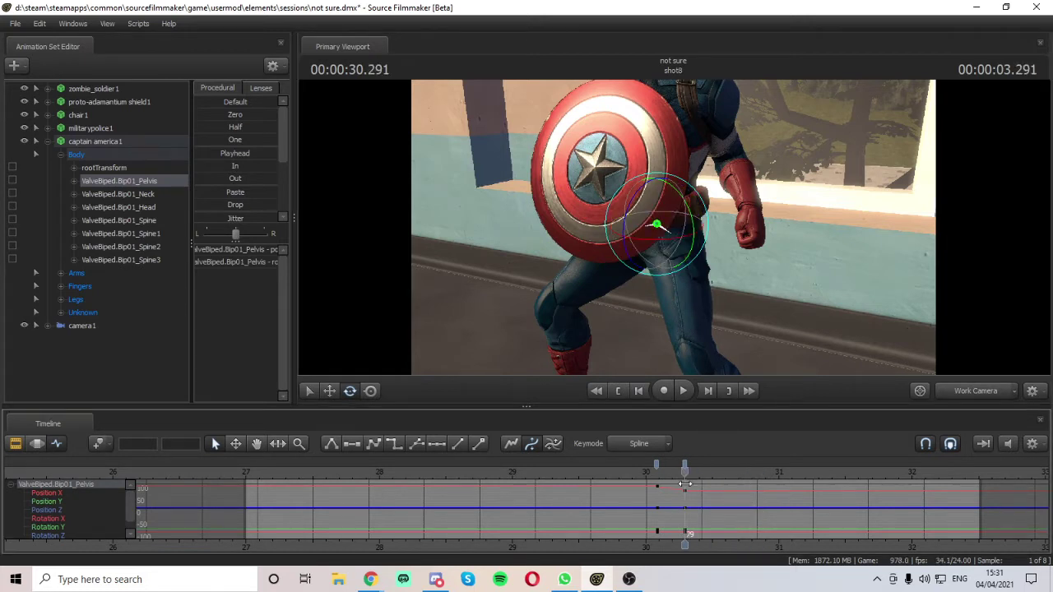
{"action": "left_click", "coordinate": [331, 389]}
{"action": "left_click_drag", "start_coordinate": [794, 214], "coordinate": [672, 179]}
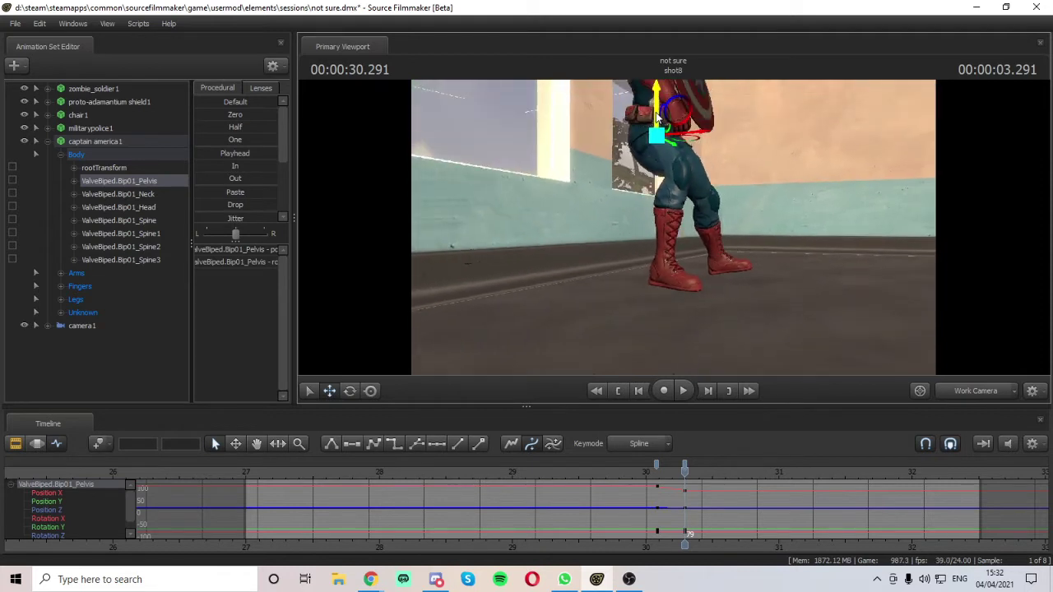
{"action": "left_click_drag", "start_coordinate": [656, 112], "coordinate": [651, 142]}
- Rotate captain america1's right foot at frame 79 so it rests flatter on the floor
{"action": "left_click_drag", "start_coordinate": [693, 244], "coordinate": [673, 227]}
{"action": "left_click", "coordinate": [567, 211]}
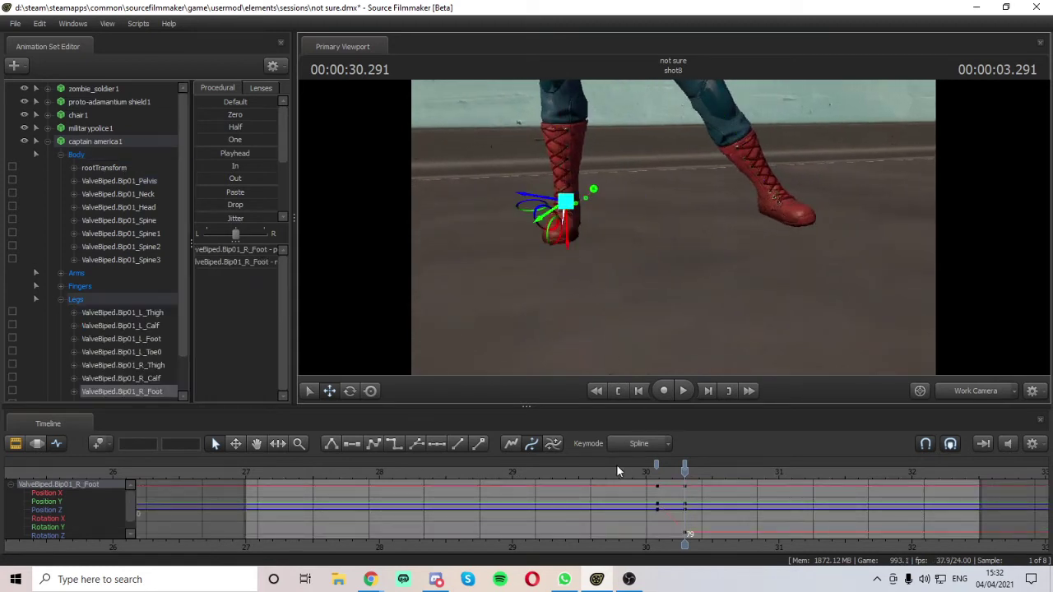
{"action": "left_click", "coordinate": [350, 391]}
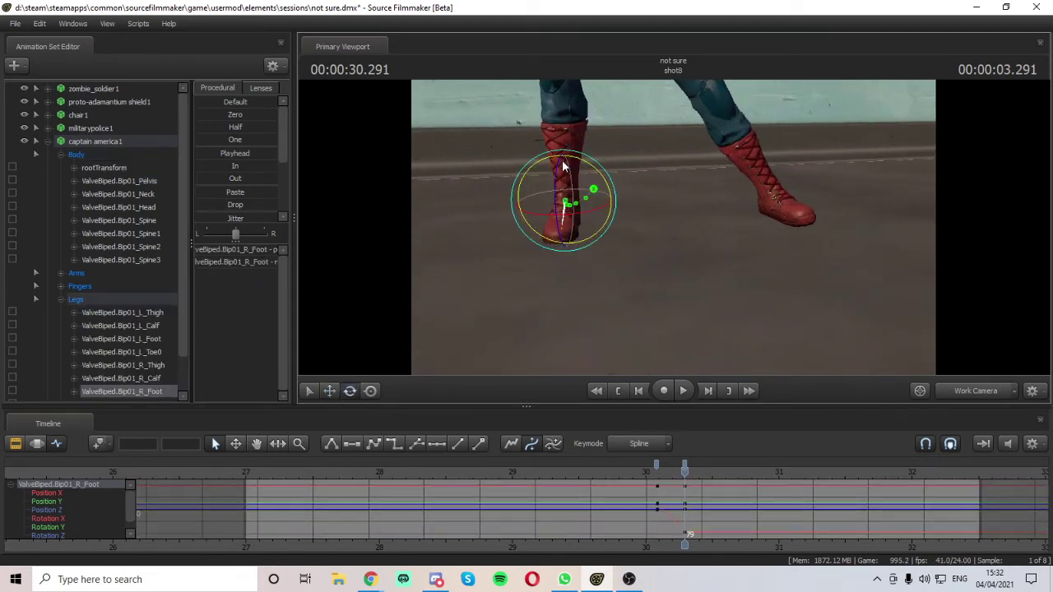
{"action": "left_click_drag", "start_coordinate": [557, 181], "coordinate": [688, 223]}
{"action": "key", "text": "w"}
{"action": "key", "text": "s"}
- Rotate captain america1's left foot at frame 79 to settle it on the floor for the stance
{"action": "left_click", "coordinate": [707, 192]}
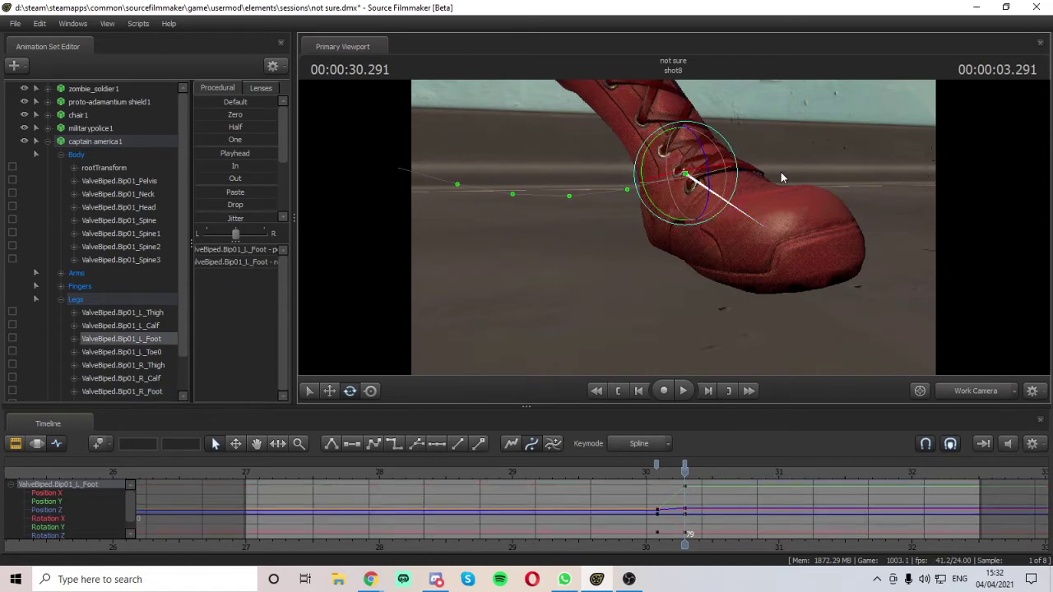
{"action": "key", "text": "s"}
{"action": "left_click_drag", "start_coordinate": [780, 174], "coordinate": [757, 179]}
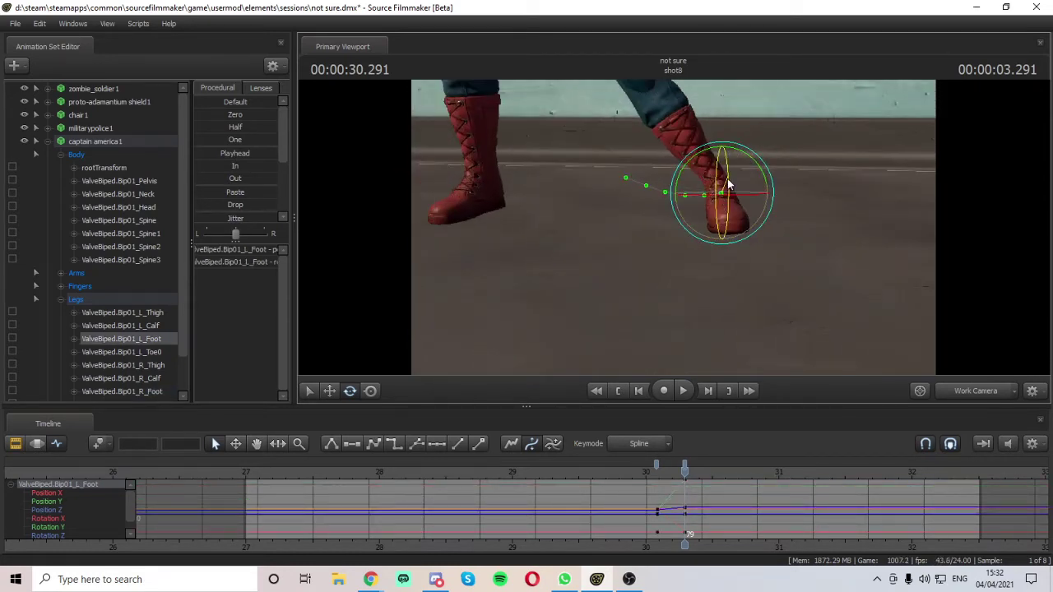
{"action": "left_click_drag", "start_coordinate": [728, 182], "coordinate": [730, 187]}
{"action": "left_click_drag", "start_coordinate": [821, 225], "coordinate": [884, 247]}
{"action": "key", "text": "a"}
{"action": "key", "text": "s"}
{"action": "left_click_drag", "start_coordinate": [758, 137], "coordinate": [747, 90]}
{"action": "key", "text": "w"}
{"action": "mouse_move", "coordinate": [673, 227]}
{"action": "left_mouse_down"}
{"action": "mouse_move", "coordinate": [684, 237]}
{"action": "mouse_move", "coordinate": [673, 234]}
{"action": "left_mouse_up"}
- Collapse captain america1's Legs and Body groups and its entry in the animation set list
{"action": "left_click", "coordinate": [63, 299]}
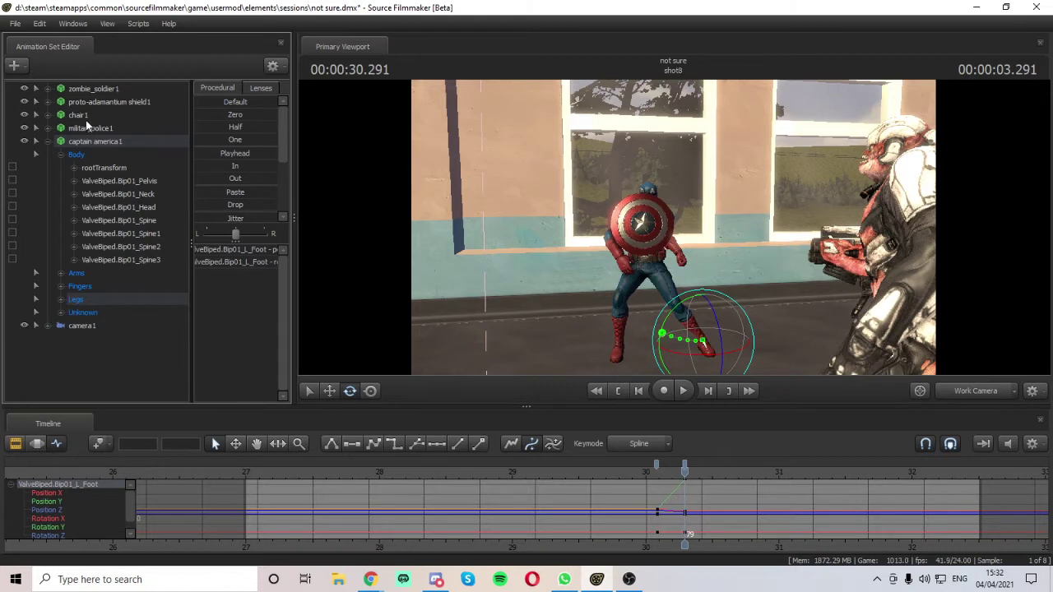
{"action": "left_click", "coordinate": [60, 154]}
{"action": "left_click", "coordinate": [47, 141]}
{"action": "left_click", "coordinate": [65, 215]}
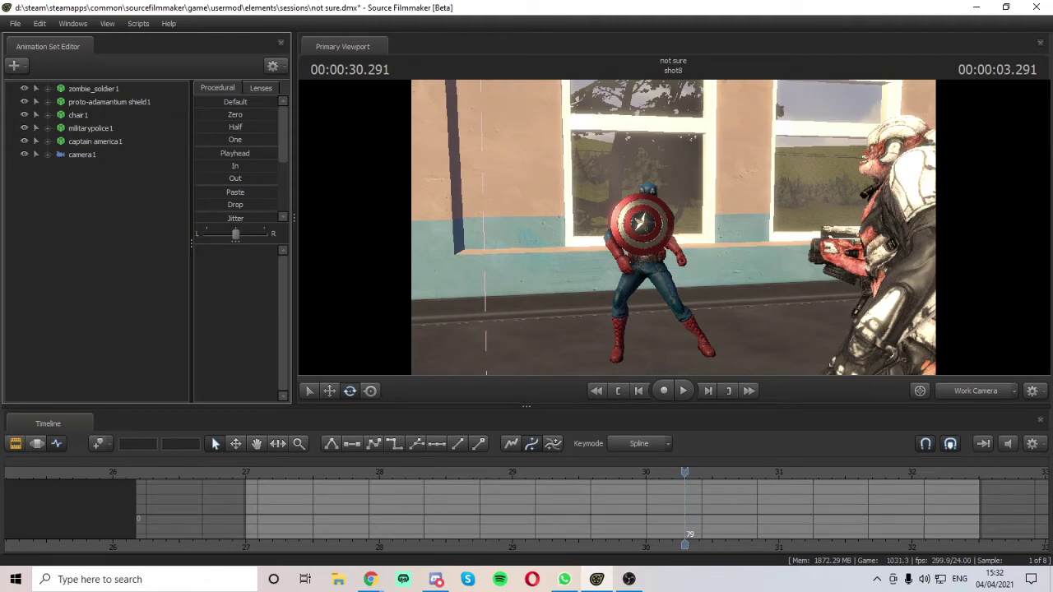
- Switch to Chrome and examine the Captain America fight stance reference images for the shield position
{"action": "left_click", "coordinate": [371, 579]}
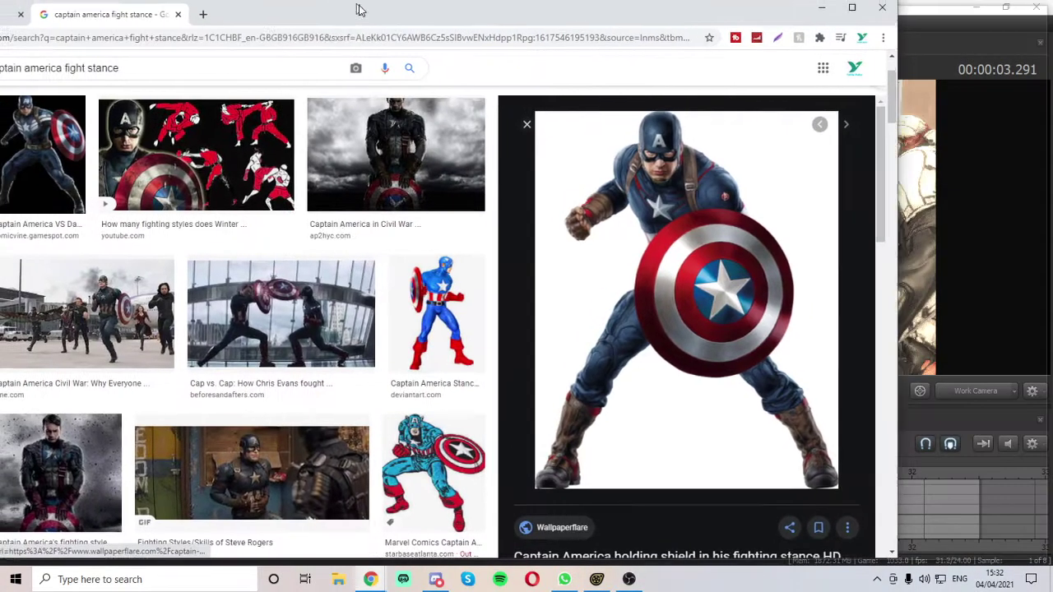
{"action": "left_click_drag", "start_coordinate": [776, 179], "coordinate": [362, 13]}
{"action": "double_click", "coordinate": [362, 13]}
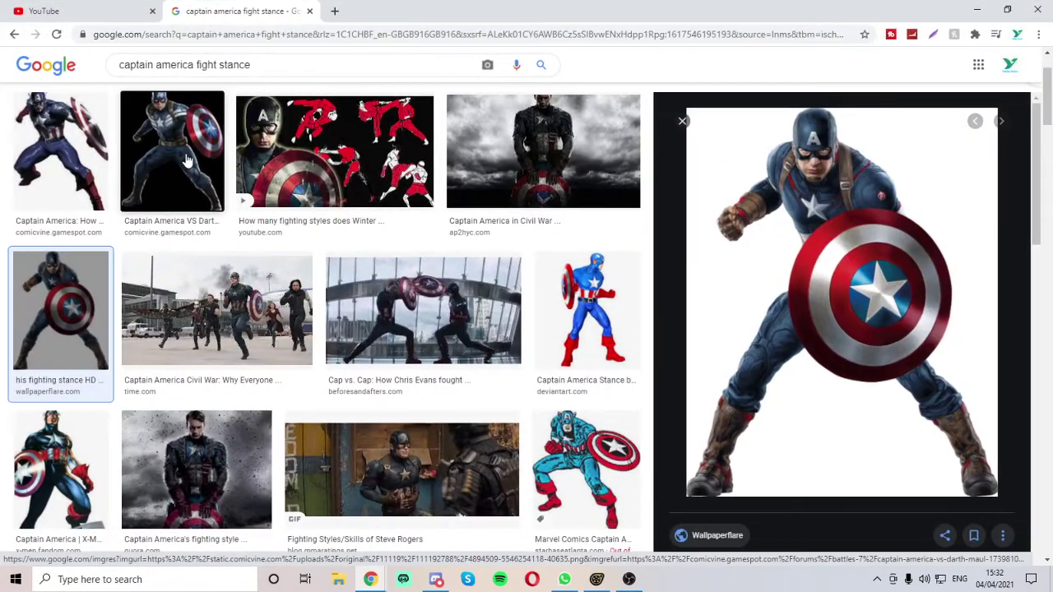
{"action": "left_click", "coordinate": [188, 160]}
{"action": "left_click", "coordinate": [89, 288]}
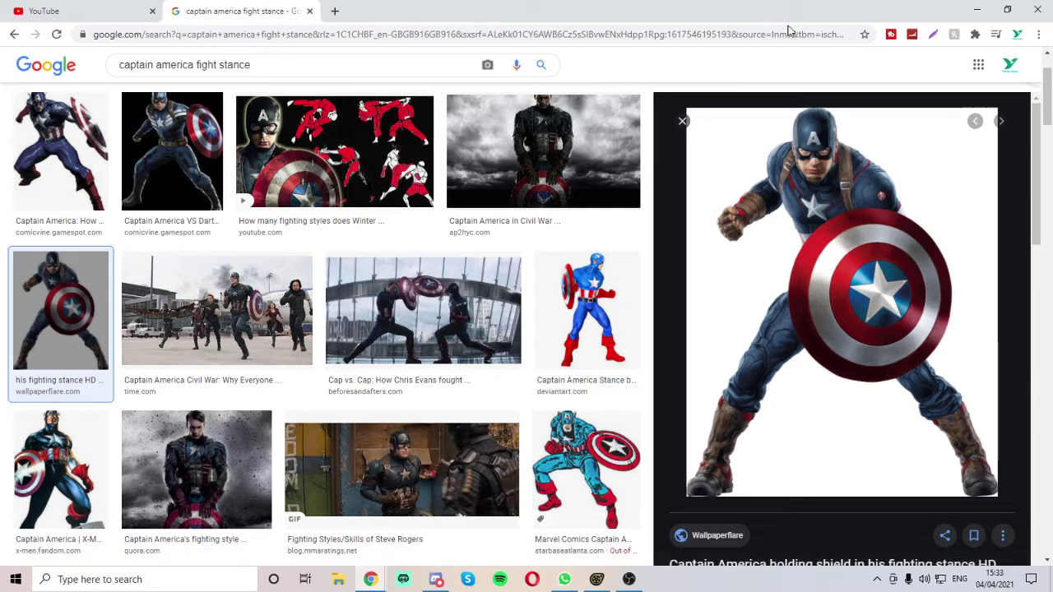
{"action": "key", "text": "alt+Tab"}
{"action": "key", "text": "w"}
{"action": "mouse_move", "coordinate": [705, 256]}
{"action": "left_mouse_down"}
{"action": "mouse_move", "coordinate": [724, 251]}
{"action": "mouse_move", "coordinate": [705, 256]}
{"action": "left_mouse_up"}
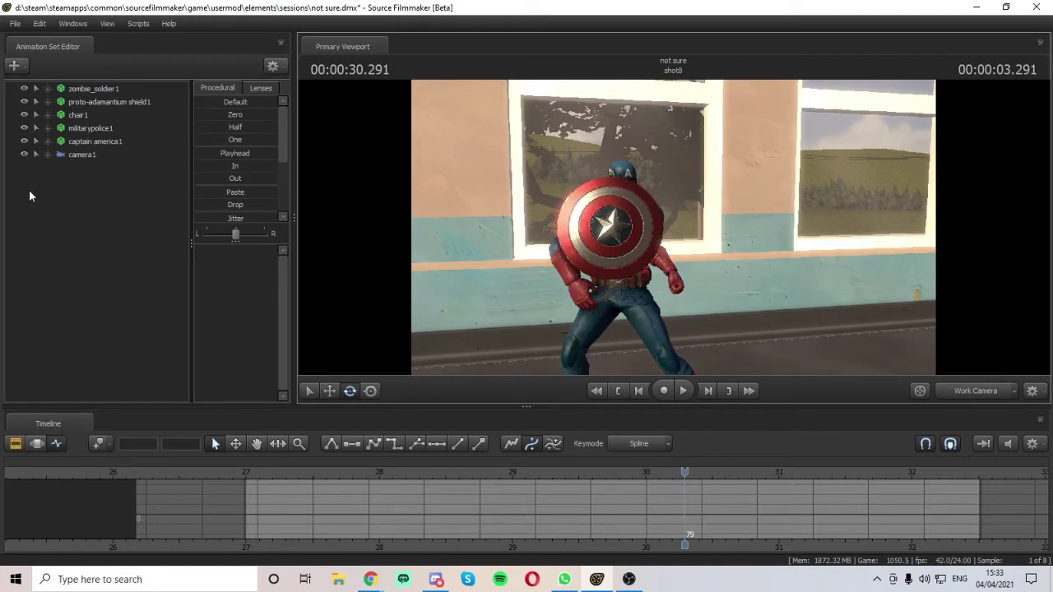
{"action": "left_click", "coordinate": [48, 141]}
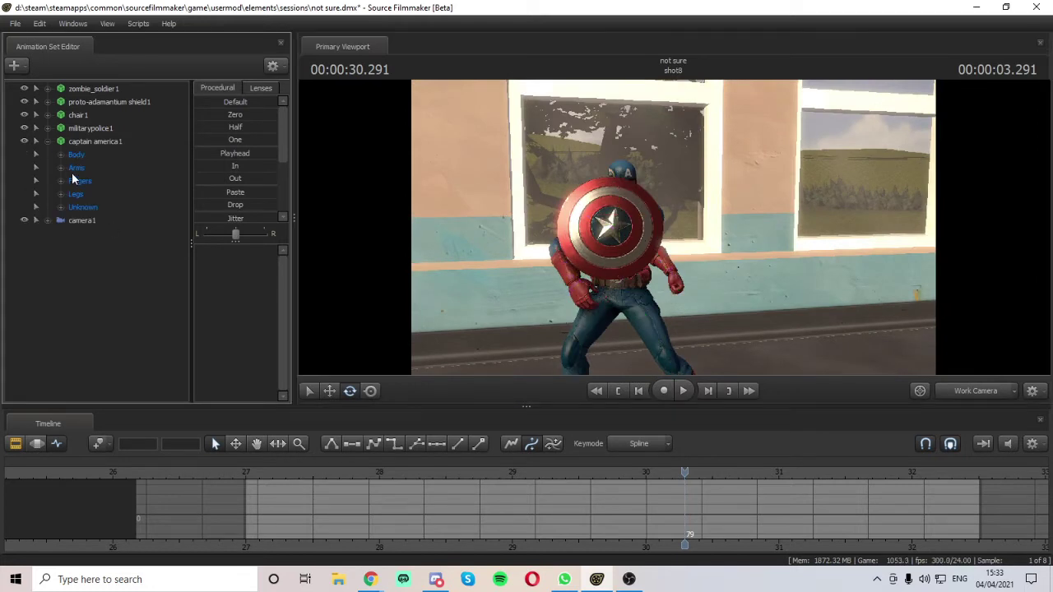
{"action": "left_click", "coordinate": [61, 155]}
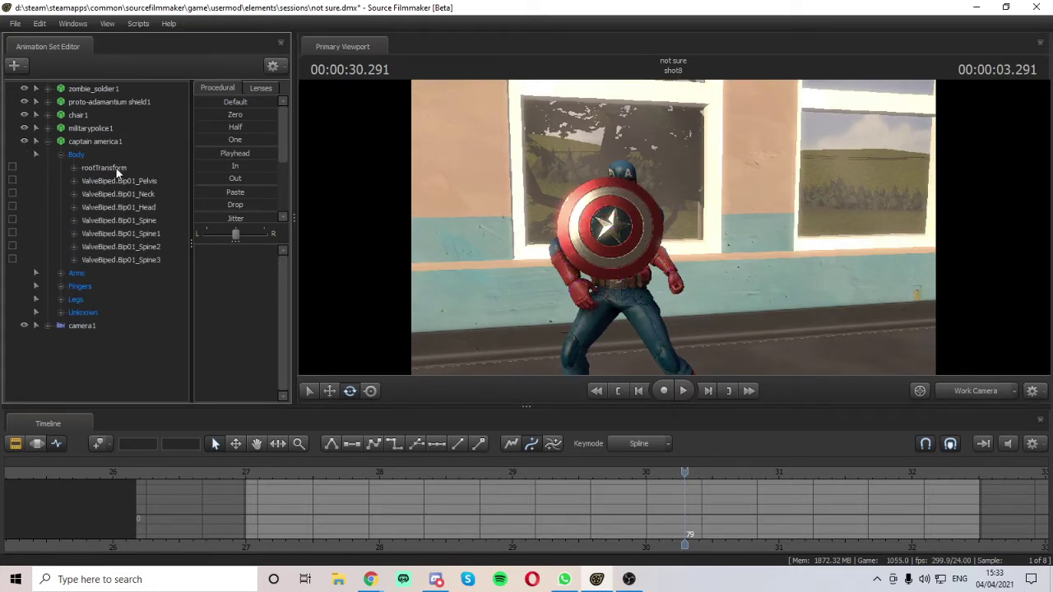
{"action": "left_click", "coordinate": [47, 141]}
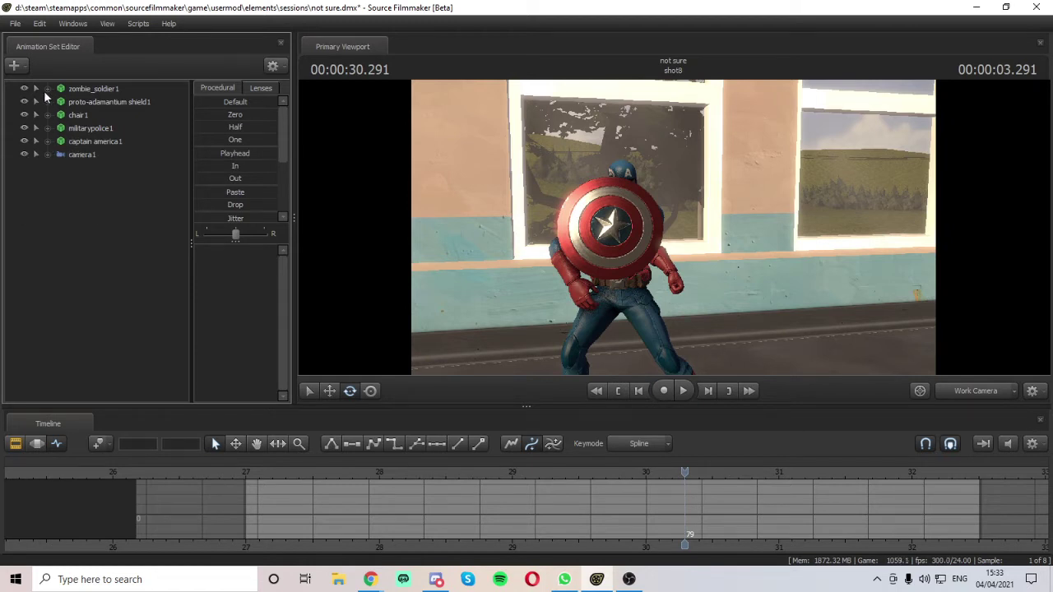
- Expand proto-adamantium shield1's Body and Unknown groups and select its pack control
{"action": "left_click", "coordinate": [47, 102]}
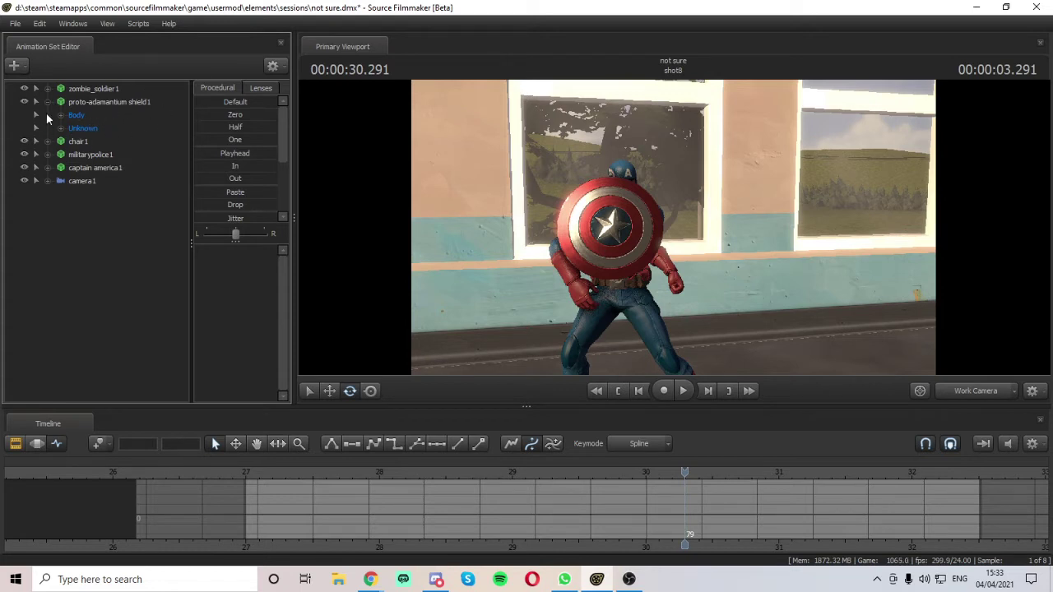
{"action": "left_click", "coordinate": [59, 115]}
{"action": "left_click", "coordinate": [89, 143]}
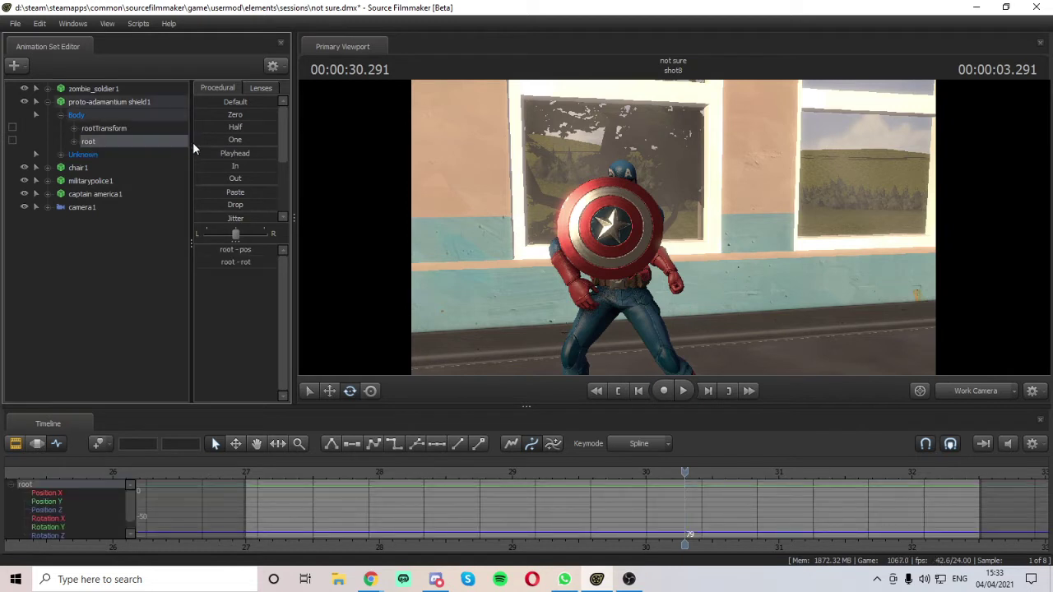
{"action": "left_click", "coordinate": [61, 155]}
{"action": "left_click", "coordinate": [84, 165]}
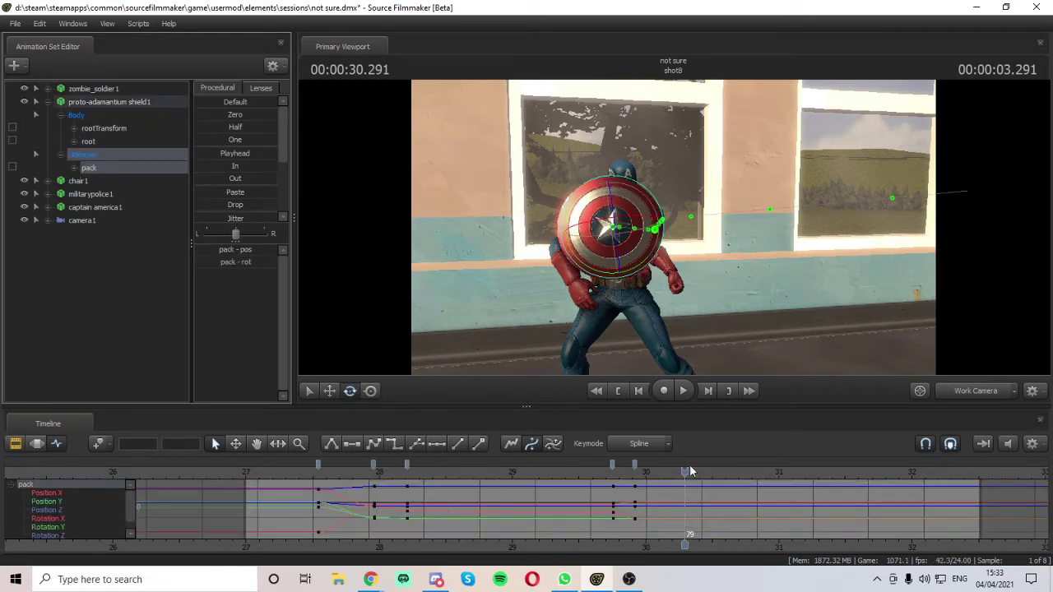
- Keyframe the shield's pack control at frame 74 and advance the playhead to frame 79
{"action": "left_click_drag", "start_coordinate": [686, 473], "coordinate": [662, 475]}
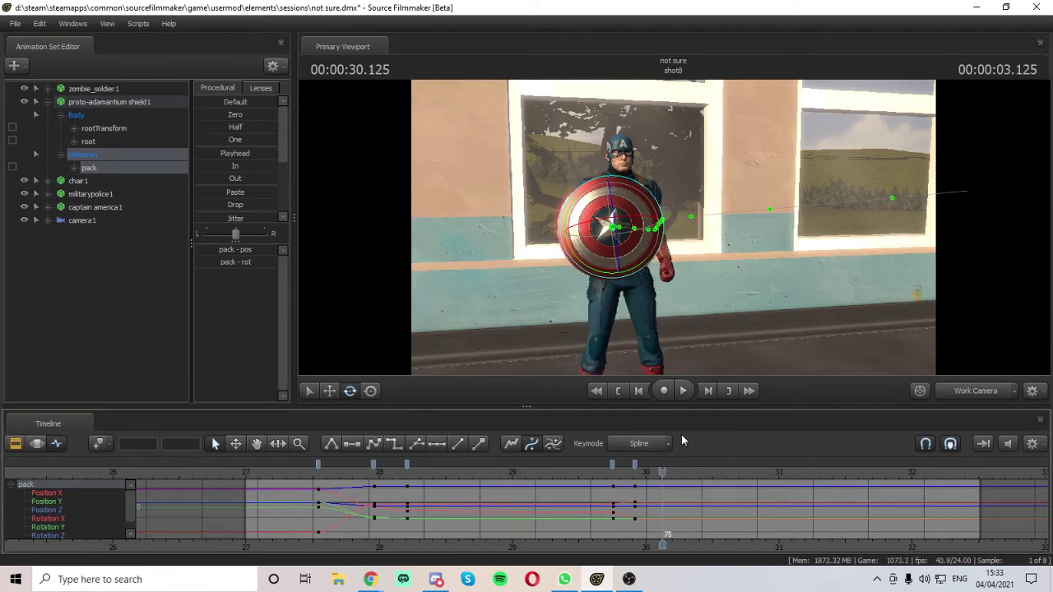
{"action": "key", "text": "Left"}
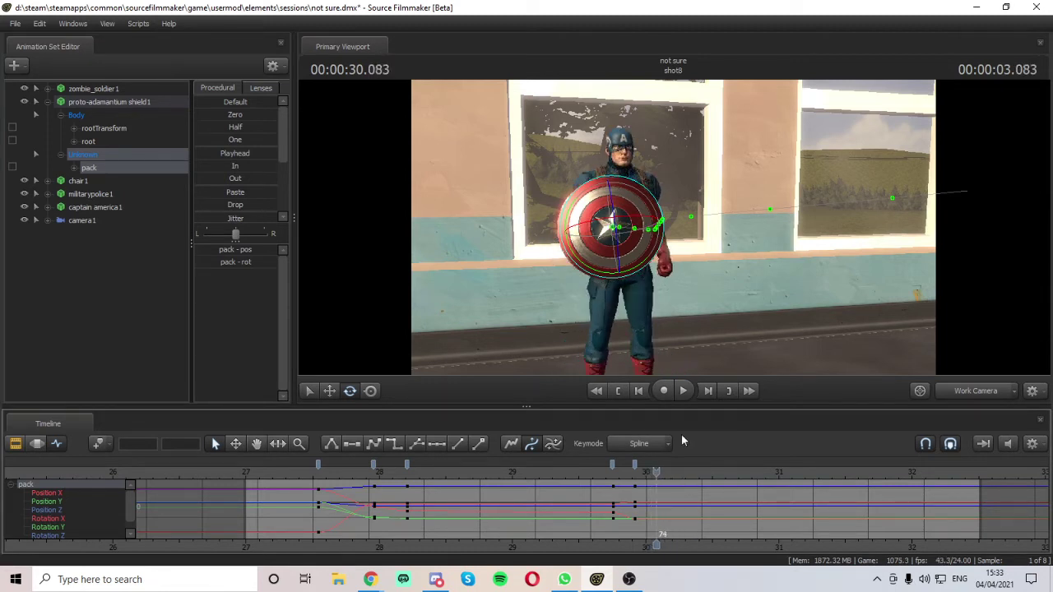
{"action": "key", "text": "Right"}
{"action": "key", "text": "Right"}
{"action": "key", "text": "Right"}
{"action": "key", "text": "Right"}
{"action": "key", "text": "Right"}
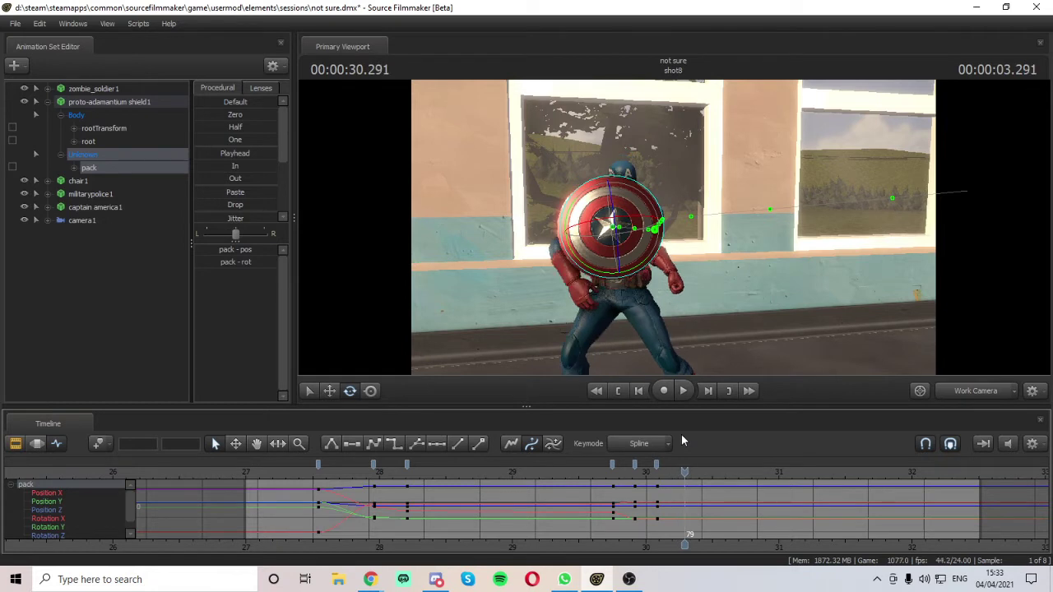
{"action": "key", "text": "Right"}
{"action": "key", "text": "Left"}
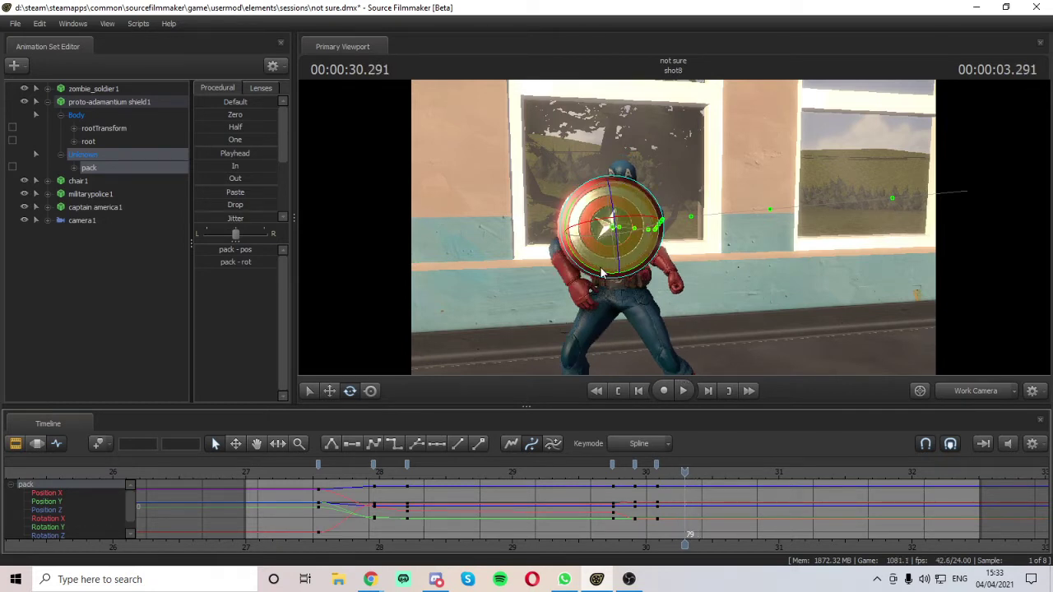
- At frame 79, rotate the shield and move it down beside captain america1's right arm
{"action": "left_click_drag", "start_coordinate": [600, 272], "coordinate": [576, 262]}
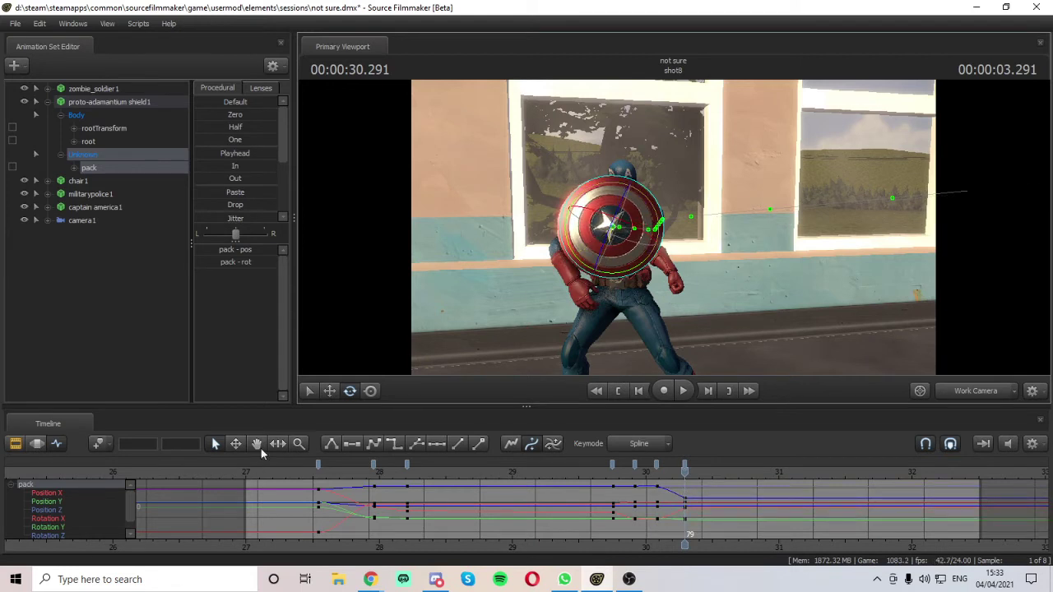
{"action": "left_click", "coordinate": [329, 392]}
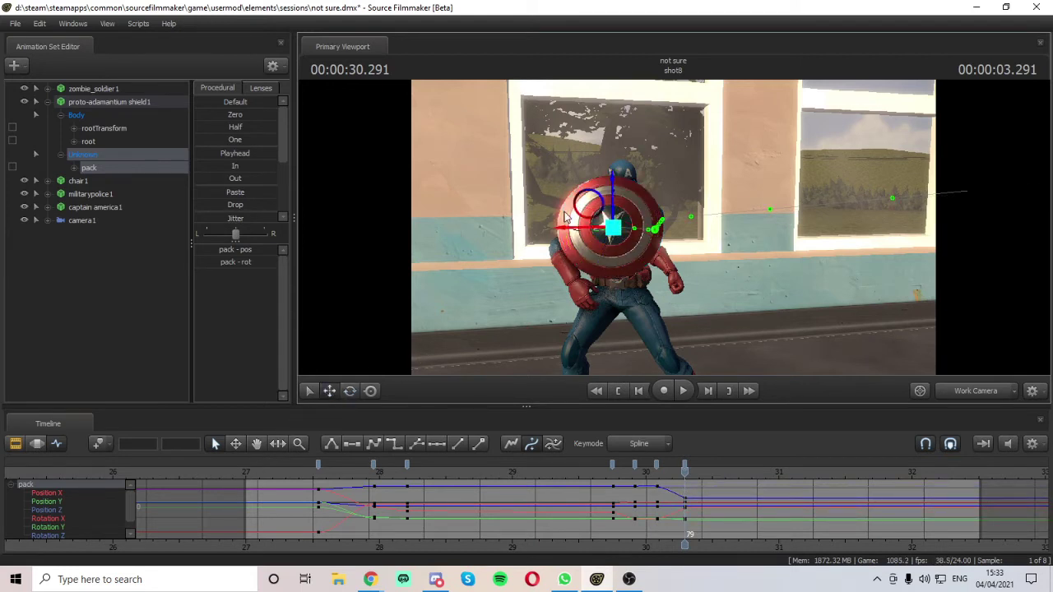
{"action": "left_click_drag", "start_coordinate": [565, 217], "coordinate": [676, 258]}
{"action": "key", "text": "w"}
- Set flat tangents on all keyframes of the shield's pack control
{"action": "left_click_drag", "start_coordinate": [718, 481], "coordinate": [232, 570]}
{"action": "left_click", "coordinate": [353, 445]}
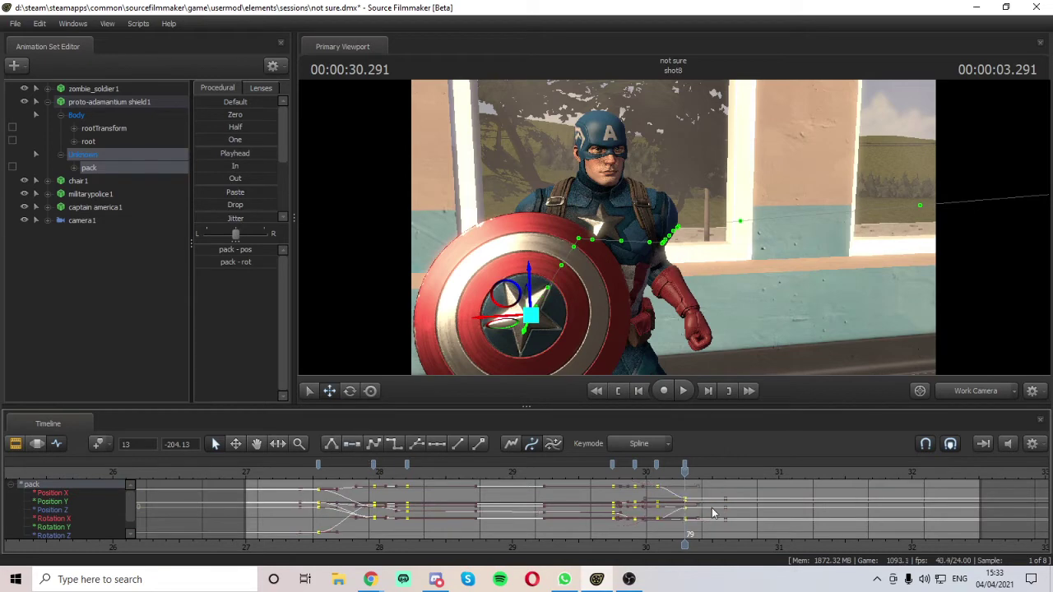
{"action": "left_click", "coordinate": [780, 499]}
- At frame 79, turn the shield so its inner side lines up with captain america1's right forearm
{"action": "left_click_drag", "start_coordinate": [838, 333], "coordinate": [446, 363]}
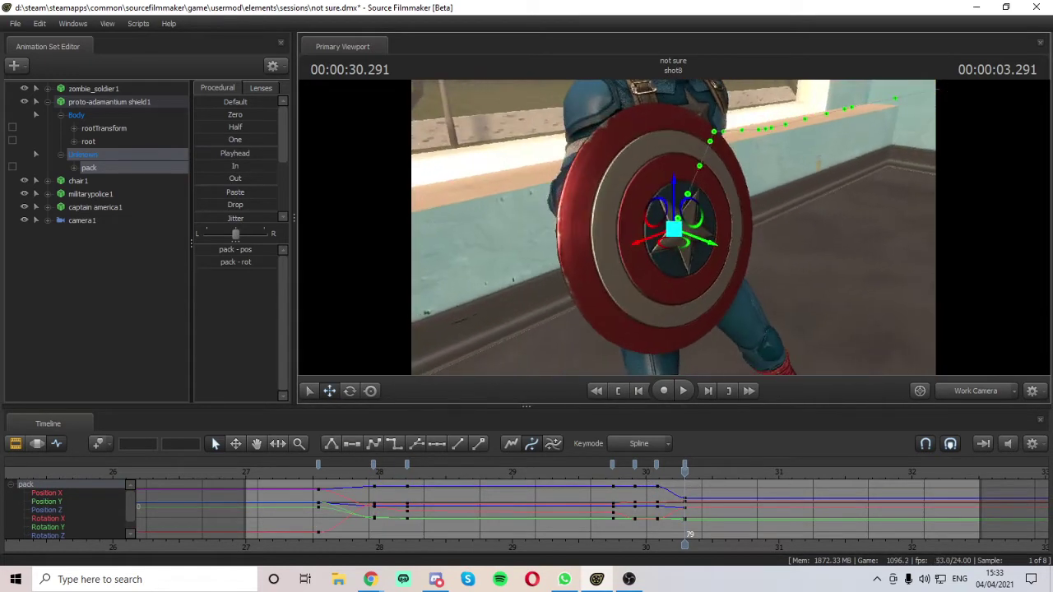
{"action": "left_click", "coordinate": [350, 391]}
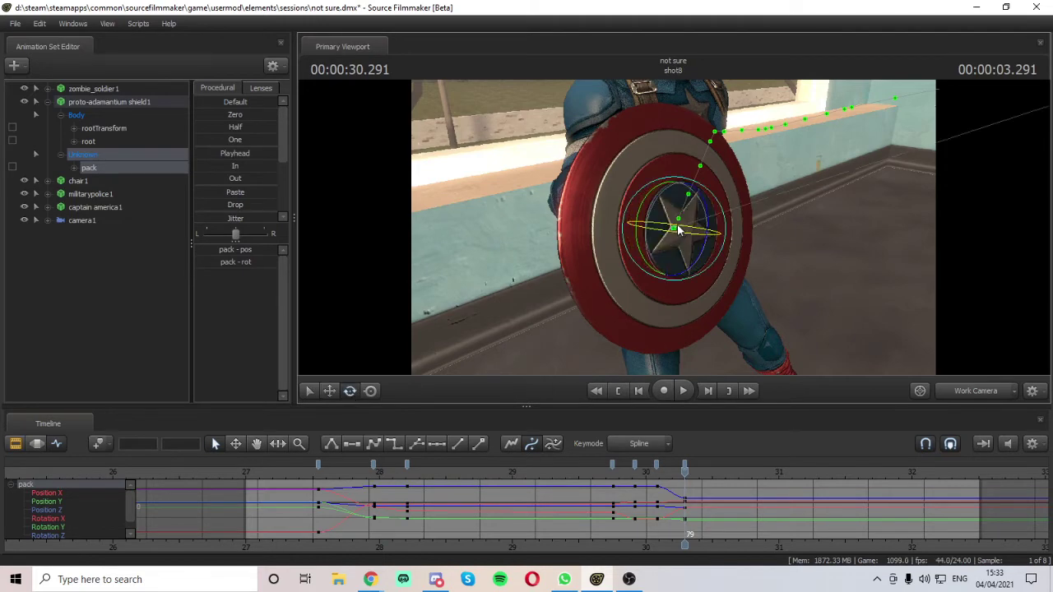
{"action": "left_click_drag", "start_coordinate": [678, 230], "coordinate": [526, 227]}
{"action": "left_click_drag", "start_coordinate": [669, 249], "coordinate": [673, 227]}
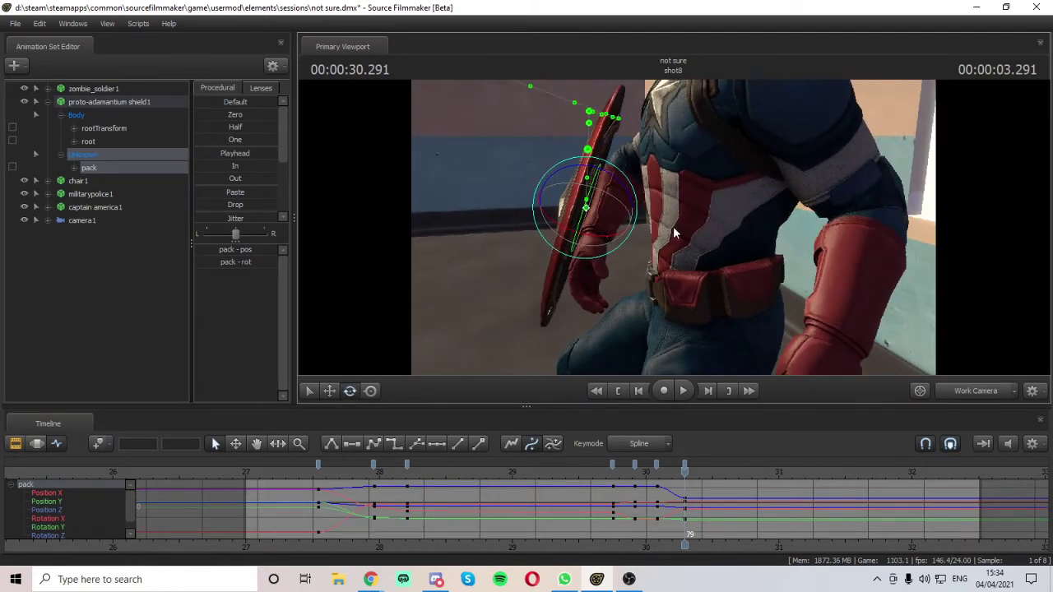
- Move the shield closer to captain america1's right forearm at frame 79, checking it from the front and side
{"action": "left_click", "coordinate": [329, 390]}
{"action": "left_click_drag", "start_coordinate": [591, 188], "coordinate": [774, 234]}
{"action": "left_click_drag", "start_coordinate": [600, 233], "coordinate": [571, 213]}
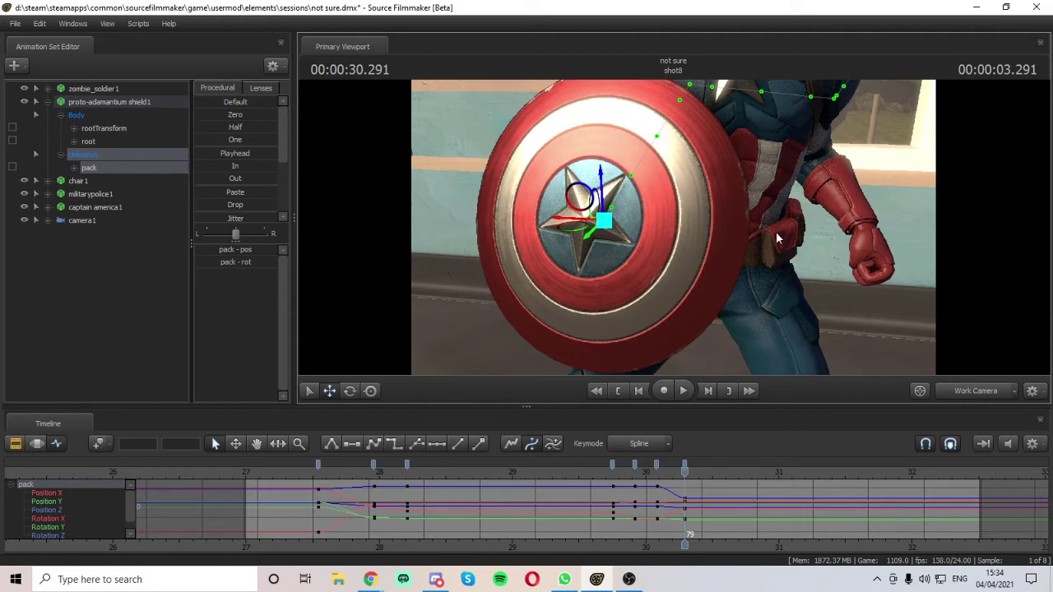
{"action": "left_click_drag", "start_coordinate": [775, 235], "coordinate": [559, 230]}
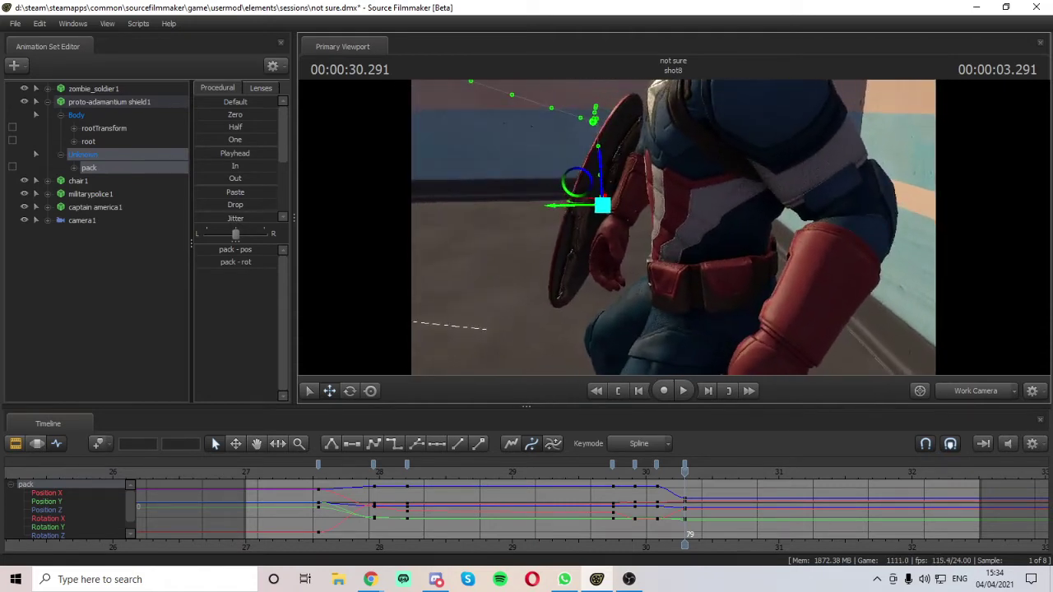
{"action": "left_click_drag", "start_coordinate": [673, 227], "coordinate": [641, 235]}
{"action": "right_click_drag", "start_coordinate": [708, 185], "coordinate": [716, 183]}
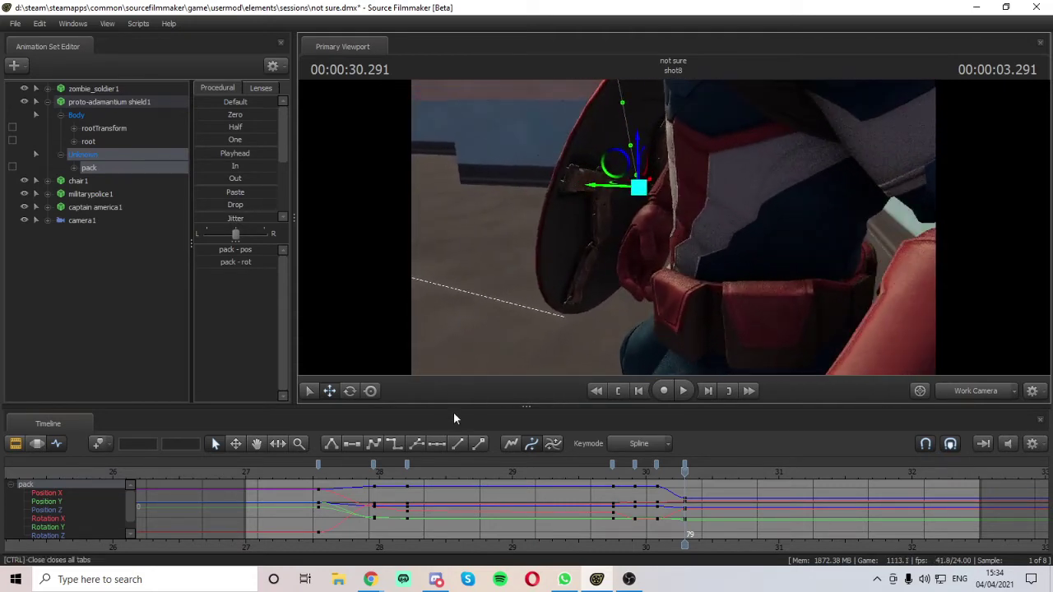
- Rotate the shield to align its straps with the right forearm and adjust its position at frame 79
{"action": "left_click", "coordinate": [349, 390]}
{"action": "left_click_drag", "start_coordinate": [635, 166], "coordinate": [632, 178]}
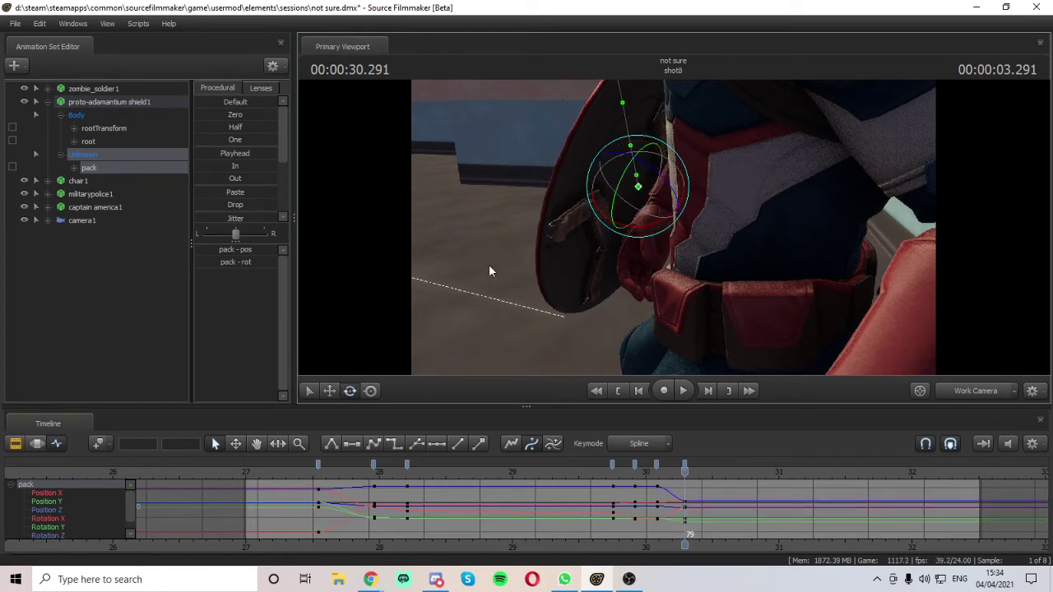
{"action": "left_click", "coordinate": [330, 391]}
{"action": "left_click_drag", "start_coordinate": [640, 166], "coordinate": [673, 227]}
{"action": "key", "text": "s"}
- Switch the viewport to camera1 and select all keyframes of the shield's pack control
{"action": "left_click", "coordinate": [976, 391]}
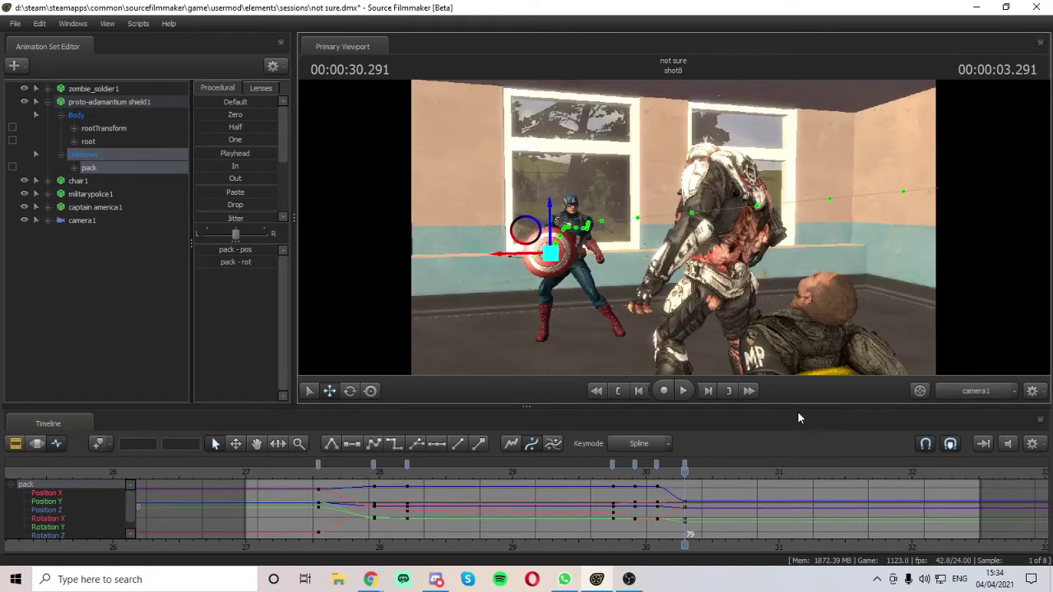
{"action": "left_click_drag", "start_coordinate": [716, 482], "coordinate": [283, 553]}
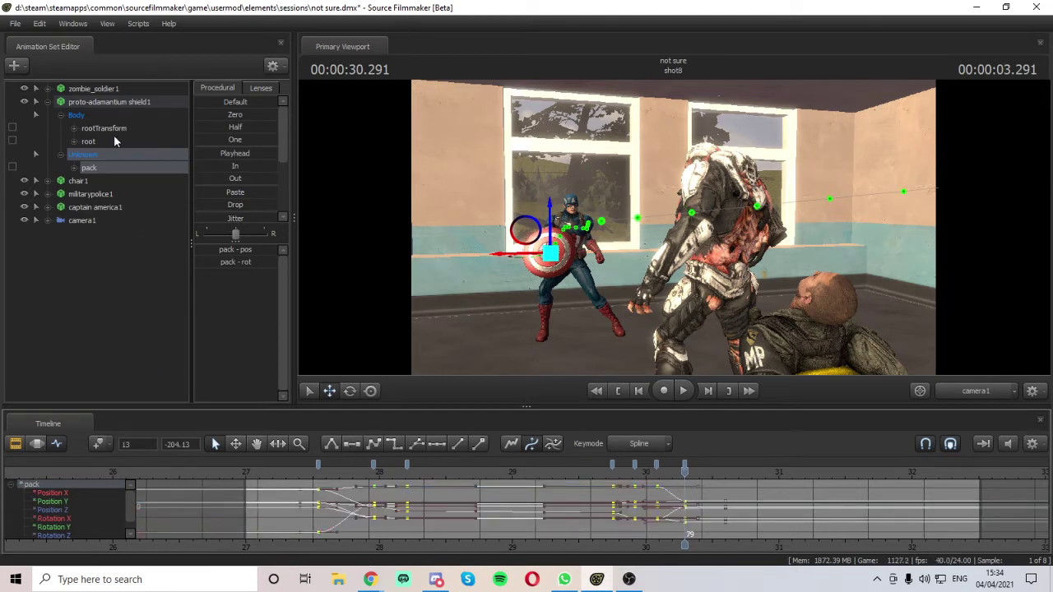
- Select all keyframes of captain america1, flatten their curve tangents, and clear the selection
{"action": "left_click", "coordinate": [112, 208]}
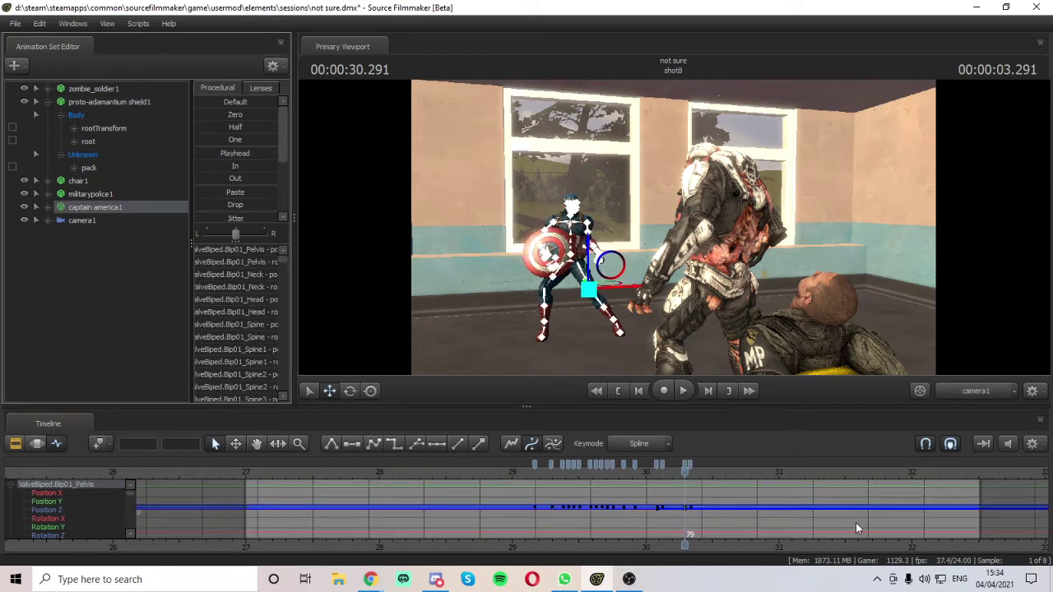
{"action": "left_click_drag", "start_coordinate": [730, 481], "coordinate": [458, 543]}
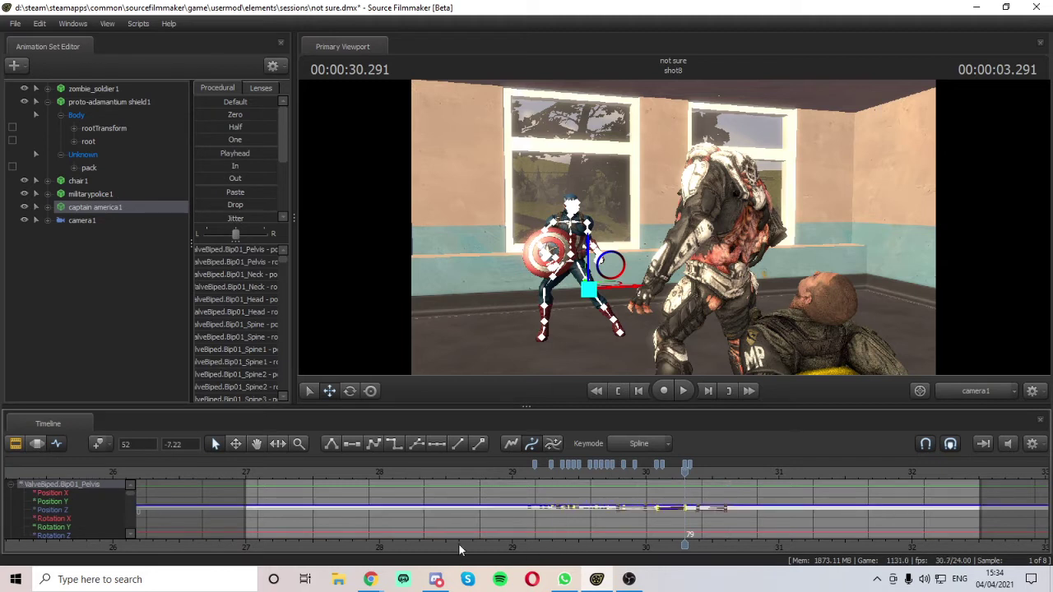
{"action": "left_click", "coordinate": [348, 444]}
{"action": "left_click", "coordinate": [351, 486]}
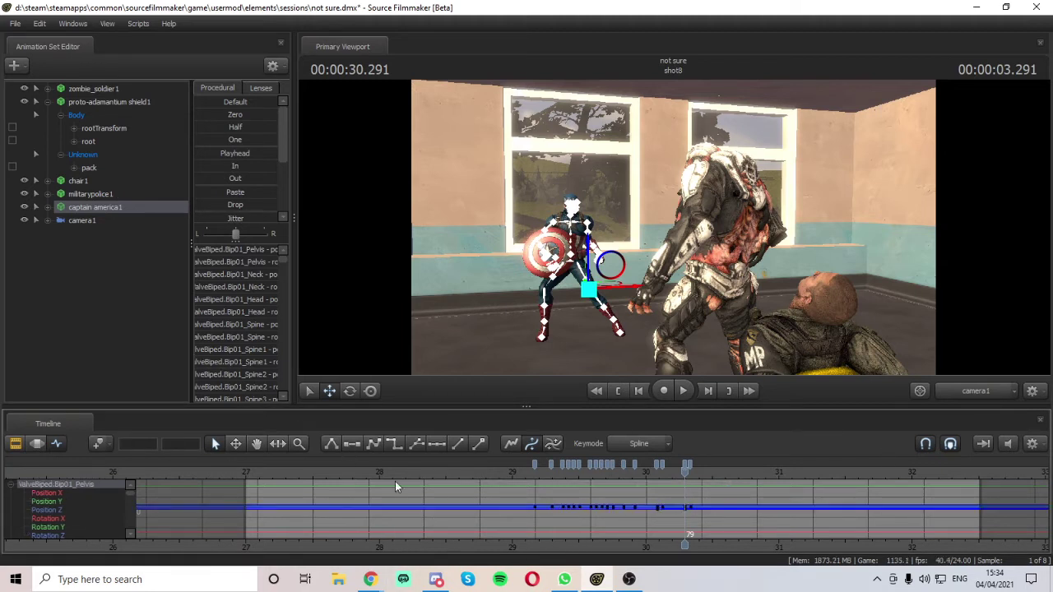
- Play back shot8 from its start through camera1 with nothing selected to review the animation
{"action": "left_click", "coordinate": [976, 391]}
{"action": "left_click", "coordinate": [969, 404]}
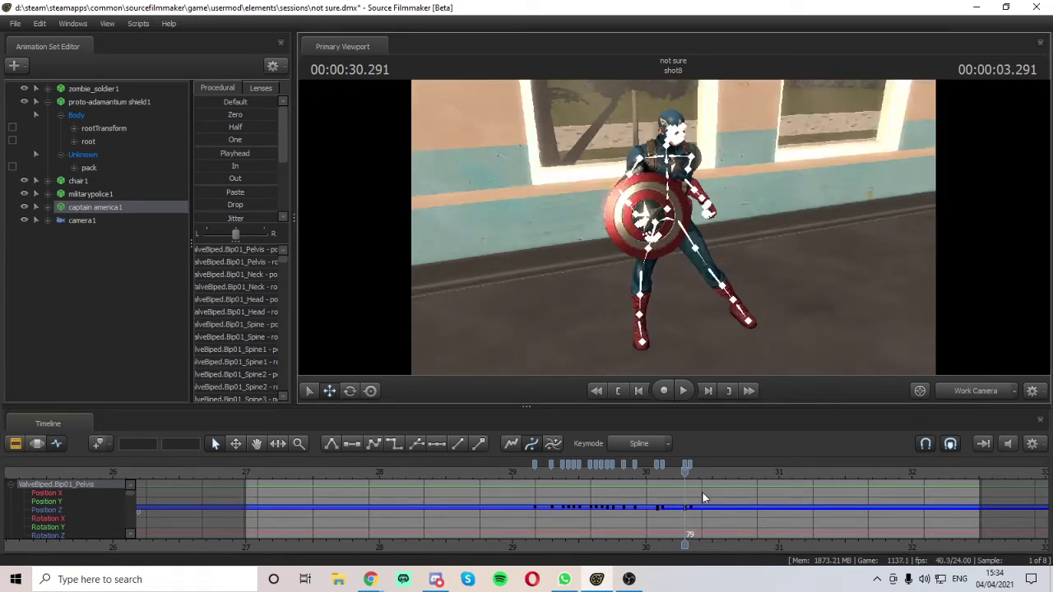
{"action": "left_click", "coordinate": [981, 397]}
{"action": "left_click_drag", "start_coordinate": [685, 473], "coordinate": [242, 474]}
{"action": "left_click", "coordinate": [160, 301]}
{"action": "key", "text": "space"}
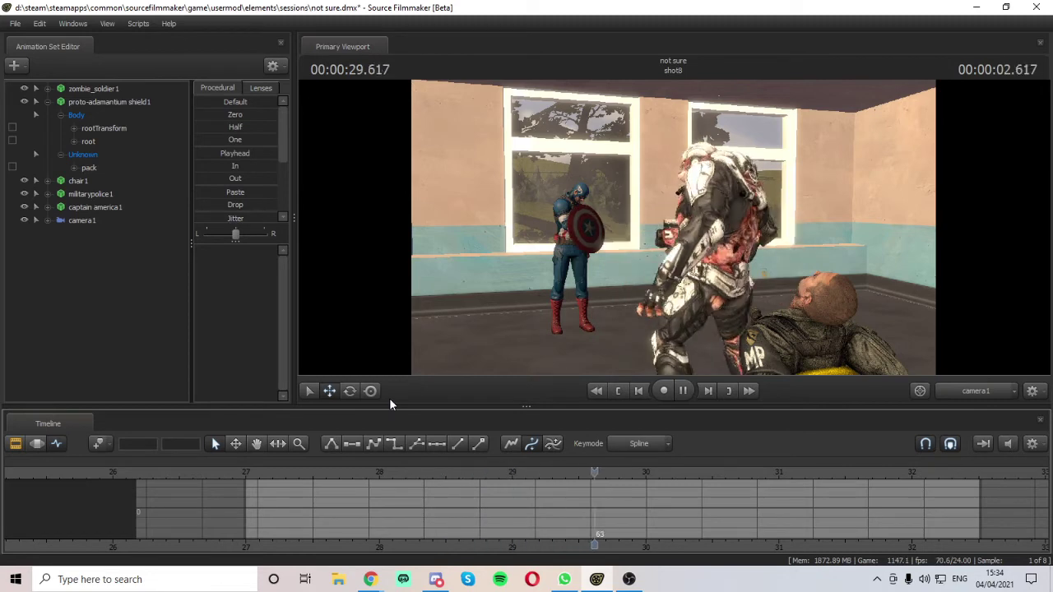
{"action": "key", "text": "space"}
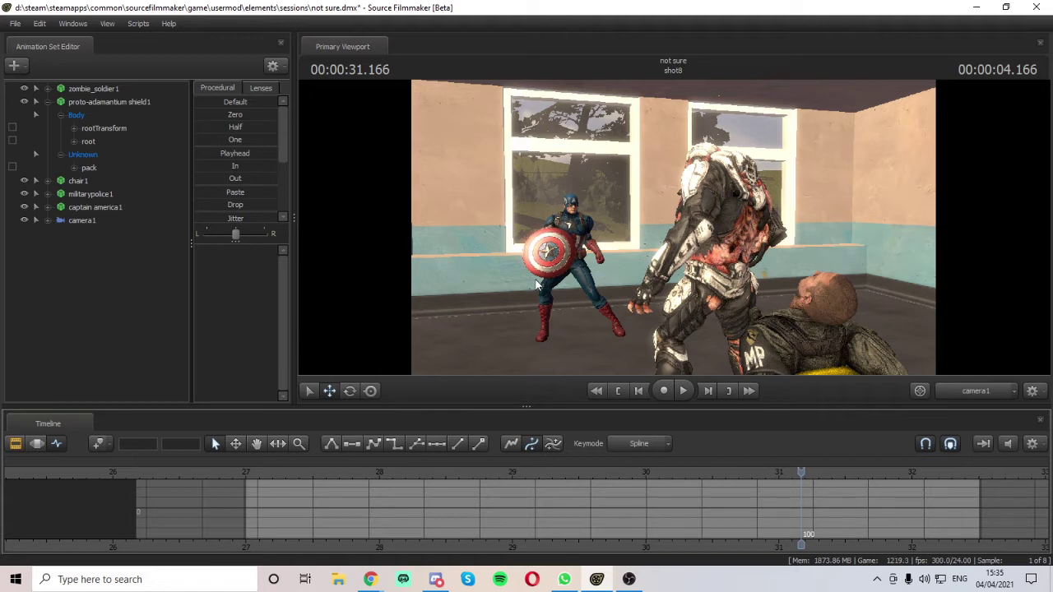
- Look around the scene through the Work Camera toward militarypolice1
{"action": "left_click", "coordinate": [986, 396]}
{"action": "left_click_drag", "start_coordinate": [903, 320], "coordinate": [988, 320]}
{"action": "key", "text": "w"}
{"action": "left_click_drag", "start_coordinate": [673, 227], "coordinate": [855, 227]}
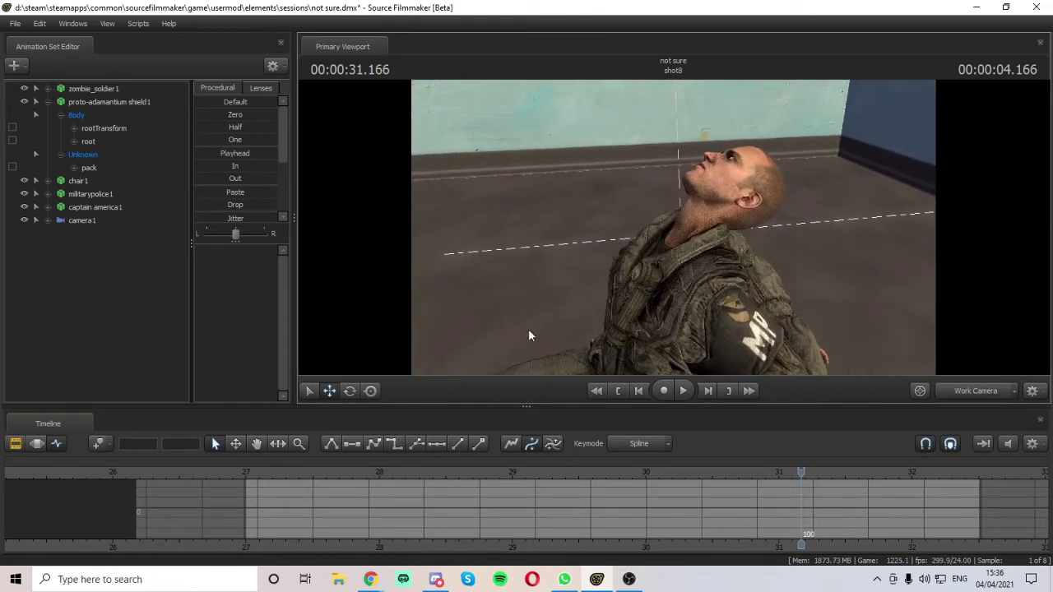
- In the clip editor, return to camera1 and shorten the end of shot8 to a duration of 04:13 with a ripple roll-out
{"action": "left_click", "coordinate": [16, 444]}
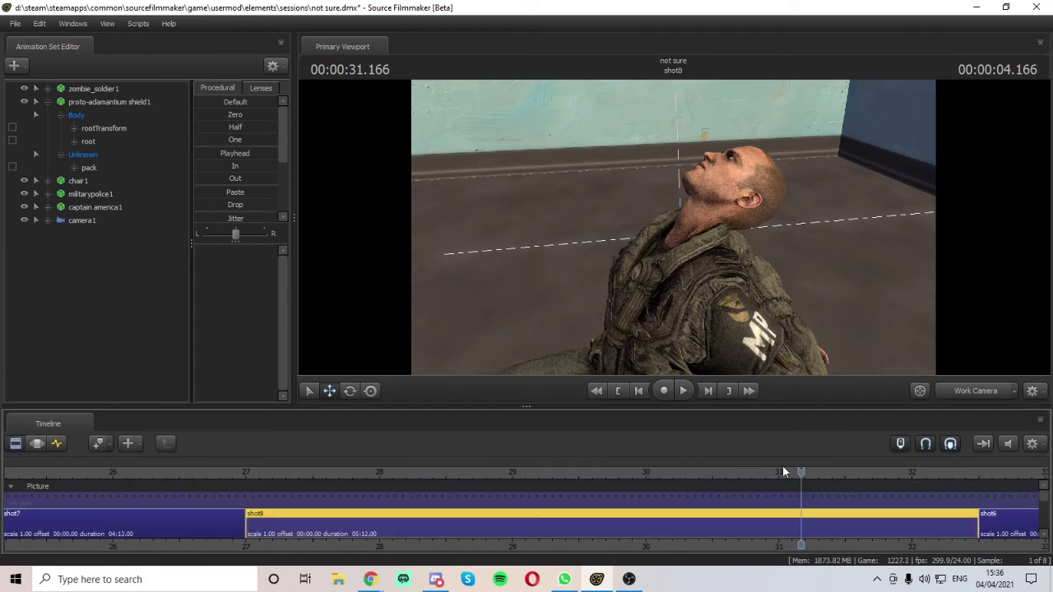
{"action": "scroll", "coordinate": [804, 490], "scroll_direction": "down", "scroll_amount": 5}
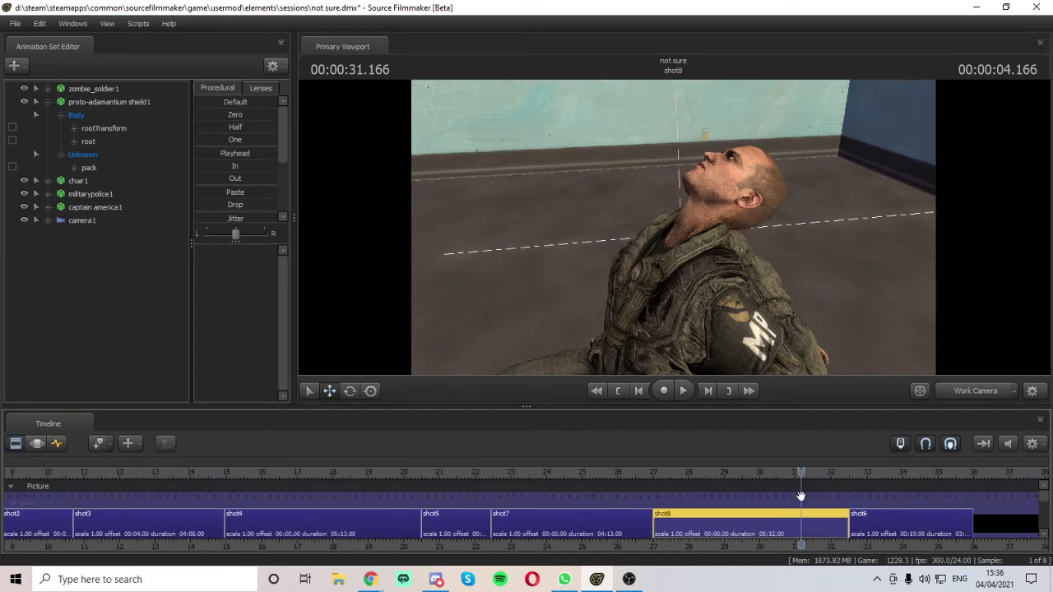
{"action": "left_click", "coordinate": [958, 390]}
{"action": "key", "text": "space"}
{"action": "key", "text": "space"}
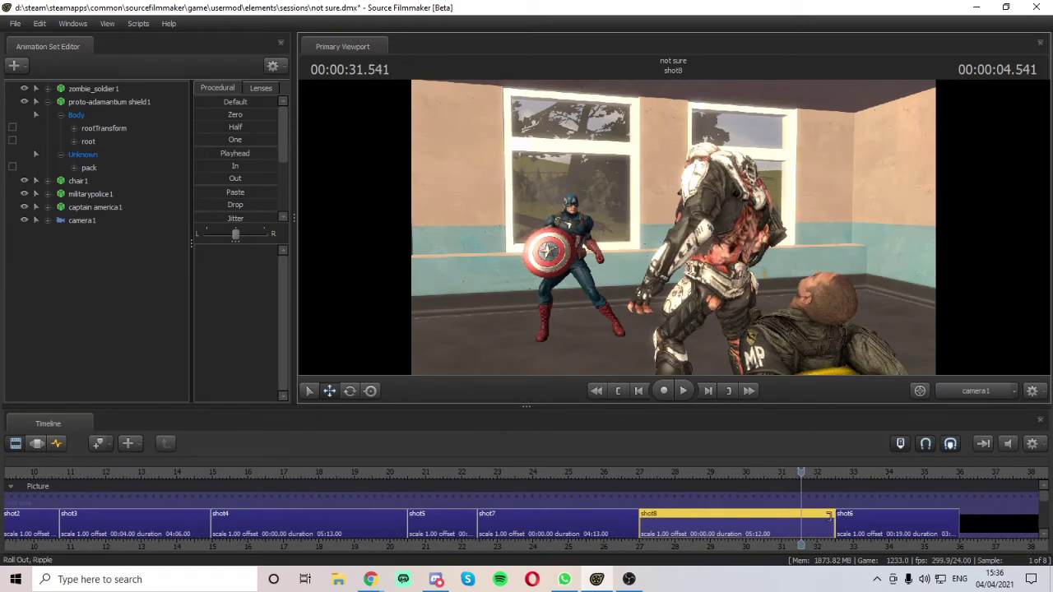
{"action": "left_click_drag", "start_coordinate": [834, 516], "coordinate": [629, 502]}
{"action": "key", "text": "space"}
{"action": "key", "text": "space"}
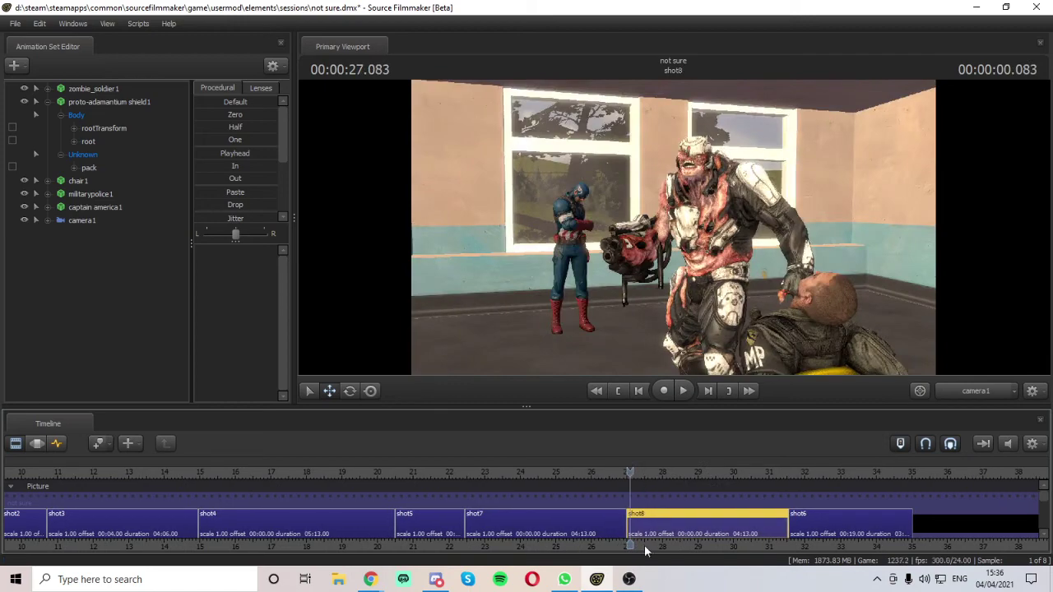
- Review the movie by playing it from the start of shot2 through shot8 and into shot6, pausing along the way
{"action": "middle_click_drag", "start_coordinate": [650, 550], "coordinate": [994, 538]}
{"action": "left_click_drag", "start_coordinate": [967, 473], "coordinate": [46, 495]}
{"action": "key", "text": "space"}
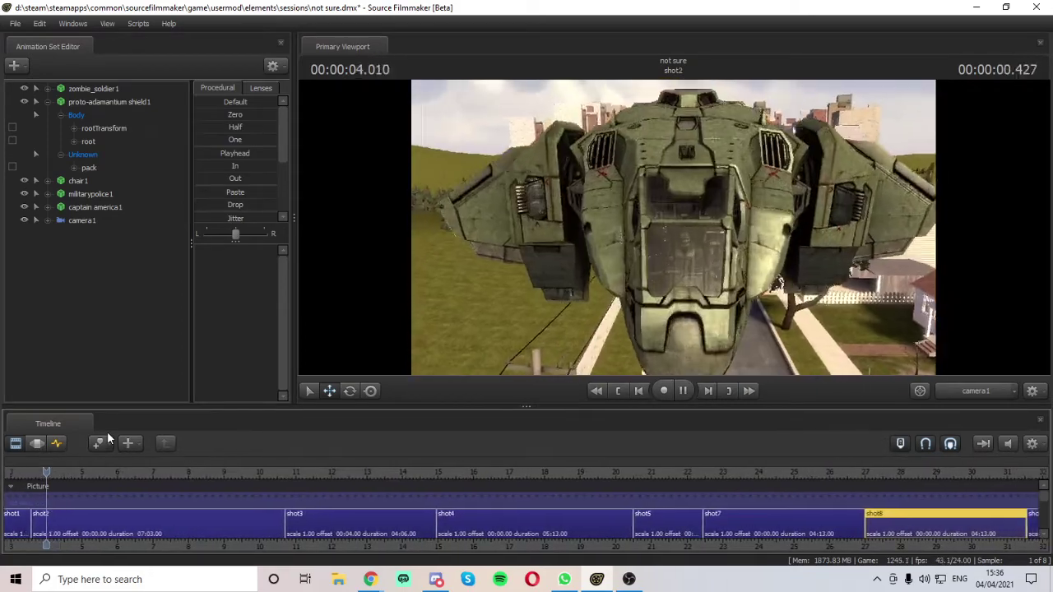
{"action": "key", "text": "space"}
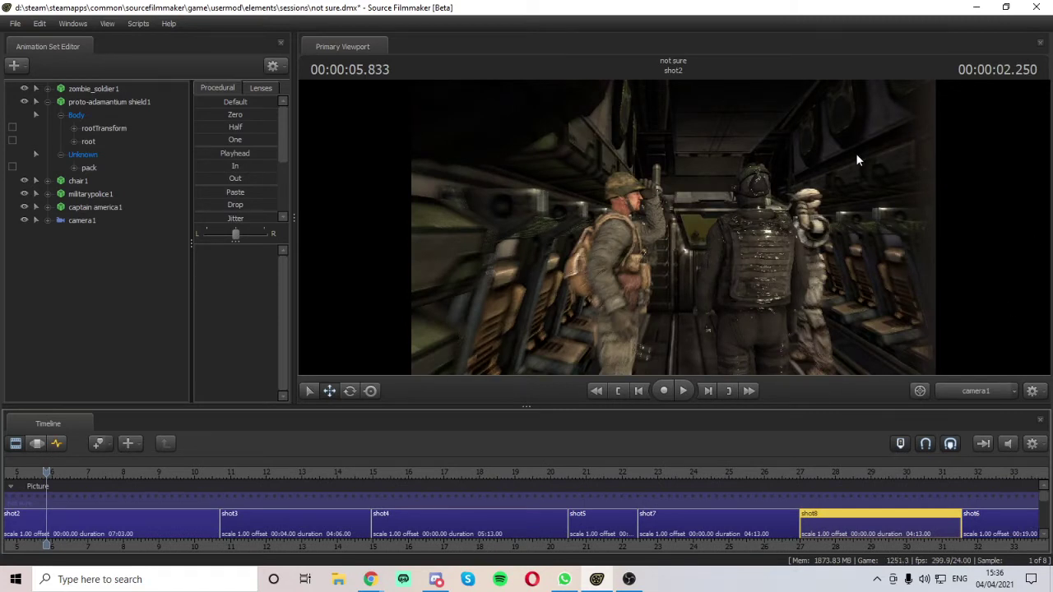
{"action": "key", "text": "space"}
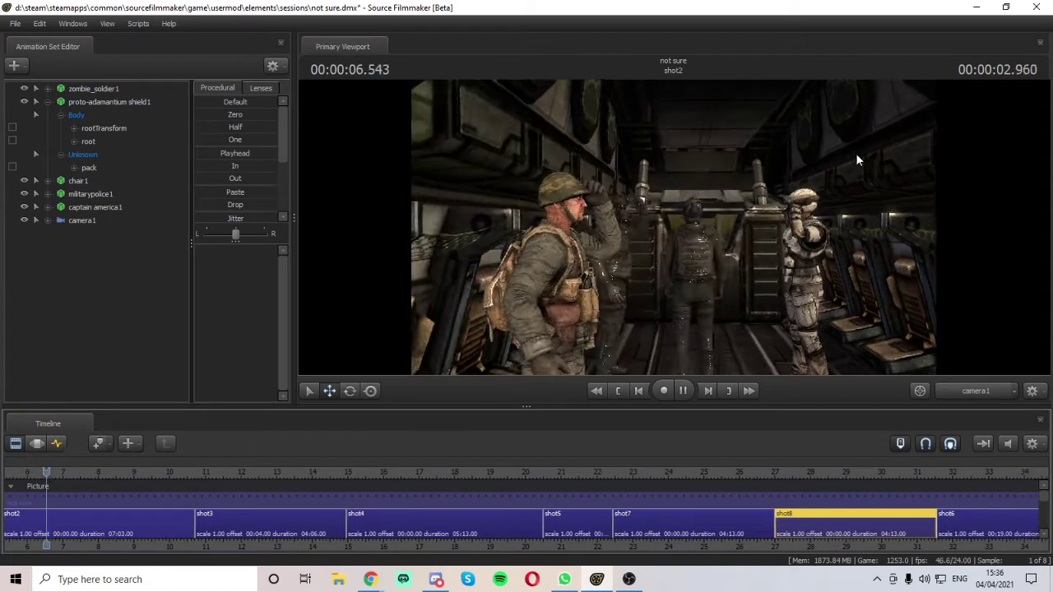
{"action": "key", "text": "space"}
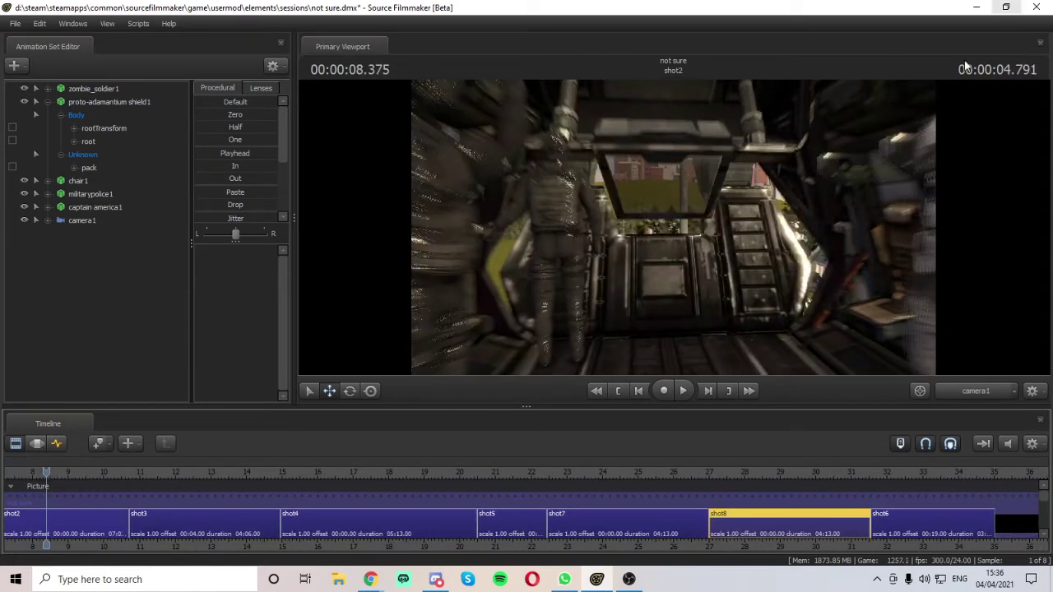
{"action": "key", "text": "space"}
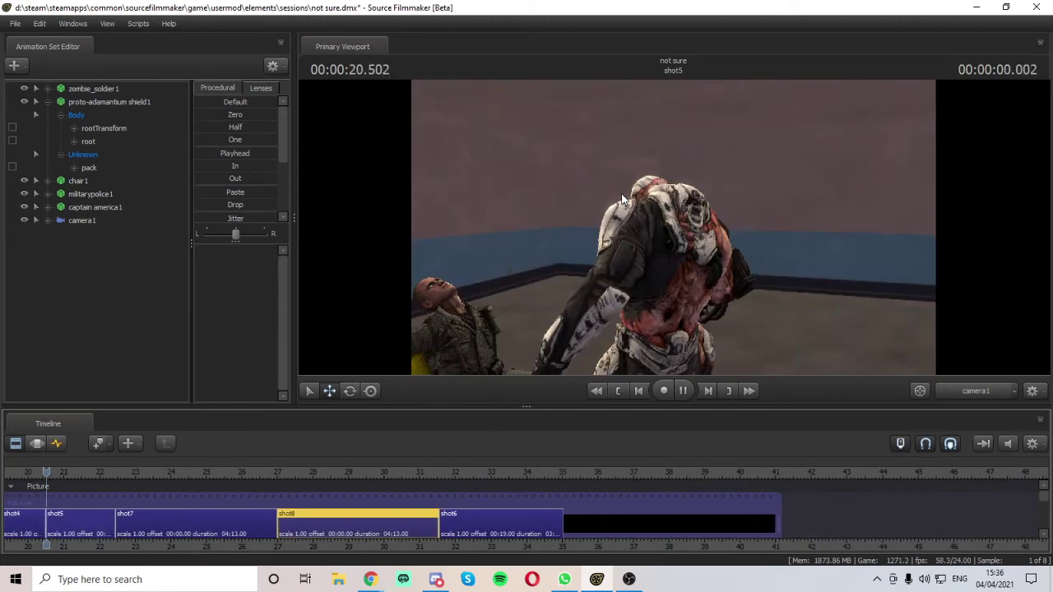
{"action": "key", "text": "space"}
{"action": "key", "text": "space"}
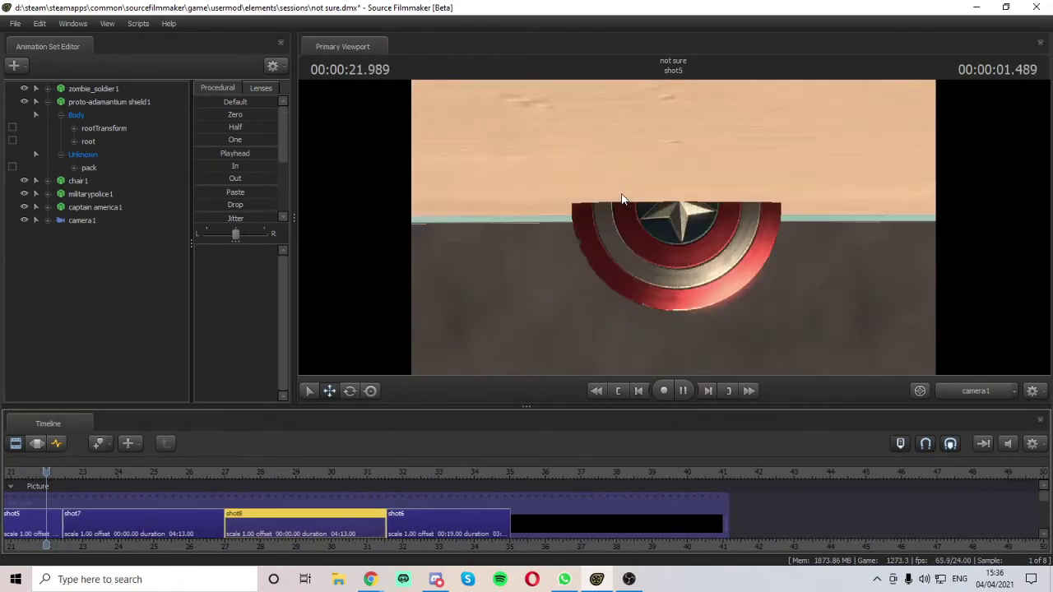
{"action": "key", "text": "space"}
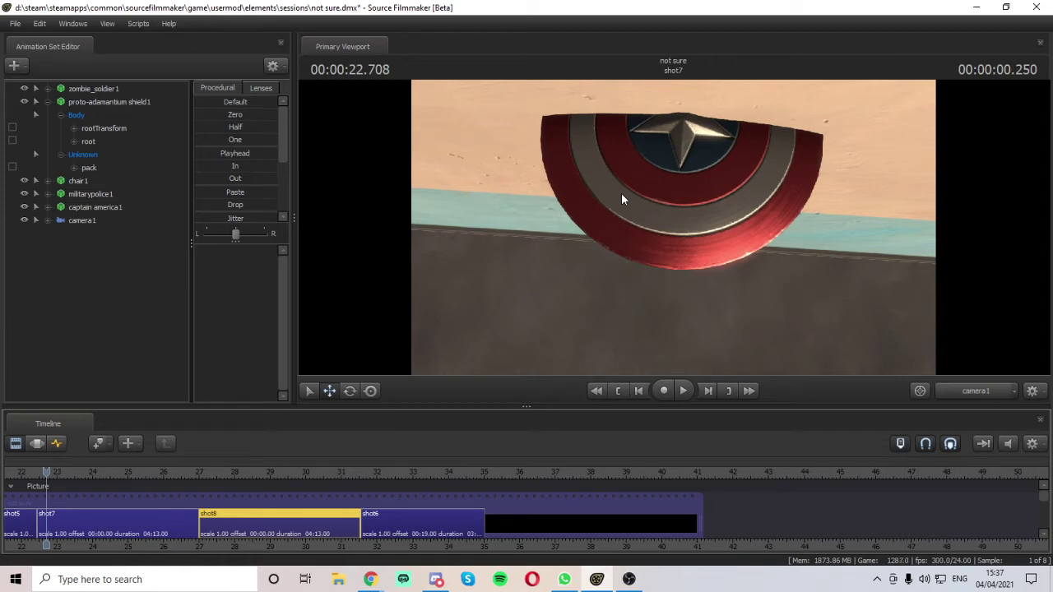
{"action": "key", "text": "space"}
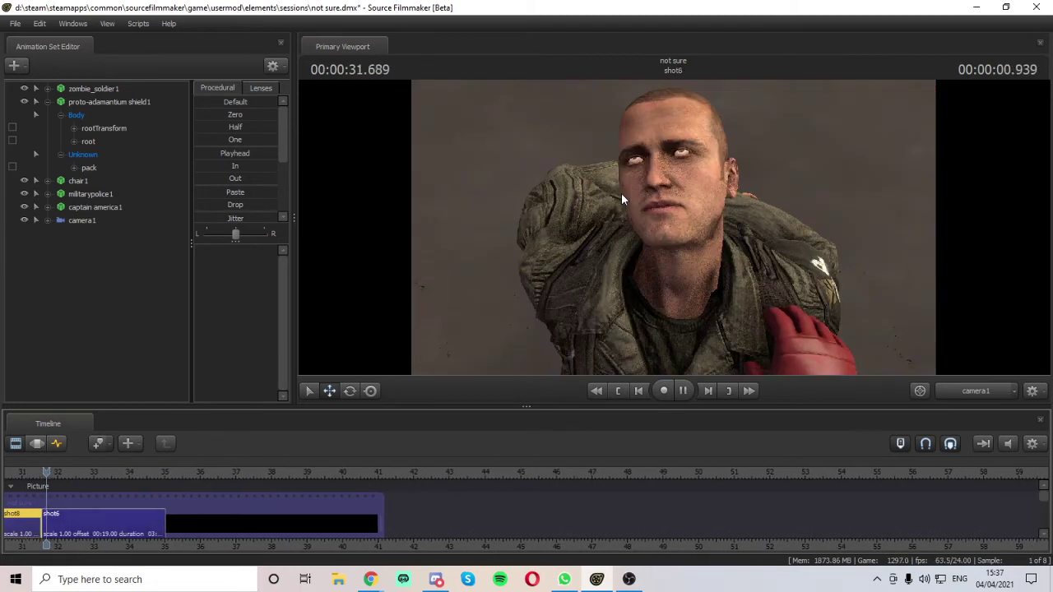
{"action": "key", "text": "space"}
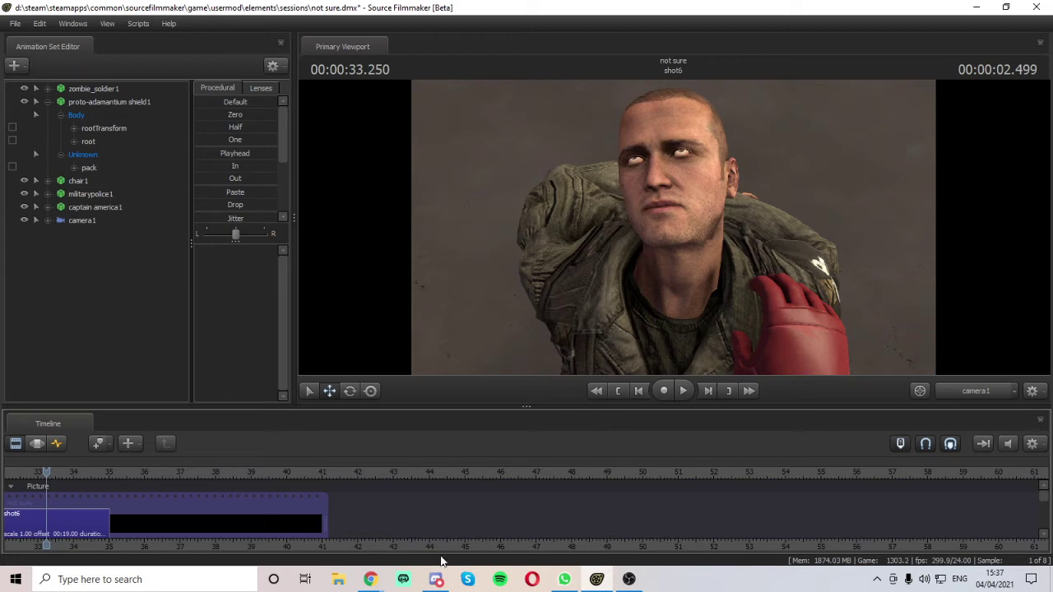
{"action": "left_click", "coordinate": [370, 579]}
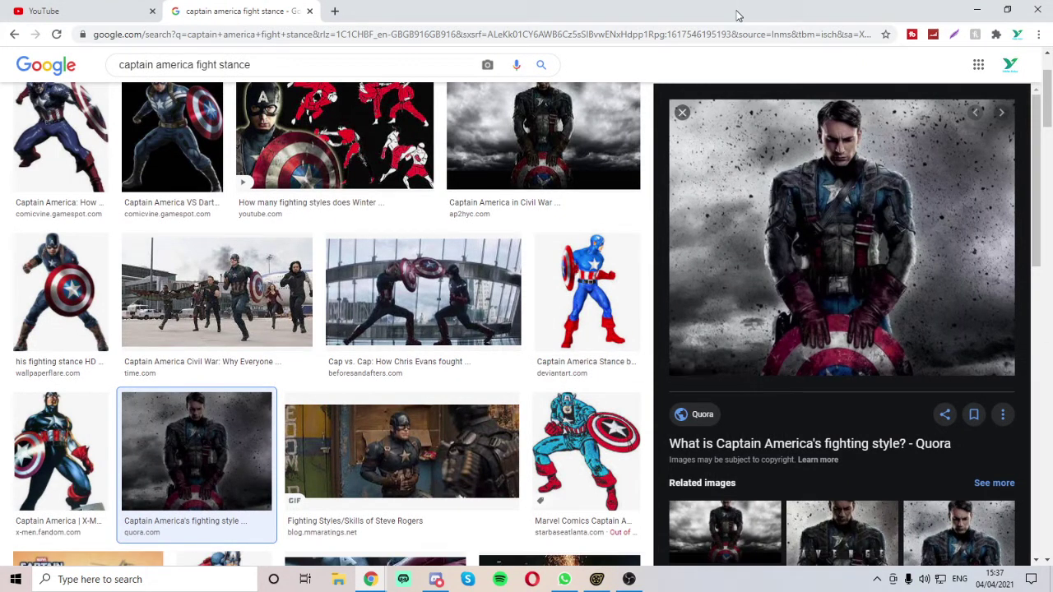
{"action": "key", "text": "alt+Tab"}
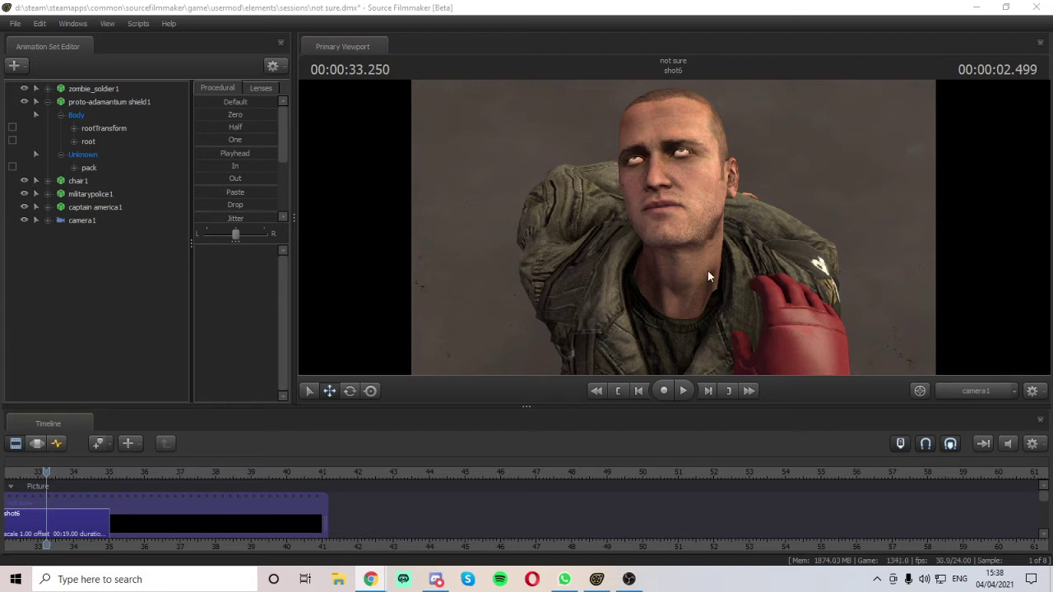
- Play past the end of shot6 and create a new shot in the empty gap following it
{"action": "left_click", "coordinate": [684, 391]}
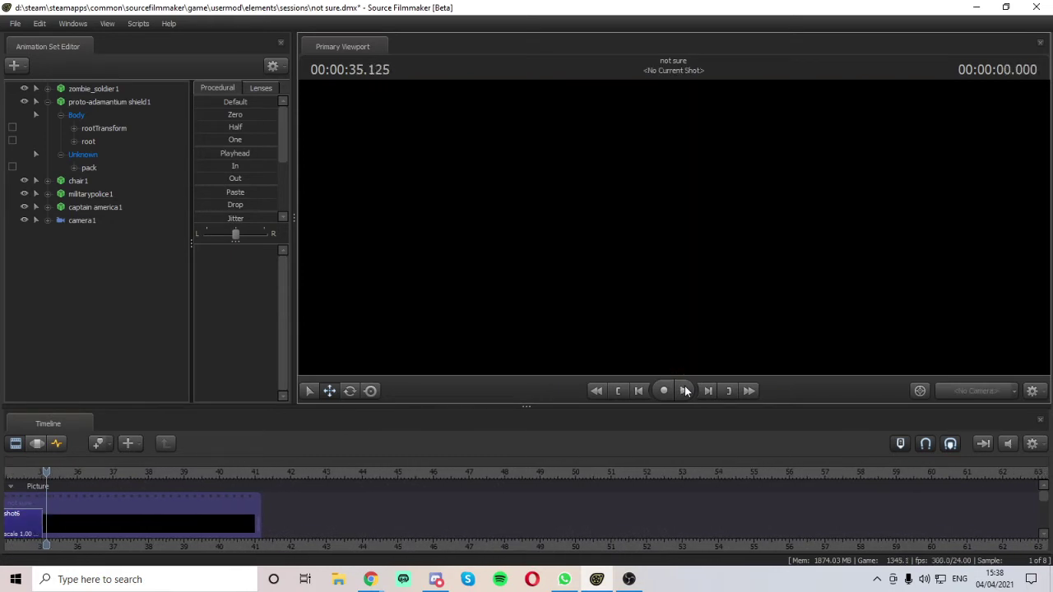
{"action": "left_click", "coordinate": [685, 391]}
{"action": "right_click", "coordinate": [104, 518]}
{"action": "left_click", "coordinate": [175, 570]}
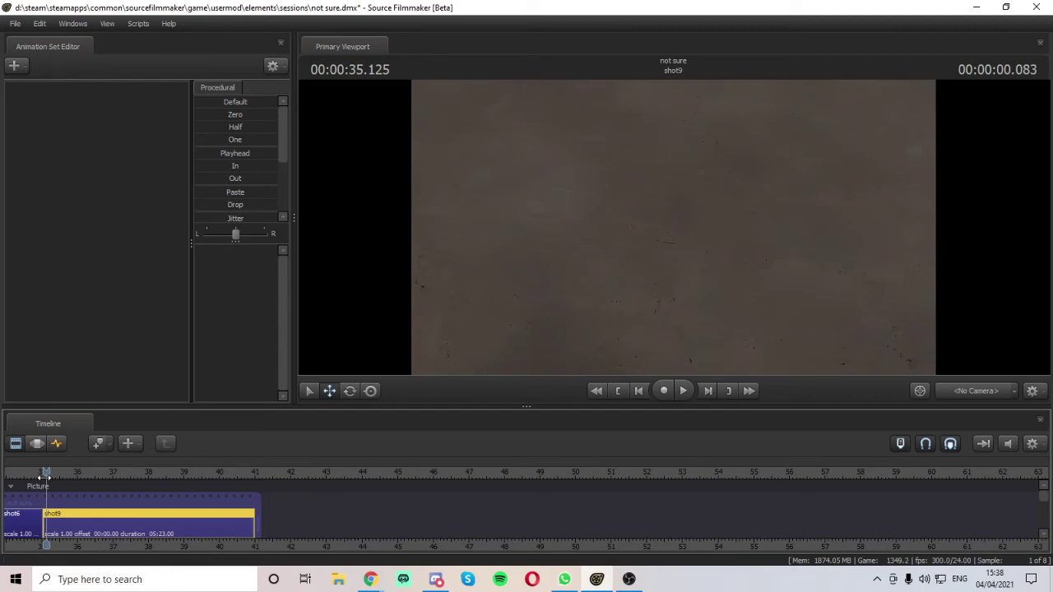
- Play shot8 from its start until captain america1 is in his fighting stance
{"action": "left_click_drag", "start_coordinate": [40, 476], "coordinate": [2, 551]}
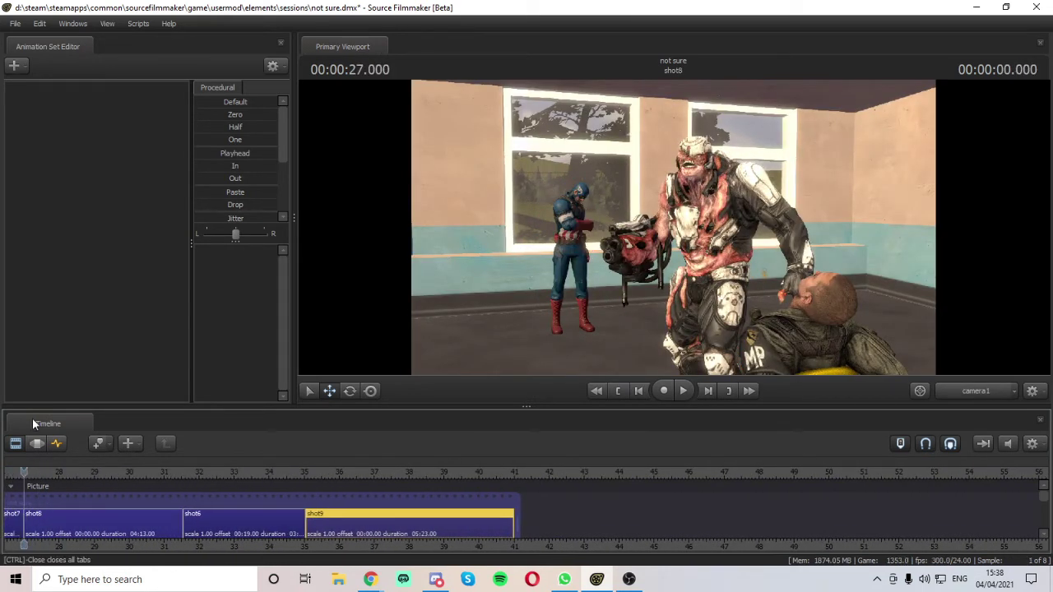
{"action": "key", "text": "space"}
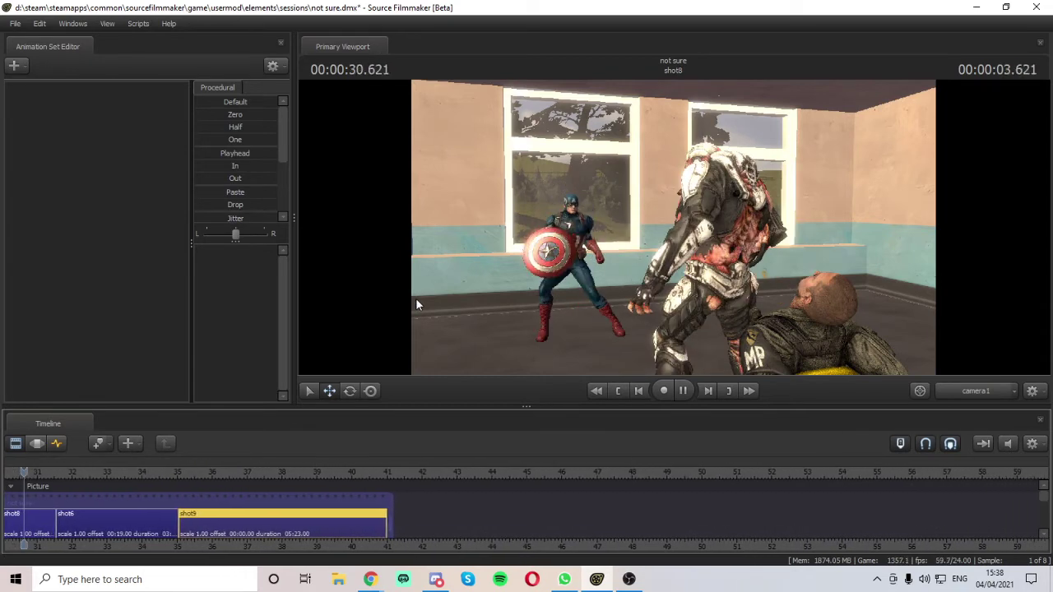
{"action": "key", "text": "space"}
- Step back and forth frame by frame through captain america1's move into the fighting stance in shot8
{"action": "key", "text": "Left"}
{"action": "key", "text": "Left"}
{"action": "key", "text": "Left"}
{"action": "key", "text": "Left"}
{"action": "key", "text": "Left"}
{"action": "key", "text": "Left"}
{"action": "key", "text": "Left"}
{"action": "key", "text": "Left"}
{"action": "key", "text": "Left"}
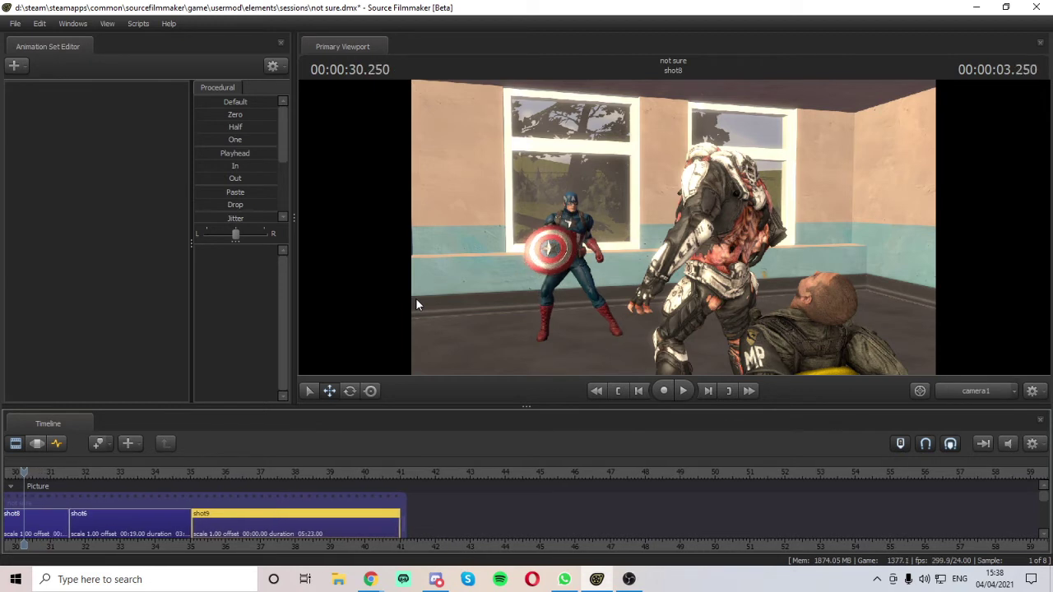
{"action": "key", "text": "Left"}
{"action": "key", "text": "Left"}
{"action": "key", "text": "Left"}
{"action": "key", "text": "Left"}
{"action": "key", "text": "Left"}
{"action": "key", "text": "Left"}
{"action": "key", "text": "Left"}
{"action": "key", "text": "Left"}
{"action": "key", "text": "Left"}
{"action": "key", "text": "Left"}
{"action": "key", "text": "Left"}
{"action": "key", "text": "Right"}
{"action": "key", "text": "Right"}
{"action": "key", "text": "Right"}
{"action": "key", "text": "Right"}
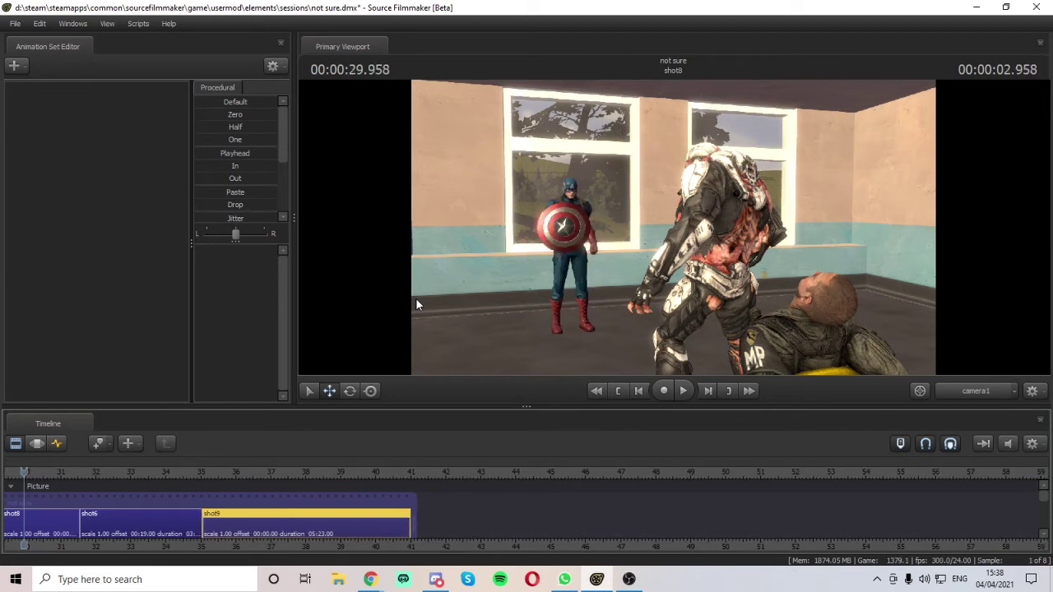
{"action": "key", "text": "Right"}
{"action": "key", "text": "Right"}
{"action": "key", "text": "Right"}
{"action": "key", "text": "Right"}
{"action": "key", "text": "Right"}
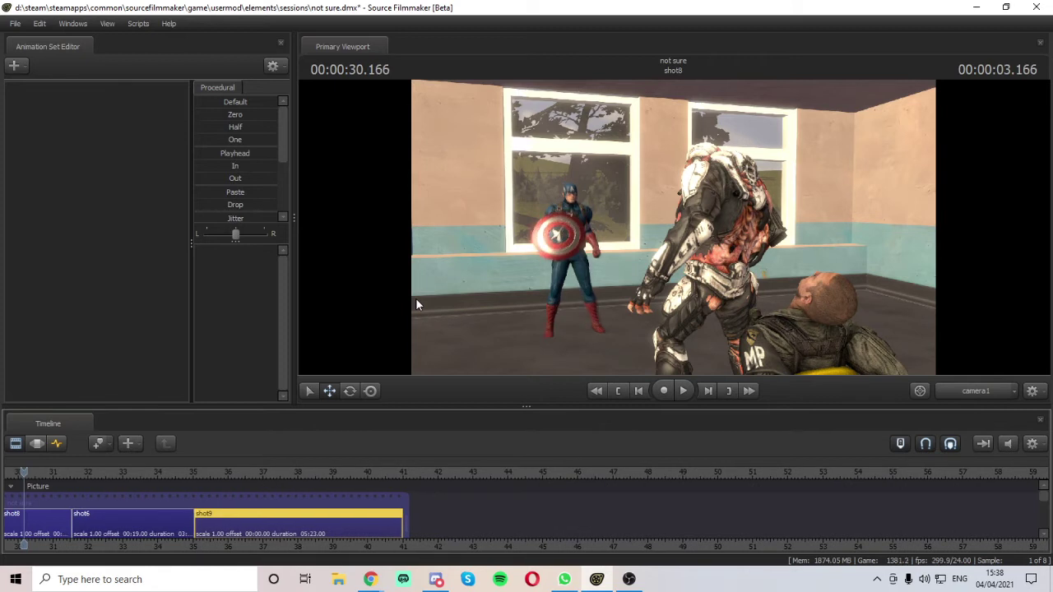
{"action": "key", "text": "Right"}
{"action": "key", "text": "Right"}
{"action": "key", "text": "Right"}
{"action": "key", "text": "Right"}
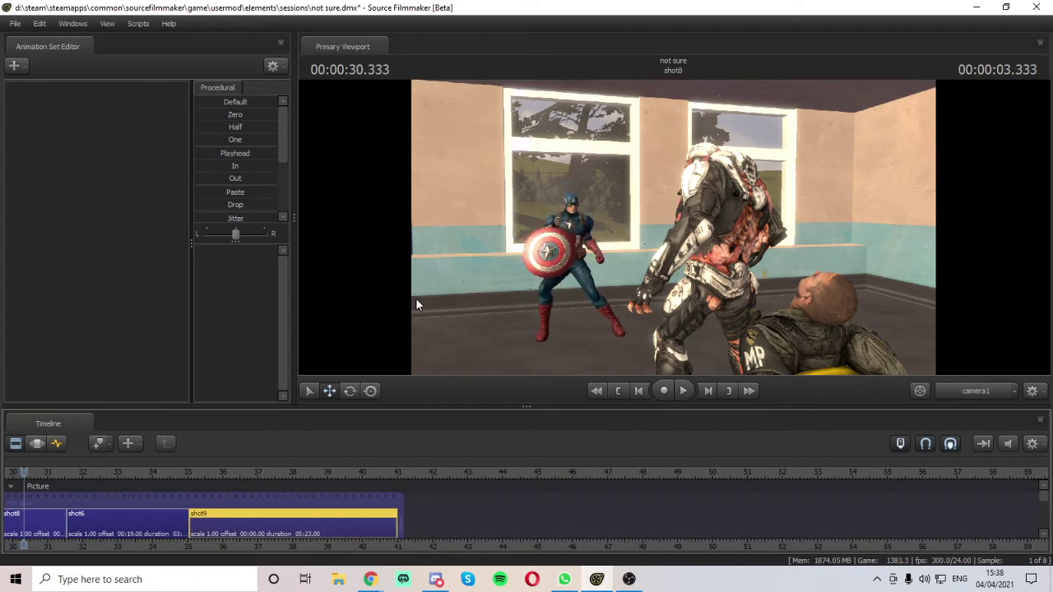
{"action": "key", "text": "Right"}
{"action": "key", "text": "Left"}
{"action": "key", "text": "Left"}
{"action": "key", "text": "Left"}
{"action": "key", "text": "Left"}
{"action": "key", "text": "Left"}
{"action": "key", "text": "Left"}
{"action": "key", "text": "Left"}
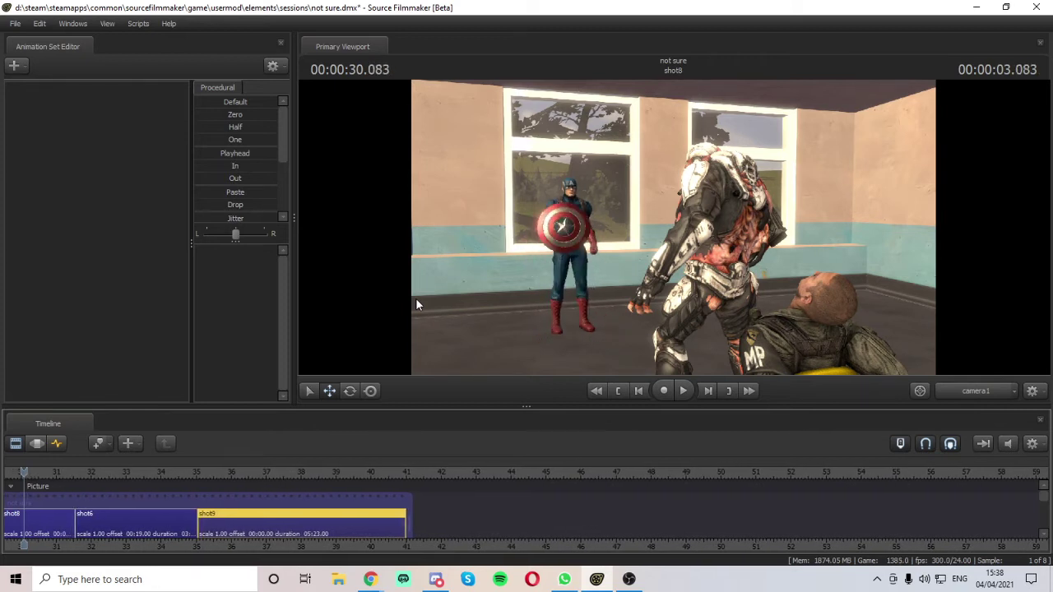
{"action": "key", "text": "Right"}
{"action": "key", "text": "Right"}
{"action": "key", "text": "Right"}
{"action": "key", "text": "Right"}
{"action": "key", "text": "Right"}
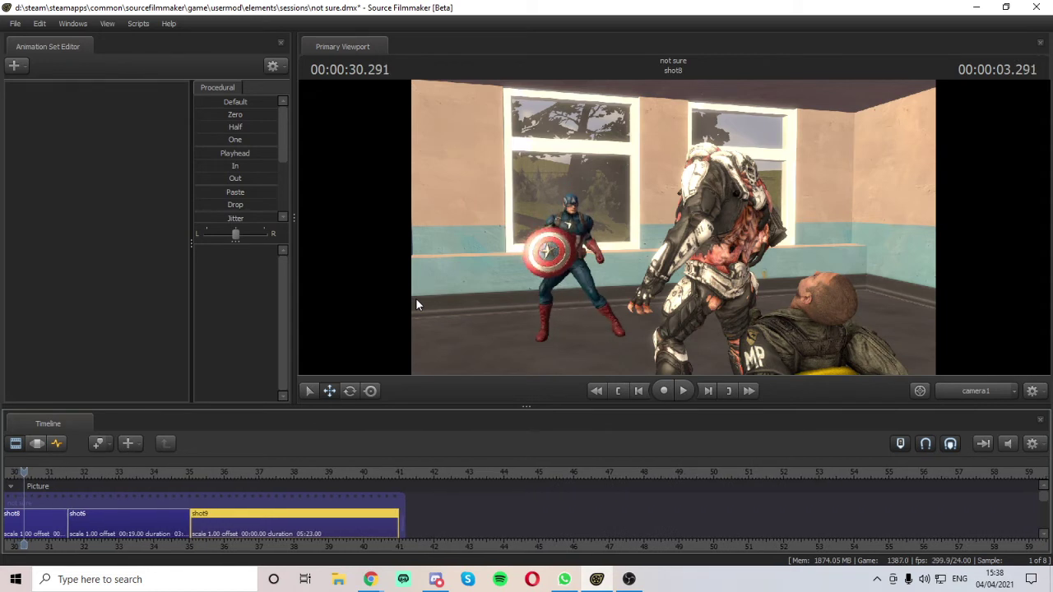
- Step forward frame by frame through the rest of shot8 and on toward the end of shot6
{"action": "key", "text": "Right"}
{"action": "key", "text": "Right"}
{"action": "key", "text": "Right"}
{"action": "key", "text": "Right"}
{"action": "key", "text": "Right"}
{"action": "key", "text": "Right"}
{"action": "key", "text": "Right"}
{"action": "key", "text": "Right"}
{"action": "key", "text": "Right"}
{"action": "key", "text": "Right"}
{"action": "key", "text": "Right"}
{"action": "key", "text": "Right"}
{"action": "key", "text": "Right"}
{"action": "key", "text": "Right"}
{"action": "key", "text": "Right"}
{"action": "key", "text": "Right"}
{"action": "key", "text": "Right"}
{"action": "key", "text": "Right"}
{"action": "key", "text": "Right"}
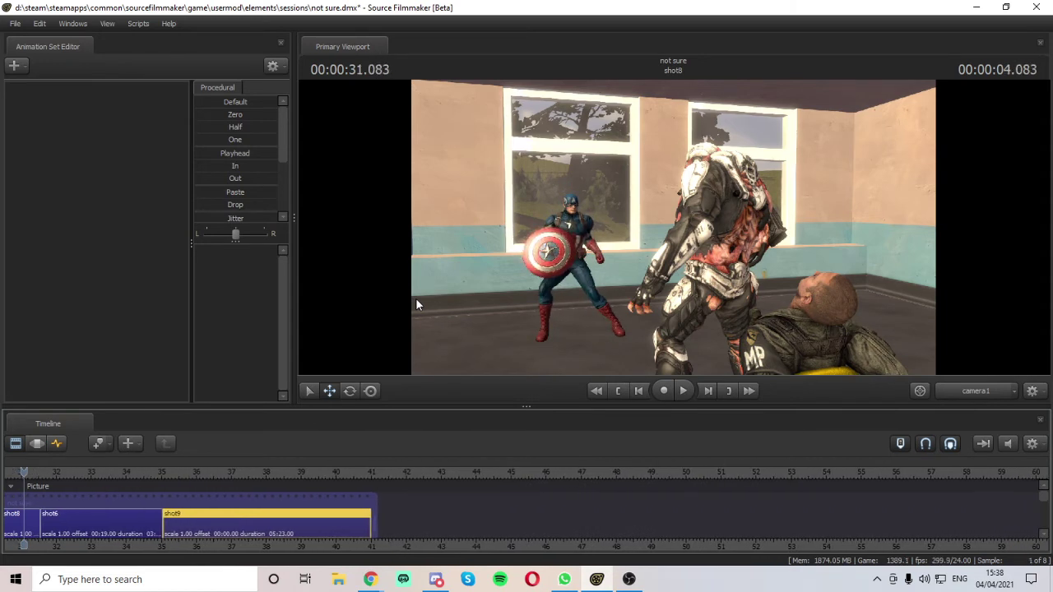
{"action": "key", "text": "Right"}
{"action": "key", "text": "Right"}
{"action": "key", "text": "Right"}
{"action": "key", "text": "Right"}
{"action": "key", "text": "Right"}
{"action": "key", "text": "Right"}
{"action": "key", "text": "Right"}
{"action": "key", "text": "Right"}
{"action": "key", "text": "Right"}
{"action": "key", "text": "Right"}
{"action": "key", "text": "Right"}
{"action": "key", "text": "Right"}
{"action": "key", "text": "Right"}
{"action": "key", "text": "Right"}
{"action": "key", "text": "Right"}
{"action": "key", "text": "Right"}
{"action": "key", "text": "Right"}
{"action": "key", "text": "Right"}
{"action": "key", "text": "Right"}
{"action": "key", "text": "Right"}
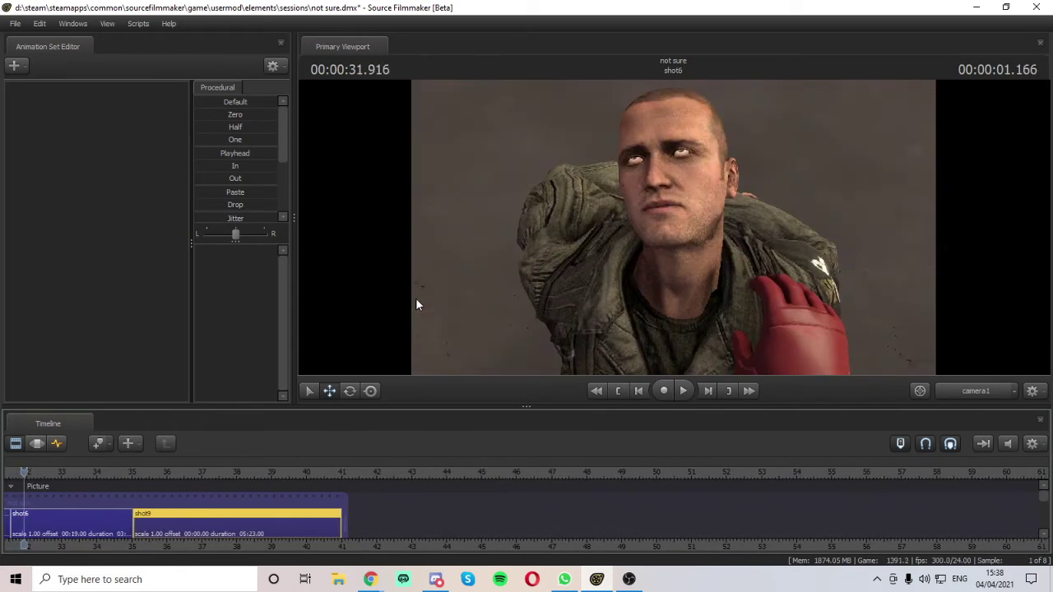
{"action": "key", "text": "Right"}
{"action": "key", "text": "Right"}
{"action": "key", "text": "Right"}
{"action": "key", "text": "Right"}
{"action": "key", "text": "Right"}
{"action": "key", "text": "Right"}
{"action": "key", "text": "Right"}
{"action": "key", "text": "Right"}
{"action": "key", "text": "Right"}
{"action": "key", "text": "Right"}
{"action": "key", "text": "Right"}
{"action": "key", "text": "Right"}
{"action": "key", "text": "Right"}
{"action": "key", "text": "Right"}
{"action": "key", "text": "Right"}
{"action": "key", "text": "Right"}
{"action": "key", "text": "Right"}
{"action": "key", "text": "Right"}
{"action": "key", "text": "Right"}
{"action": "key", "text": "Right"}
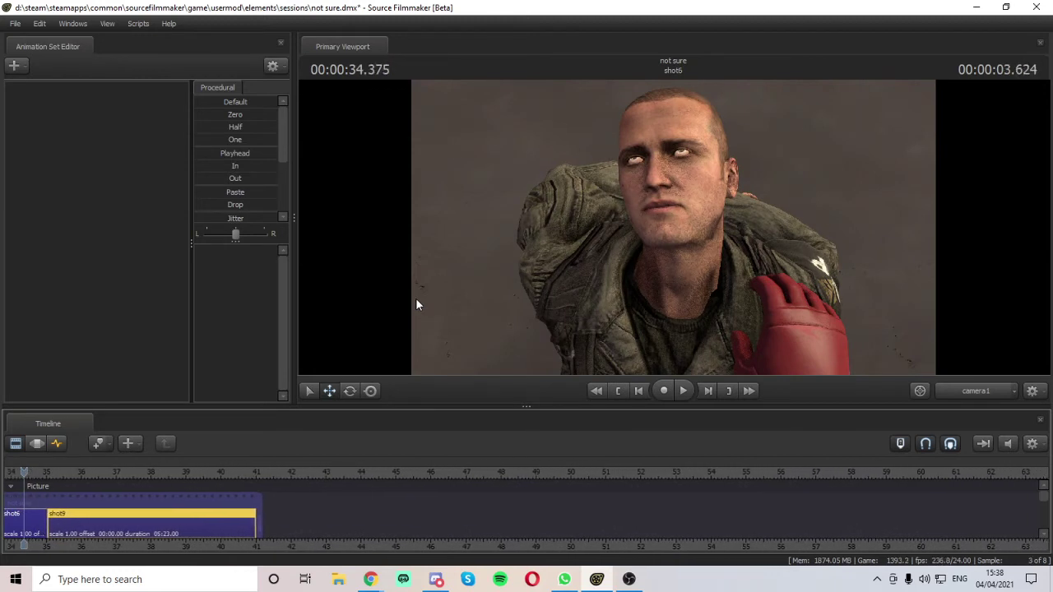
- Step forward frame by frame through the rest of shot6 and into the start of shot9
{"action": "key", "text": "Right"}
{"action": "key", "text": "Right"}
{"action": "key", "text": "Right"}
{"action": "key", "text": "Right"}
{"action": "key", "text": "Right"}
{"action": "key", "text": "Right"}
{"action": "key", "text": "Right"}
{"action": "key", "text": "Right"}
{"action": "key", "text": "Right"}
{"action": "key", "text": "Right"}
{"action": "key", "text": "Right"}
{"action": "key", "text": "Right"}
{"action": "key", "text": "Right"}
{"action": "key", "text": "Right"}
{"action": "key", "text": "Right"}
{"action": "key", "text": "Right"}
{"action": "key", "text": "Right"}
{"action": "key", "text": "Right"}
{"action": "key", "text": "Right"}
{"action": "key", "text": "Right"}
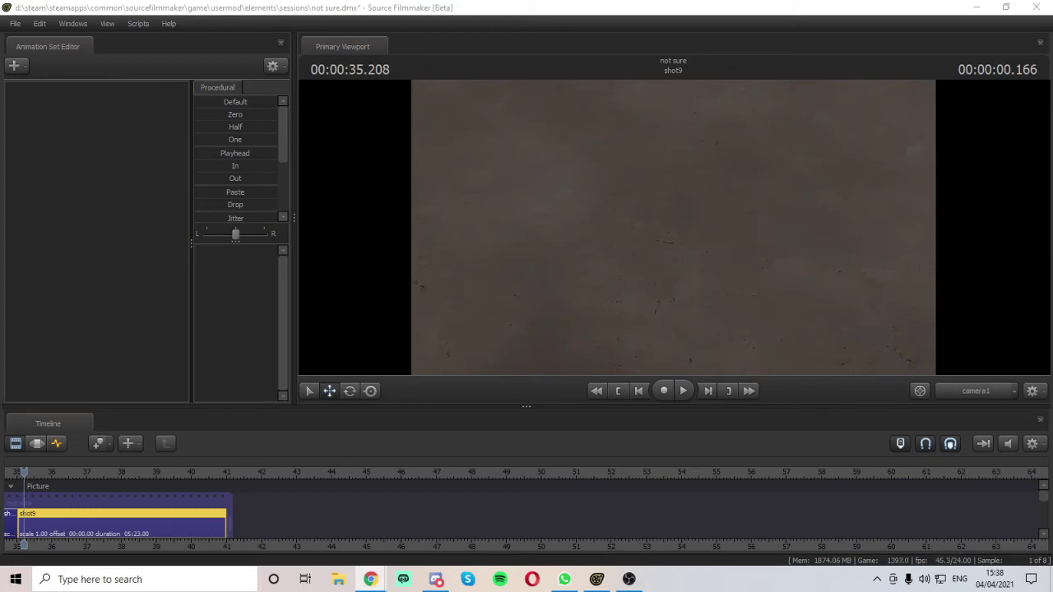
- Check the Captain America fight stance reference images in Chrome, and play shot8 in Source Filmmaker until captain america1 is in his stance
{"action": "left_click_drag", "start_coordinate": [1052, 148], "coordinate": [654, 7]}
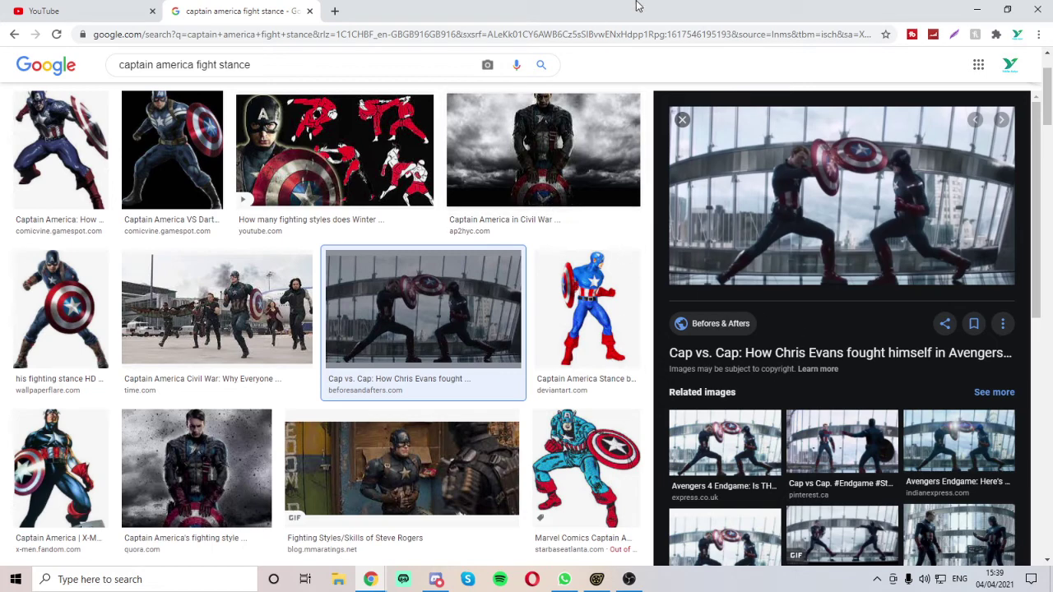
{"action": "left_click", "coordinate": [864, 444]}
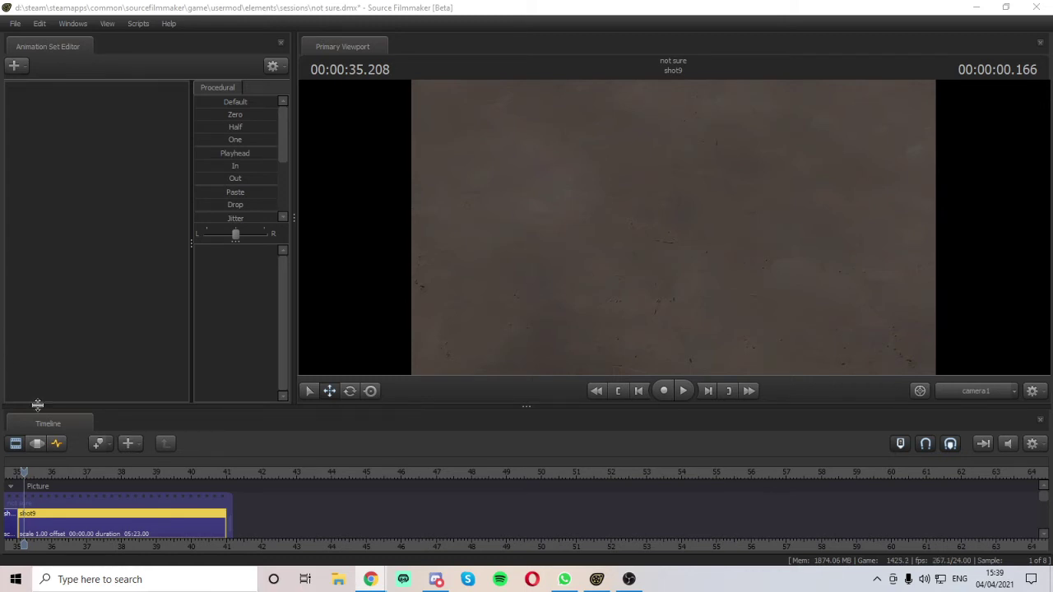
{"action": "left_click_drag", "start_coordinate": [27, 479], "coordinate": [55, 509]}
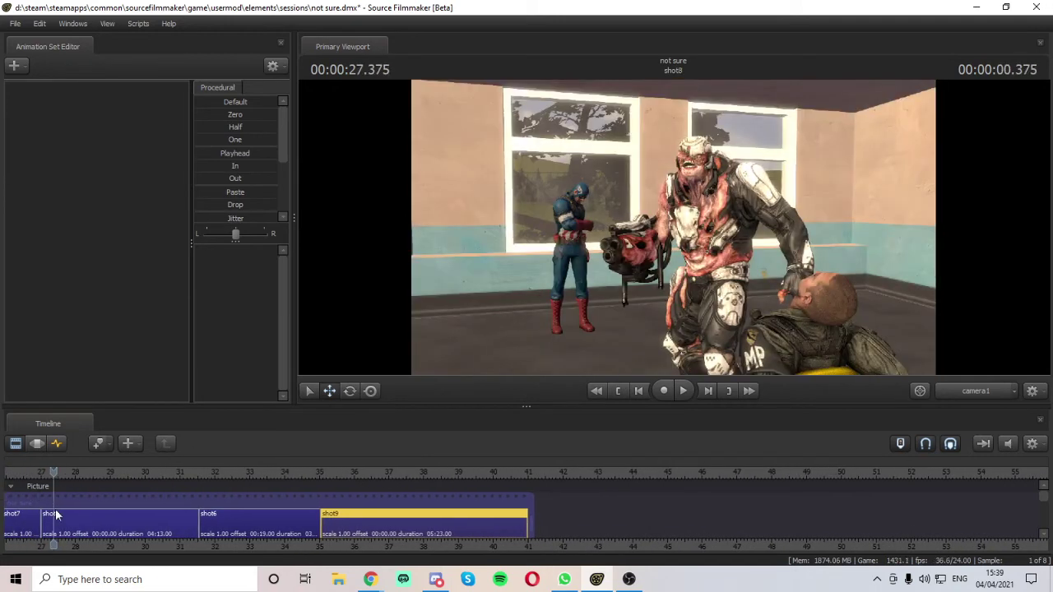
{"action": "key", "text": "space"}
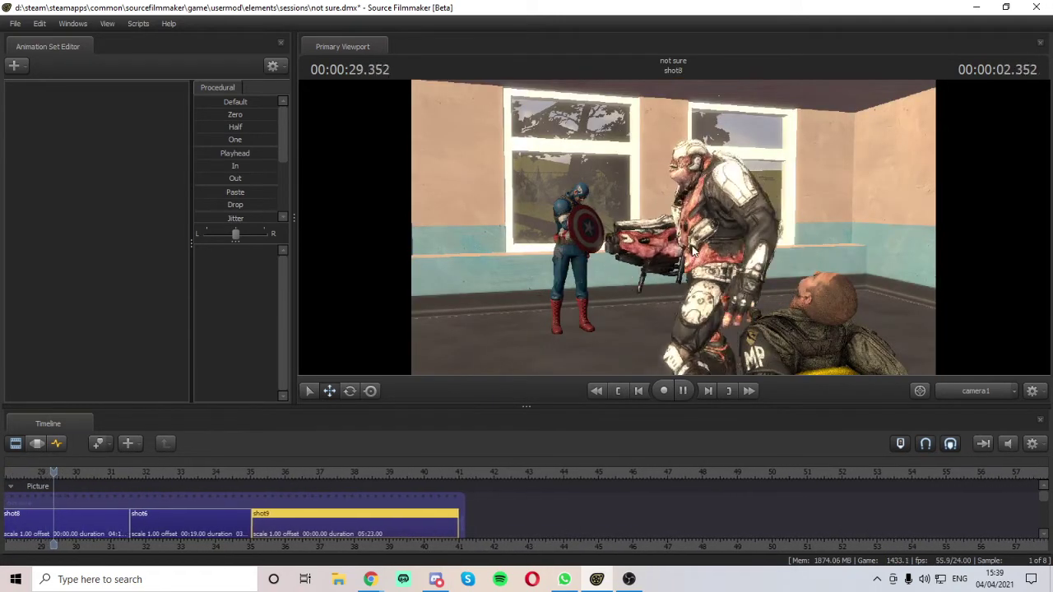
{"action": "key", "text": "space"}
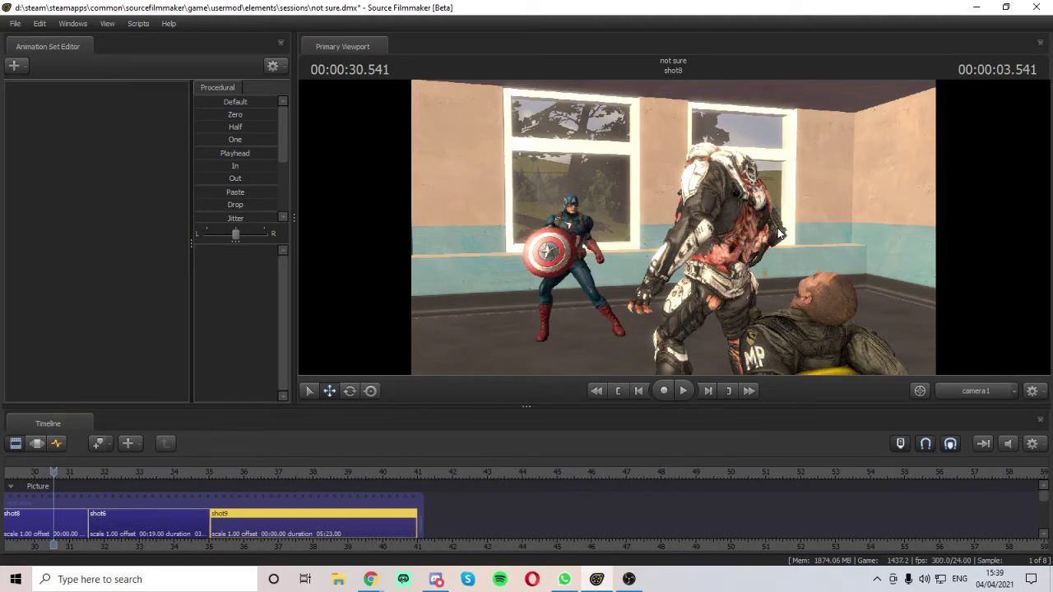
- Switch to the Work Camera close to captain america1 and open shot8 in the Graph Editor
{"action": "left_click", "coordinate": [993, 393]}
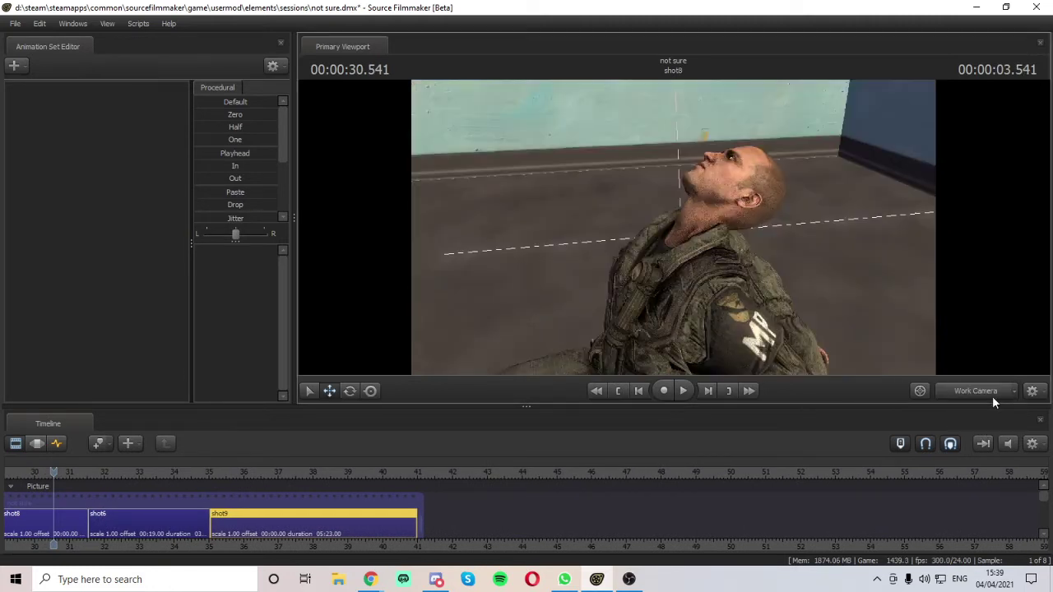
{"action": "left_click_drag", "start_coordinate": [645, 220], "coordinate": [645, 221]}
{"action": "key", "text": "w"}
{"action": "left_click", "coordinate": [37, 443]}
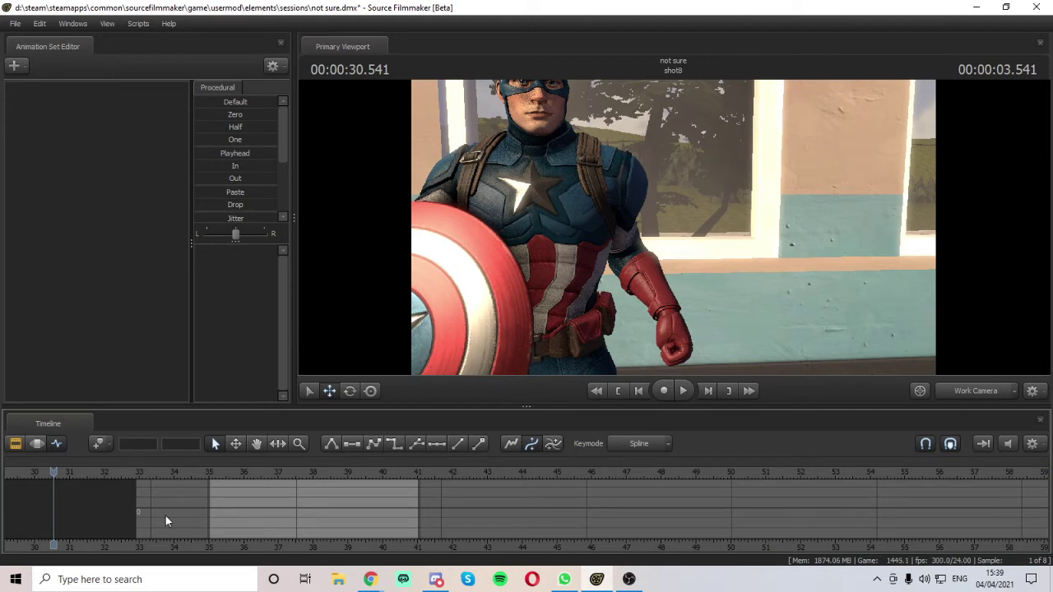
{"action": "left_click", "coordinate": [15, 444]}
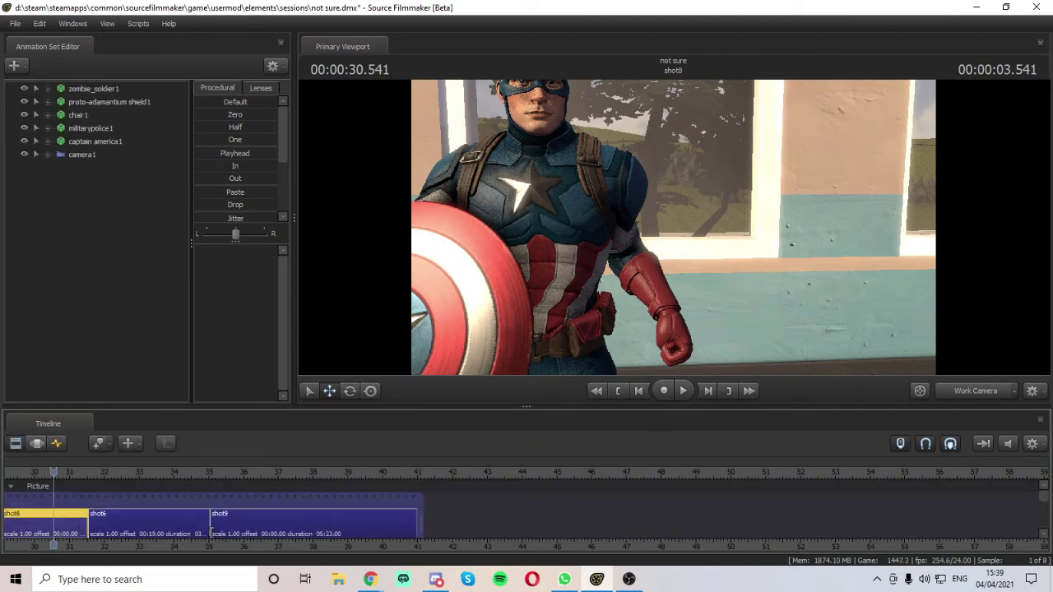
{"action": "left_click", "coordinate": [37, 443]}
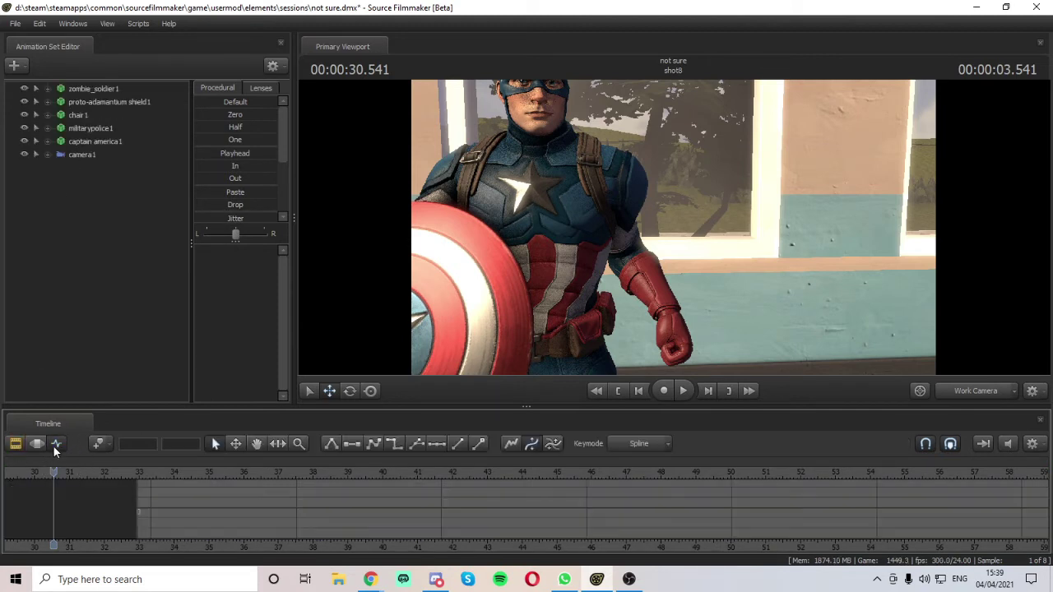
- Rotate captain america1's left upper arm away from his body at shot8's last stance keyframe, 30.291 s
{"action": "left_click", "coordinate": [621, 187]}
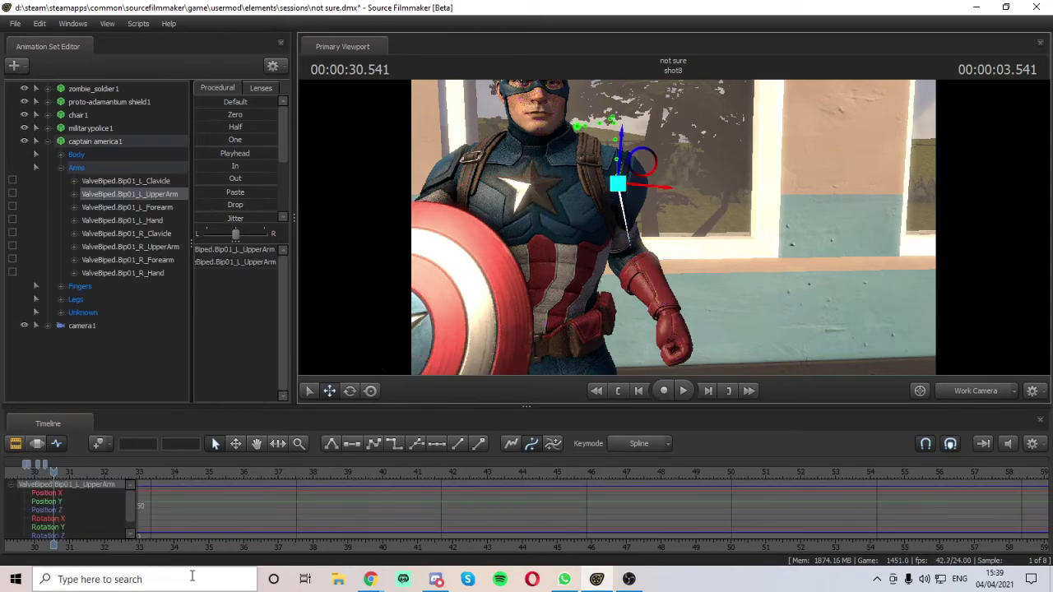
{"action": "middle_click_drag", "start_coordinate": [233, 524], "coordinate": [712, 525]}
{"action": "scroll", "coordinate": [537, 478], "scroll_direction": "up", "scroll_amount": 3}
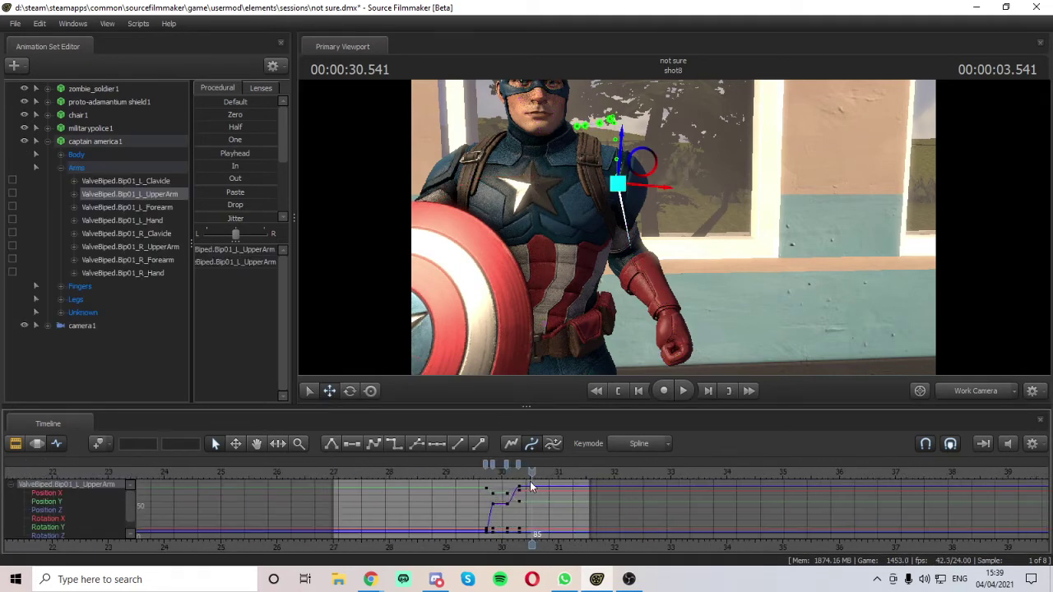
{"action": "left_click_drag", "start_coordinate": [532, 471], "coordinate": [520, 490]}
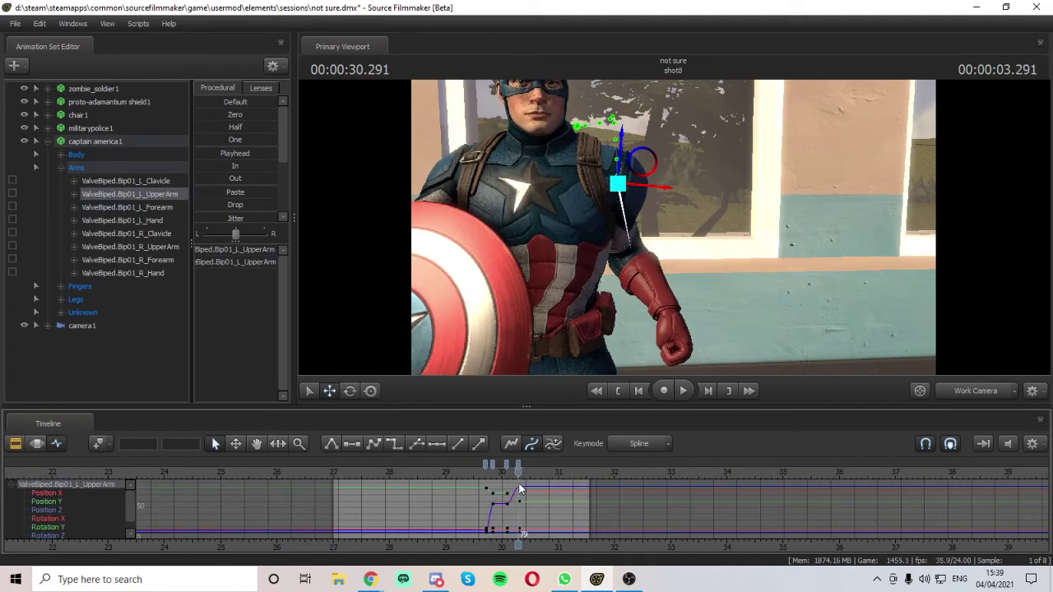
{"action": "left_click", "coordinate": [350, 391]}
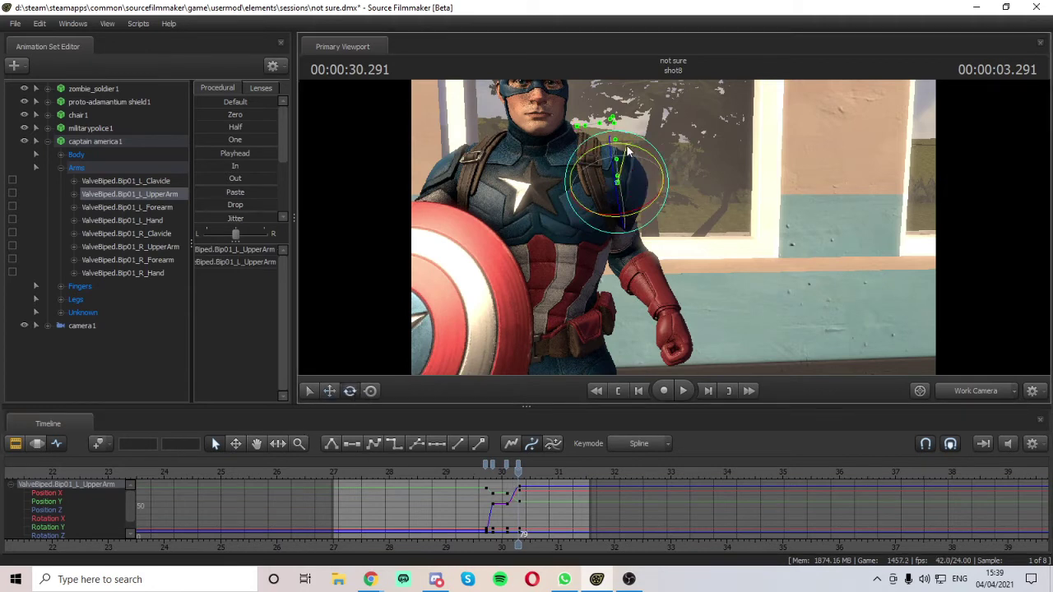
{"action": "left_click_drag", "start_coordinate": [622, 130], "coordinate": [580, 161]}
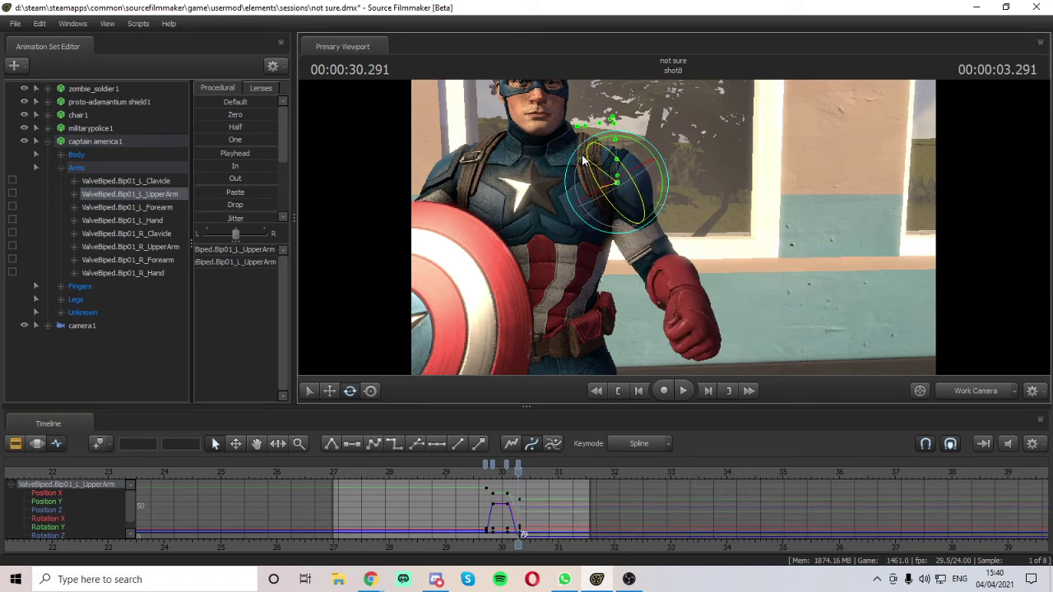
- Rotate captain america1's left forearm at the same keyframe to bend the elbow more
{"action": "left_click", "coordinate": [675, 278]}
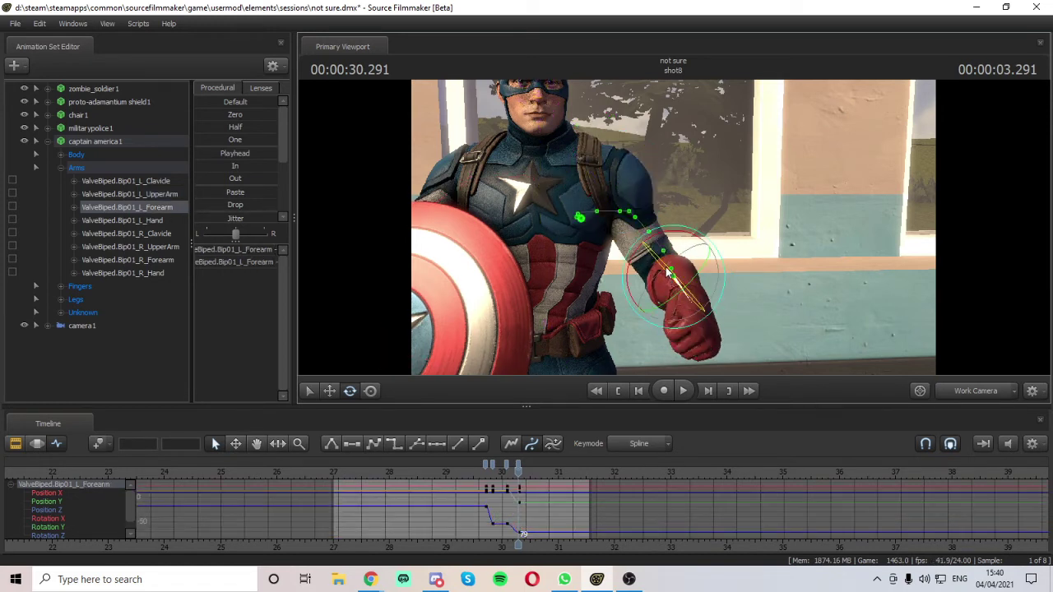
{"action": "mouse_move", "coordinate": [672, 280]}
{"action": "left_mouse_down"}
{"action": "mouse_move", "coordinate": [662, 260]}
{"action": "mouse_move", "coordinate": [667, 274]}
{"action": "left_mouse_up"}
{"action": "mouse_move", "coordinate": [740, 233]}
{"action": "left_mouse_down"}
{"action": "mouse_move", "coordinate": [772, 263]}
{"action": "mouse_move", "coordinate": [708, 246]}
{"action": "mouse_move", "coordinate": [741, 233]}
{"action": "left_mouse_up"}
{"action": "key", "text": "s"}
{"action": "left_click_drag", "start_coordinate": [687, 205], "coordinate": [735, 197]}
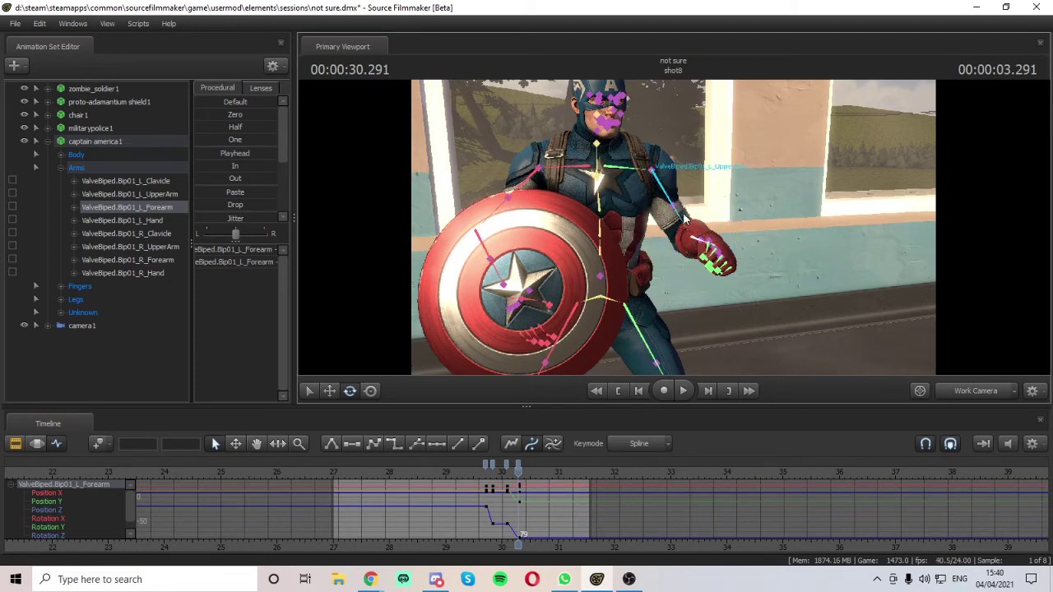
- Raise captain america1's left upper arm further outward and readjust the left forearm's rotation to suit
{"action": "left_click", "coordinate": [664, 144]}
{"action": "left_click_drag", "start_coordinate": [663, 130], "coordinate": [782, 161]}
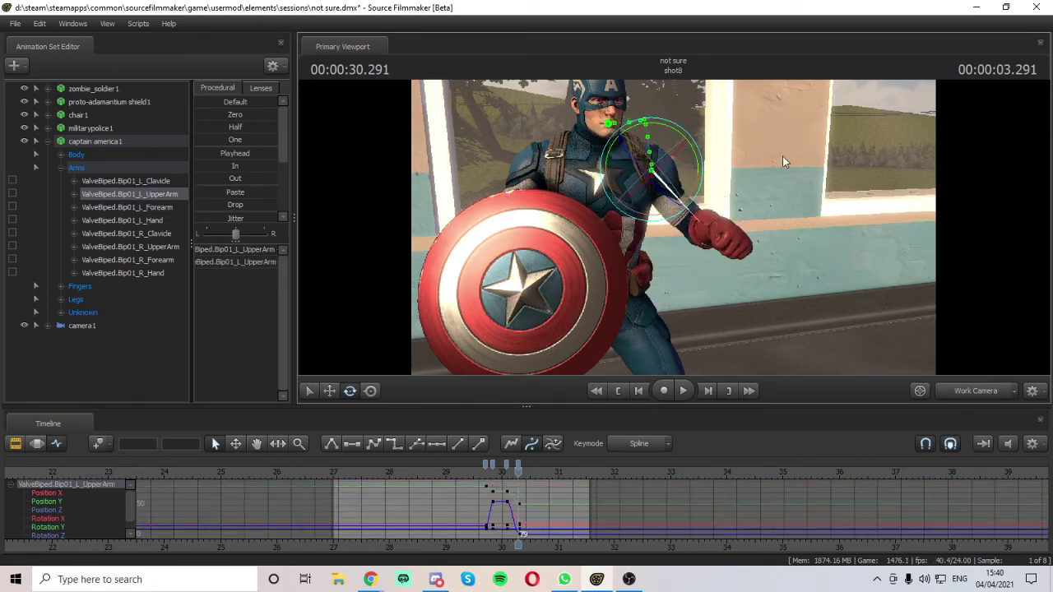
{"action": "left_click", "coordinate": [701, 231]}
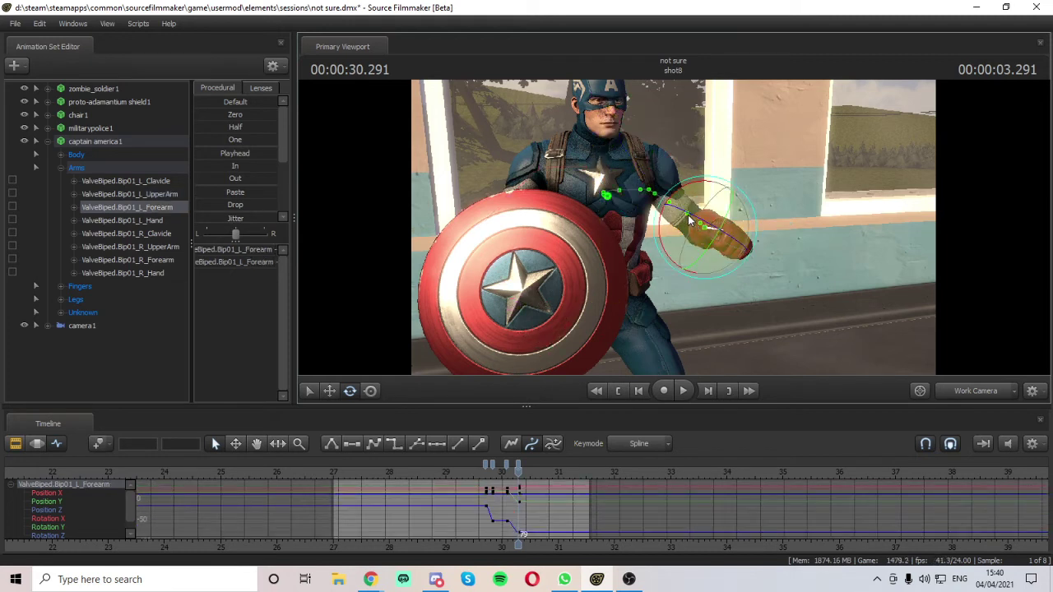
{"action": "left_click_drag", "start_coordinate": [695, 222], "coordinate": [706, 232]}
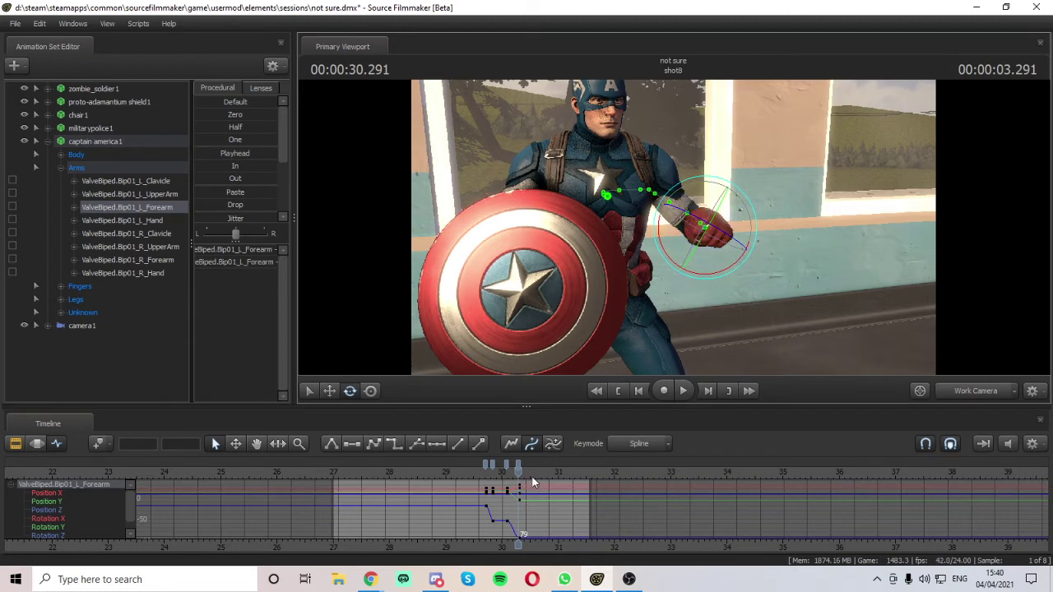
- Scrub back before the stance and play captain america1's move into it again to review the left arm
{"action": "left_click_drag", "start_coordinate": [520, 476], "coordinate": [499, 474]}
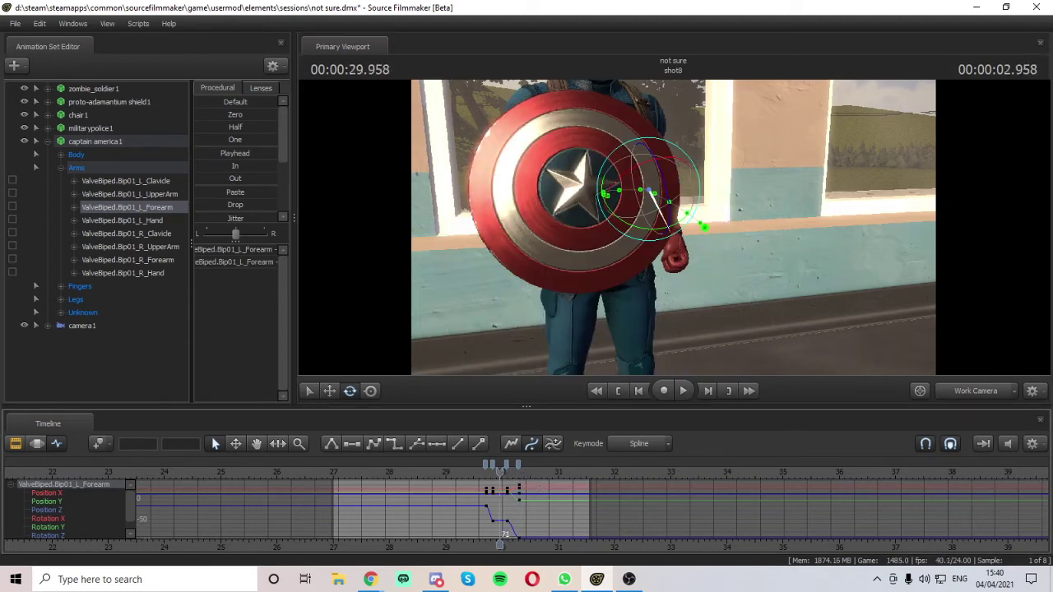
{"action": "key", "text": "alt+Tab"}
{"action": "left_click_drag", "start_coordinate": [1052, 252], "coordinate": [1052, 11]}
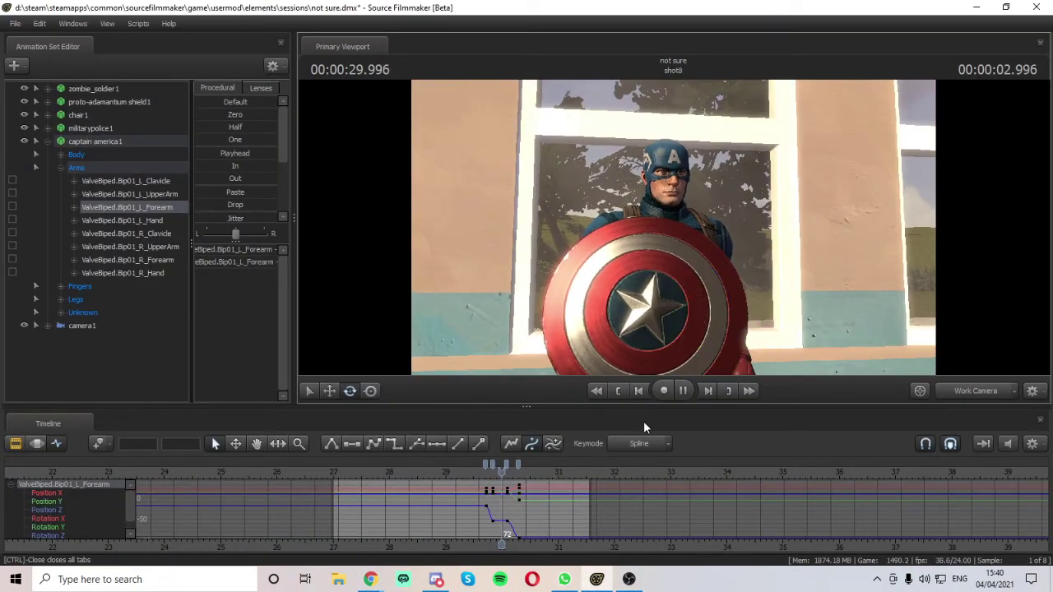
{"action": "left_click", "coordinate": [749, 392]}
{"action": "left_click_drag", "start_coordinate": [786, 311], "coordinate": [744, 395]}
- Rotate captain america1's right forearm behind the shield at the 30.291 s stance keyframe
{"action": "left_click_drag", "start_coordinate": [663, 232], "coordinate": [668, 235]}
{"action": "key", "text": "ctrl"}
{"action": "key", "text": "d"}
{"action": "left_click_drag", "start_coordinate": [744, 127], "coordinate": [609, 136]}
{"action": "key", "text": "w"}
{"action": "left_click_drag", "start_coordinate": [679, 152], "coordinate": [706, 260]}
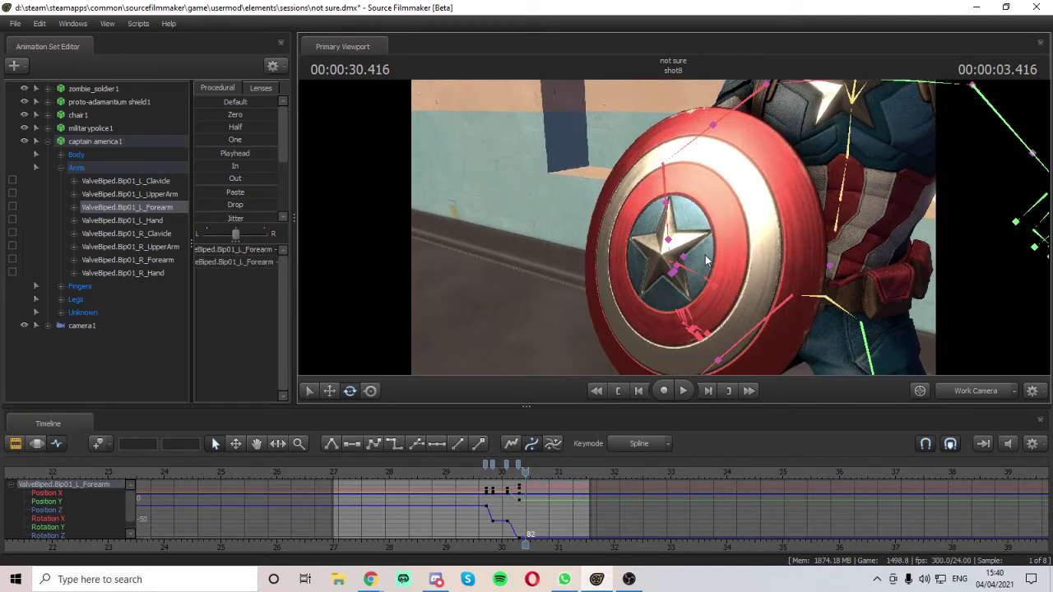
{"action": "left_click", "coordinate": [668, 197]}
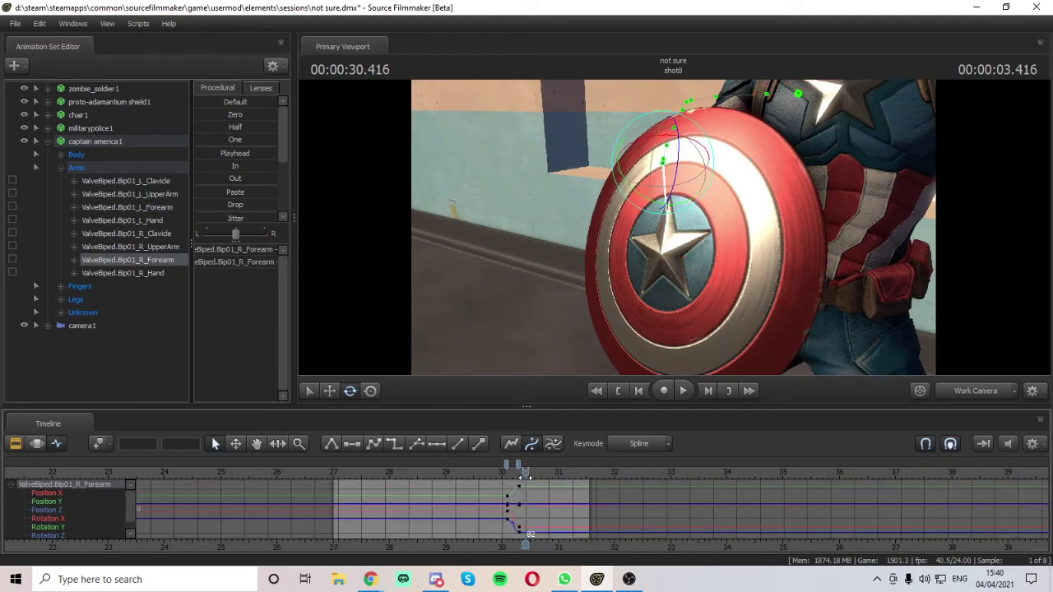
{"action": "left_click_drag", "start_coordinate": [526, 471], "coordinate": [518, 471]}
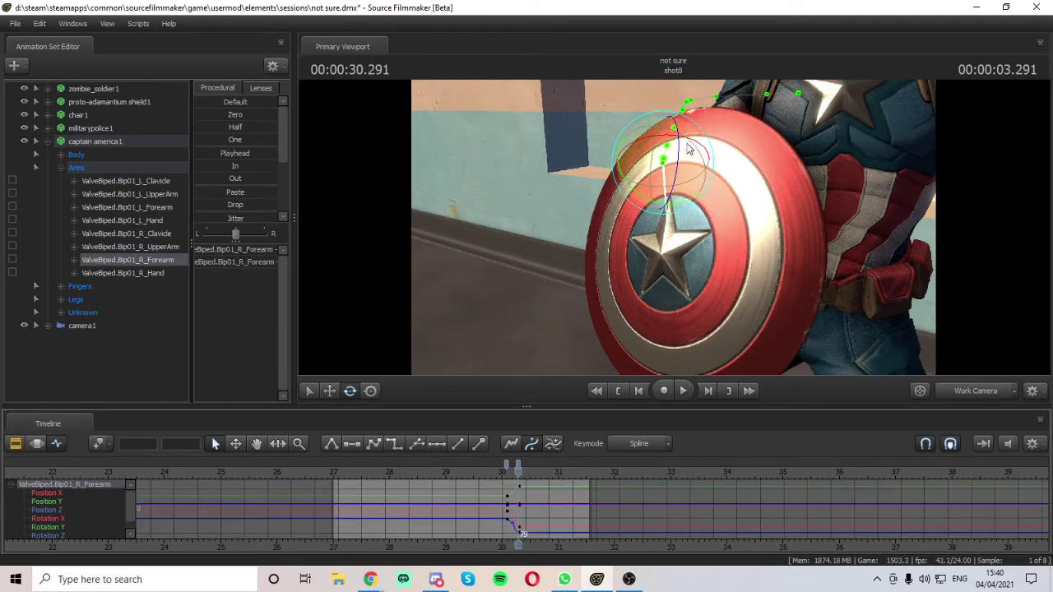
{"action": "left_click_drag", "start_coordinate": [691, 157], "coordinate": [823, 194]}
{"action": "key", "text": "a"}
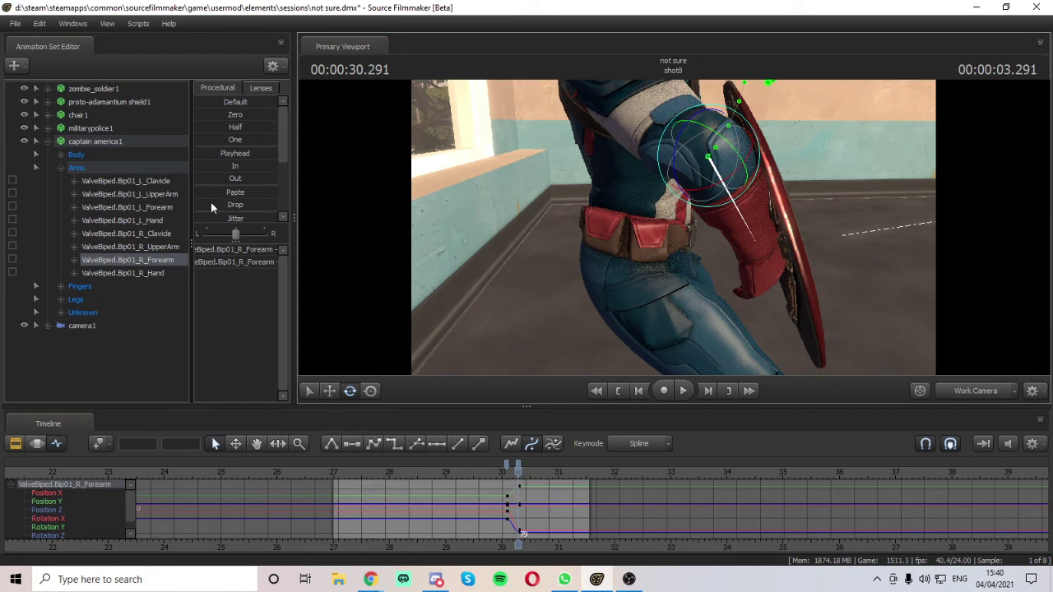
- Select the pack bone of proto-adamantium shield1 and move the shield to sit against captain america1's right forearm
{"action": "left_click", "coordinate": [61, 167]}
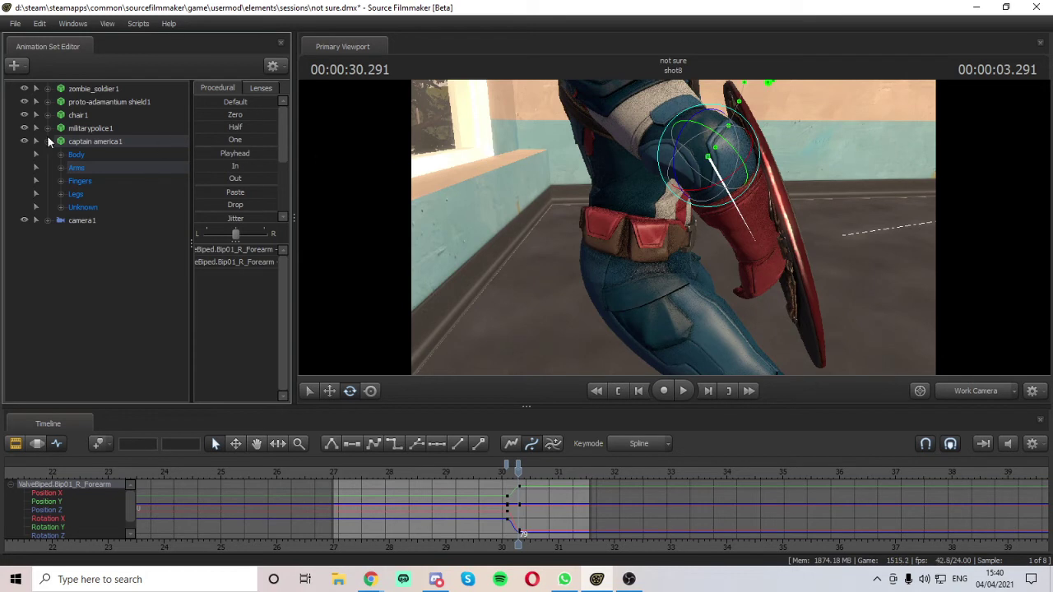
{"action": "left_click", "coordinate": [107, 102]}
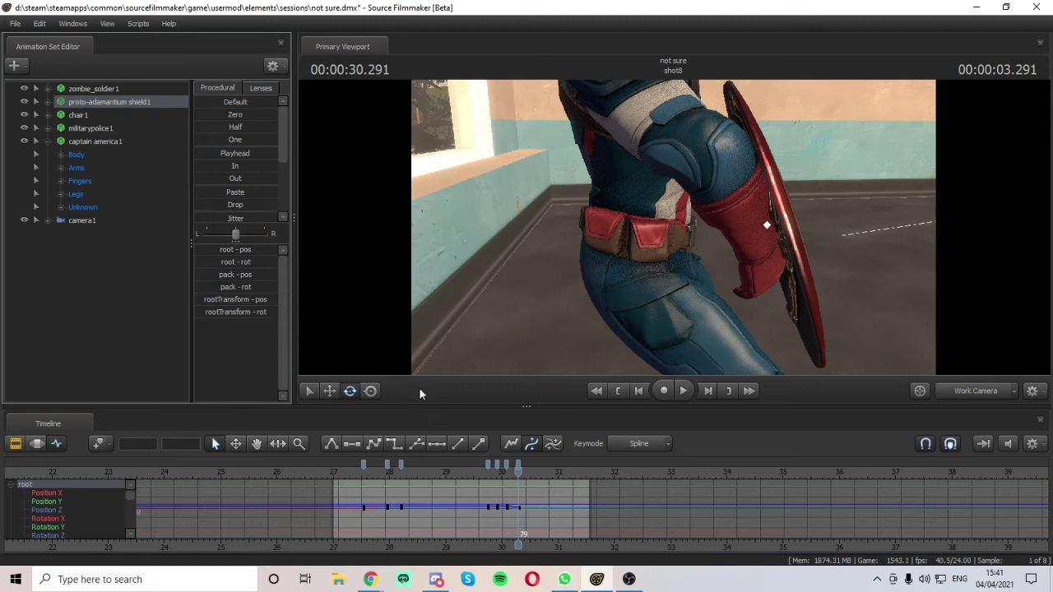
{"action": "left_click", "coordinate": [49, 102]}
{"action": "left_click", "coordinate": [80, 128]}
{"action": "left_click", "coordinate": [60, 128]}
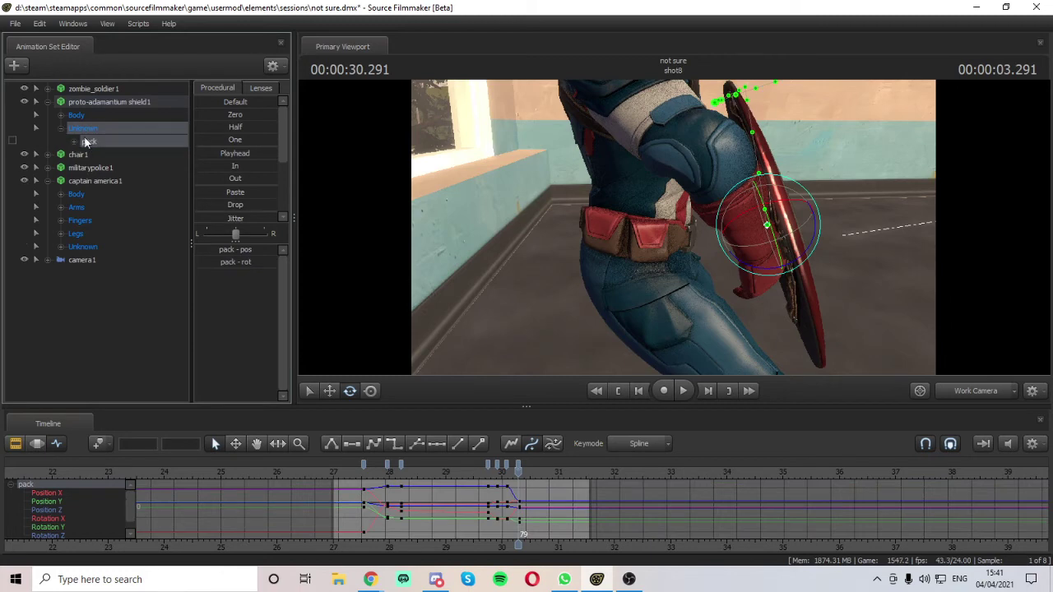
{"action": "left_click_drag", "start_coordinate": [874, 373], "coordinate": [696, 178]}
{"action": "left_click_drag", "start_coordinate": [757, 191], "coordinate": [539, 133]}
{"action": "left_click", "coordinate": [329, 390]}
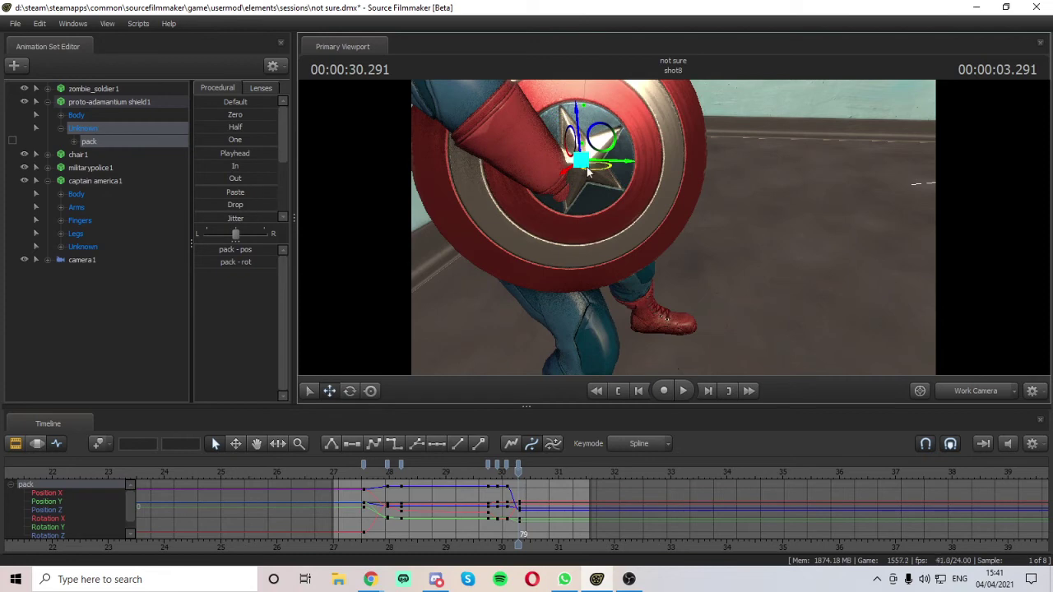
{"action": "left_click_drag", "start_coordinate": [566, 171], "coordinate": [448, 160]}
- Rotate the shield's pack bone to align the shield with captain america1's right forearm in the fighting stance
{"action": "left_click", "coordinate": [349, 391]}
{"action": "left_click_drag", "start_coordinate": [673, 228], "coordinate": [601, 222]}
{"action": "left_click_drag", "start_coordinate": [518, 197], "coordinate": [523, 196]}
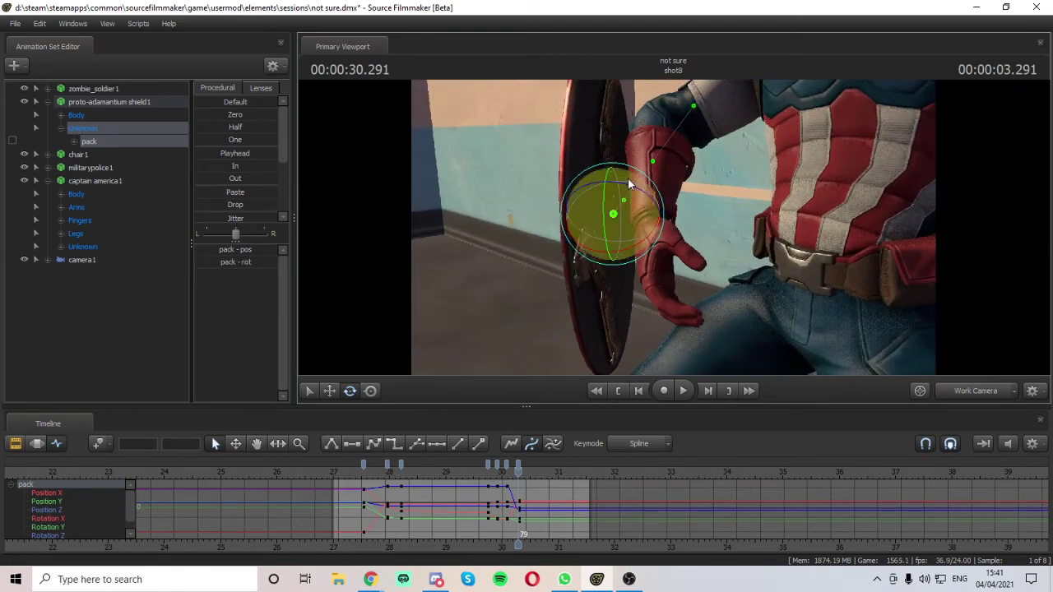
{"action": "left_click_drag", "start_coordinate": [608, 185], "coordinate": [611, 190]}
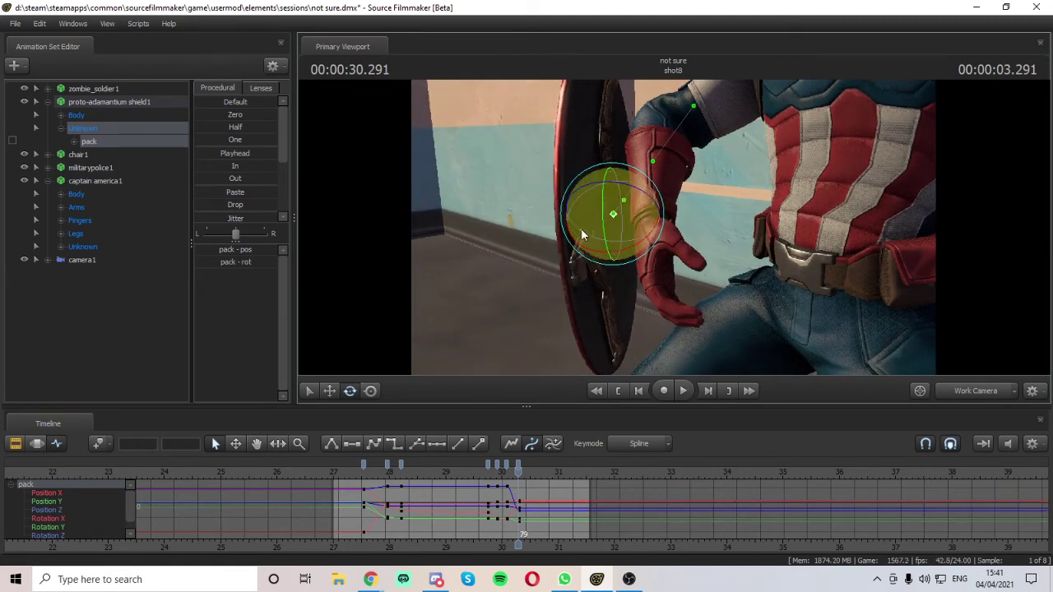
{"action": "mouse_move", "coordinate": [581, 245]}
{"action": "left_mouse_down"}
{"action": "mouse_move", "coordinate": [590, 246]}
{"action": "mouse_move", "coordinate": [593, 219]}
{"action": "mouse_move", "coordinate": [625, 271]}
{"action": "mouse_move", "coordinate": [675, 271]}
{"action": "mouse_move", "coordinate": [633, 239]}
{"action": "mouse_move", "coordinate": [659, 218]}
{"action": "mouse_move", "coordinate": [576, 238]}
{"action": "left_mouse_up"}
{"action": "left_click", "coordinate": [329, 391]}
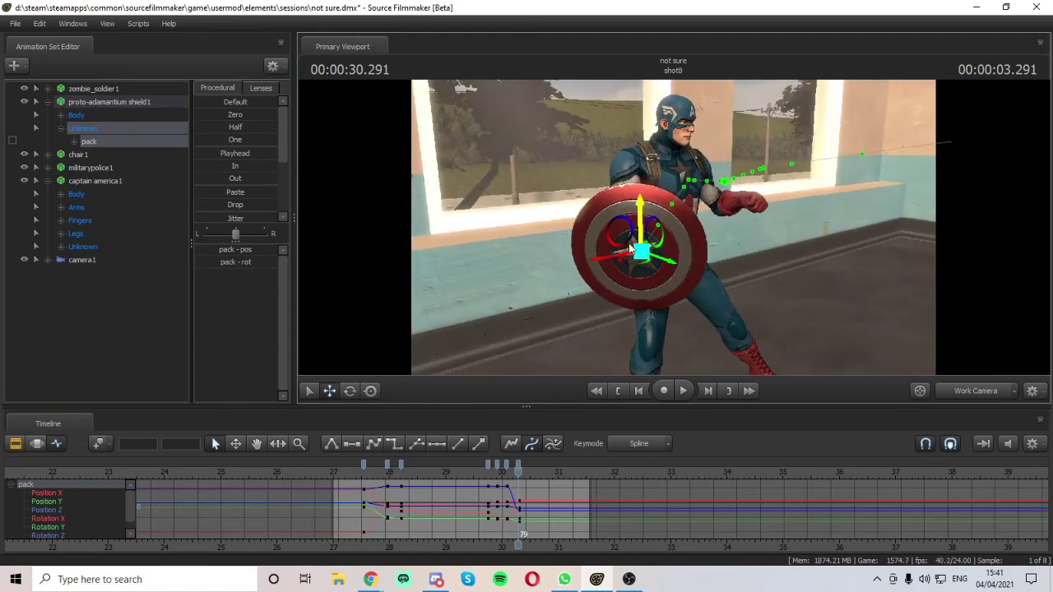
{"action": "left_click", "coordinate": [349, 392]}
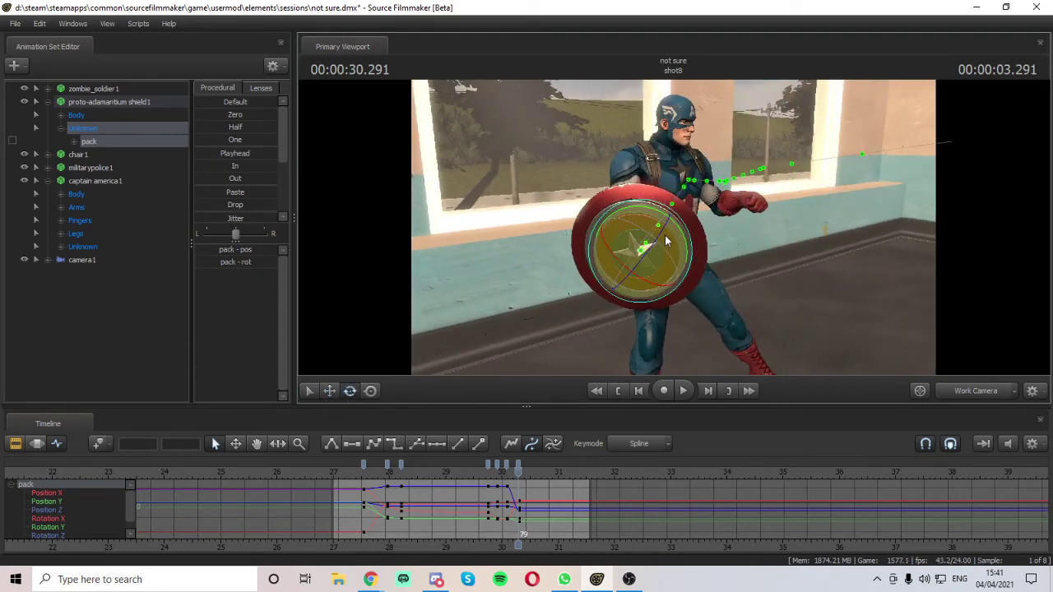
{"action": "left_click_drag", "start_coordinate": [667, 237], "coordinate": [665, 234]}
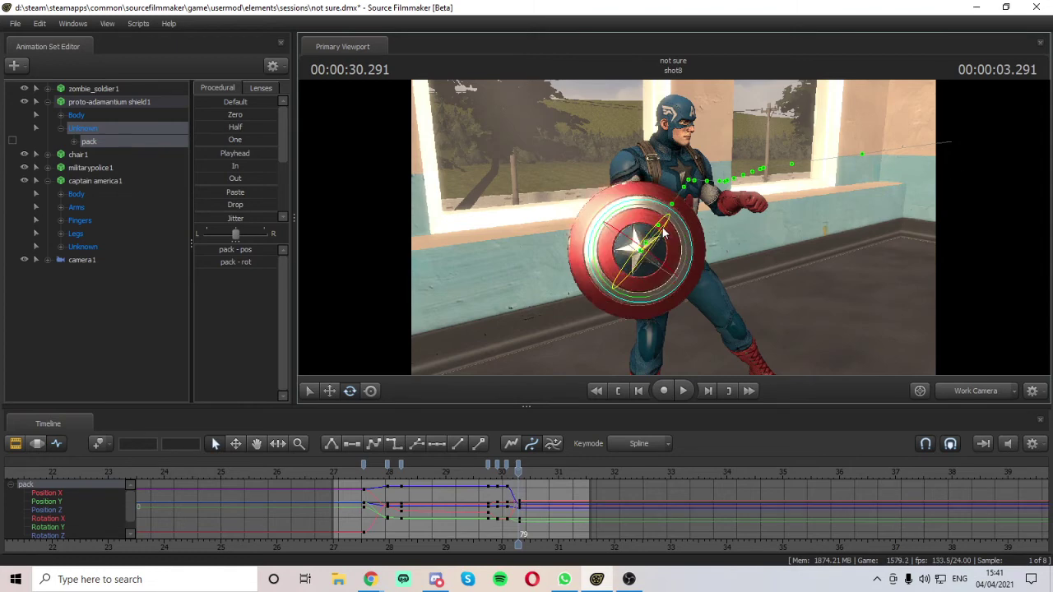
- Go back to 30.083 s and play captain america1's move into the fighting stance to review the shield
{"action": "key", "text": "Left"}
{"action": "key", "text": "Left"}
{"action": "key", "text": "Left"}
{"action": "key", "text": "Left"}
{"action": "key", "text": "Left"}
{"action": "key", "text": "Left"}
{"action": "key", "text": "Left"}
{"action": "key", "text": "Left"}
{"action": "key", "text": "Left"}
{"action": "key", "text": "Left"}
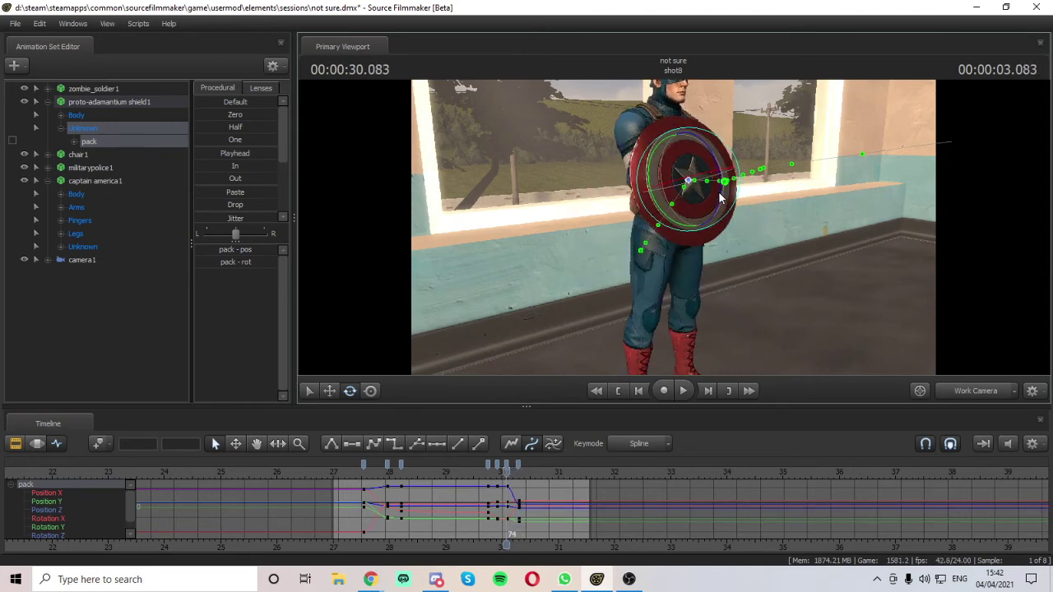
{"action": "key", "text": "space"}
{"action": "key", "text": "space"}
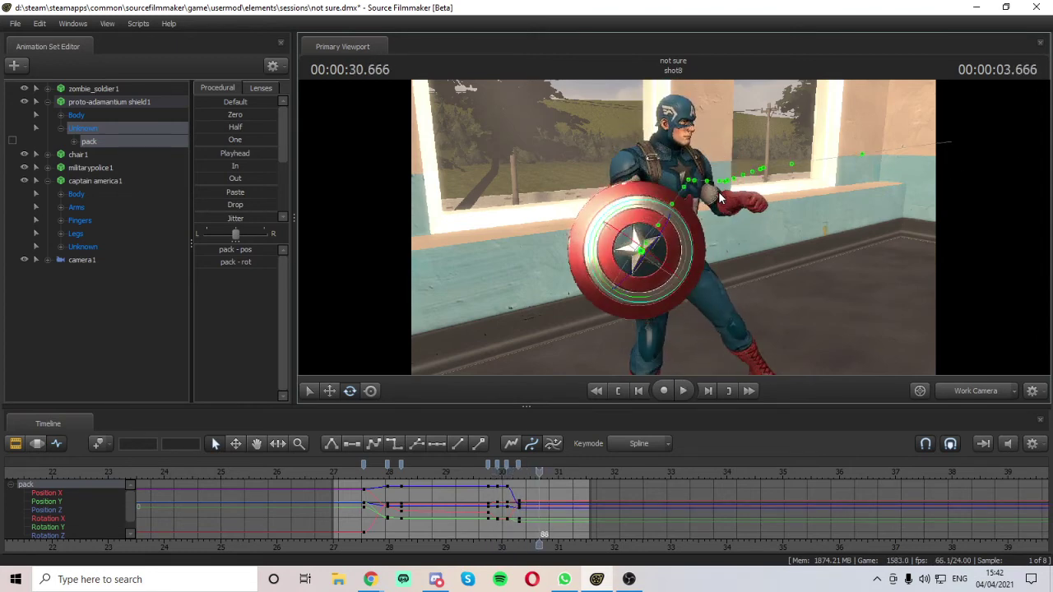
- Check the fighting stance through camera1 with nothing selected, around 30.541 s
{"action": "left_click", "coordinate": [952, 394]}
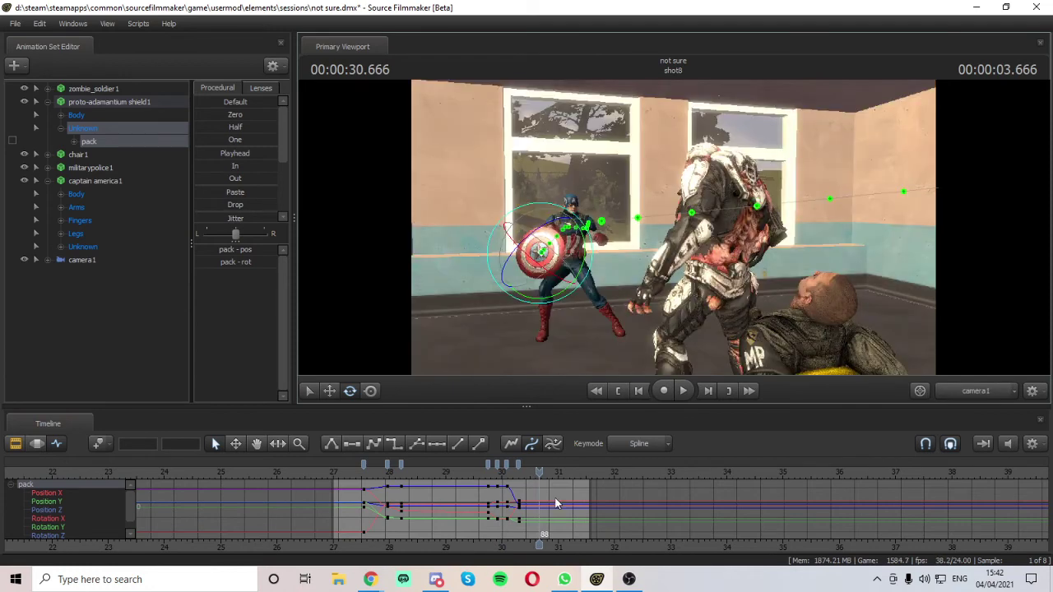
{"action": "left_click", "coordinate": [88, 319]}
{"action": "mouse_move", "coordinate": [536, 471]}
{"action": "left_mouse_down"}
{"action": "mouse_move", "coordinate": [474, 474]}
{"action": "mouse_move", "coordinate": [533, 475]}
{"action": "left_mouse_up"}
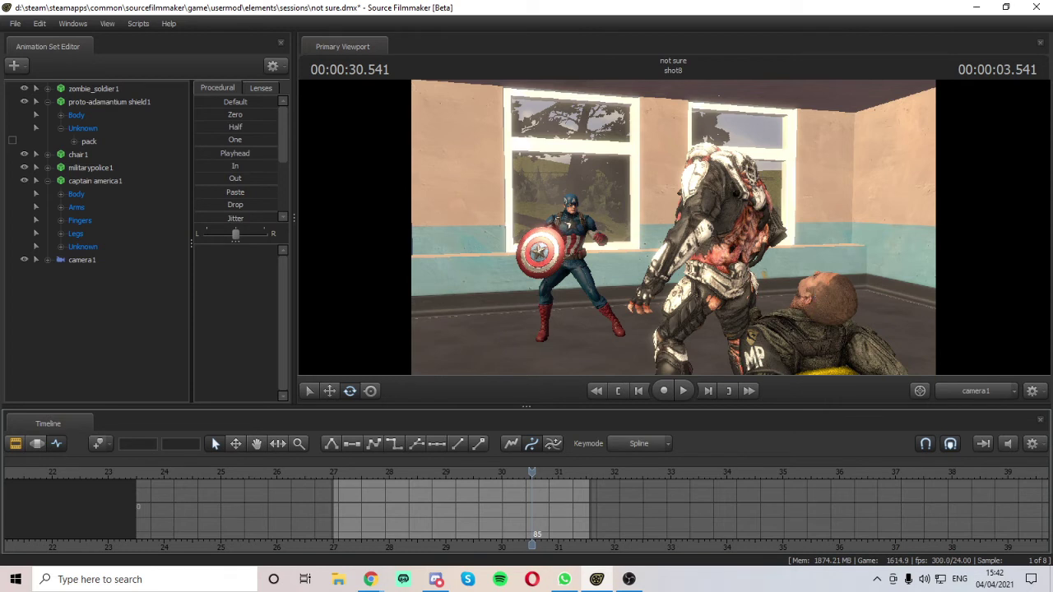
{"action": "key", "text": "alt+Tab"}
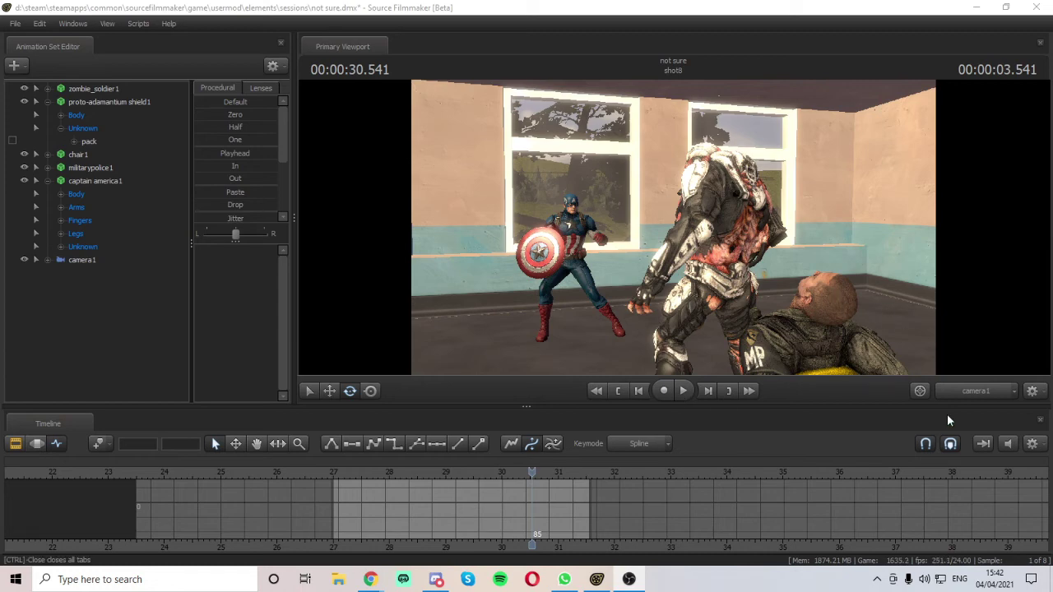
- Approach zombie_soldier1 with the Work Camera and select its head bone
{"action": "left_click", "coordinate": [965, 395]}
{"action": "left_click_drag", "start_coordinate": [817, 247], "coordinate": [675, 235]}
{"action": "key", "text": "w"}
{"action": "key", "text": "s"}
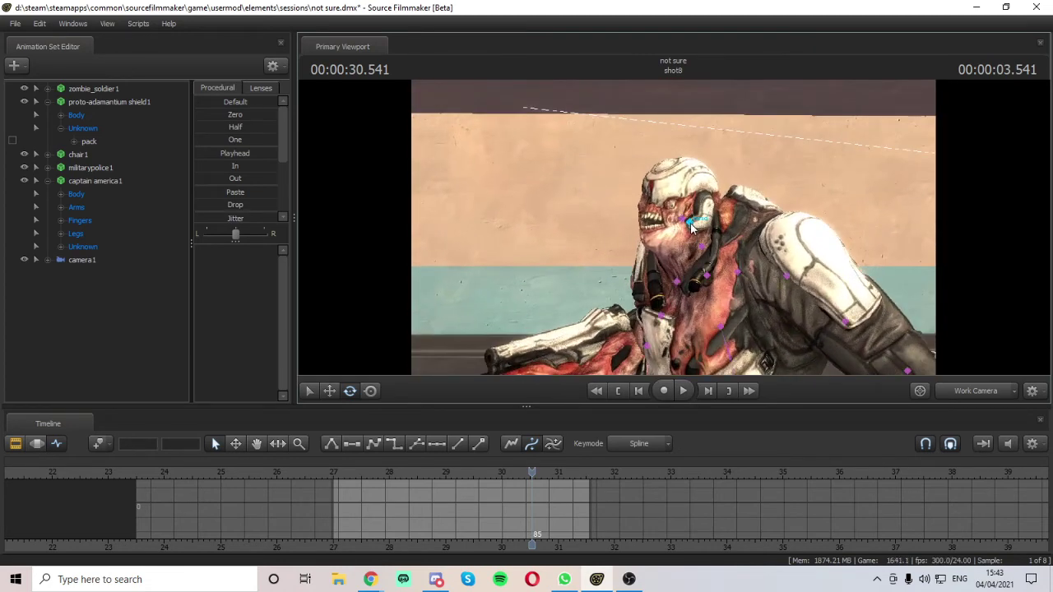
{"action": "left_click", "coordinate": [693, 224]}
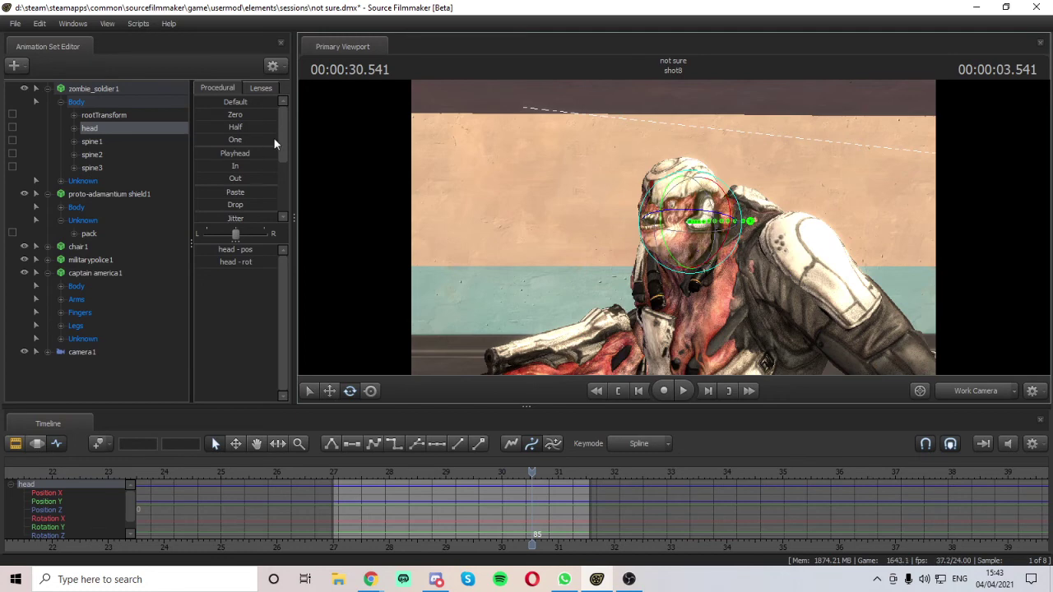
- Frame both characters and step back from 30.541 s to 29.541 s to examine how zombie_soldier1 and captain america1 move
{"action": "left_click_drag", "start_coordinate": [450, 241], "coordinate": [672, 215]}
{"action": "key", "text": "s"}
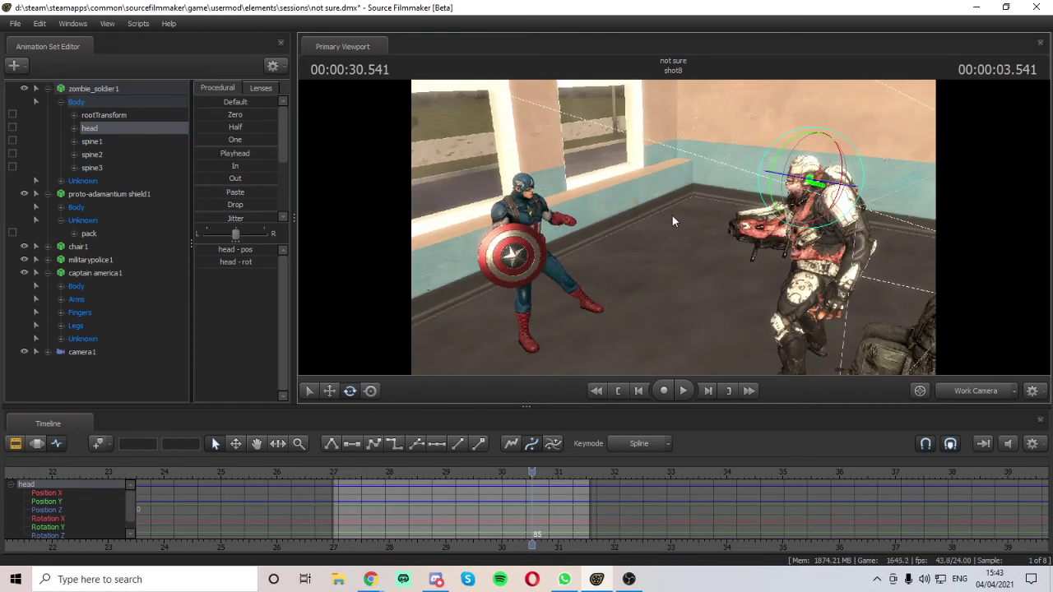
{"action": "key", "text": "Left"}
{"action": "key", "text": "Left"}
{"action": "key", "text": "Left"}
{"action": "key", "text": "Left"}
{"action": "key", "text": "Left"}
{"action": "key", "text": "Left"}
{"action": "key", "text": "Left"}
{"action": "key", "text": "Left"}
{"action": "key", "text": "Left"}
{"action": "key", "text": "Left"}
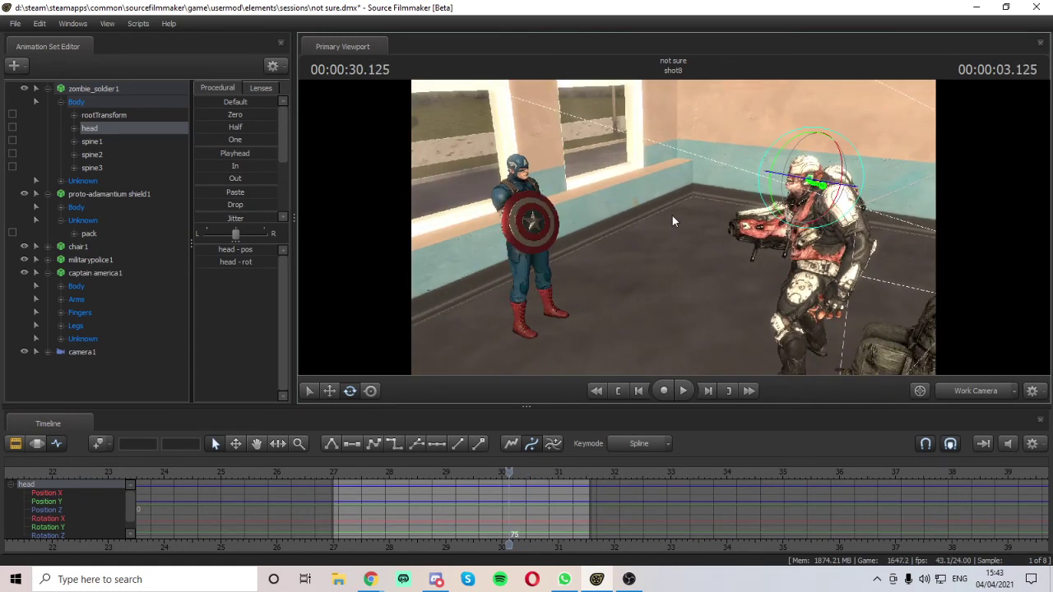
{"action": "key", "text": "Left"}
{"action": "key", "text": "Left"}
{"action": "key", "text": "Left"}
{"action": "key", "text": "Left"}
{"action": "key", "text": "Left"}
{"action": "key", "text": "Left"}
{"action": "key", "text": "Left"}
{"action": "key", "text": "Left"}
{"action": "key", "text": "Left"}
{"action": "key", "text": "Left"}
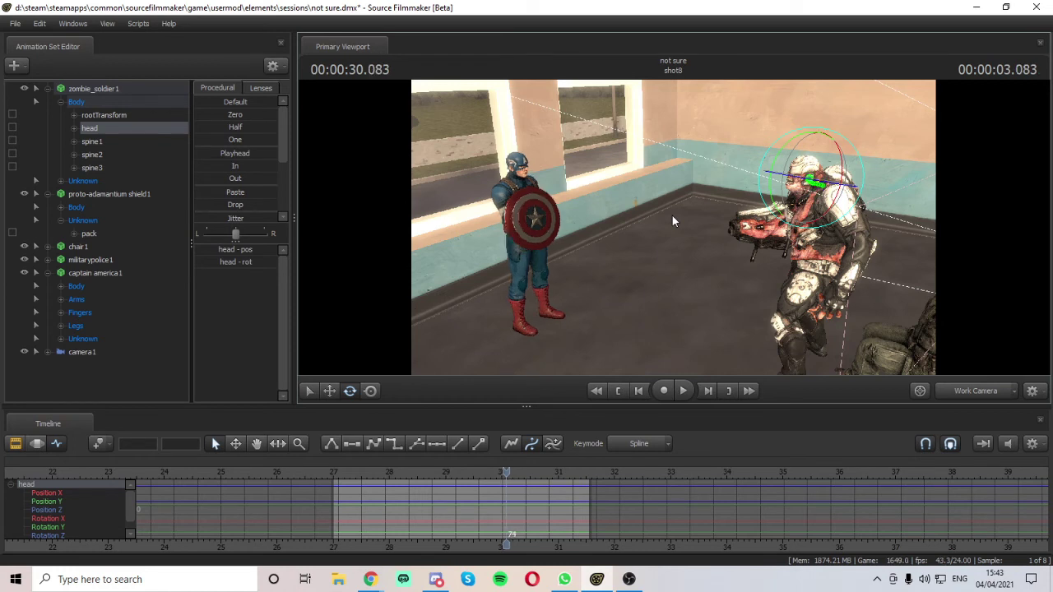
{"action": "key", "text": "Left"}
{"action": "key", "text": "Left"}
{"action": "key", "text": "Left"}
{"action": "key", "text": "Left"}
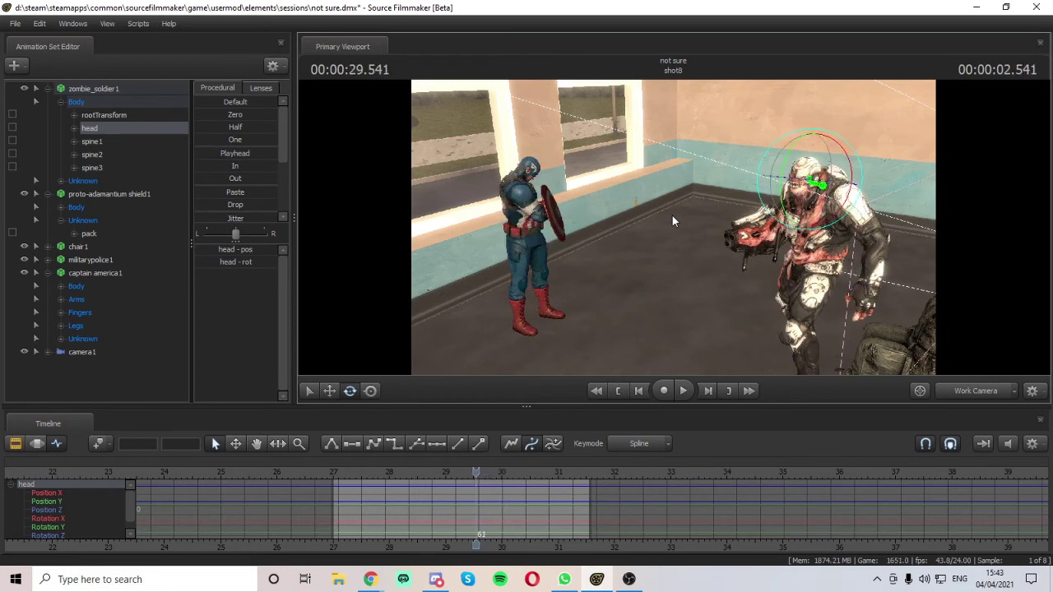
- Key zombie_soldier1's head at about 29.75 s and rotate the head into a new pose at 30.000 s
{"action": "key", "text": "Right"}
{"action": "key", "text": "Right"}
{"action": "key", "text": "Right"}
{"action": "key", "text": "Right"}
{"action": "key", "text": "Right"}
{"action": "key", "text": "Right"}
{"action": "key", "text": "Right"}
{"action": "key", "text": "Right"}
{"action": "key", "text": "Right"}
{"action": "key", "text": "Right"}
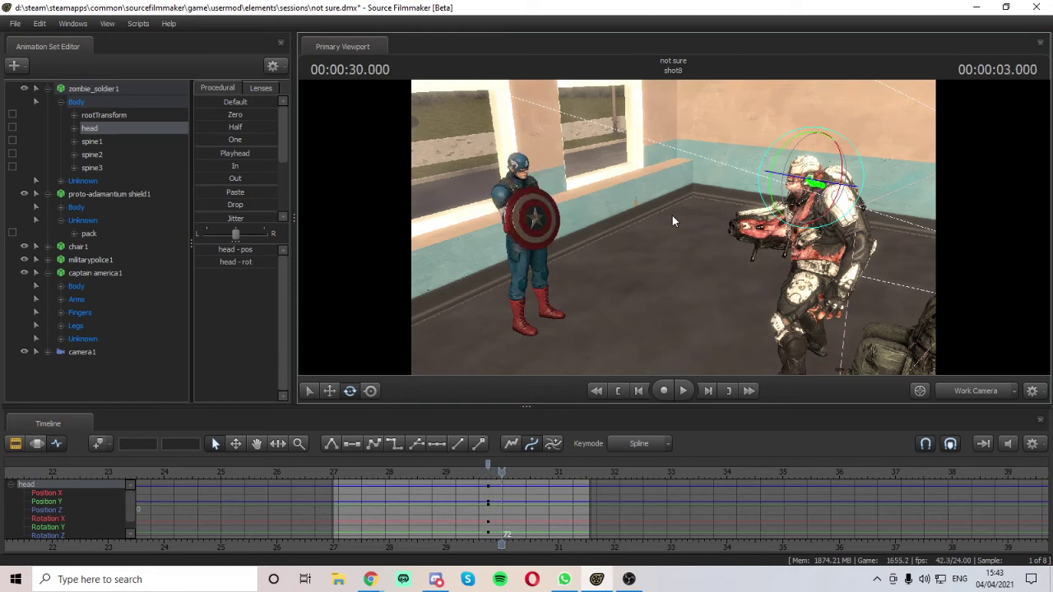
{"action": "left_click_drag", "start_coordinate": [672, 217], "coordinate": [653, 272]}
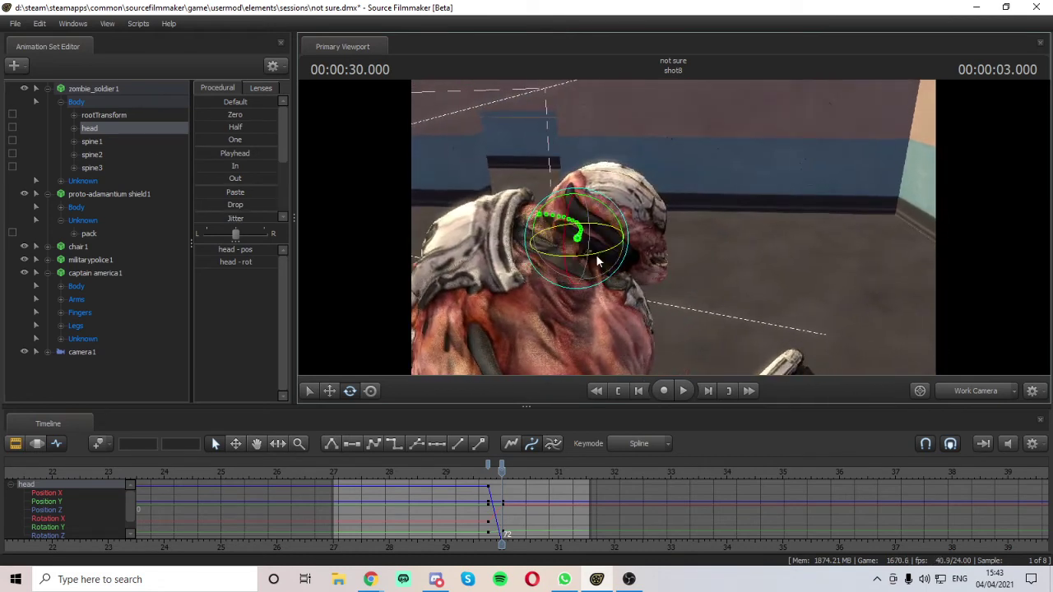
{"action": "left_click_drag", "start_coordinate": [596, 255], "coordinate": [607, 254]}
{"action": "left_click_drag", "start_coordinate": [582, 197], "coordinate": [601, 200]}
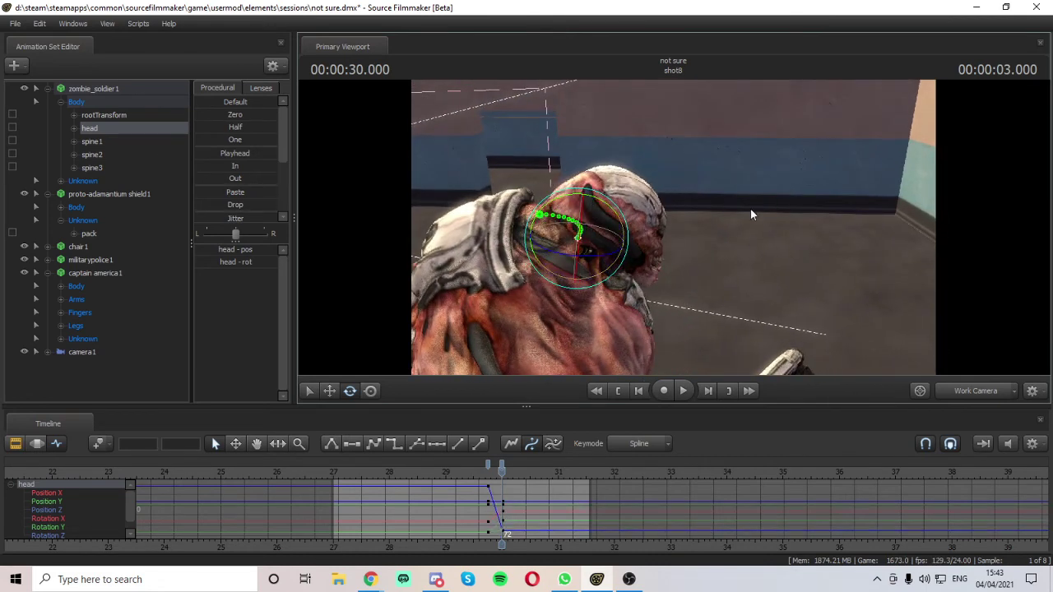
- Inspect zombie_soldier1's mouth and upper body up close and select its rightshoulder bone
{"action": "left_click_drag", "start_coordinate": [751, 209], "coordinate": [798, 198]}
{"action": "key", "text": "w"}
{"action": "key", "text": "s"}
{"action": "left_click_drag", "start_coordinate": [677, 224], "coordinate": [674, 232]}
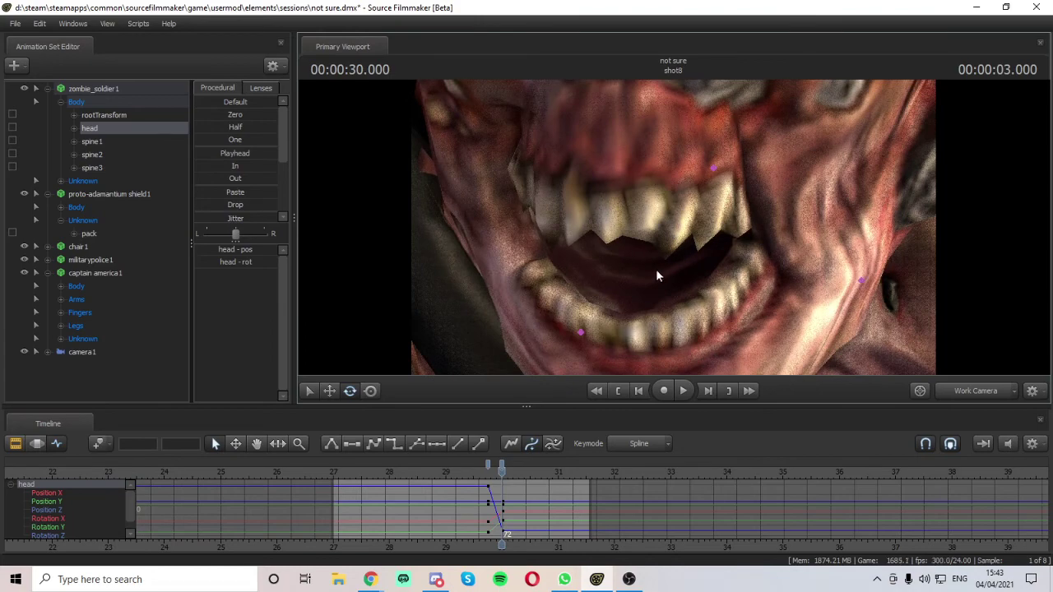
{"action": "left_click", "coordinate": [583, 329]}
{"action": "left_click_drag", "start_coordinate": [585, 322], "coordinate": [585, 316]}
{"action": "key", "text": "s"}
{"action": "left_click_drag", "start_coordinate": [636, 260], "coordinate": [661, 269]}
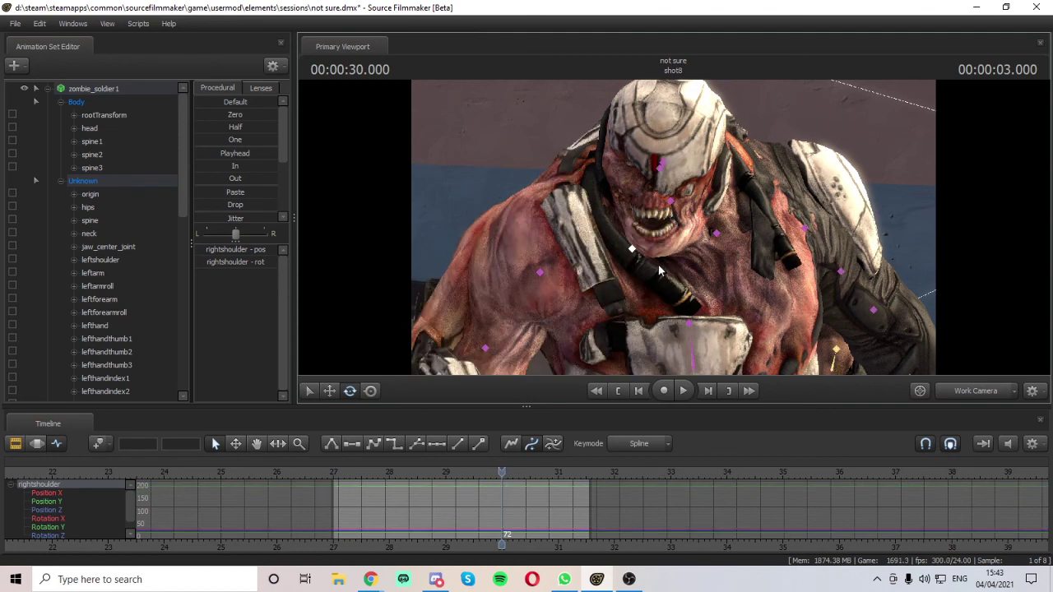
{"action": "left_click_drag", "start_coordinate": [797, 275], "coordinate": [933, 314]}
- Select camera1 and use the Motion Editor to reframe its view closer on captain america1 and zombie_soldier1
{"action": "left_click", "coordinate": [980, 391]}
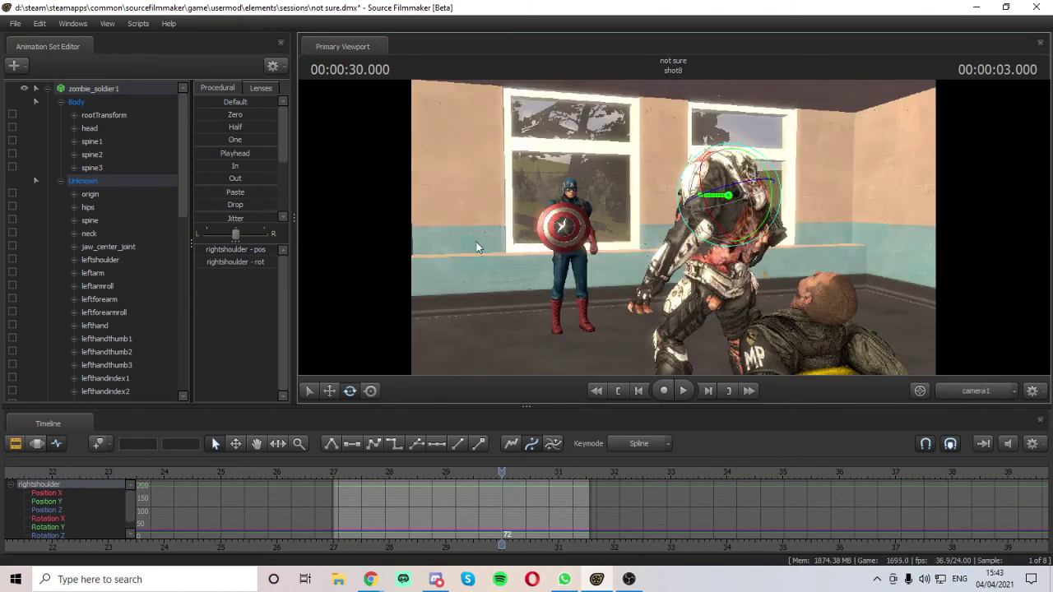
{"action": "scroll", "coordinate": [49, 194], "scroll_direction": "down", "scroll_amount": 12}
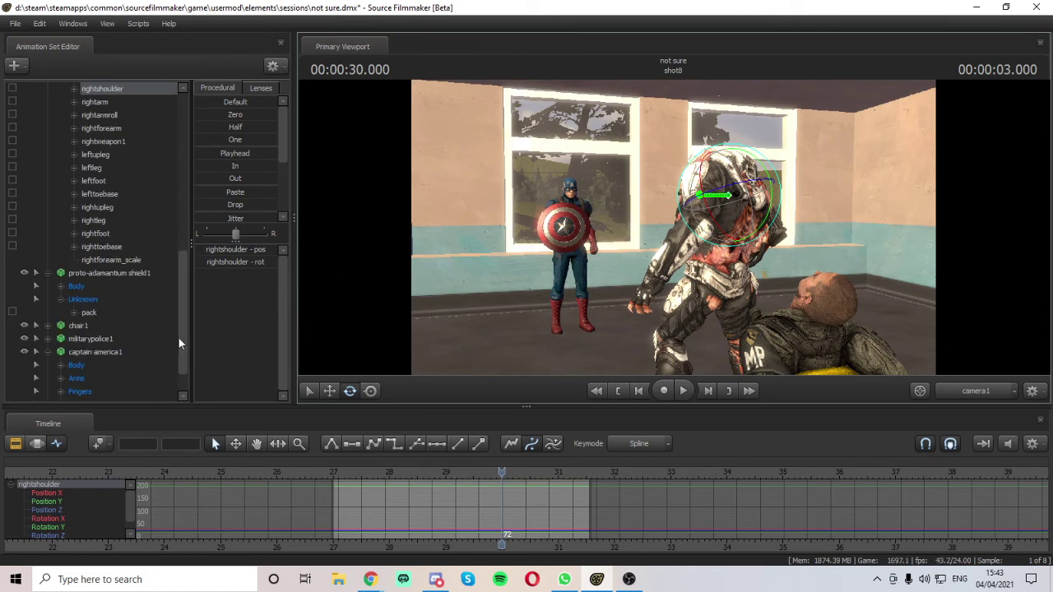
{"action": "scroll", "coordinate": [78, 356], "scroll_direction": "down", "scroll_amount": 1}
{"action": "left_click", "coordinate": [82, 392]}
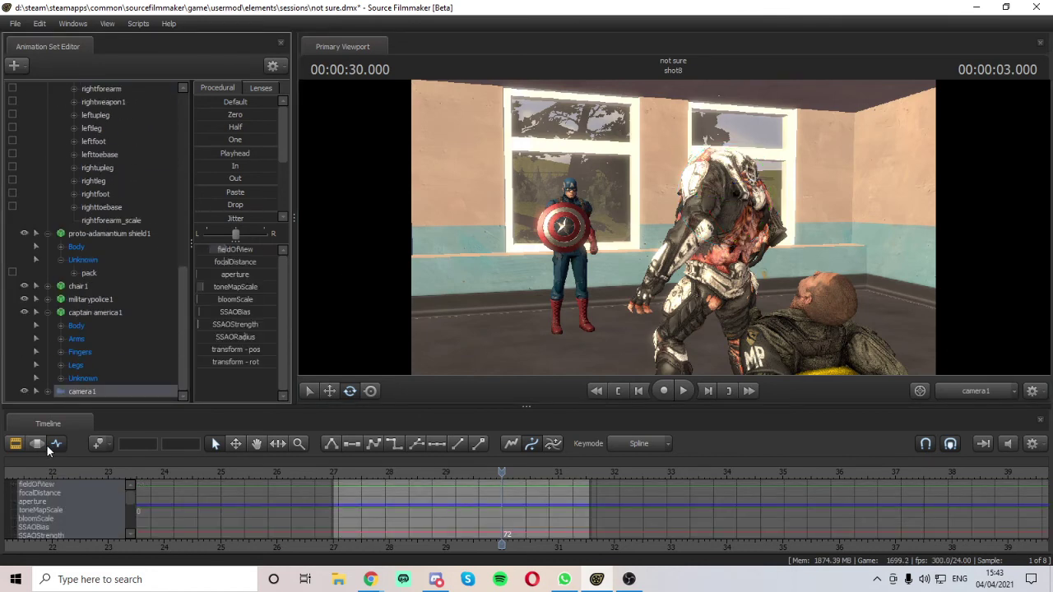
{"action": "left_click", "coordinate": [37, 443]}
{"action": "scroll", "coordinate": [674, 227], "scroll_direction": "up", "scroll_amount": 5}
{"action": "left_click_drag", "start_coordinate": [674, 228], "coordinate": [814, 203]}
{"action": "scroll", "coordinate": [674, 228], "scroll_direction": "up", "scroll_amount": 2}
{"action": "scroll", "coordinate": [673, 227], "scroll_direction": "up", "scroll_amount": 1}
{"action": "scroll", "coordinate": [674, 227], "scroll_direction": "down", "scroll_amount": 3}
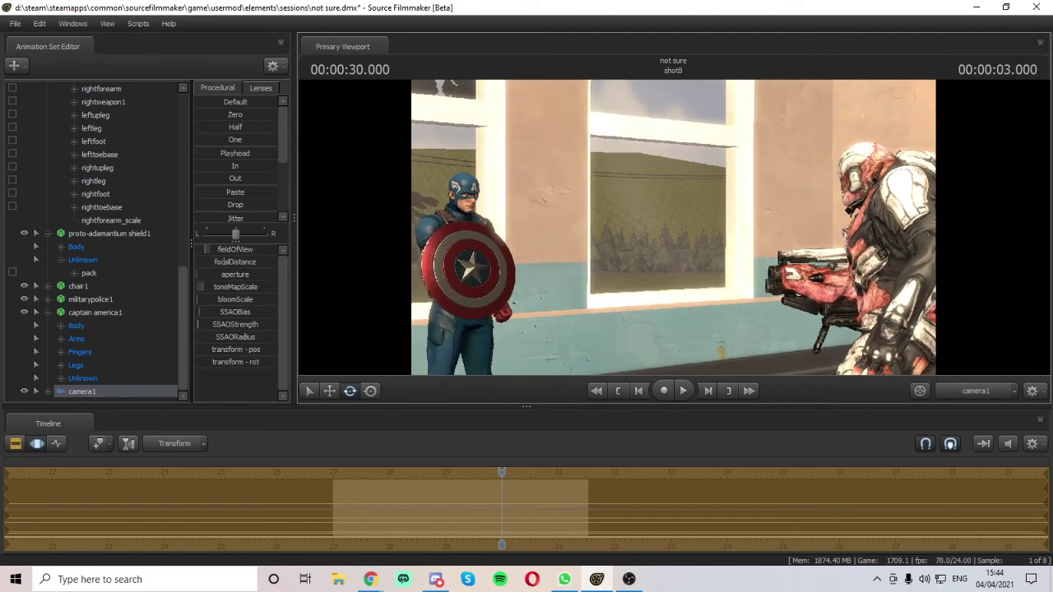
{"action": "scroll", "coordinate": [674, 227], "scroll_direction": "up", "scroll_amount": 1}
{"action": "left_click_drag", "start_coordinate": [504, 476], "coordinate": [427, 471]}
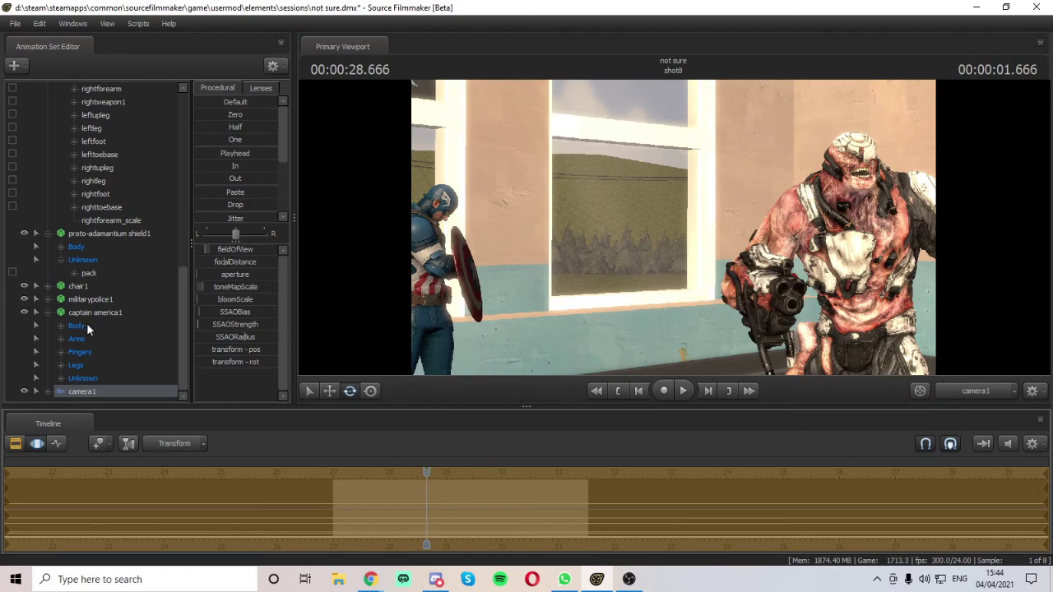
- Reposition camera1 at 28.666 s so it frames zombie_soldier1 alone from the front
{"action": "key", "text": "w"}
{"action": "left_click_drag", "start_coordinate": [674, 227], "coordinate": [669, 206]}
{"action": "key", "text": "s"}
{"action": "key", "text": "s"}
{"action": "key", "text": "s"}
{"action": "key", "text": "s"}
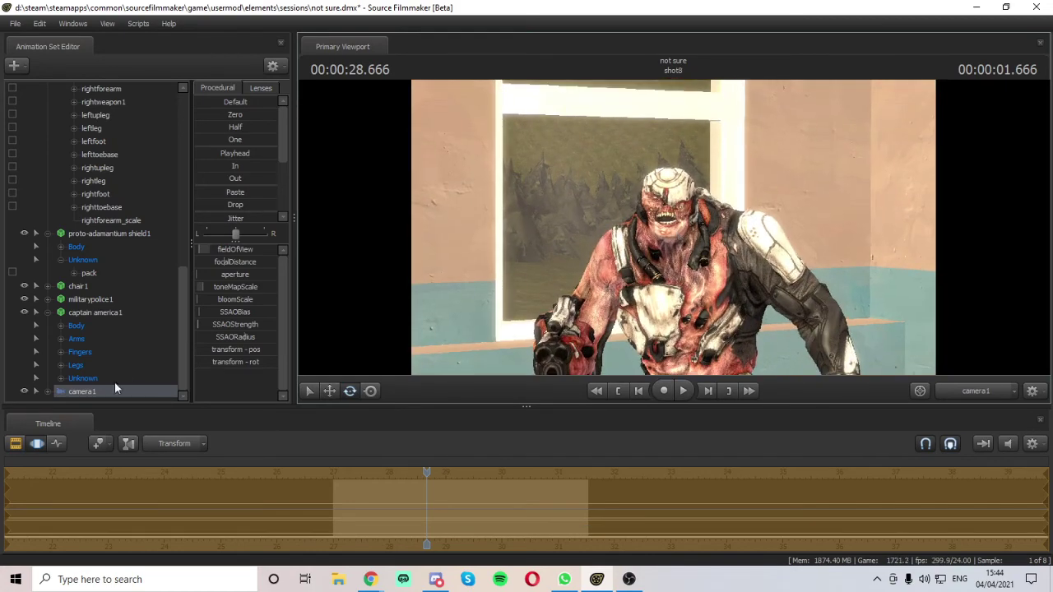
- Keyframe camera1 at about 29.125 s and 29.583 s in the Graph Editor to swing from zombie_soldier1 to captain america1
{"action": "left_click", "coordinate": [60, 444]}
{"action": "left_click", "coordinate": [467, 468]}
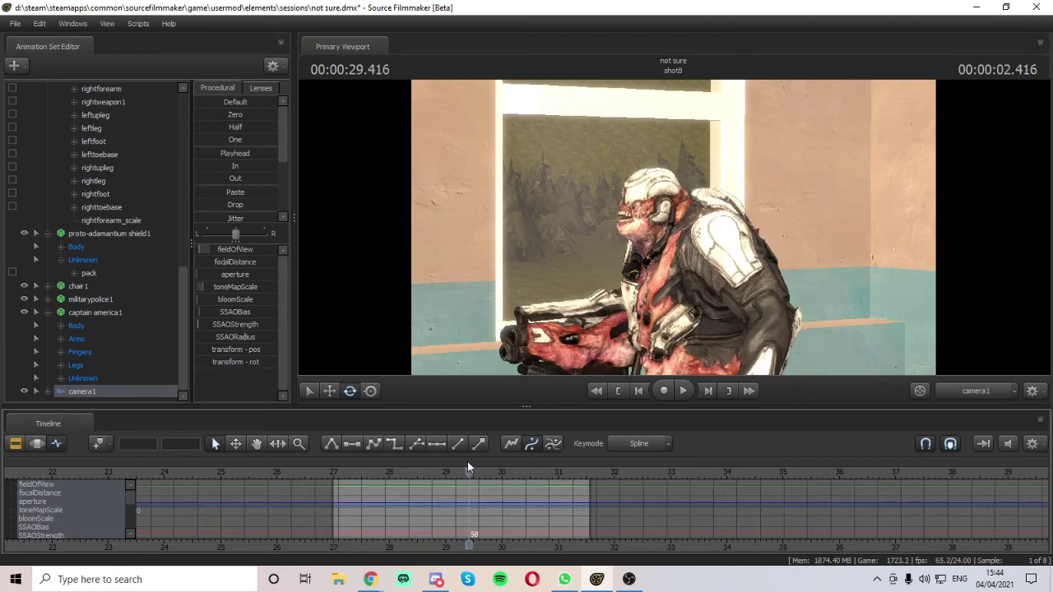
{"action": "mouse_move", "coordinate": [468, 476]}
{"action": "left_mouse_down"}
{"action": "mouse_move", "coordinate": [452, 474]}
{"action": "mouse_move", "coordinate": [479, 470]}
{"action": "left_mouse_up"}
{"action": "key", "text": "w"}
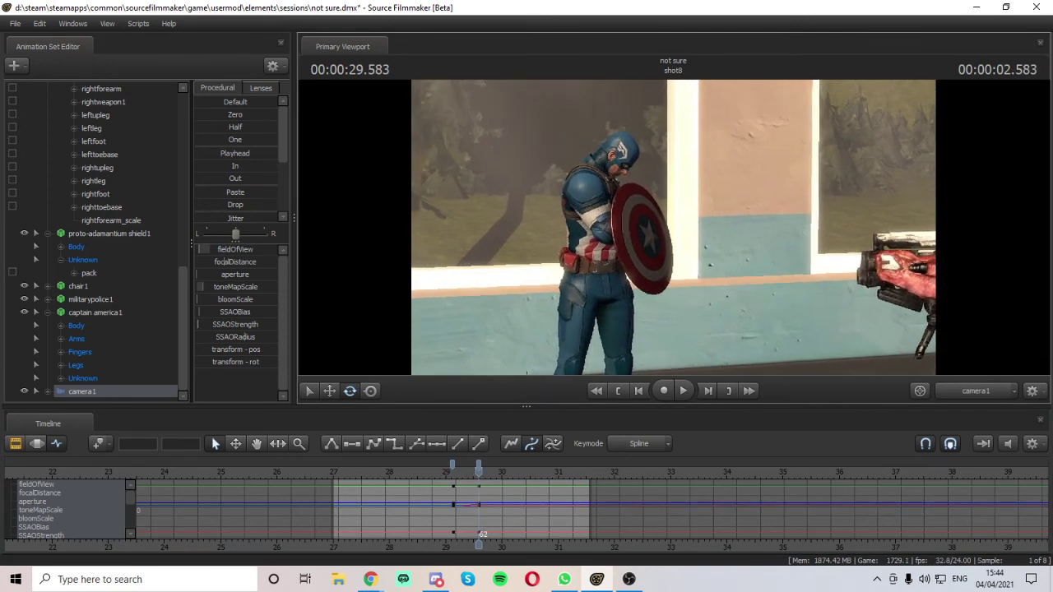
{"action": "key", "text": "w"}
{"action": "scroll", "coordinate": [673, 227], "scroll_direction": "down", "scroll_amount": 5}
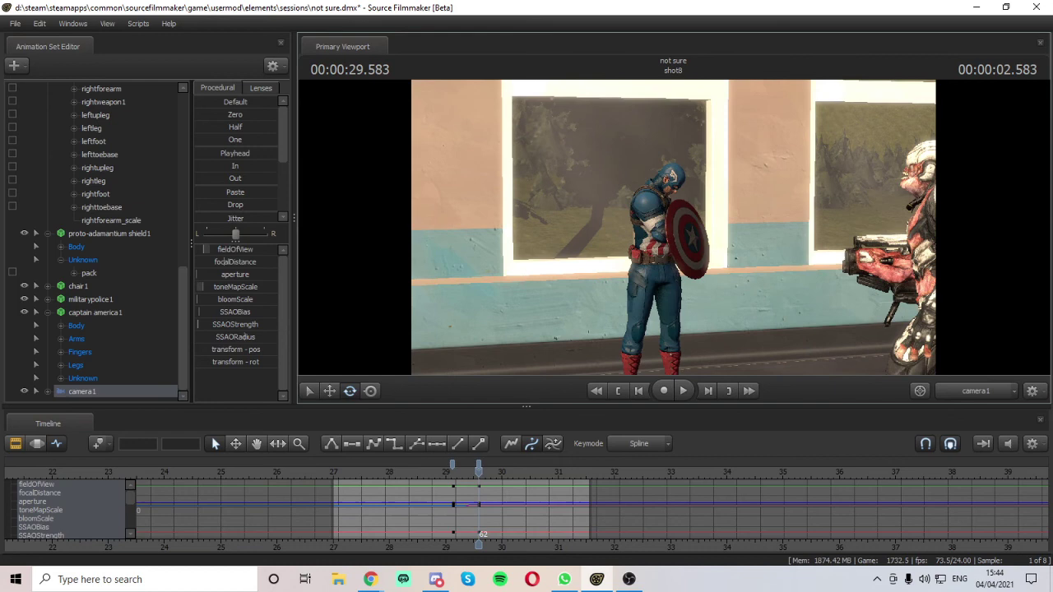
{"action": "left_click_drag", "start_coordinate": [673, 227], "coordinate": [673, 226]}
{"action": "key", "text": "space"}
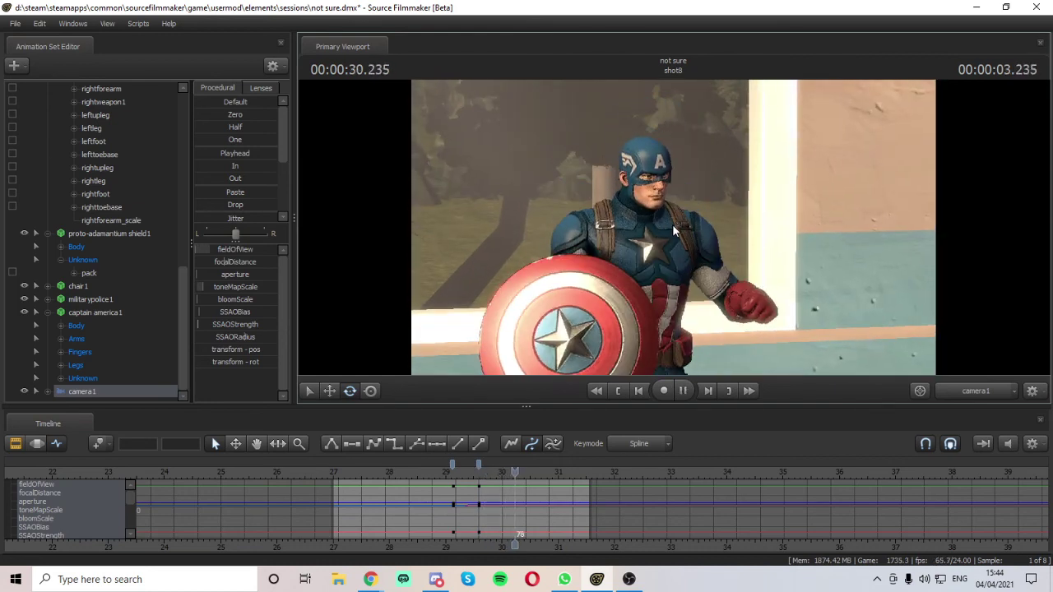
- Keyframe camera1 at 30.416 s with a wider, lowered view that shows captain america1's full fighting stance
{"action": "left_click", "coordinate": [532, 472]}
{"action": "mouse_move", "coordinate": [532, 473]}
{"action": "left_mouse_down"}
{"action": "mouse_move", "coordinate": [501, 472]}
{"action": "mouse_move", "coordinate": [527, 467]}
{"action": "left_mouse_up"}
{"action": "key", "text": "m"}
{"action": "left_click_drag", "start_coordinate": [674, 226], "coordinate": [674, 300]}
{"action": "scroll", "coordinate": [674, 226], "scroll_direction": "down", "scroll_amount": 8}
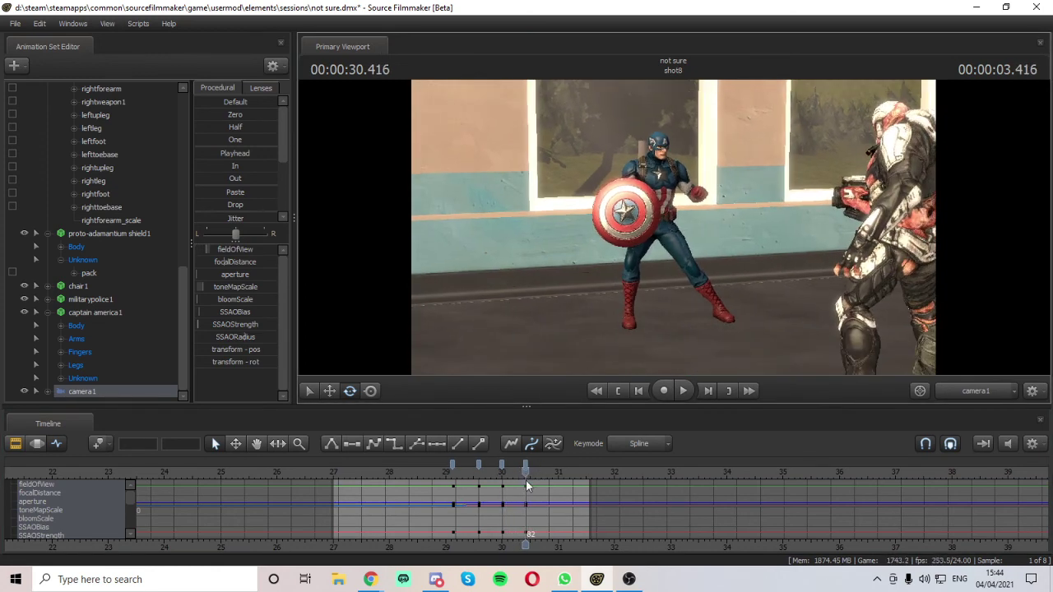
- Scrub back to 29.041 s and select all camera1 keyframes from about 29.125 s to 30.416 s in the graph
{"action": "left_click_drag", "start_coordinate": [526, 479], "coordinate": [438, 479]}
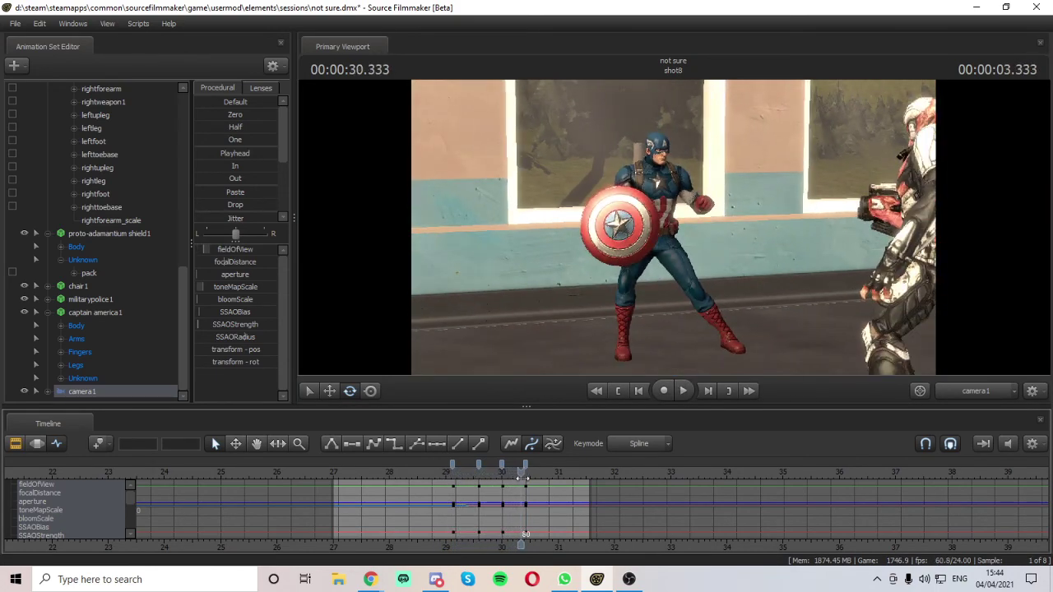
{"action": "key", "text": "space"}
{"action": "left_click_drag", "start_coordinate": [524, 487], "coordinate": [448, 493]}
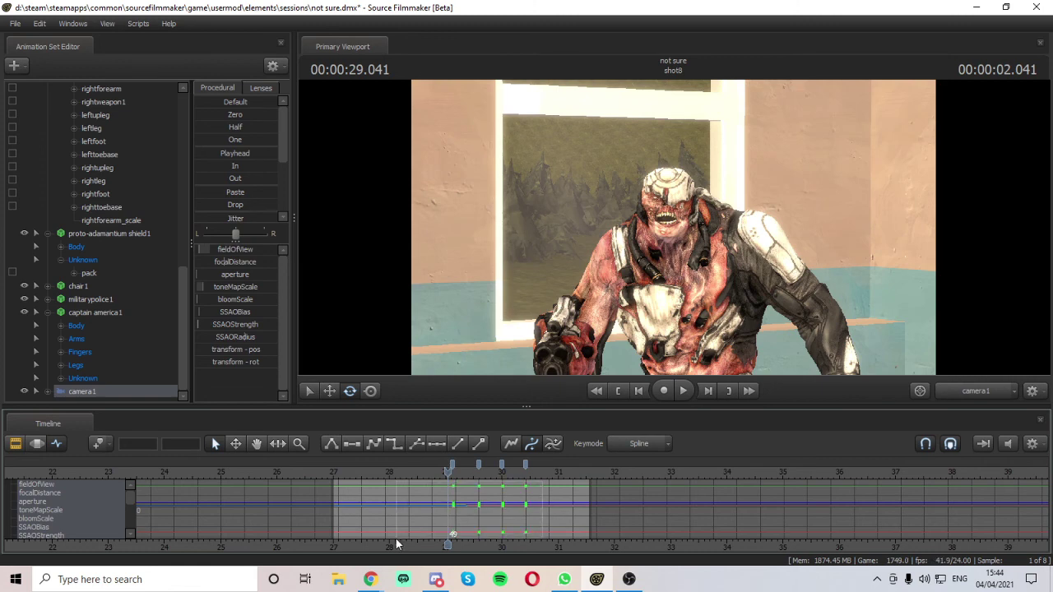
{"action": "left_click_drag", "start_coordinate": [397, 539], "coordinate": [399, 539]}
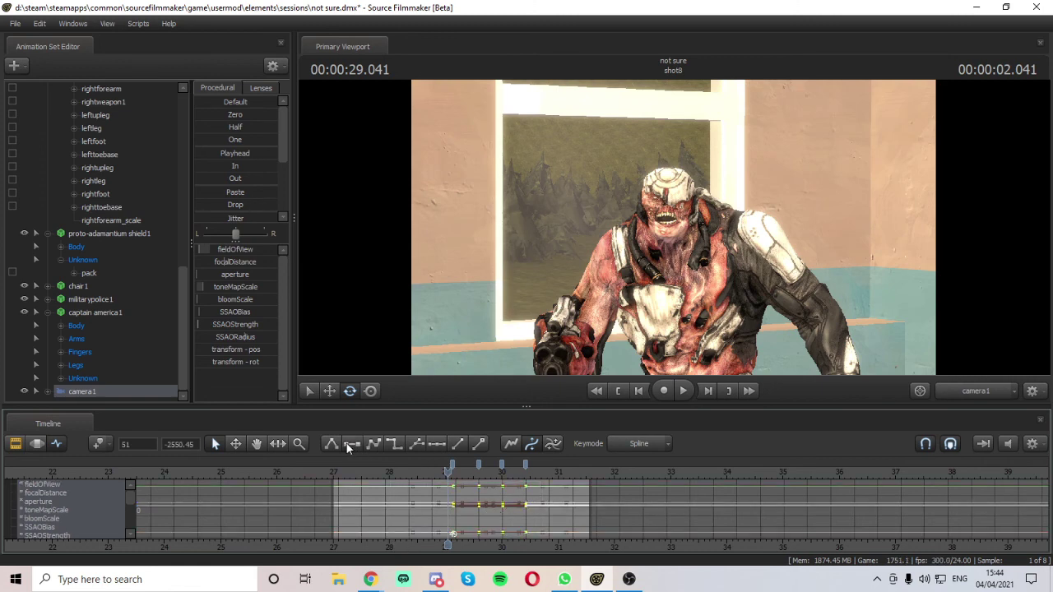
- Play the camera1 move repeatedly from about 29.125 s to review the swing and zoom-out to captain america1
{"action": "key", "text": "space"}
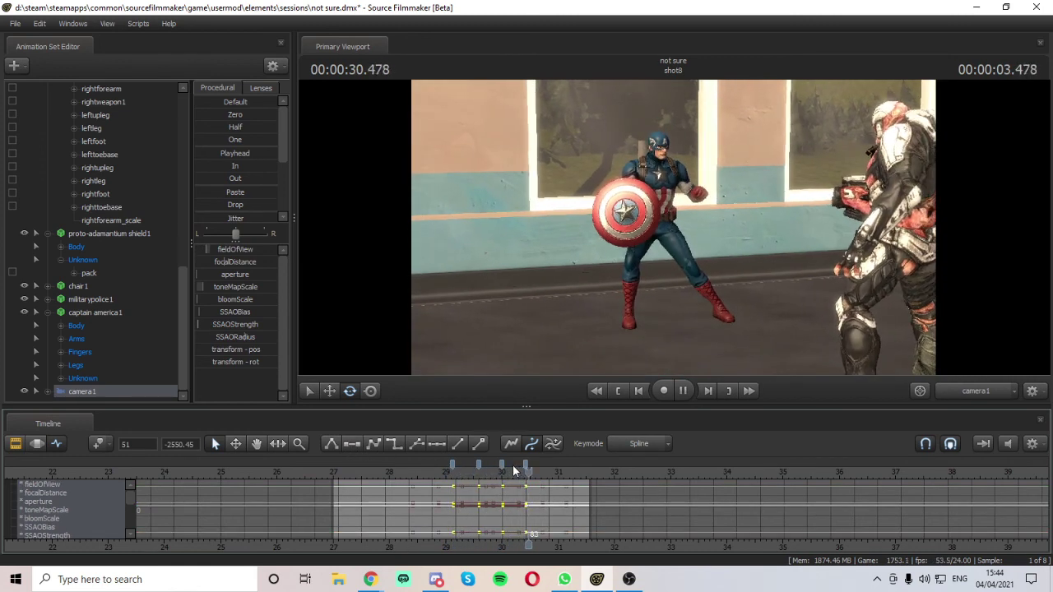
{"action": "left_click_drag", "start_coordinate": [553, 469], "coordinate": [451, 488]}
{"action": "key", "text": "space"}
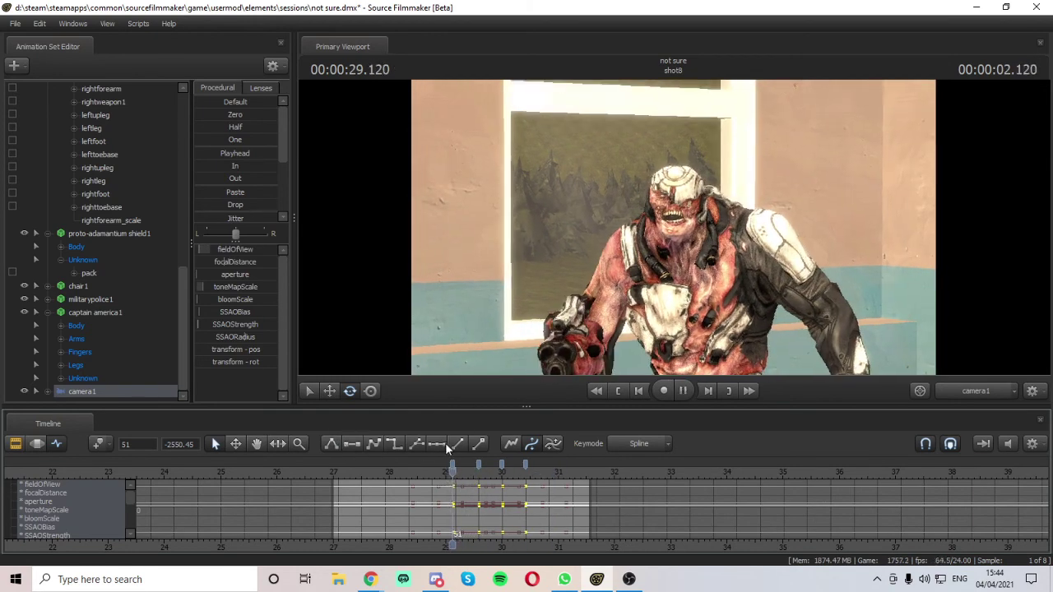
{"action": "key", "text": "space"}
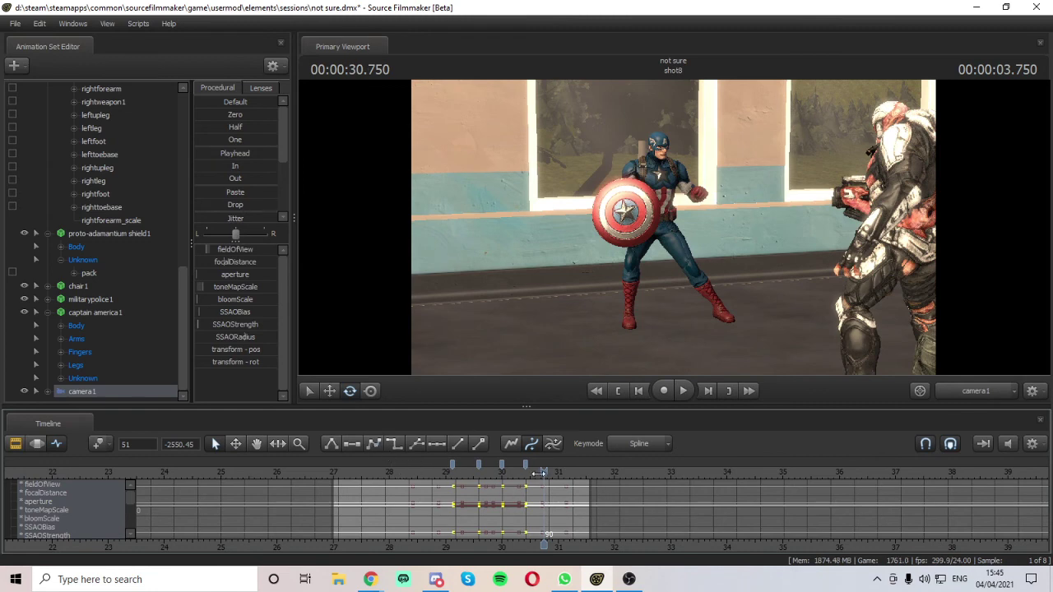
{"action": "left_click_drag", "start_coordinate": [539, 474], "coordinate": [439, 484]}
{"action": "key", "text": "space"}
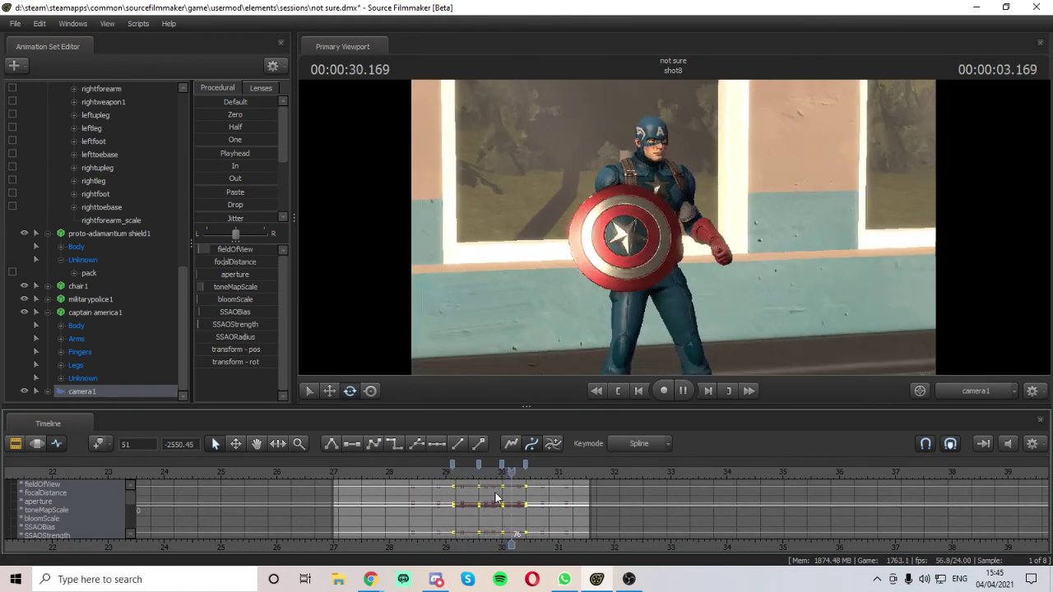
{"action": "key", "text": "space"}
{"action": "left_click", "coordinate": [453, 481]}
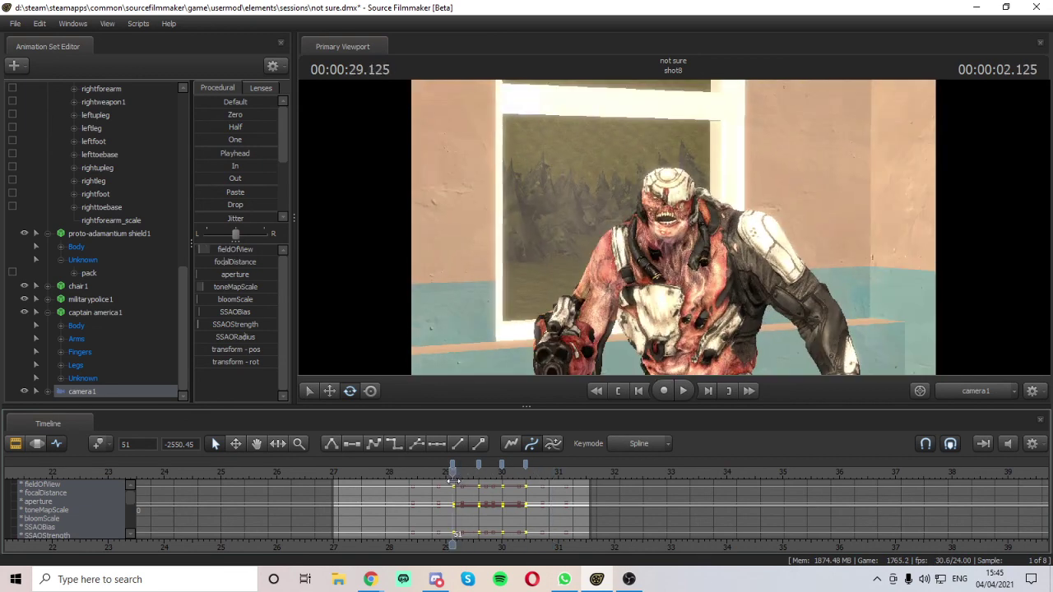
{"action": "key", "text": "space"}
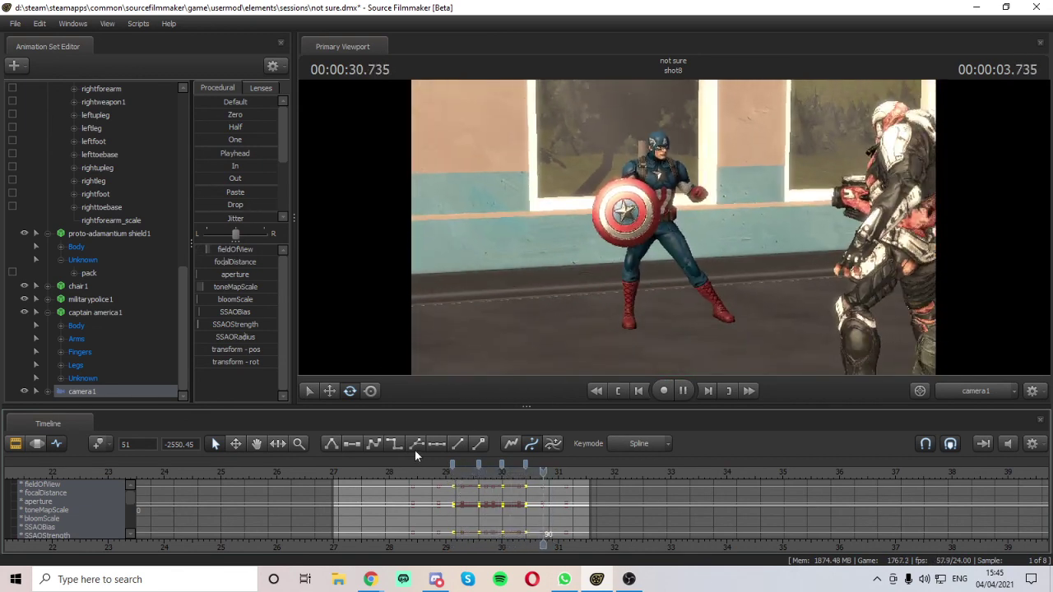